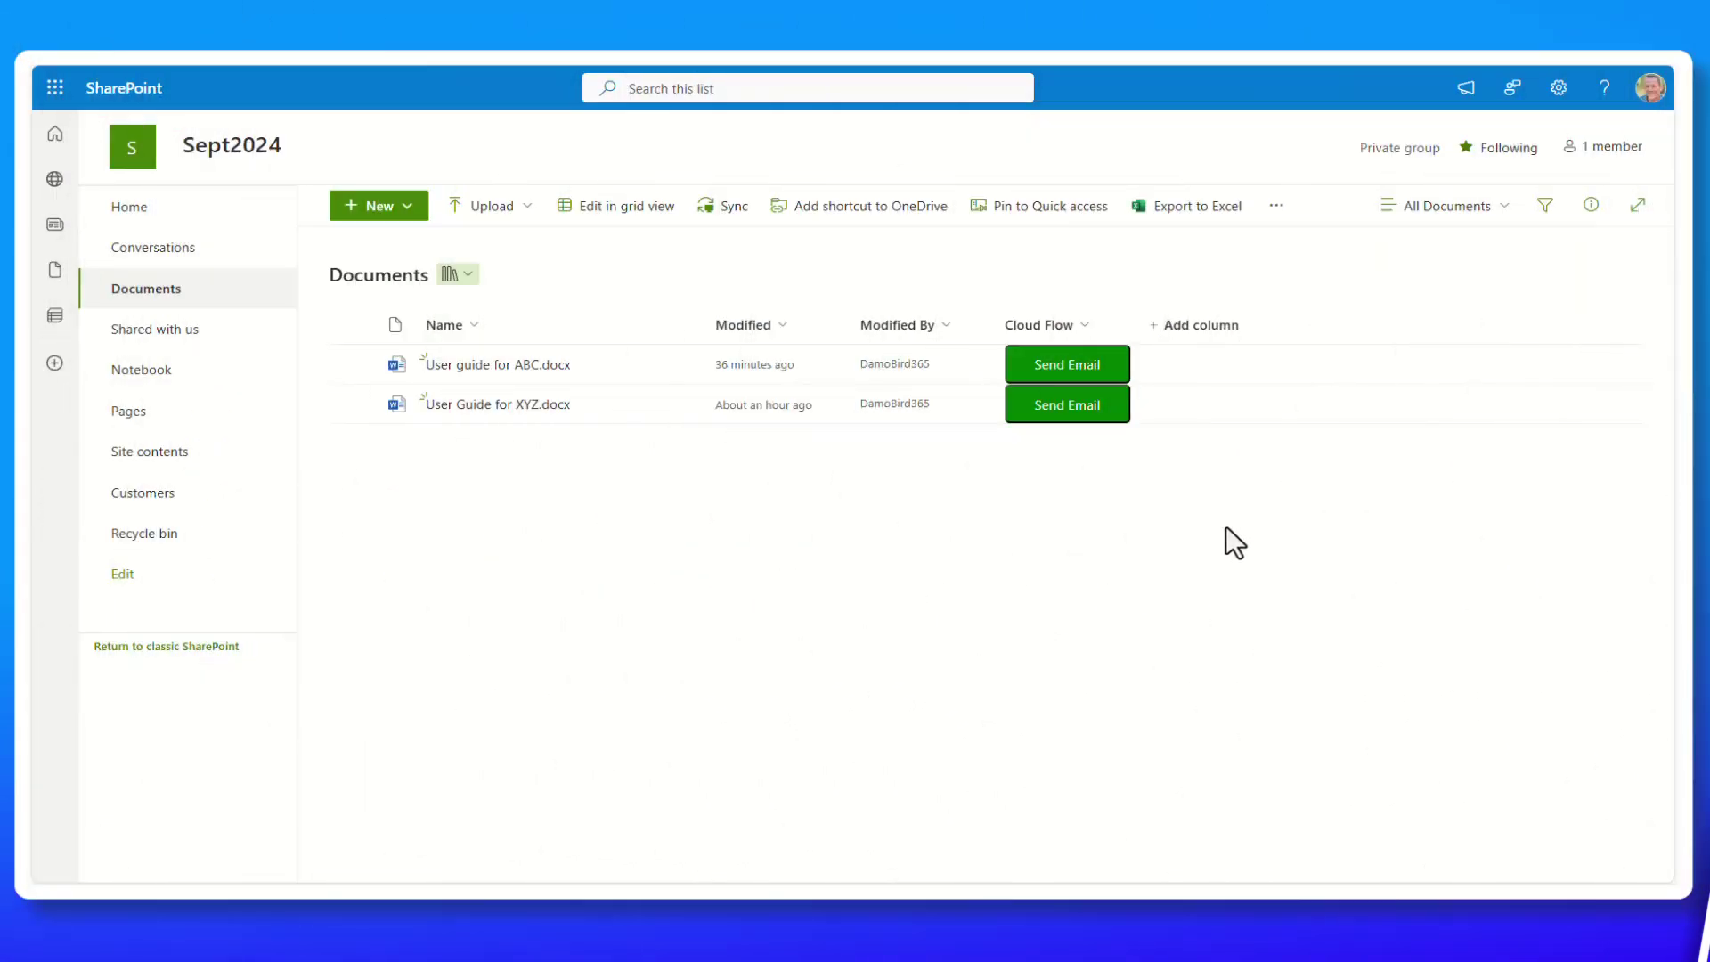
# Run the Send Email flow on User guide for ABC.docx, sending it to the suggested recipient.
pyautogui.click(1069, 365)
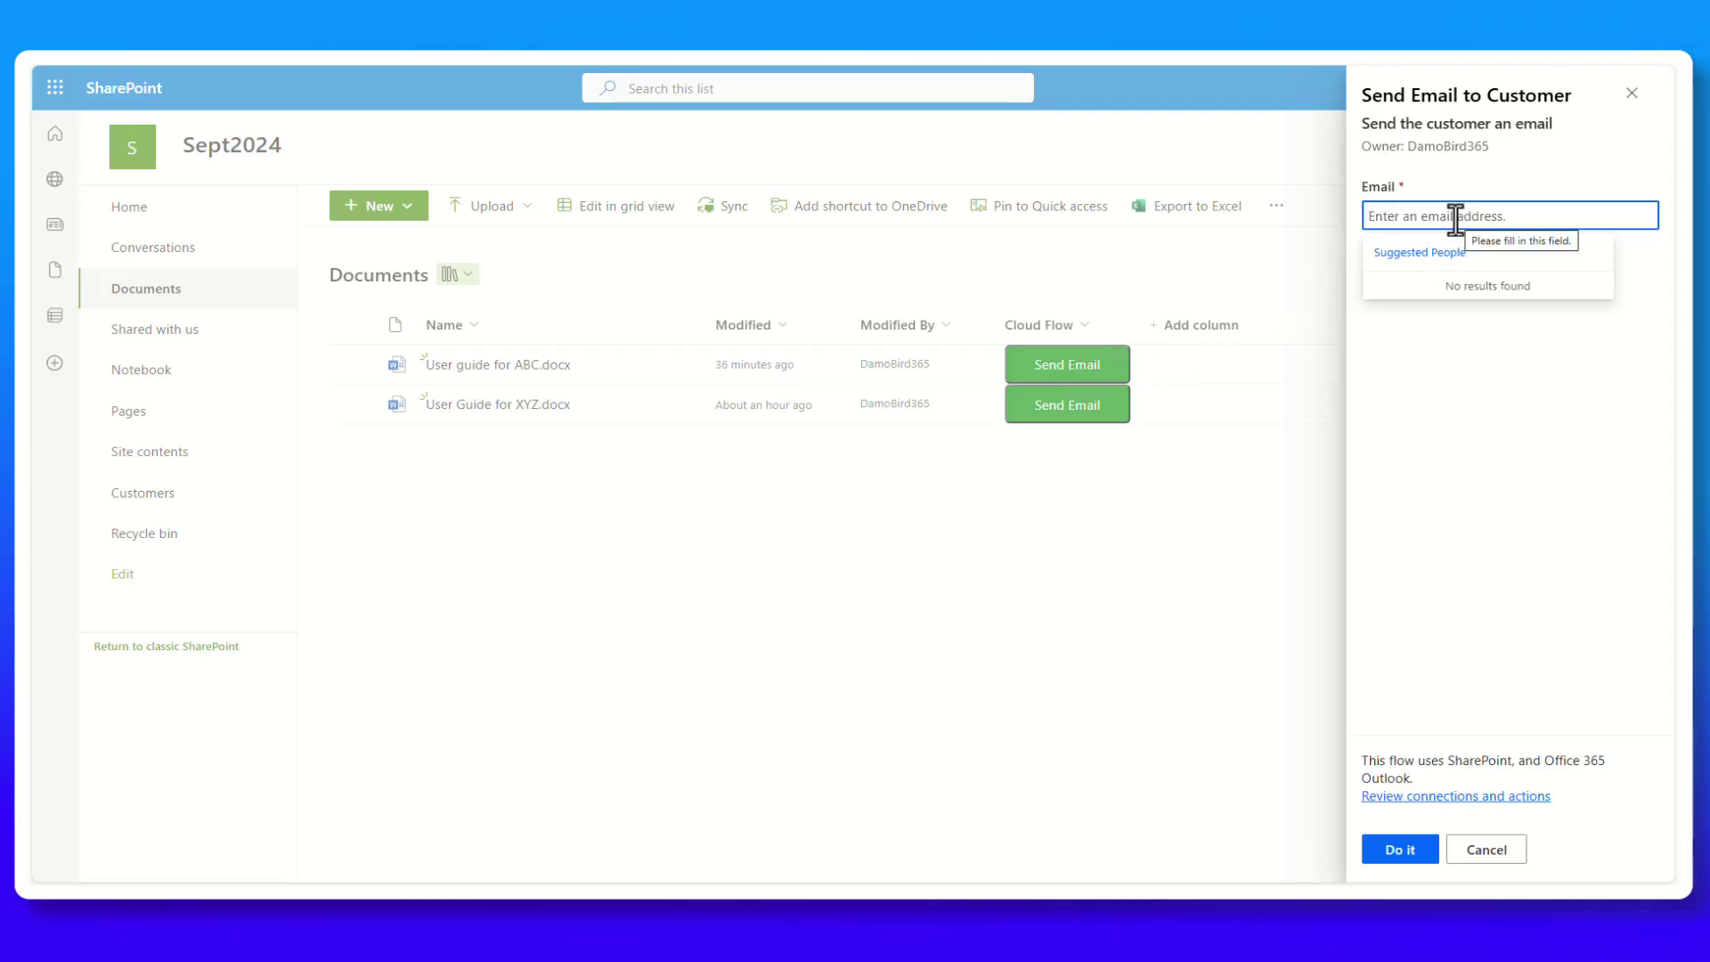
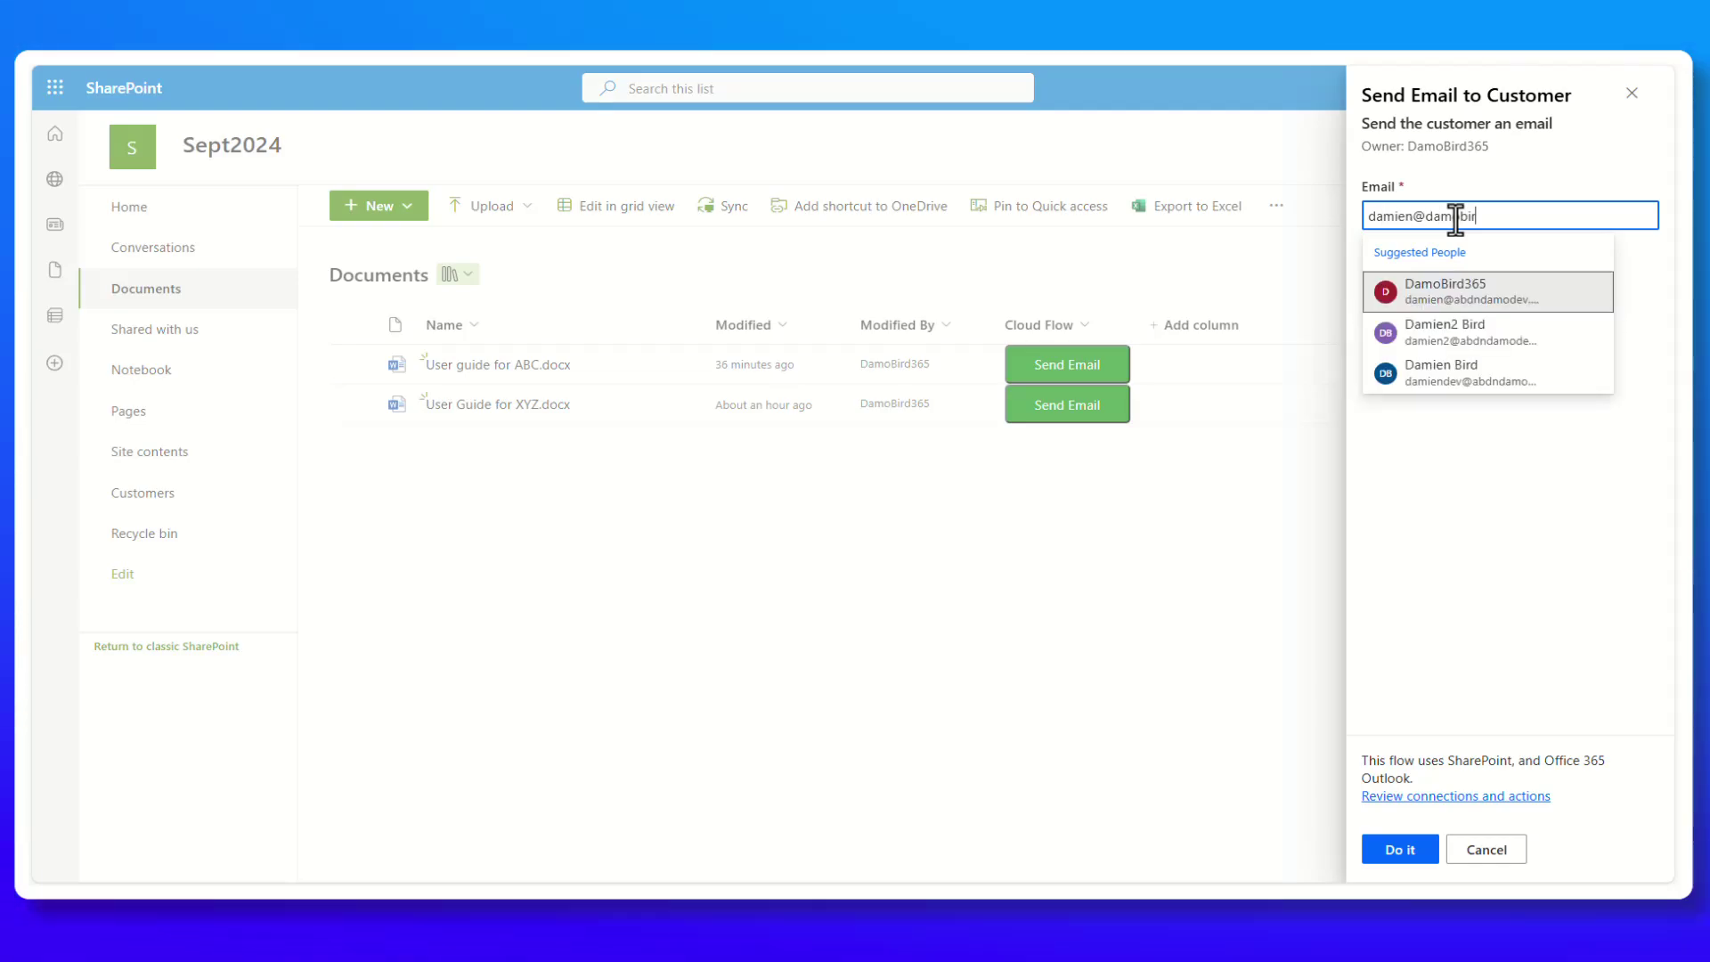
pyautogui.click(1445, 291)
pyautogui.click(1401, 850)
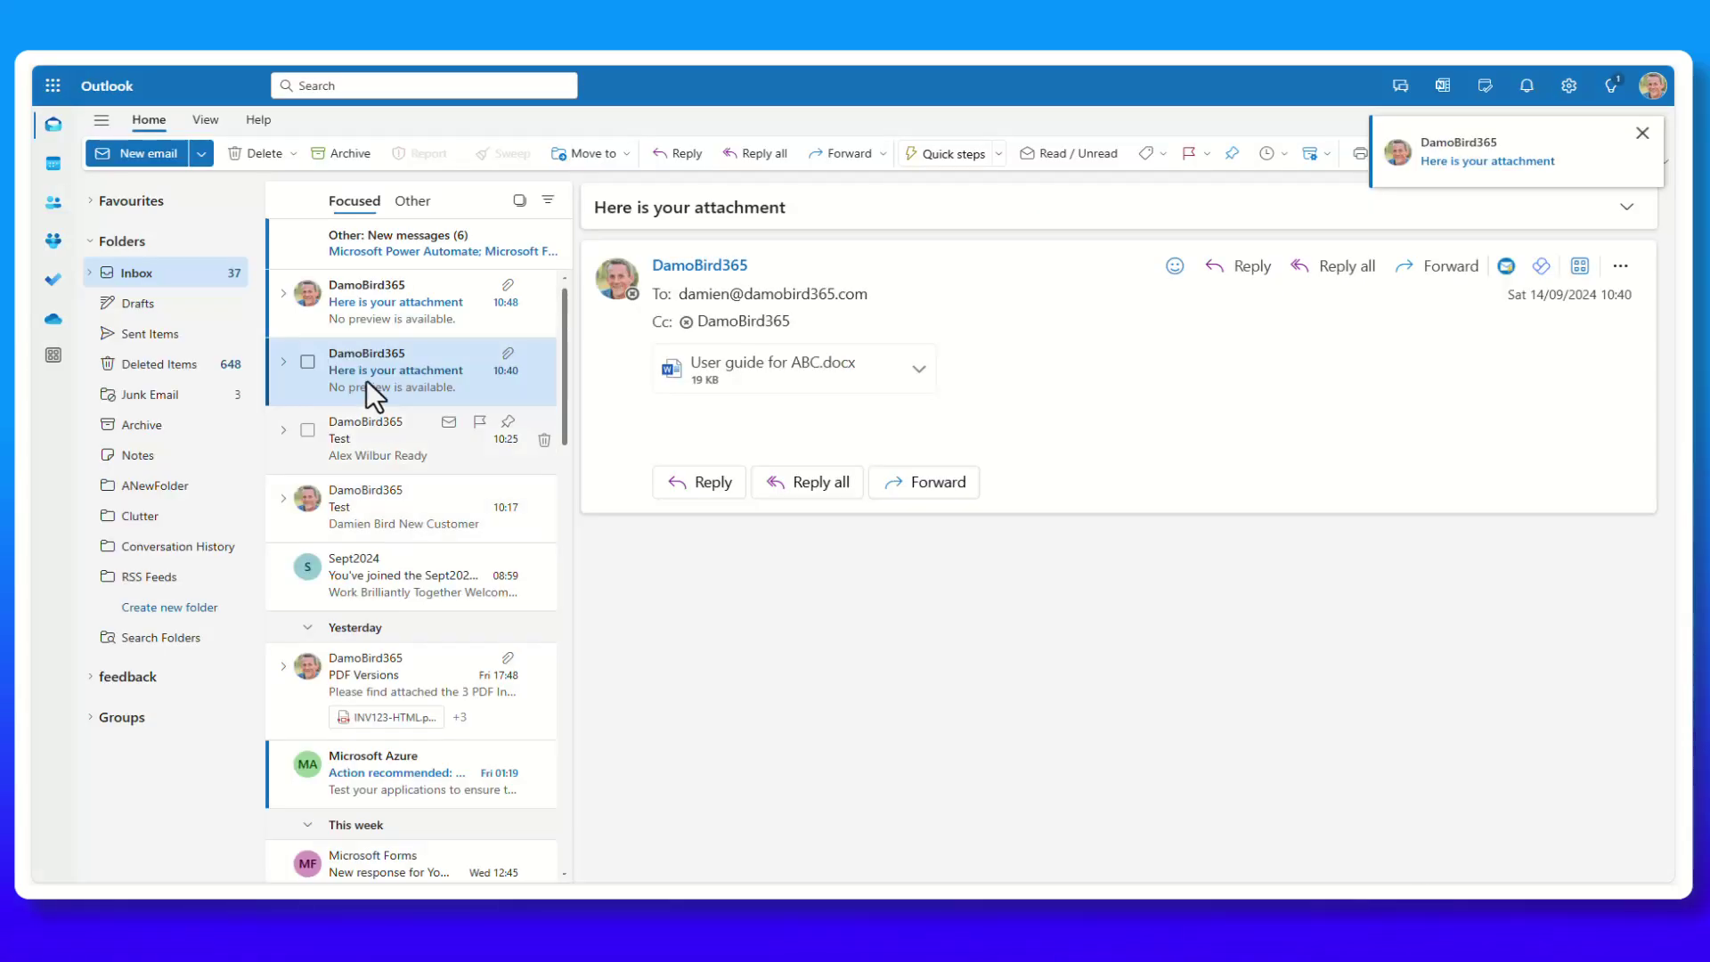
# Open the newest 'Here is your attachment' email and preview User guide for ABC.docx.
pyautogui.click(365, 297)
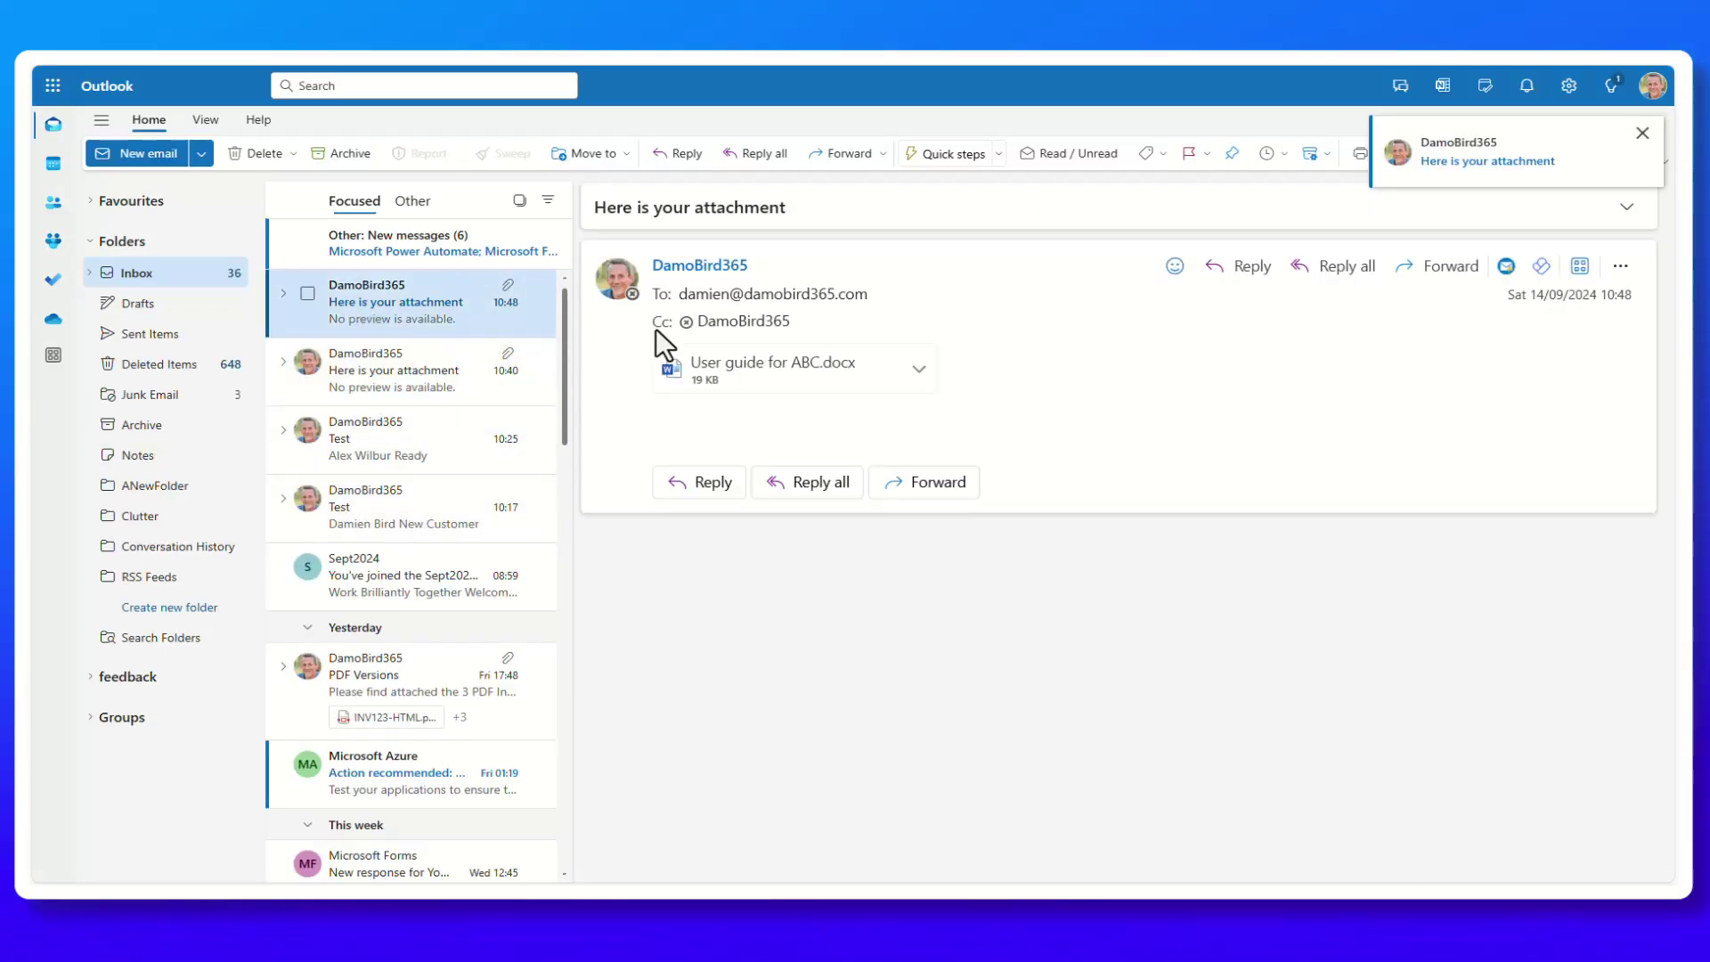
pyautogui.click(788, 378)
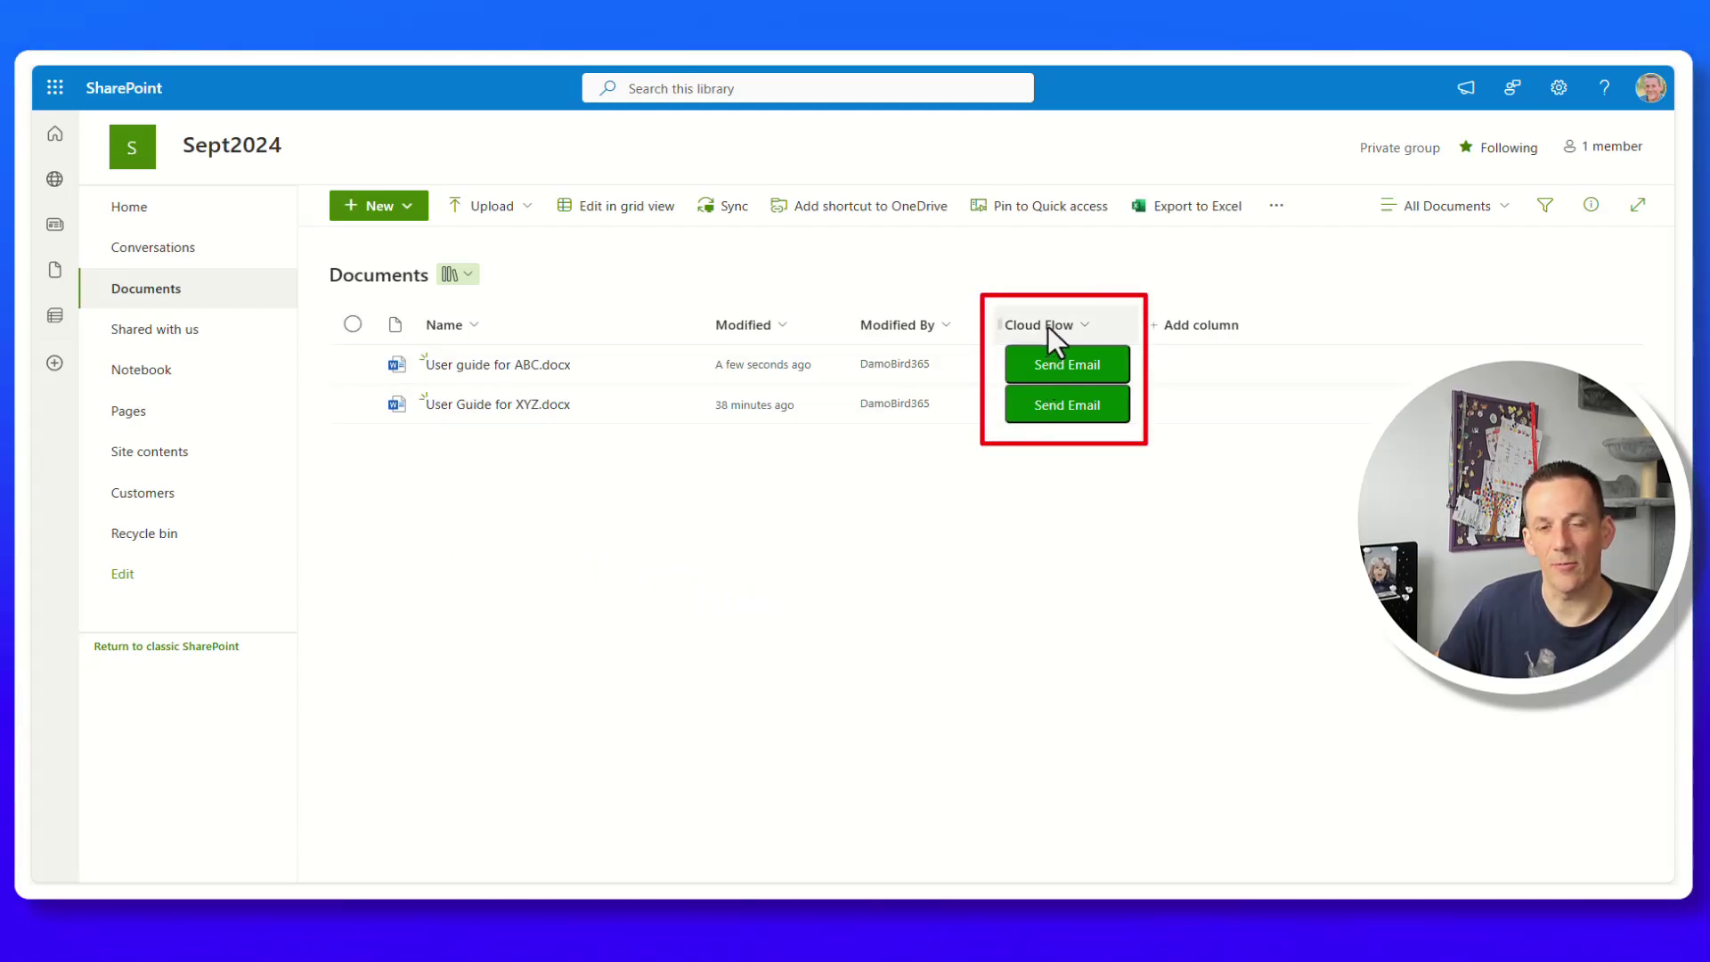
pyautogui.click(1073, 363)
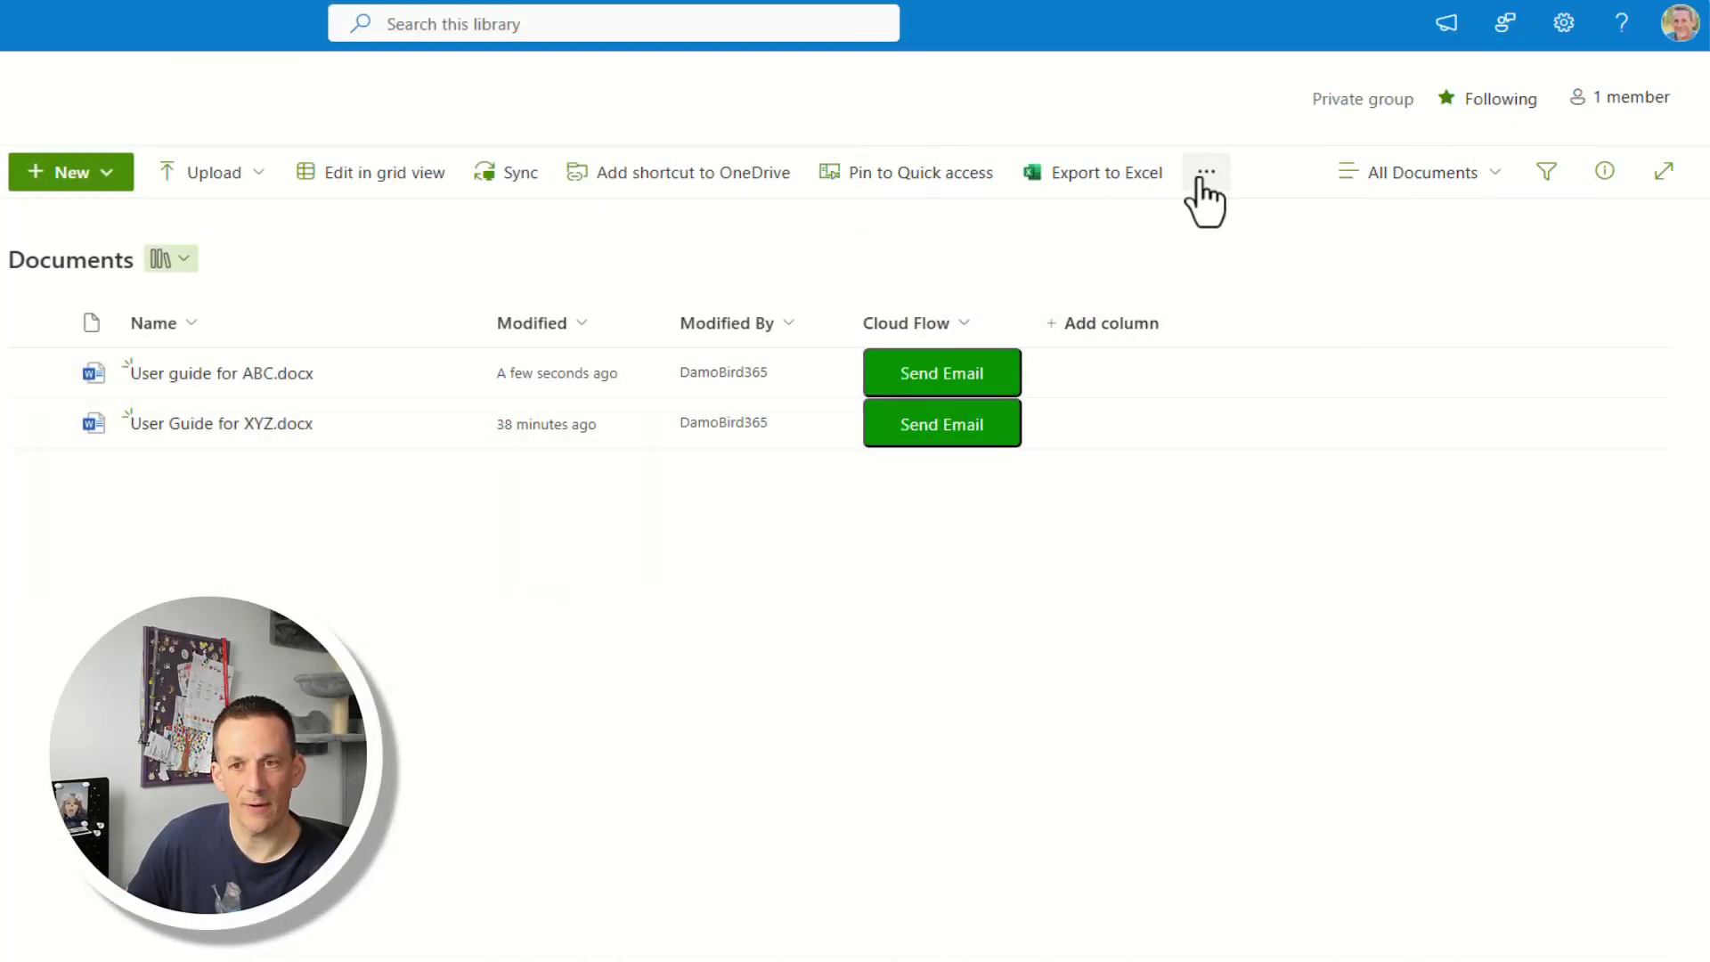
# Browse the library's Integrate > Power Automate > Create a flow options.
pyautogui.click(1208, 174)
pyautogui.moveTo(1295, 267)
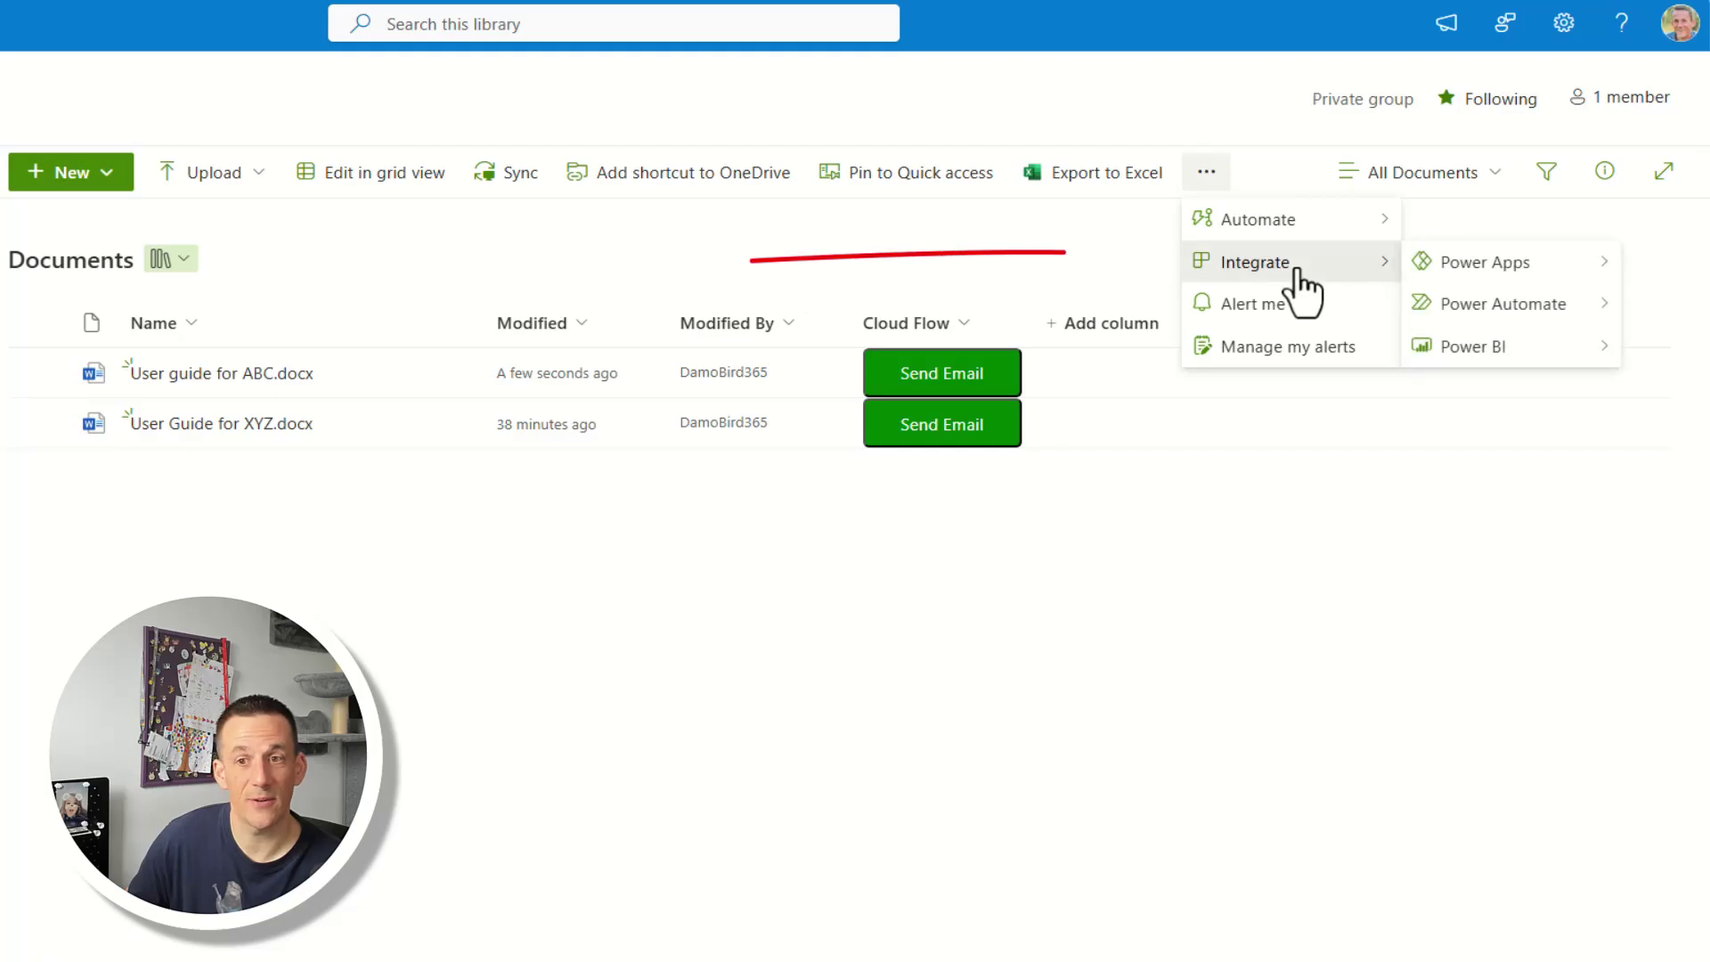
pyautogui.moveTo(1505, 306)
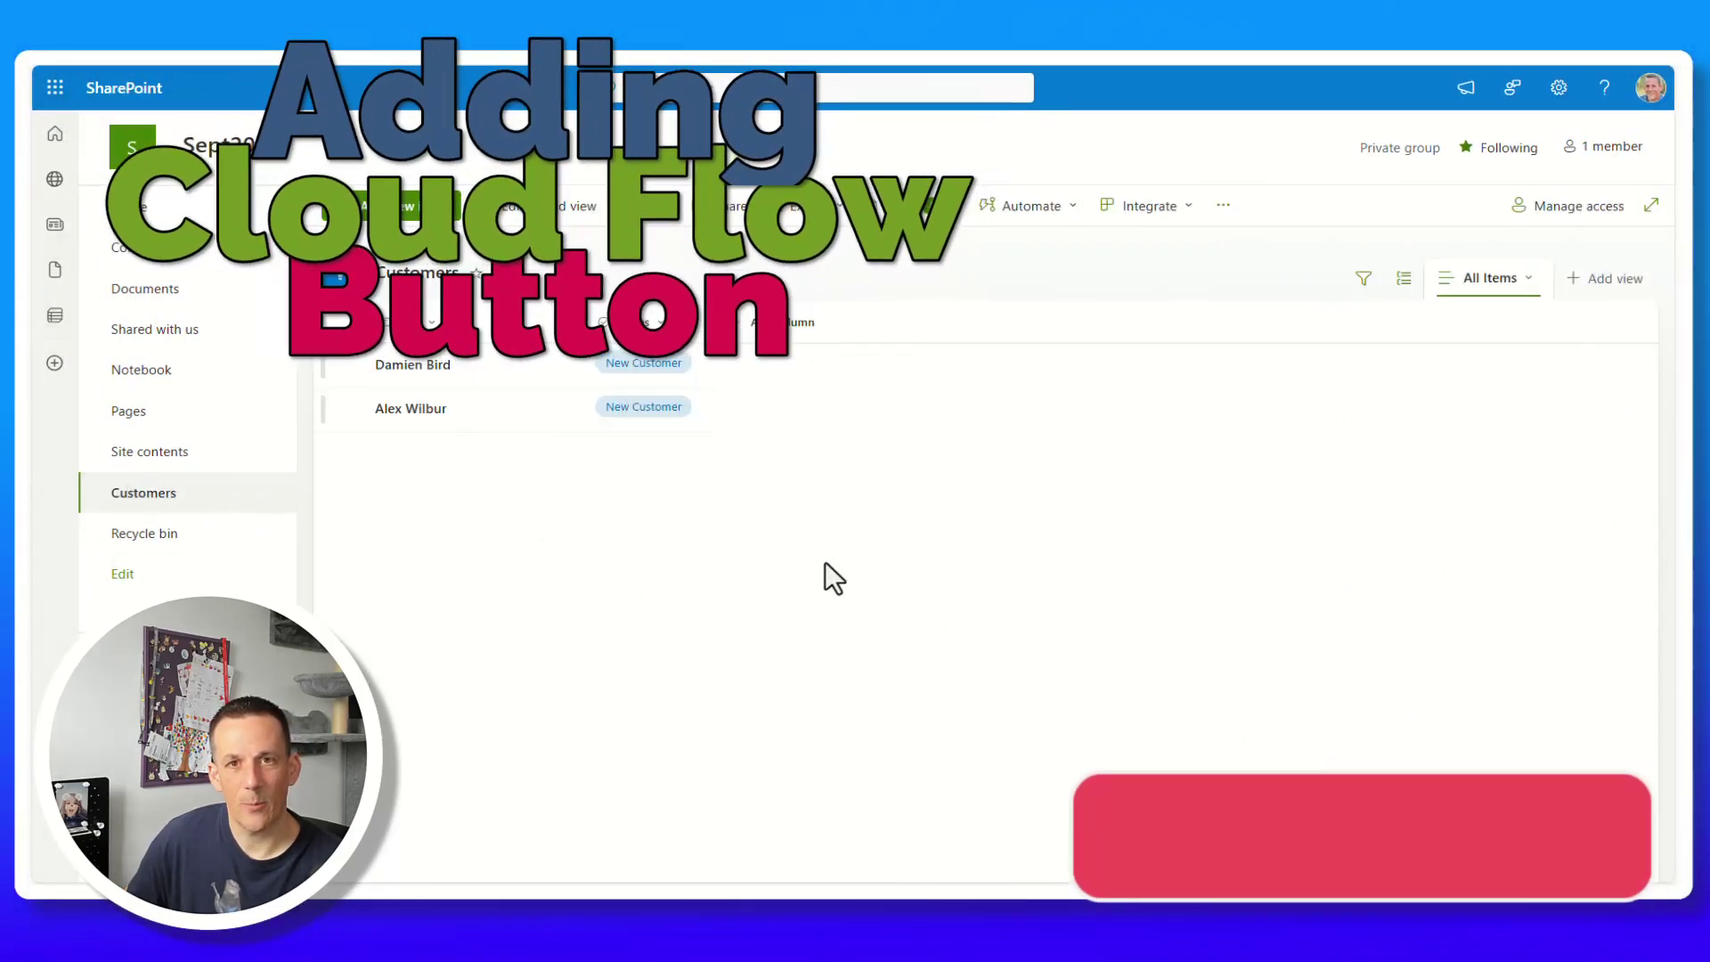
# Add a single-line text column named Cloud Flow to the Customers list.
pyautogui.click(787, 340)
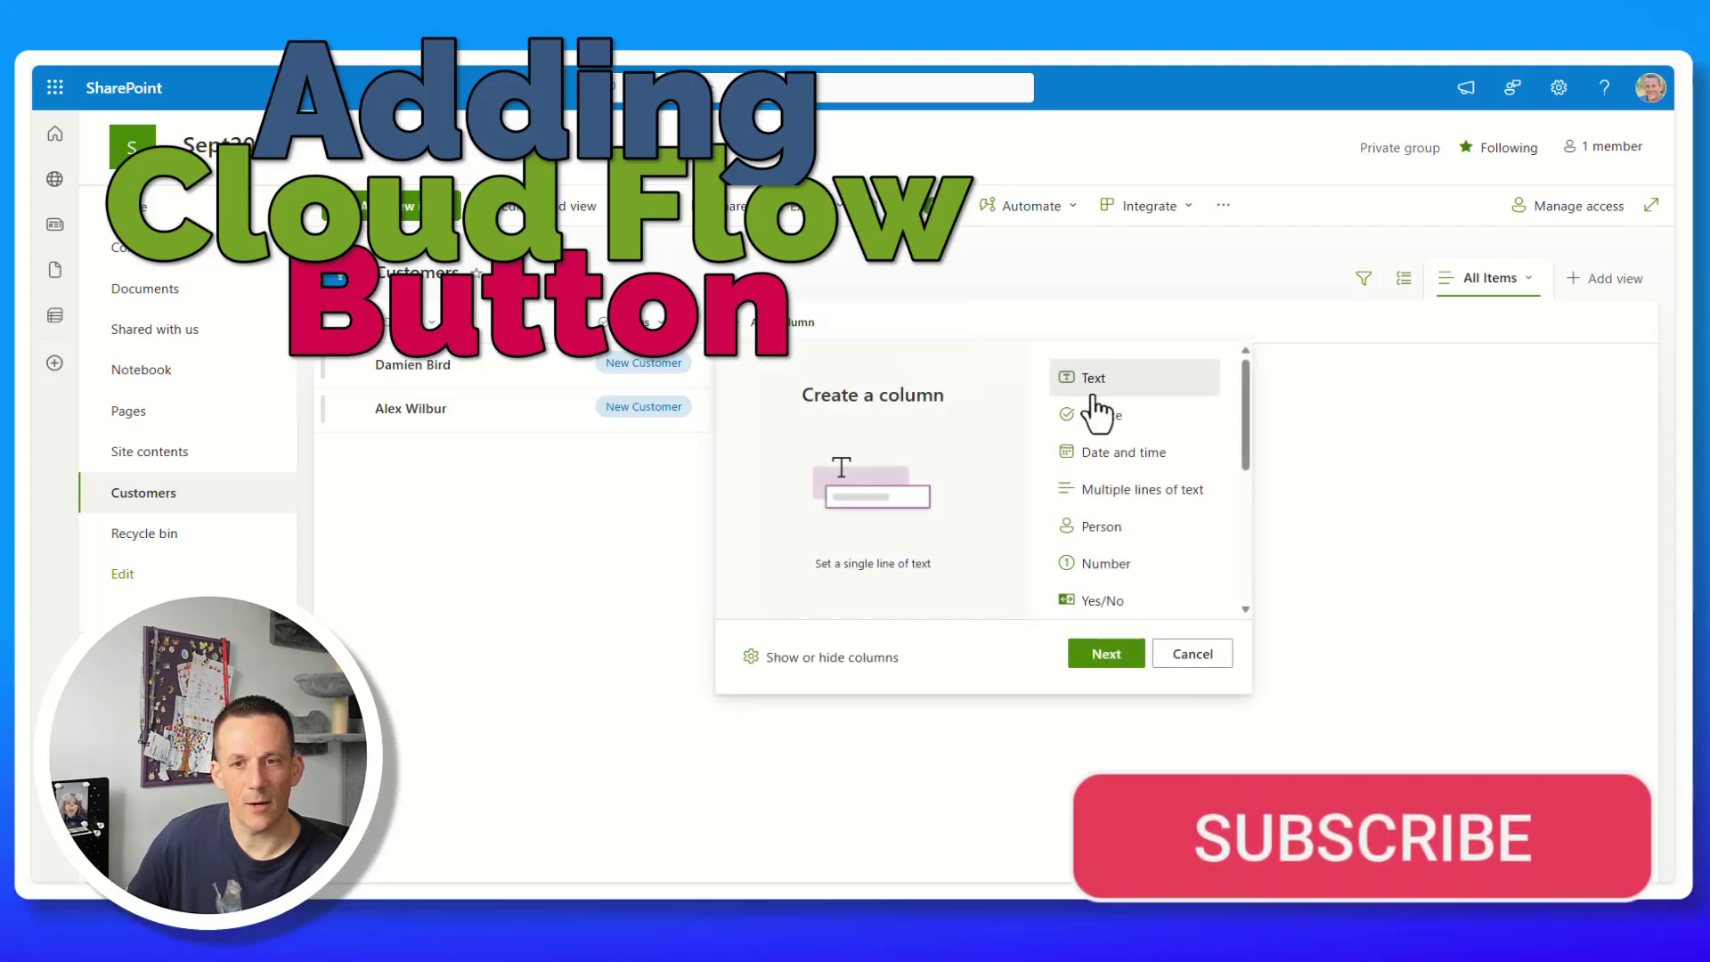
pyautogui.click(1108, 656)
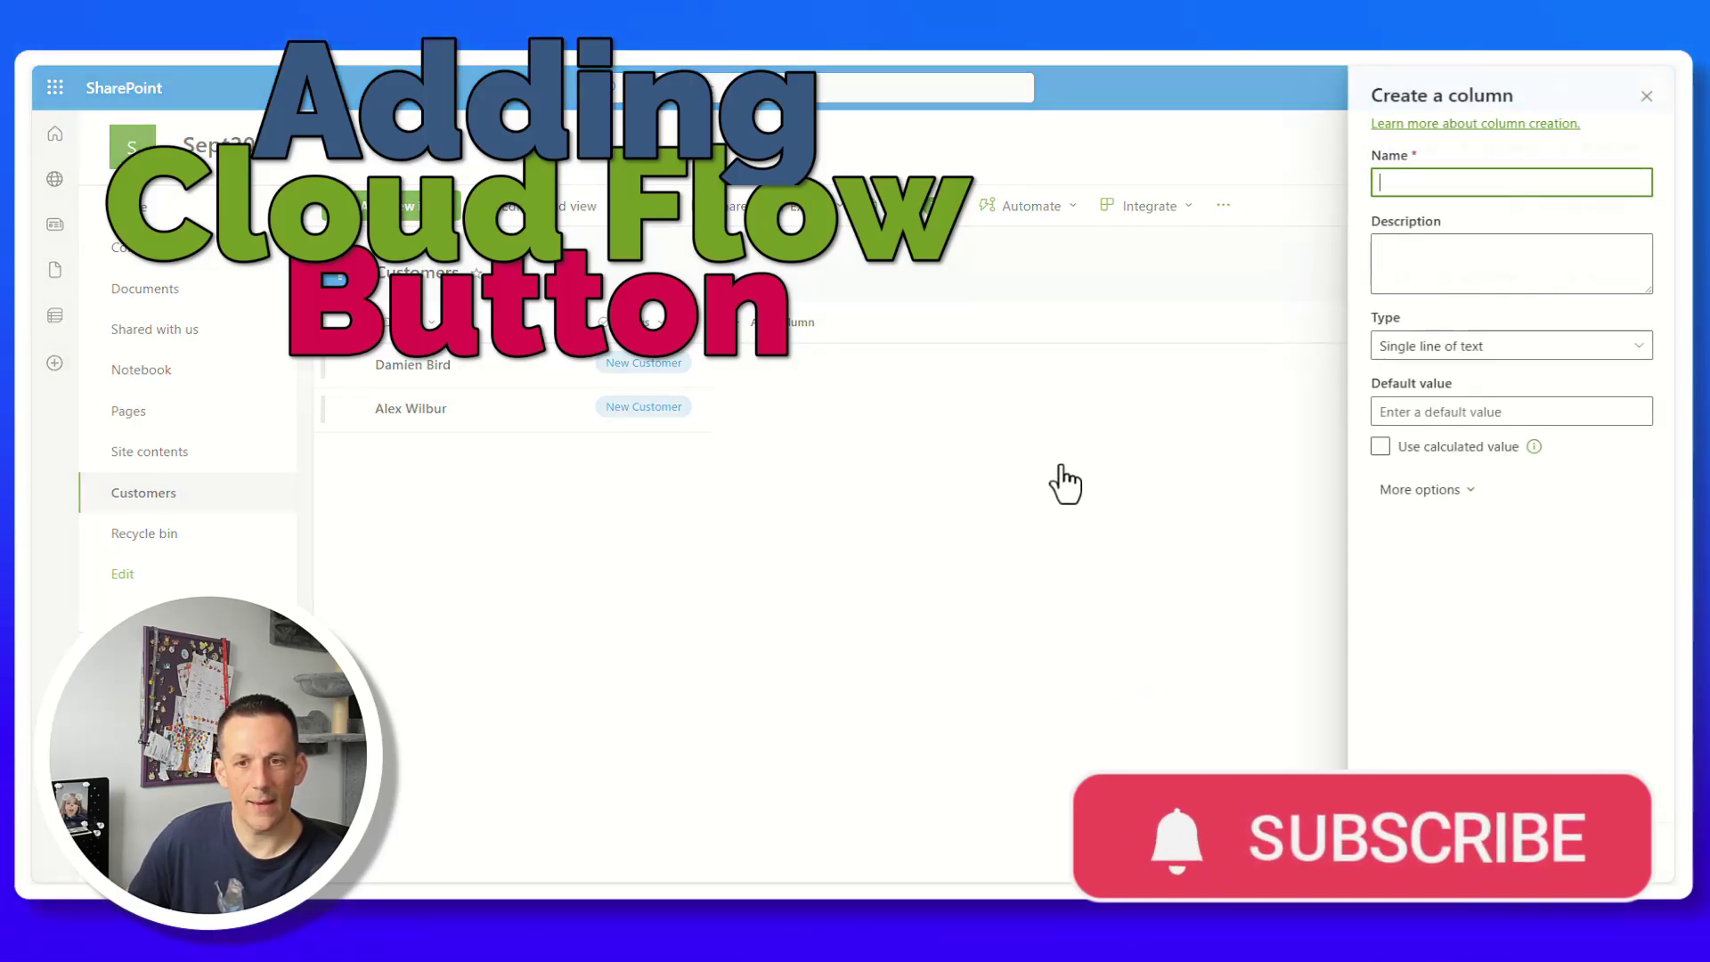
pyautogui.write('Cloud Flow')
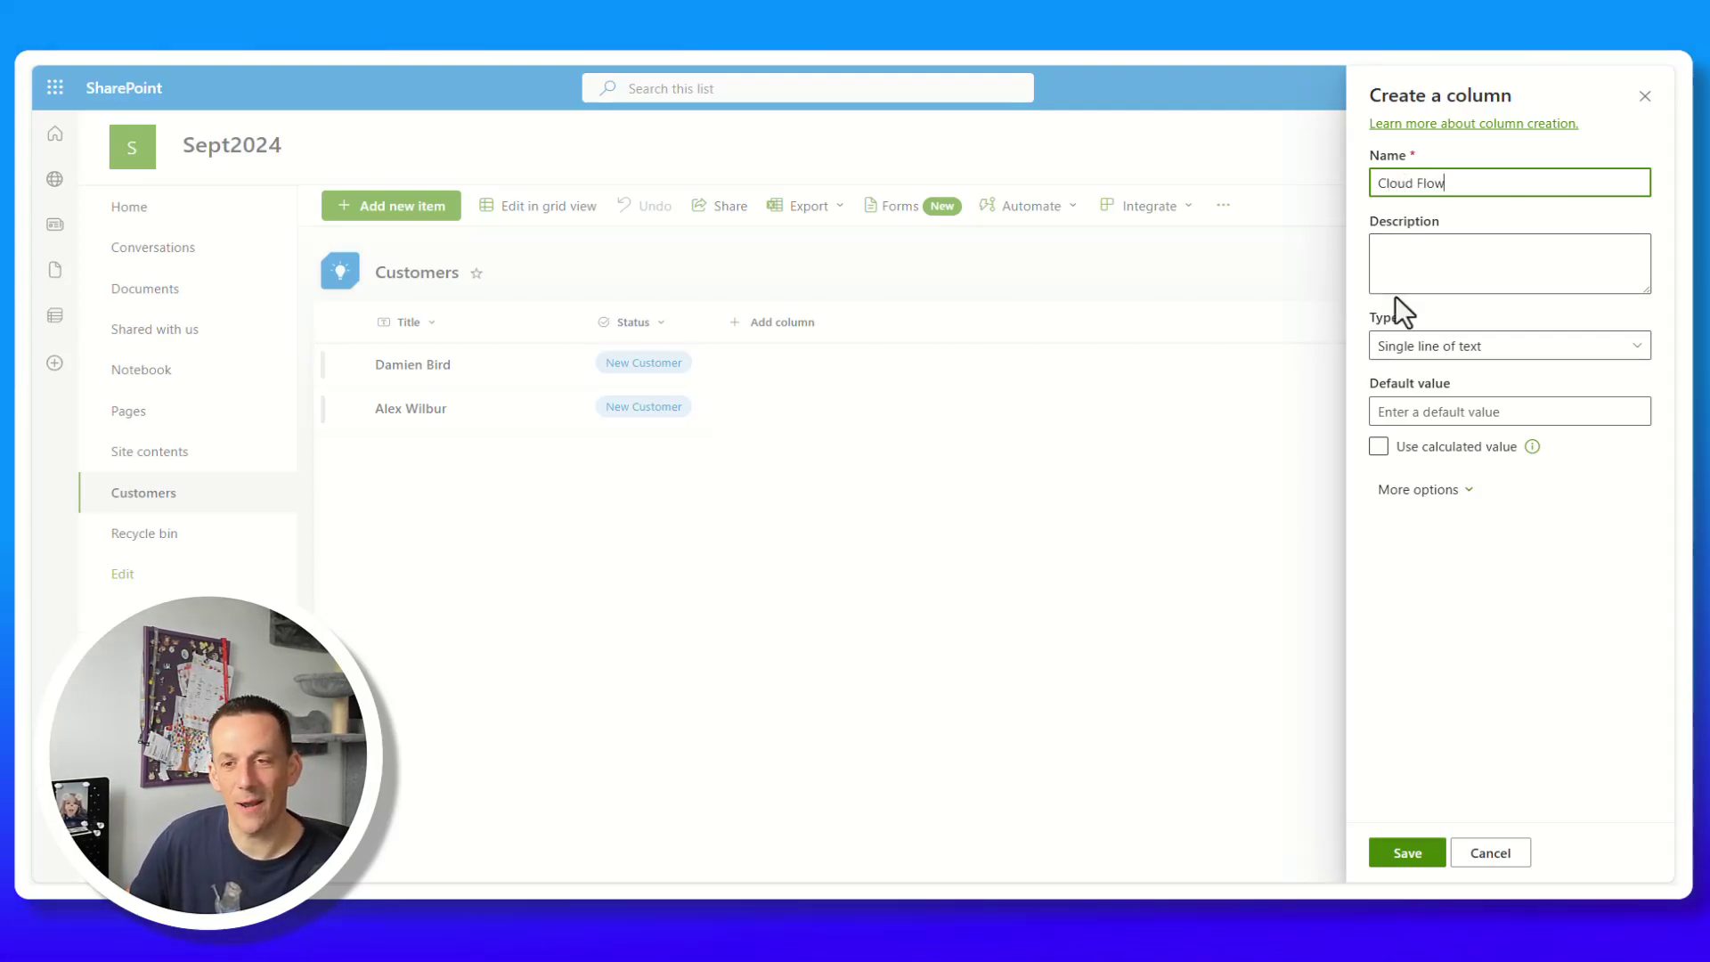
pyautogui.click(1401, 839)
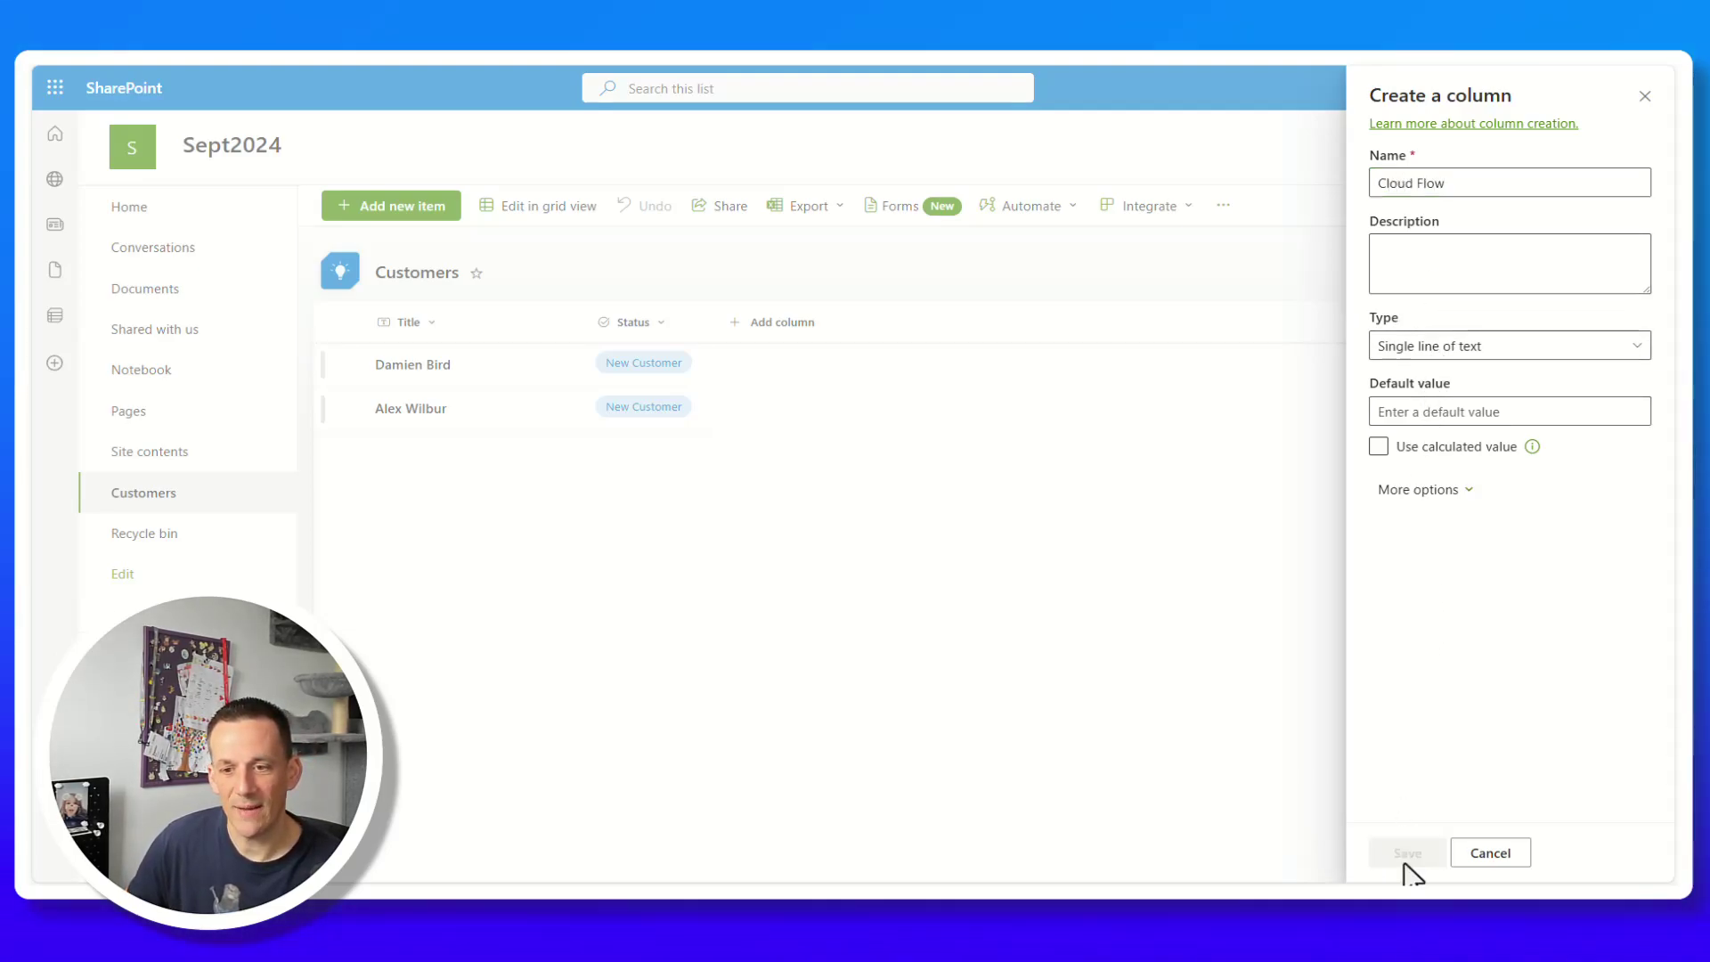
# Bring up the Format this column settings for the Cloud Flow column.
pyautogui.click(766, 326)
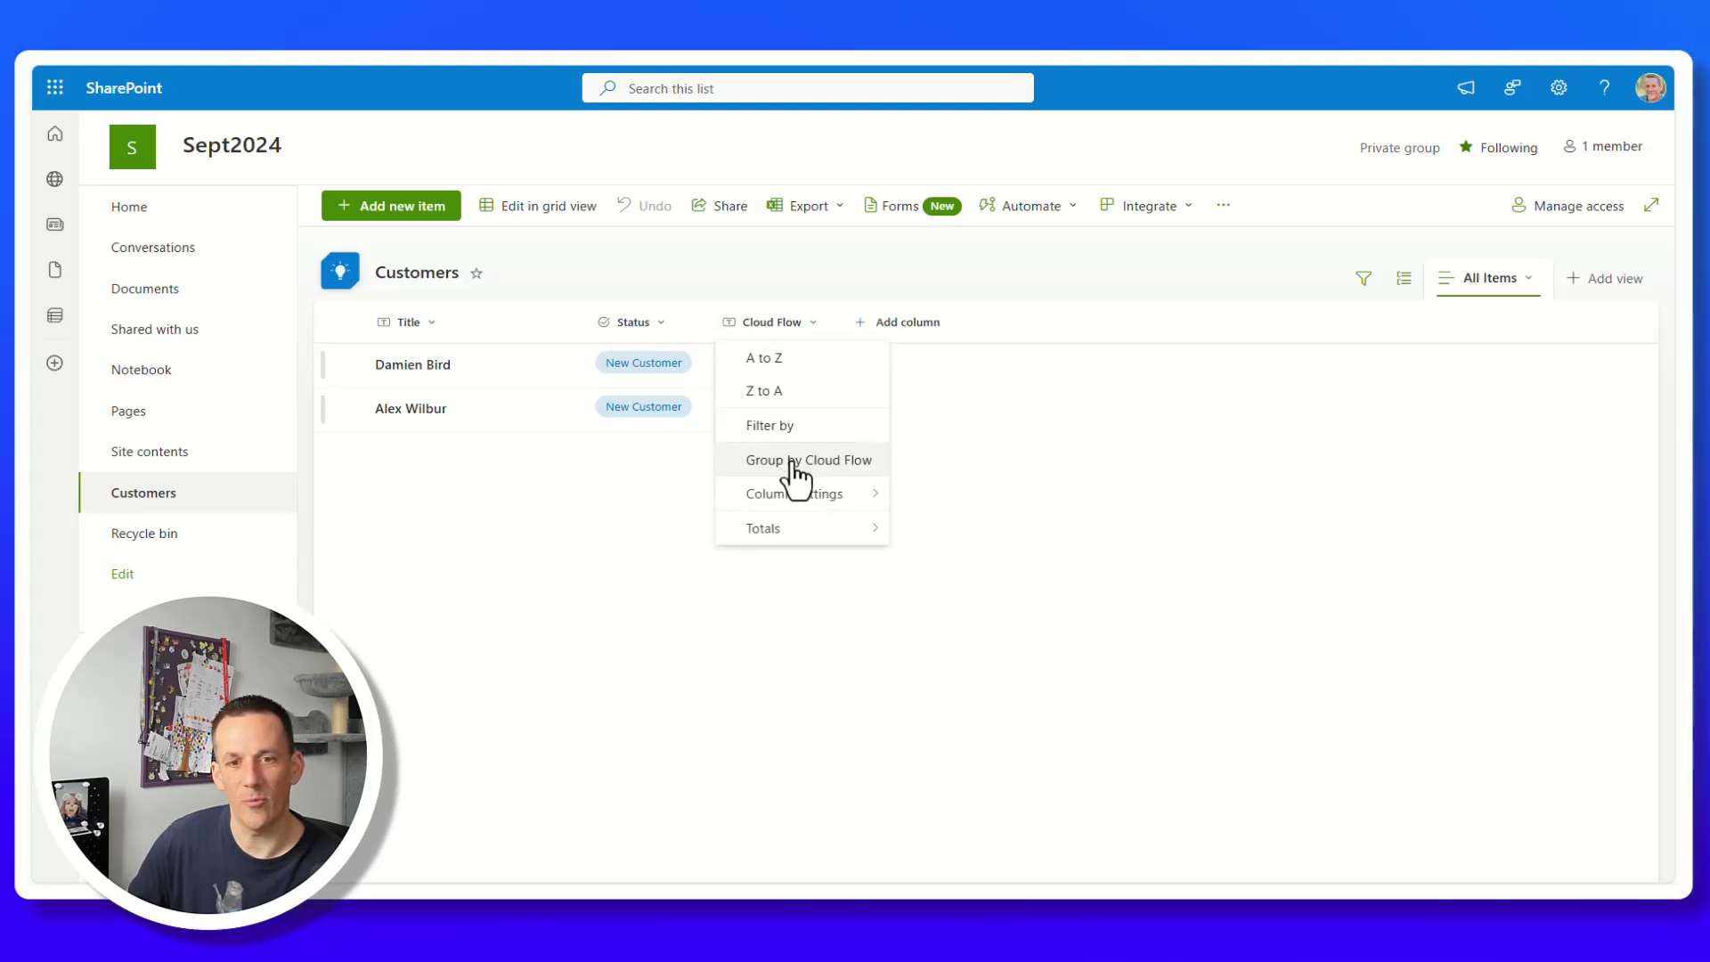
pyautogui.moveTo(812, 499)
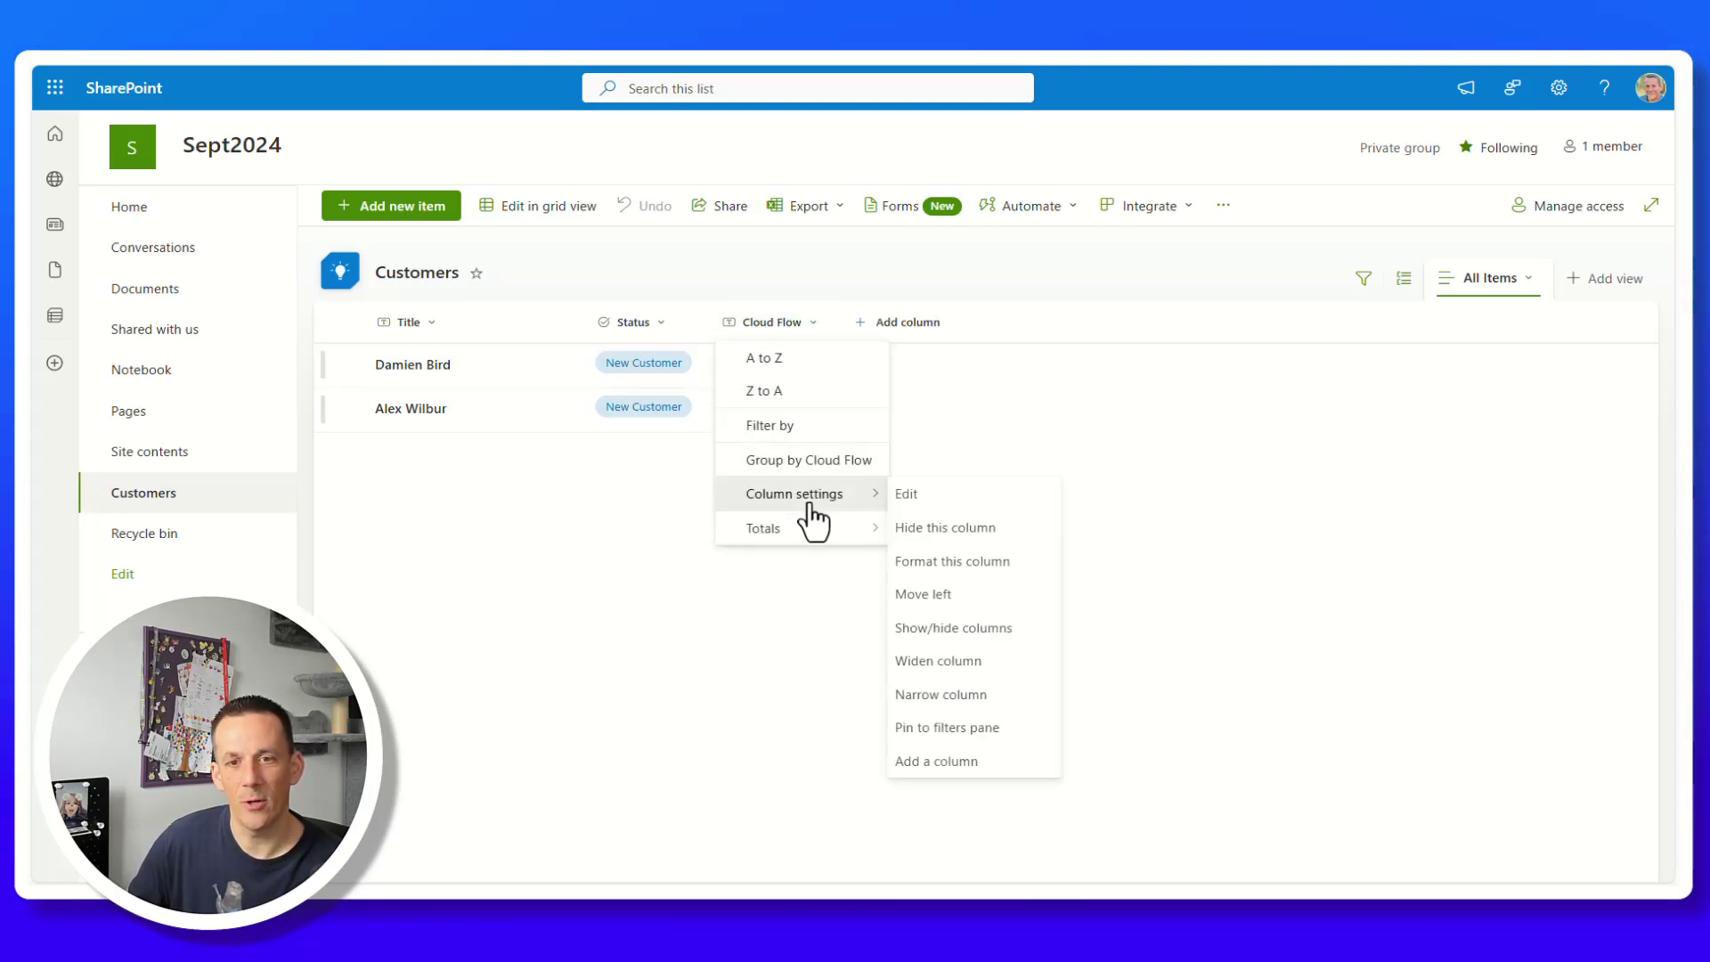
pyautogui.click(978, 560)
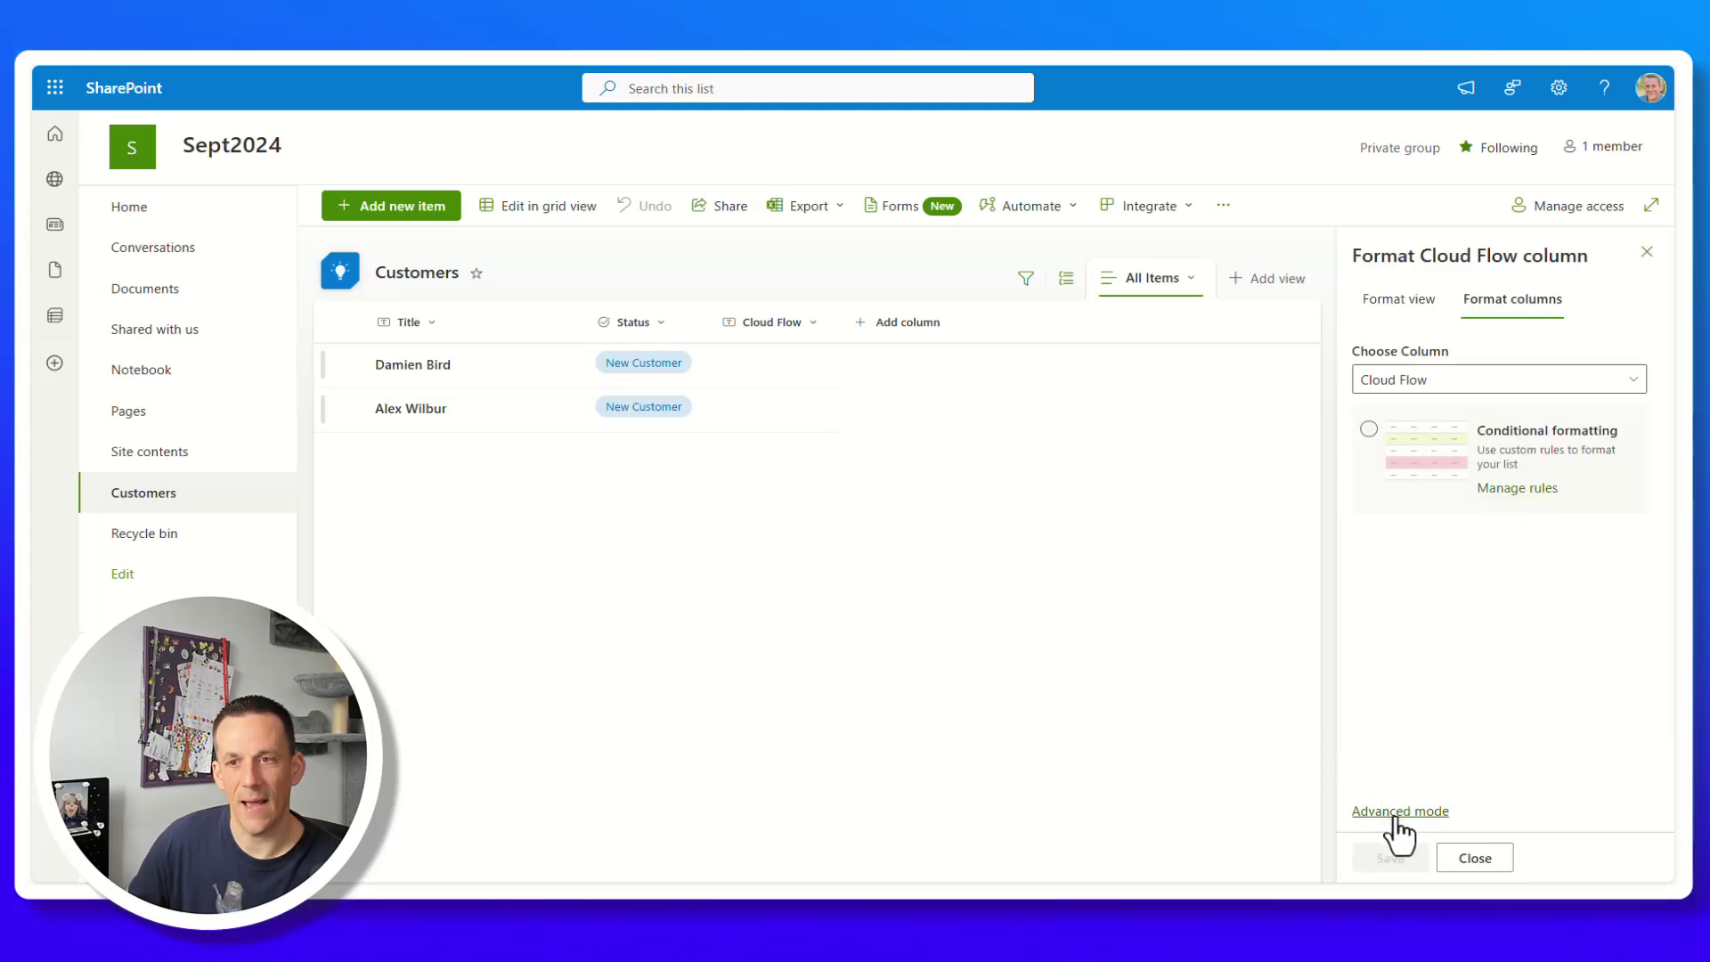
# Switch column formatting to advanced JSON mode and copy the Microsoft Learn flow-button JSON sample.
pyautogui.click(1398, 812)
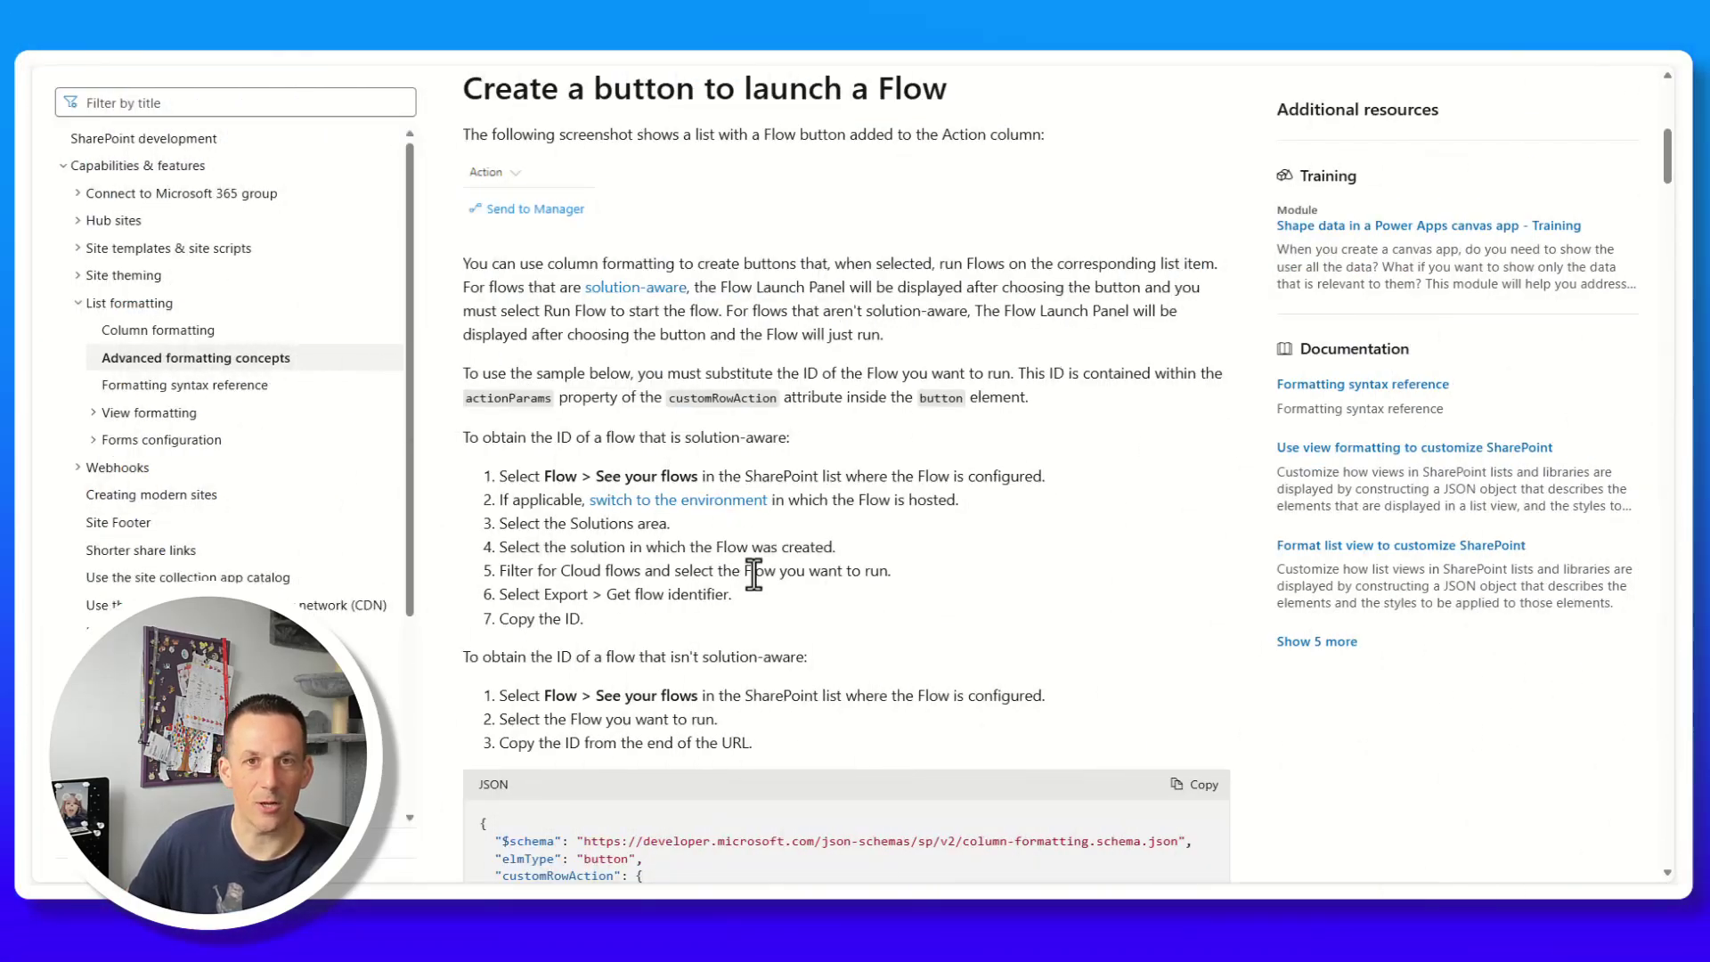
pyautogui.scroll(-7, 751, 570)
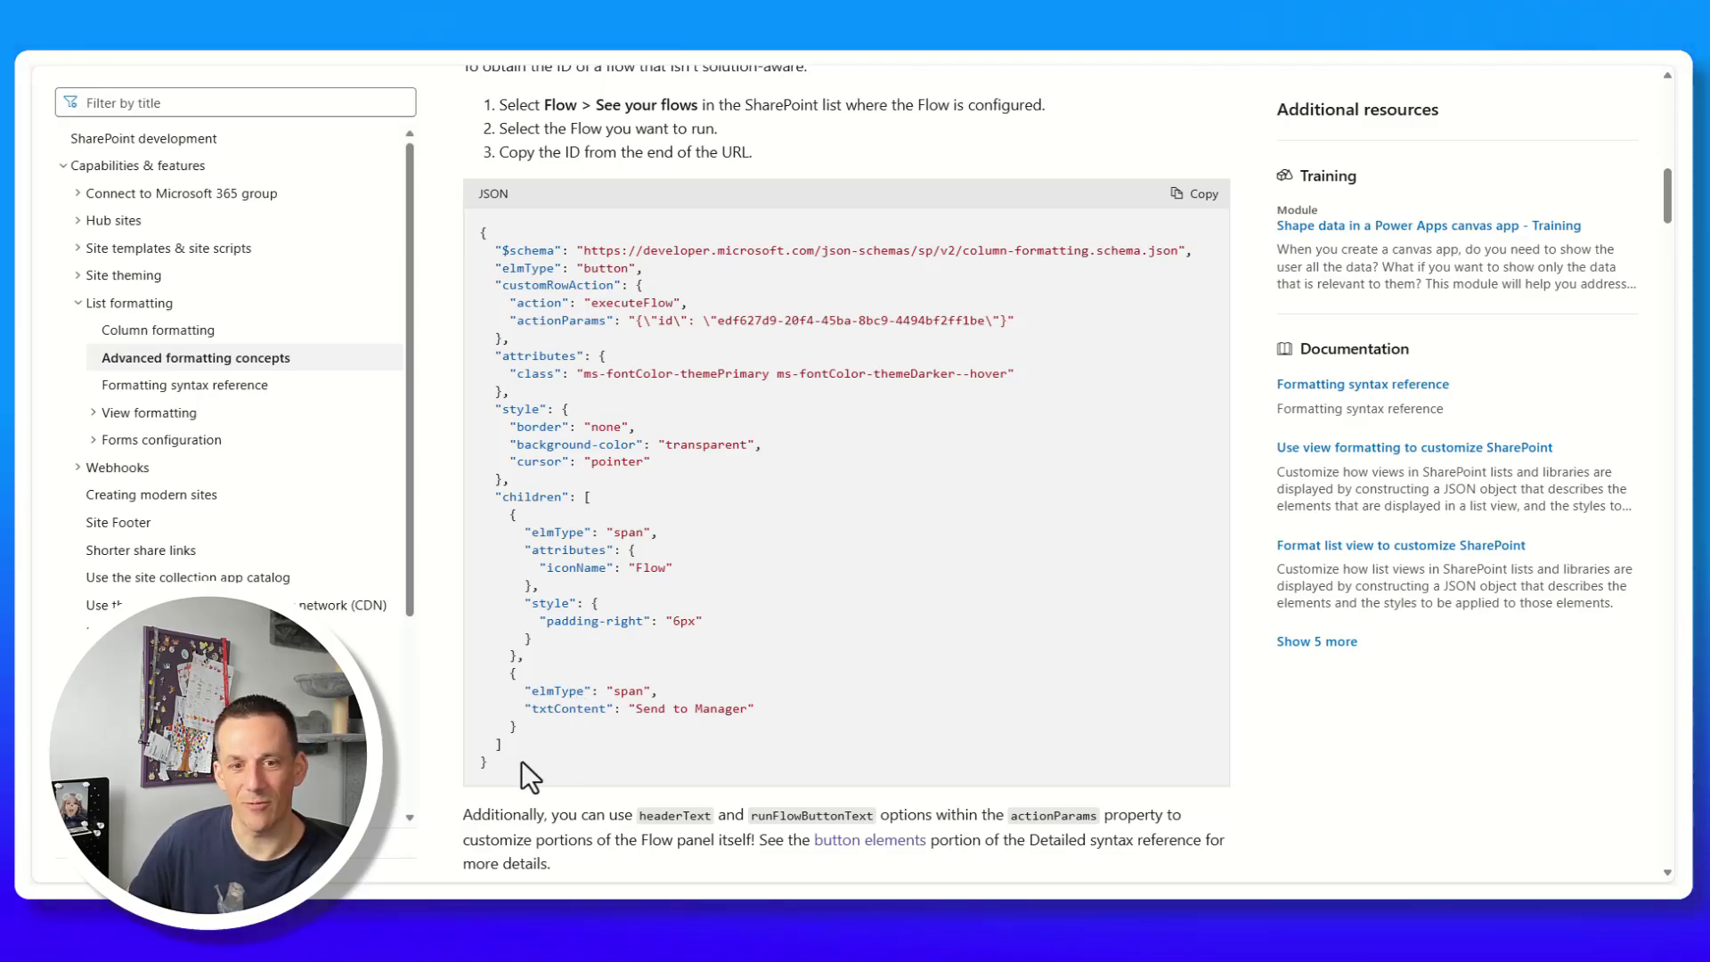
pyautogui.click(1196, 194)
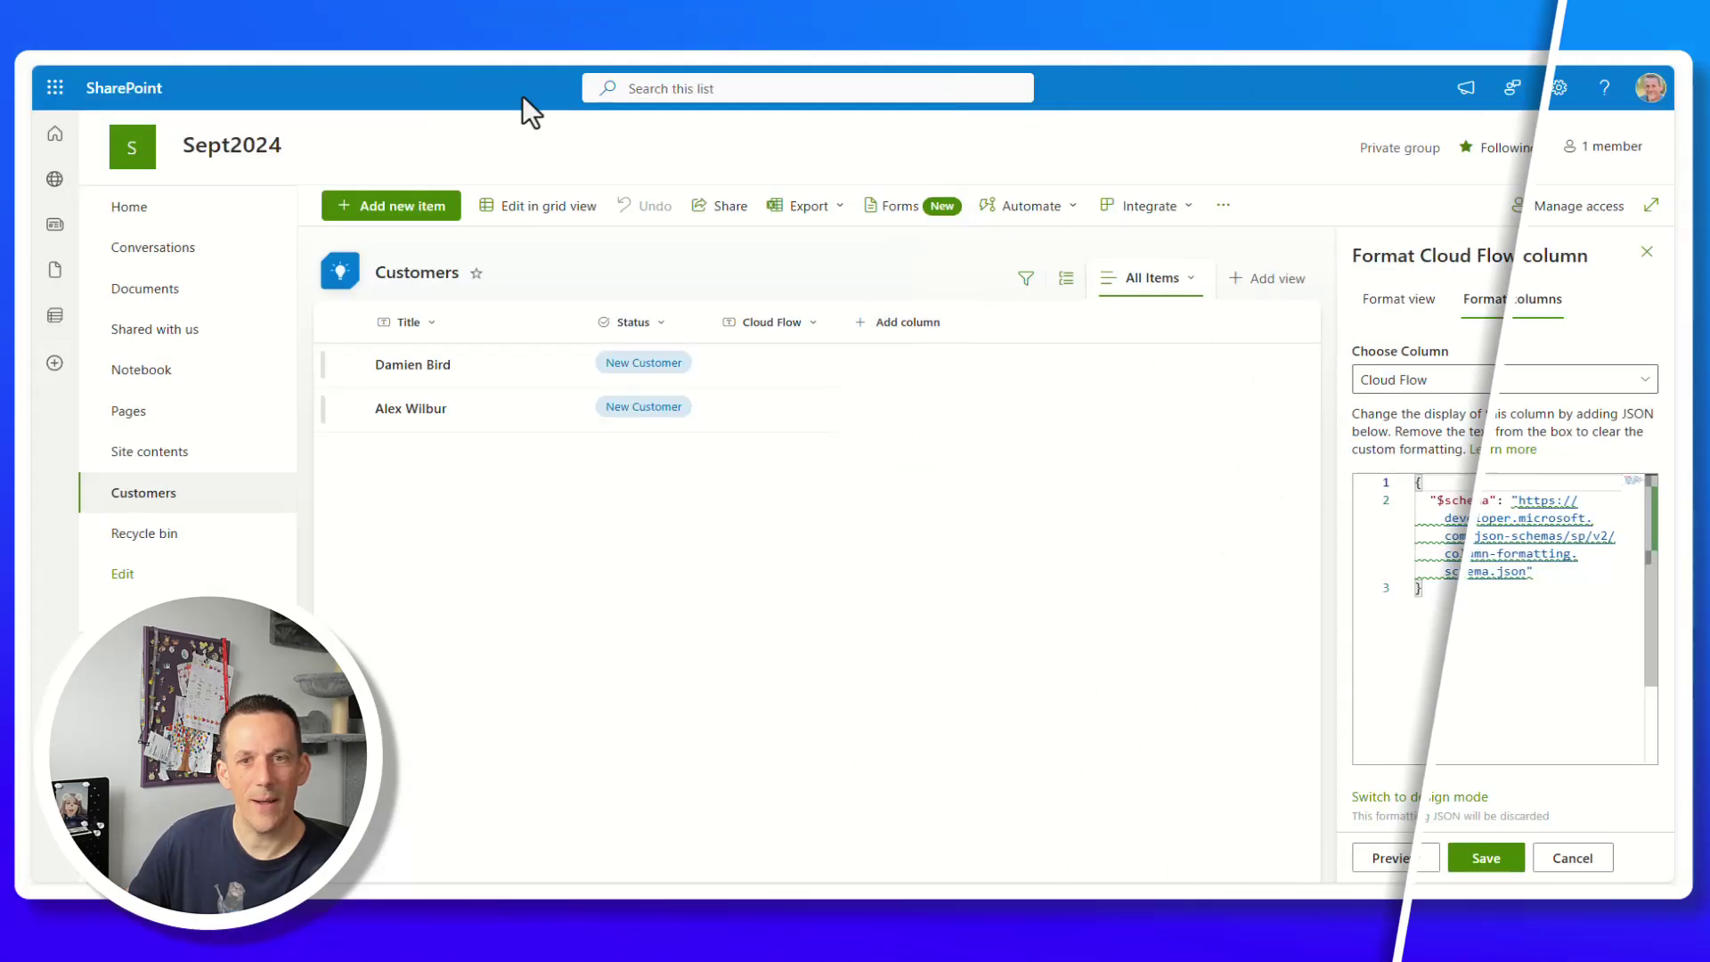
# Replace the Cloud Flow column's existing JSON with the pasted flow-button sample and save.
pyautogui.moveTo(1485, 649); pyautogui.dragTo(1355, 440)
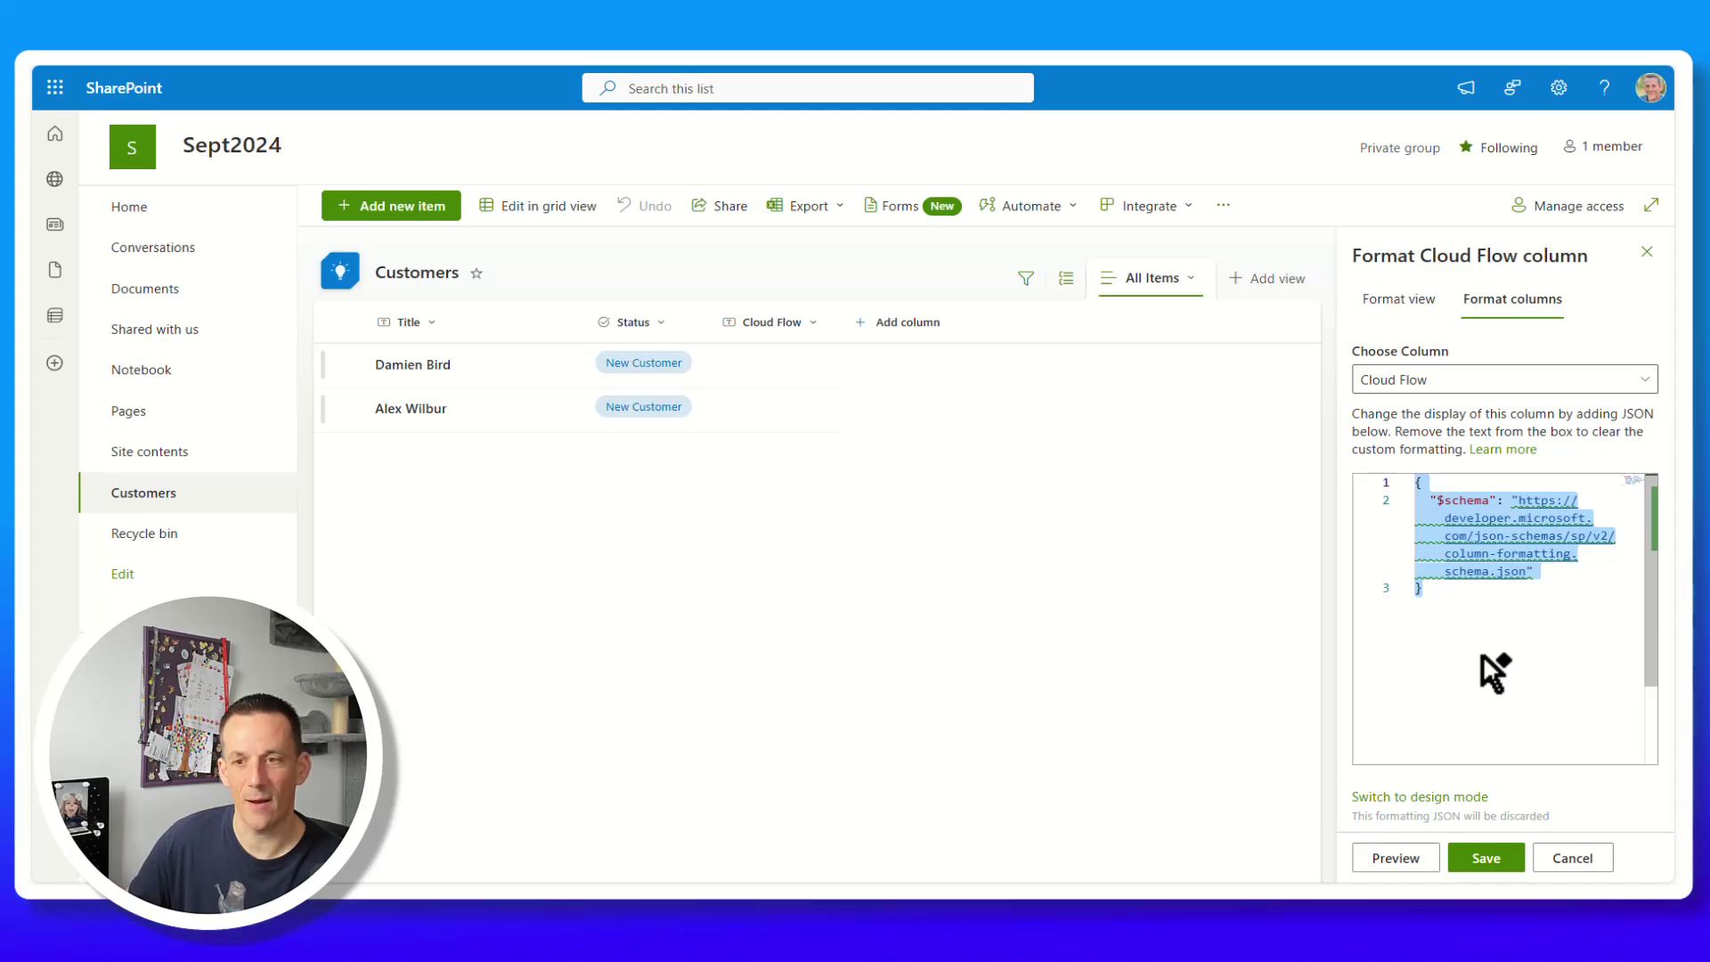
pyautogui.hotkey('ctrl', 'v')
pyautogui.click(1490, 860)
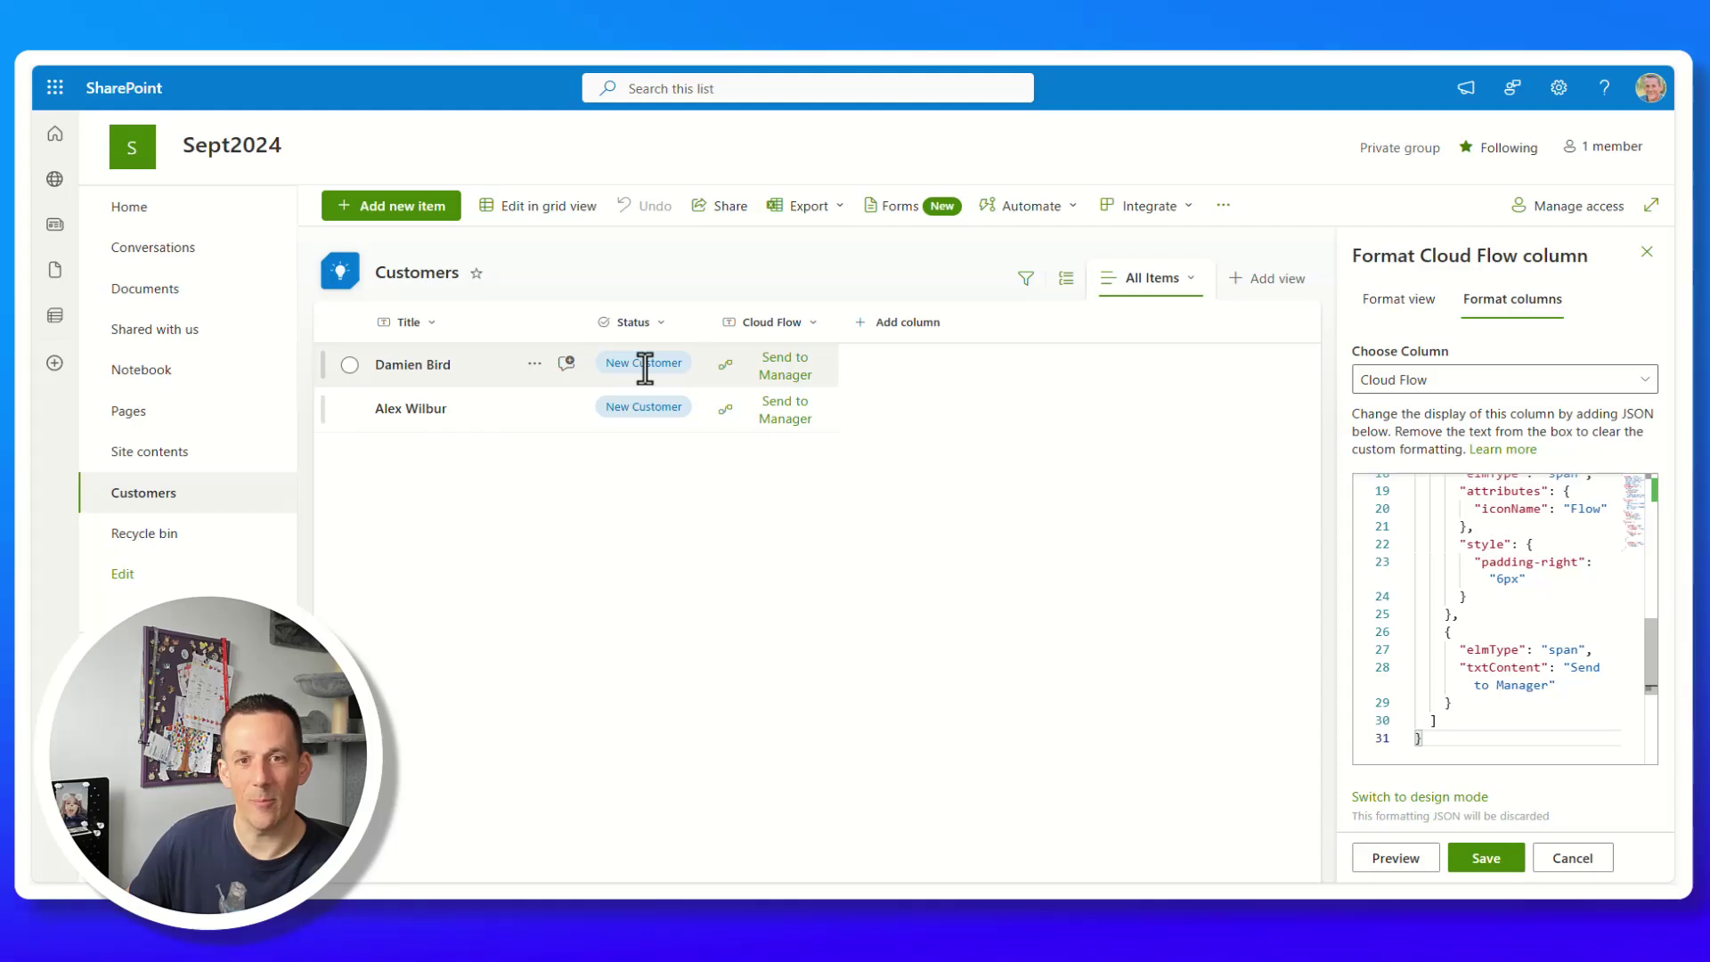
# Review the Status choices (Ready, Info Sent) and select the flow ID GUID in actionParams.
pyautogui.click(741, 385)
pyautogui.click(539, 339)
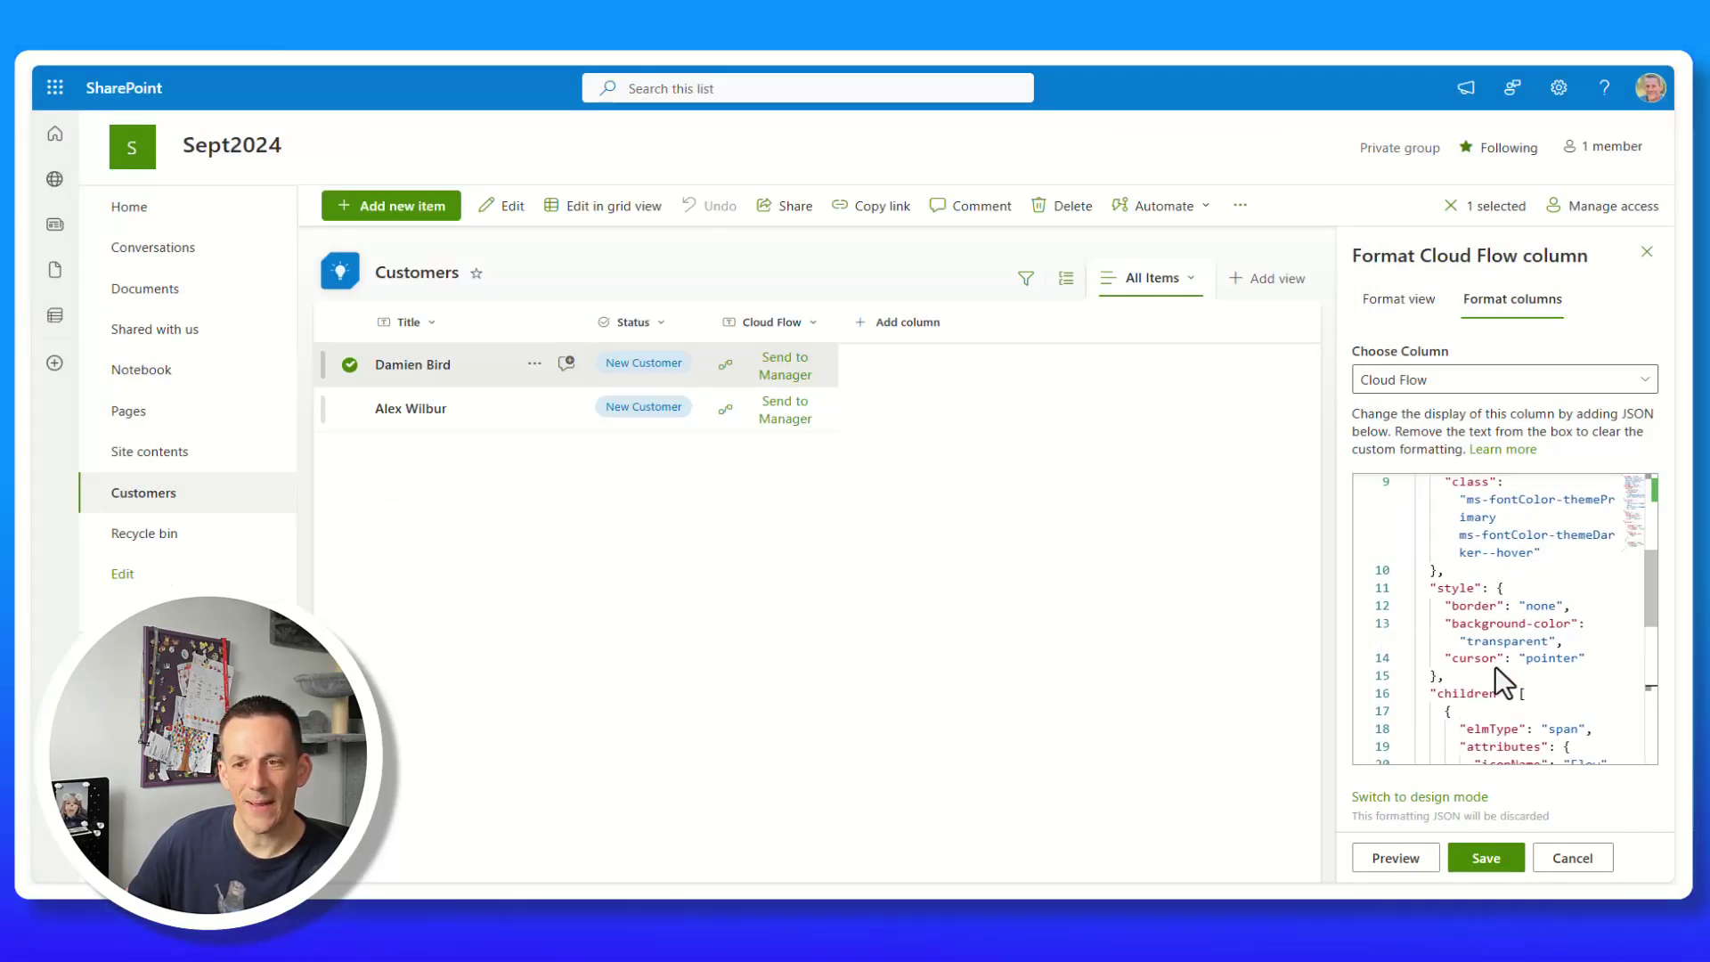
pyautogui.scroll(10, 1494, 666)
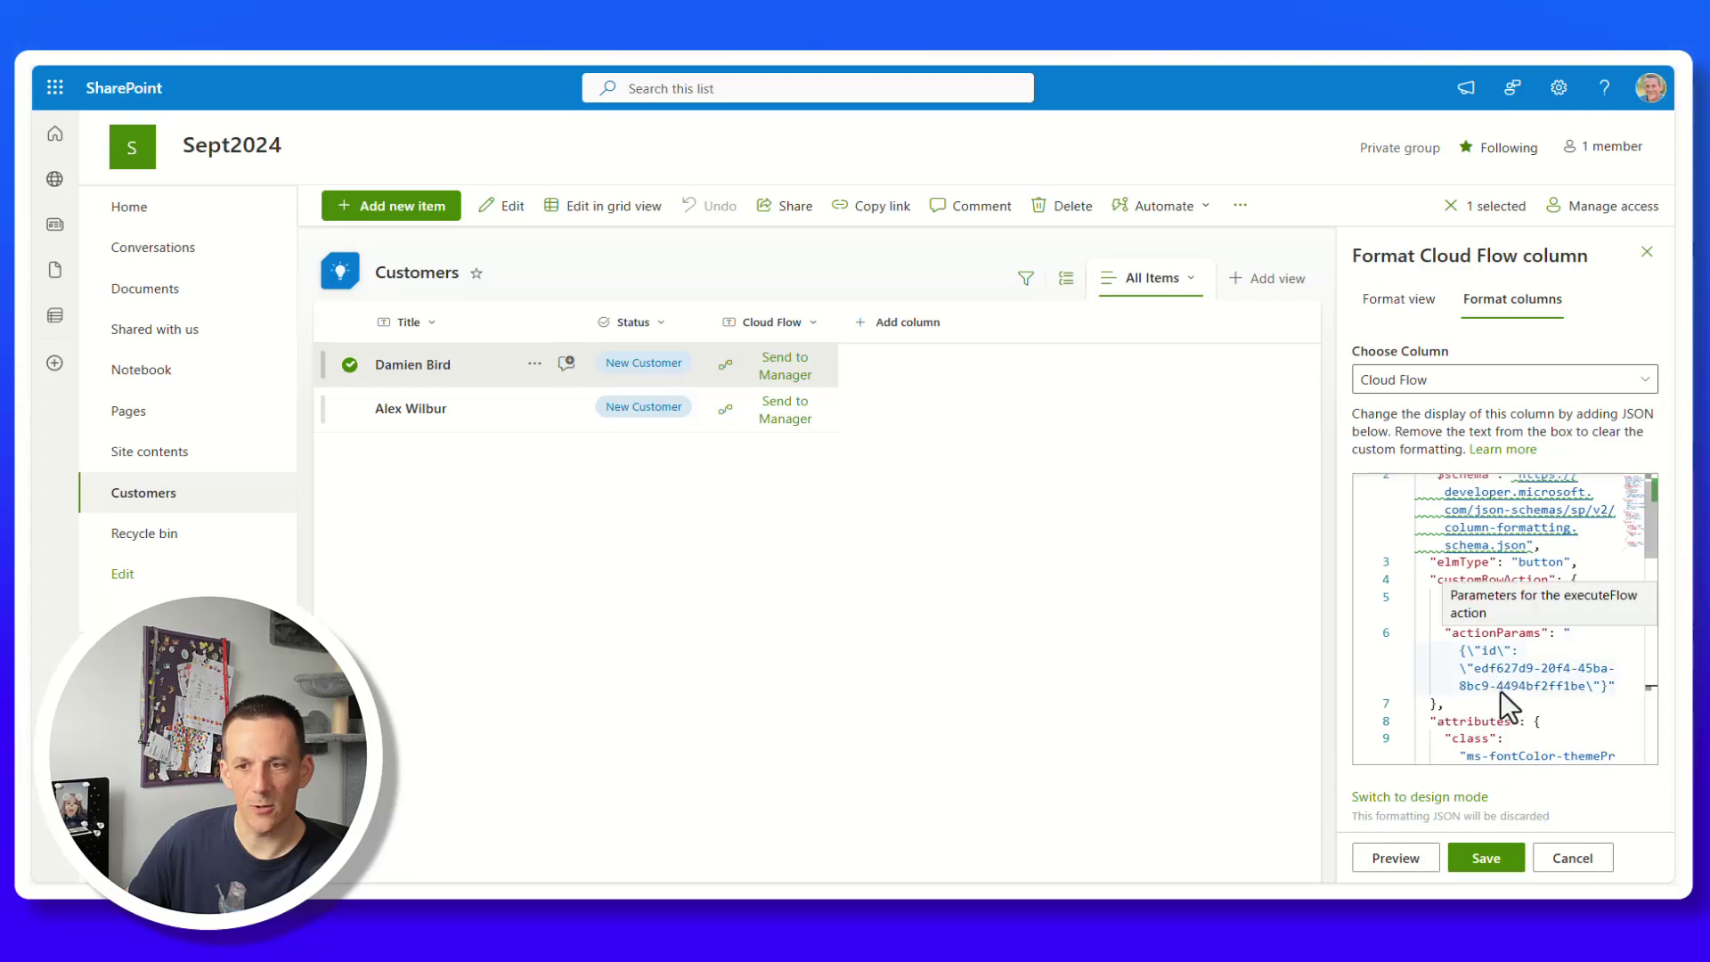
pyautogui.moveTo(1474, 668); pyautogui.dragTo(1587, 686)
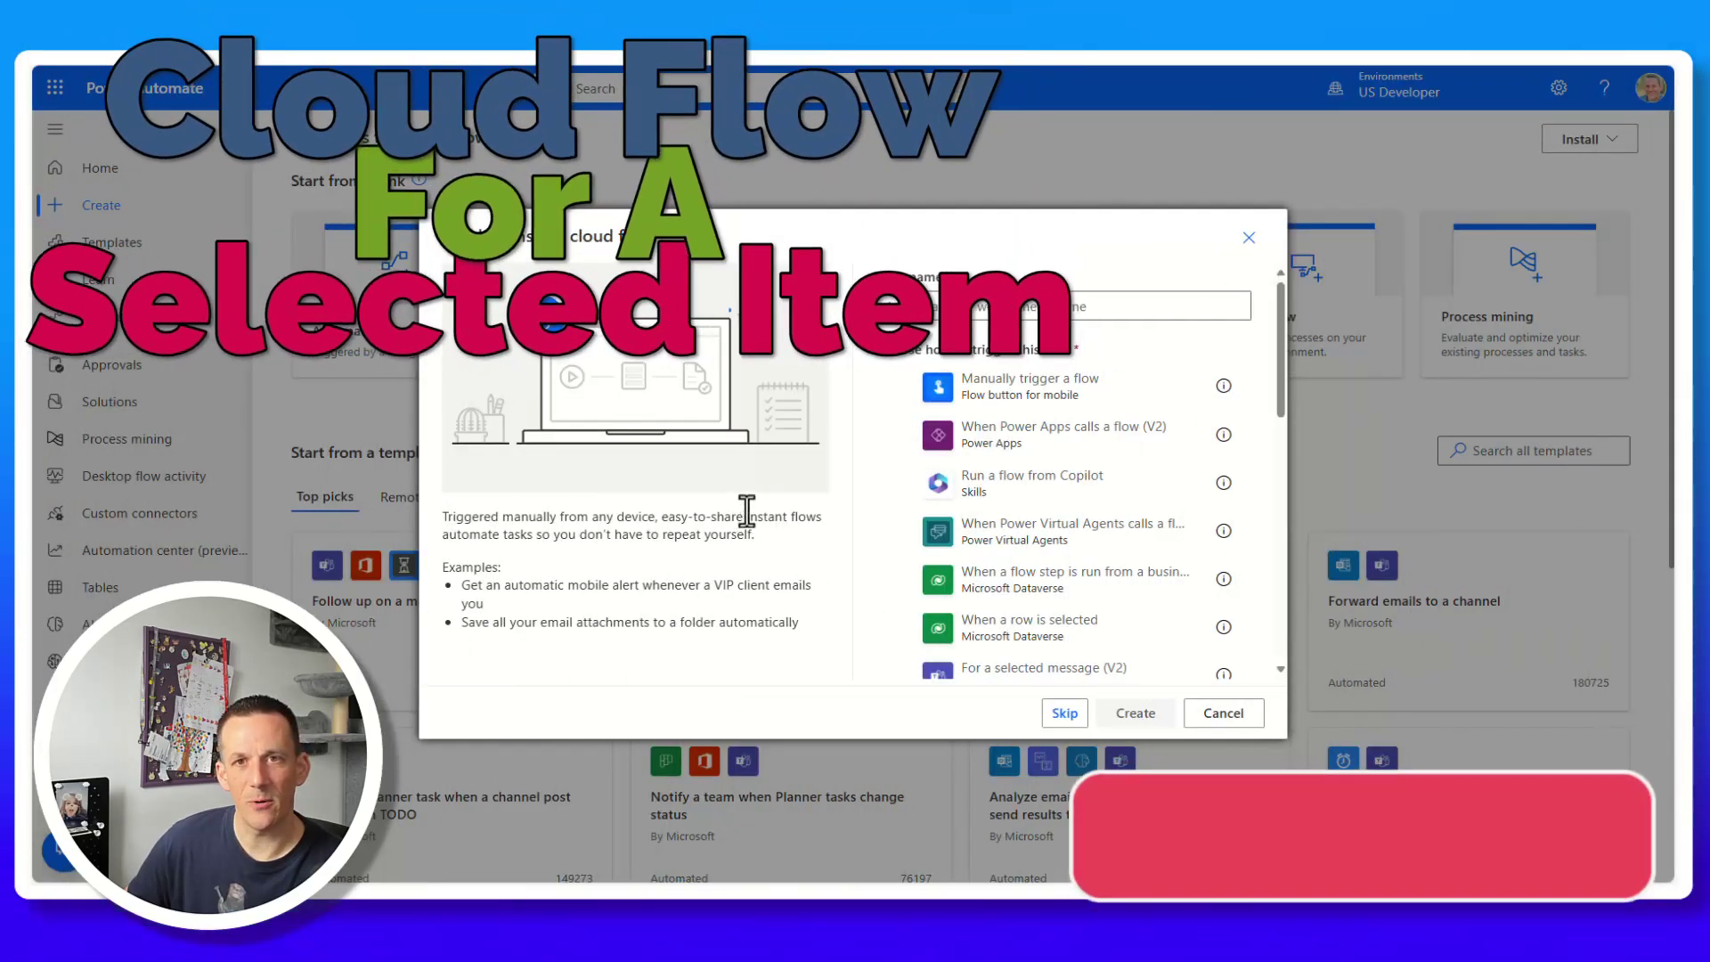
# Create an instant cloud flow using the SharePoint 'For a selected item' trigger.
pyautogui.scroll(-3, 1049, 488)
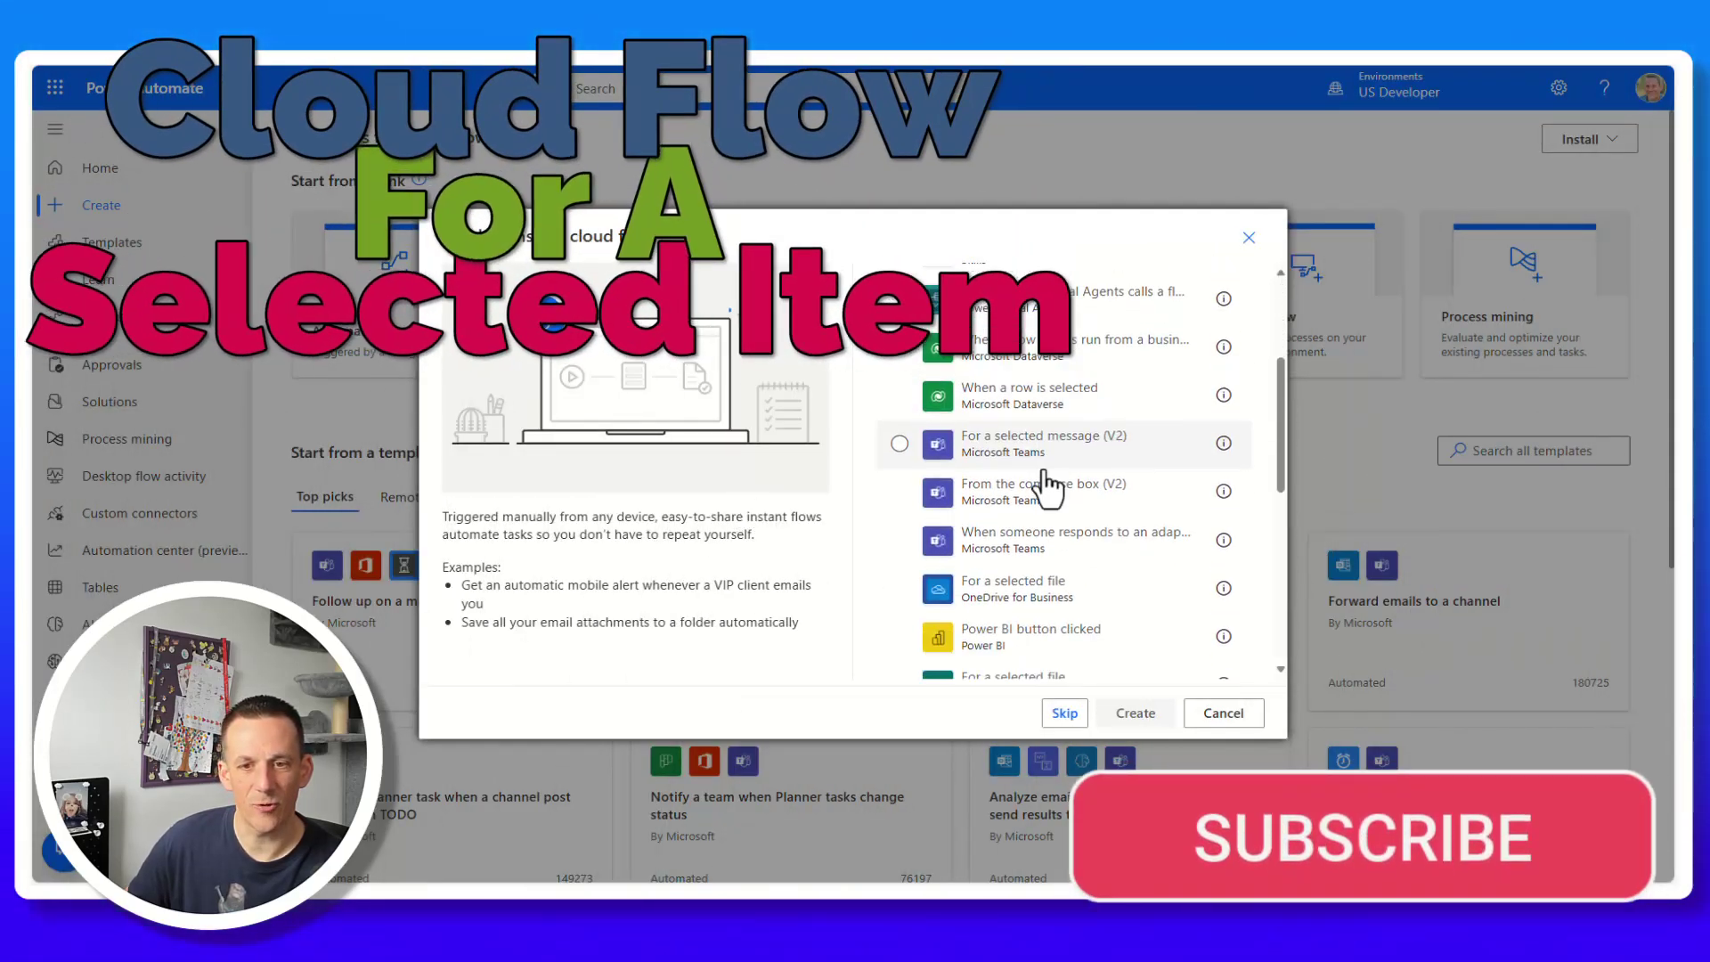
pyautogui.scroll(-3, 1049, 490)
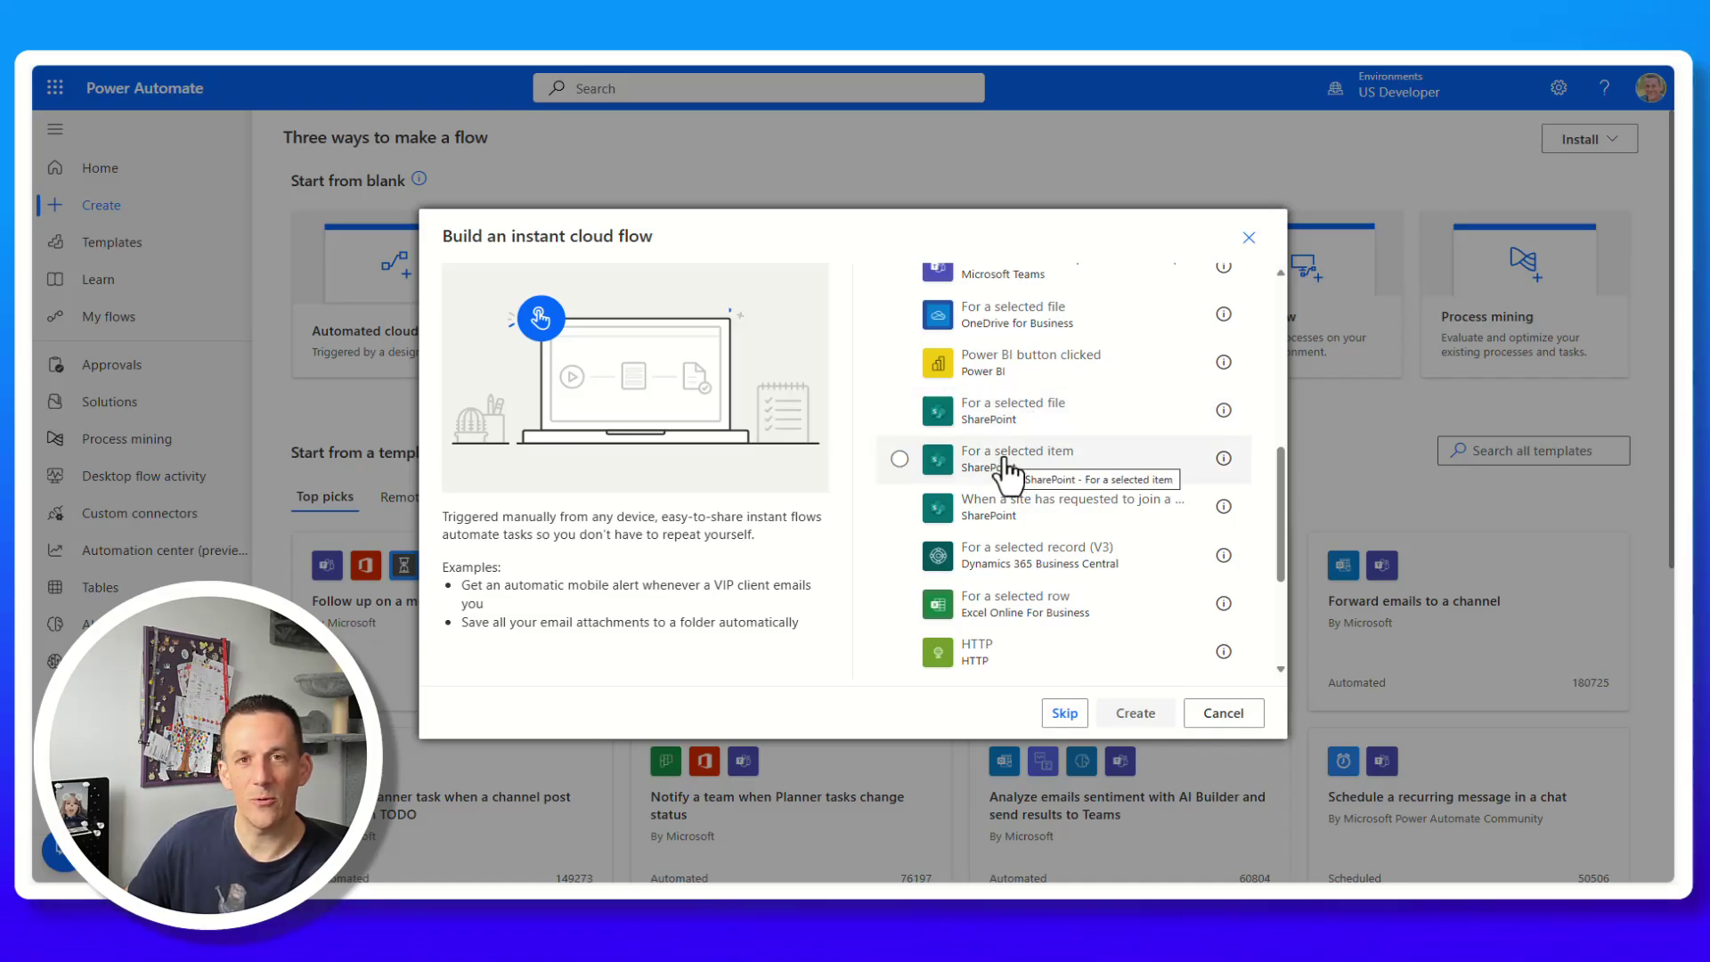
pyautogui.click(1009, 470)
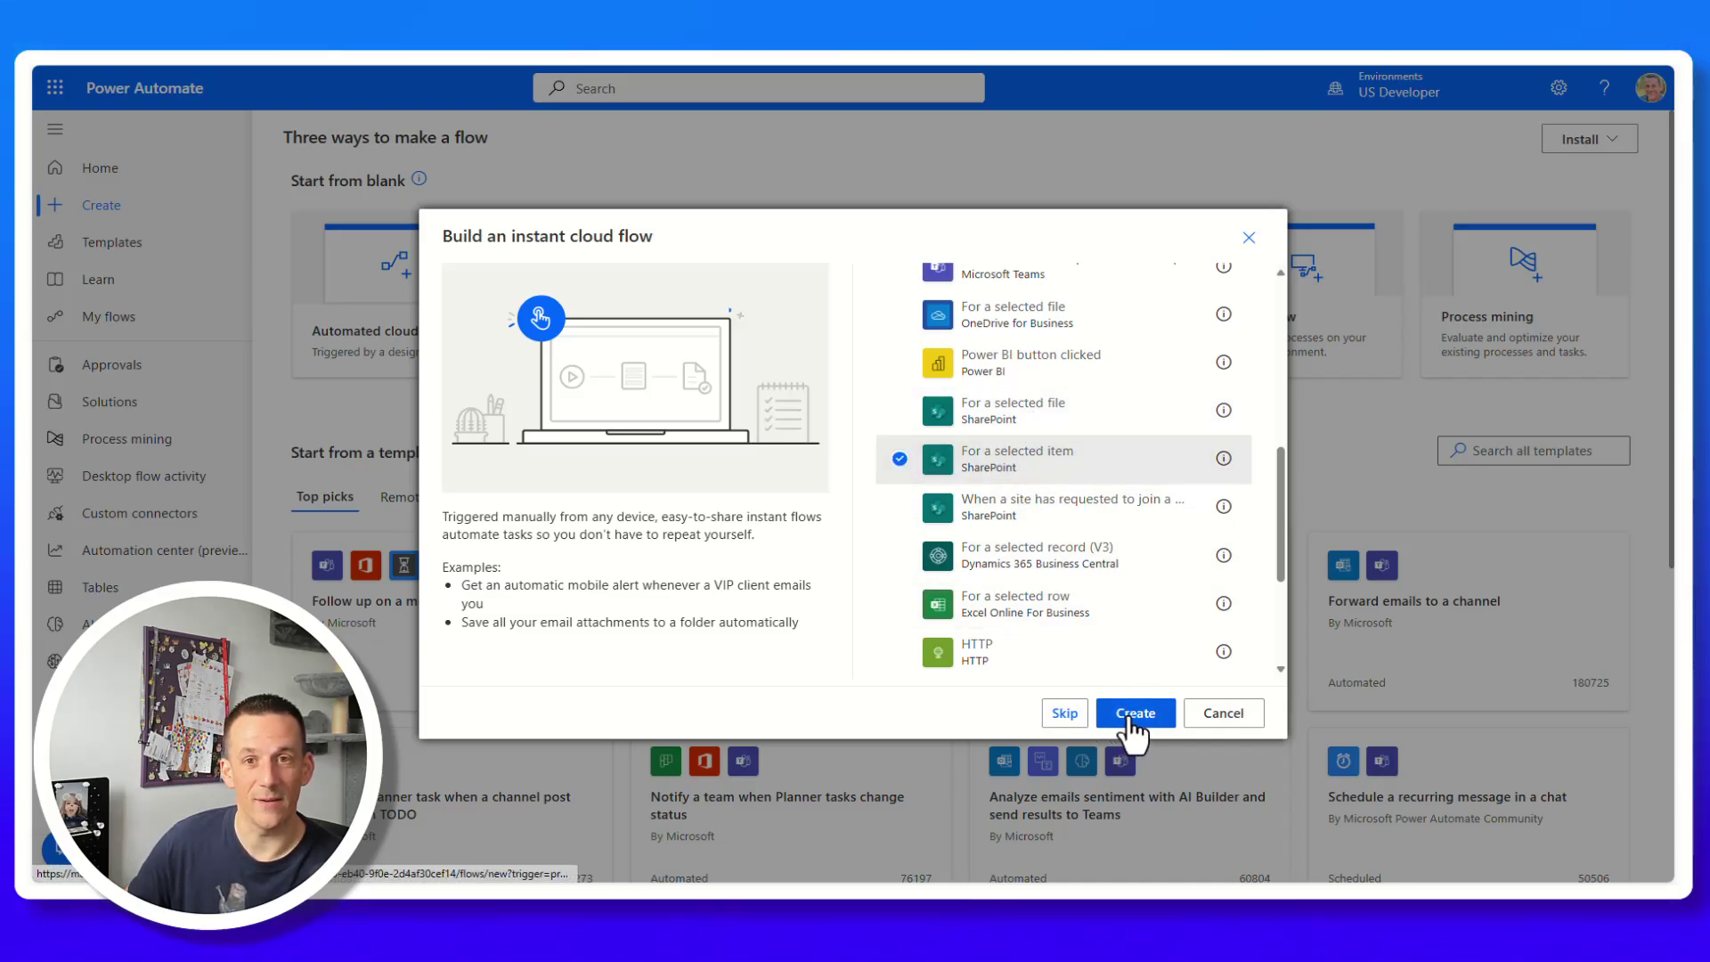
pyautogui.click(1130, 719)
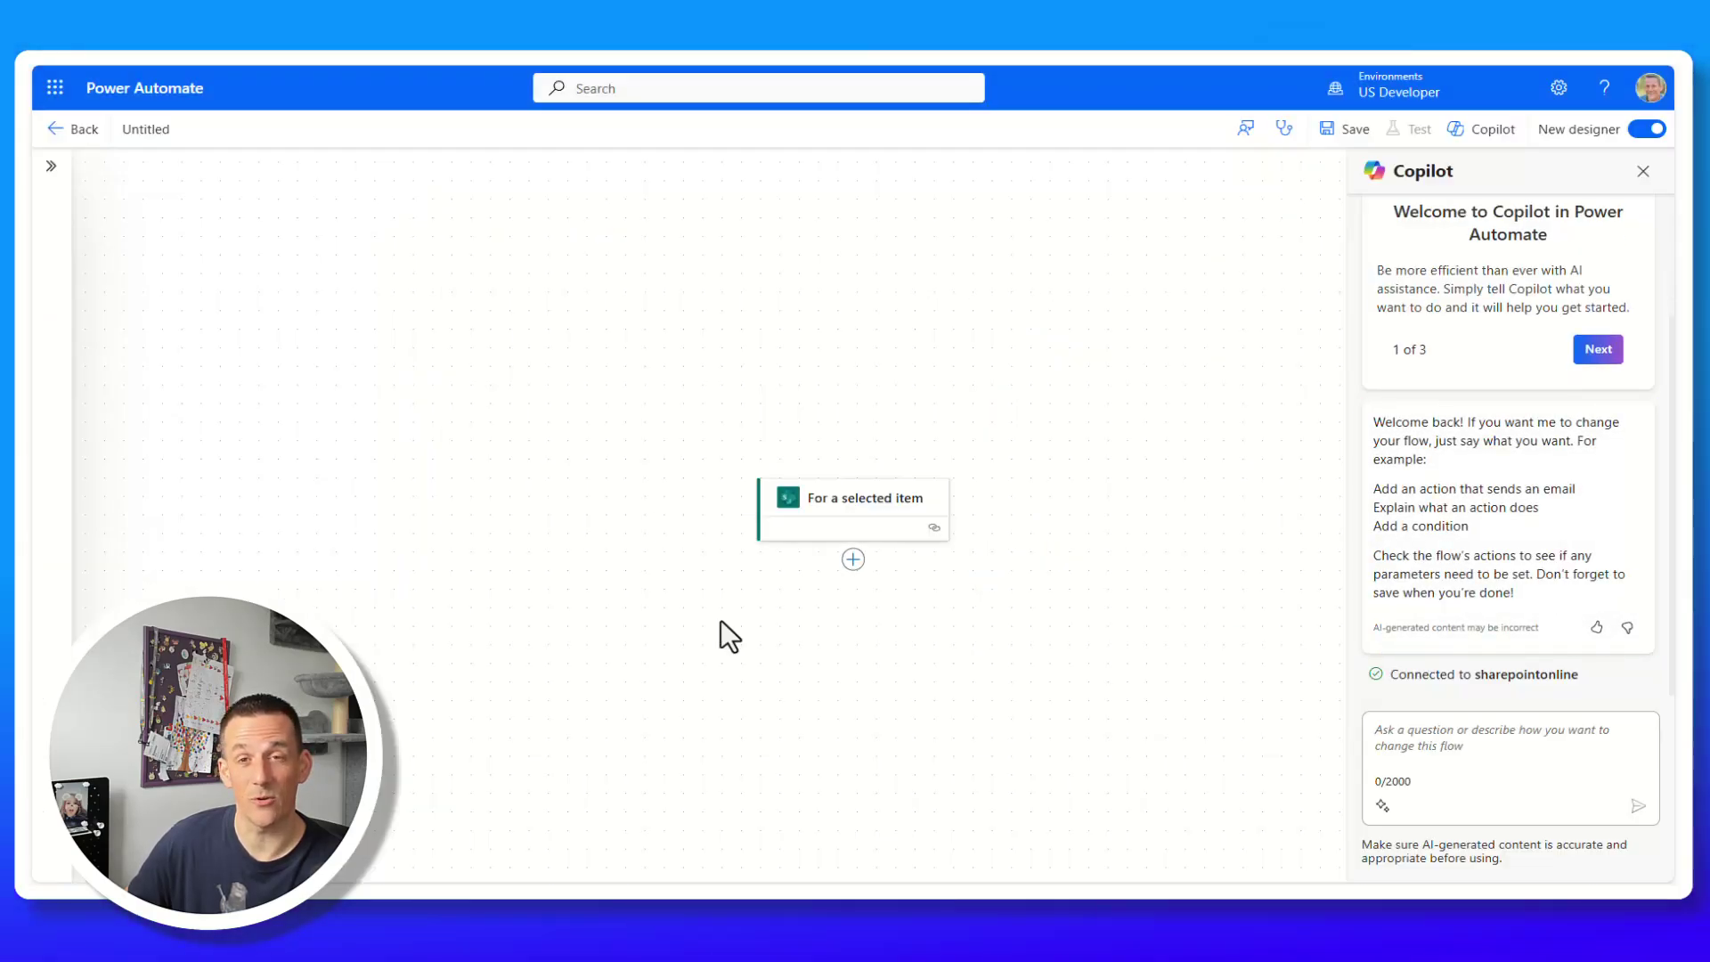
# Set the trigger's Site Address to Sept2024 and List Name to Customers.
pyautogui.click(846, 235)
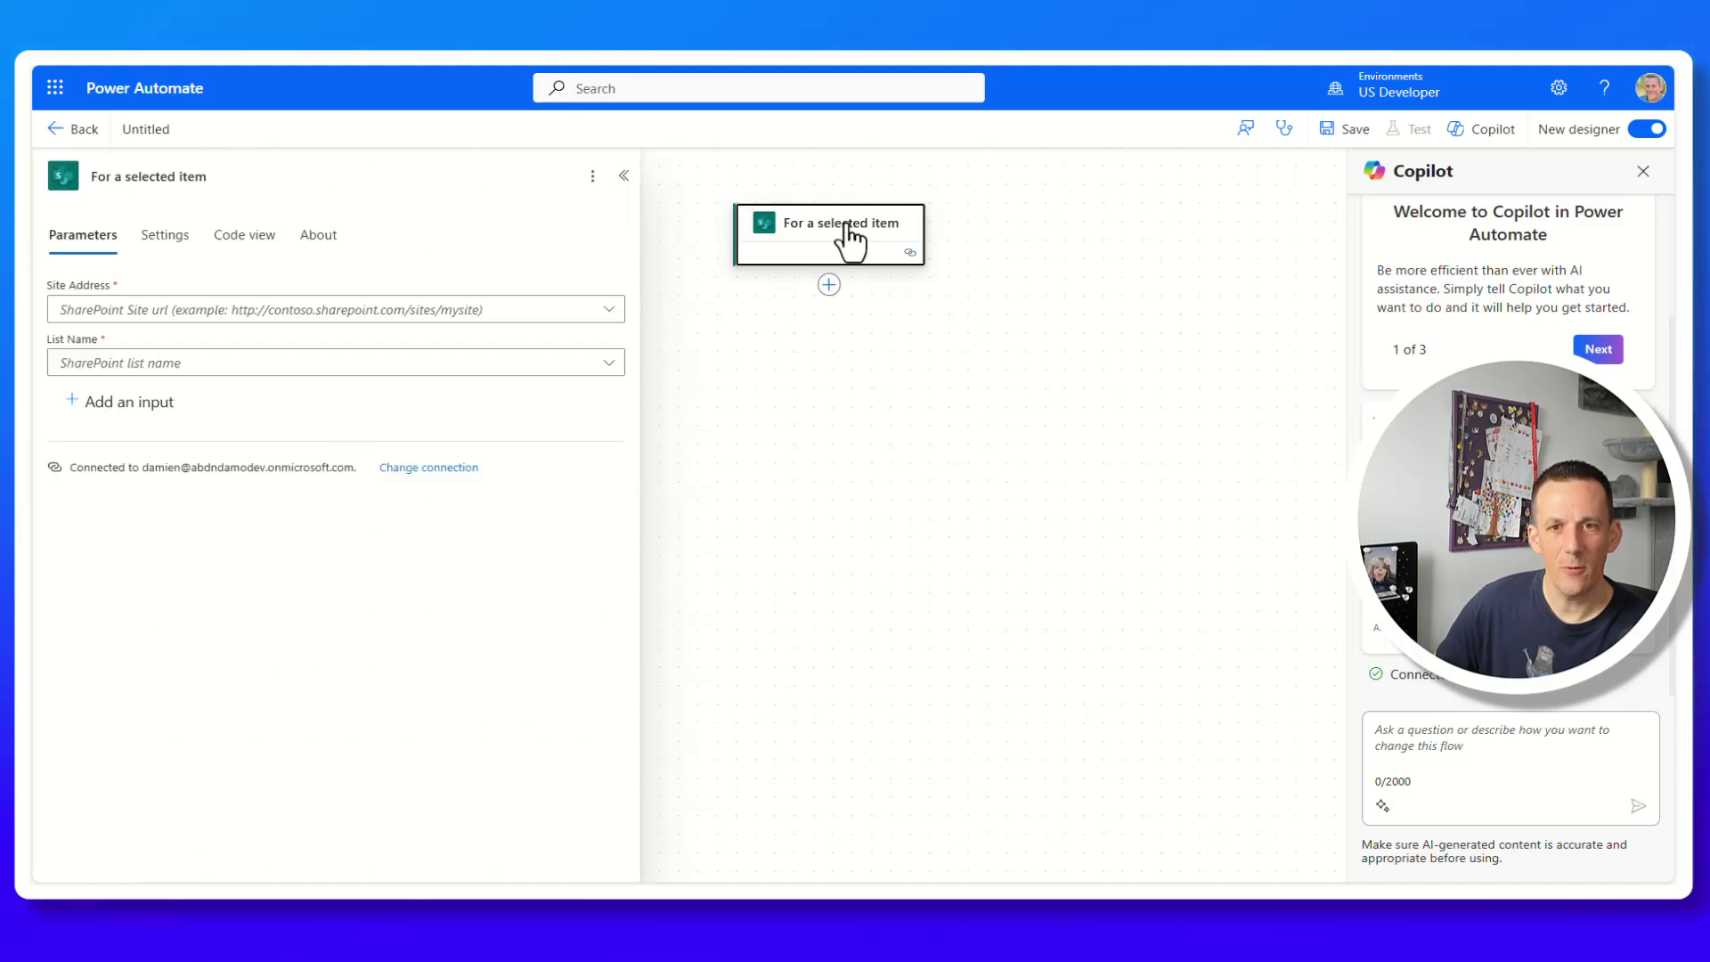
pyautogui.click(609, 310)
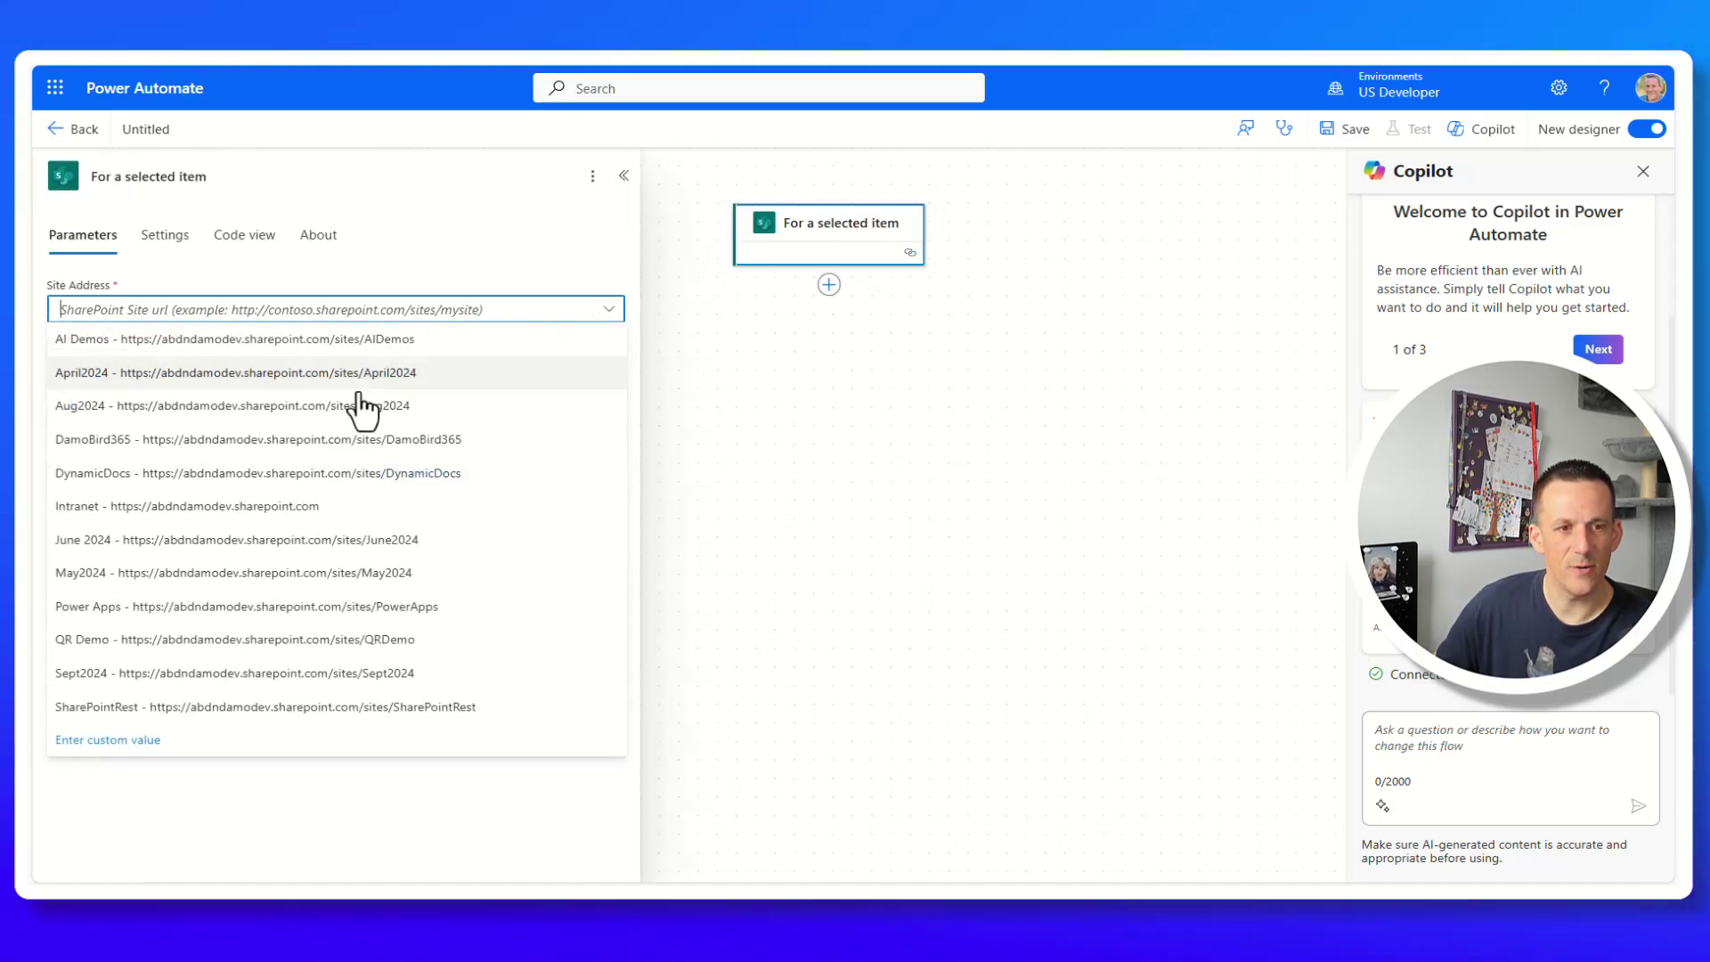
pyautogui.click(223, 674)
pyautogui.click(242, 365)
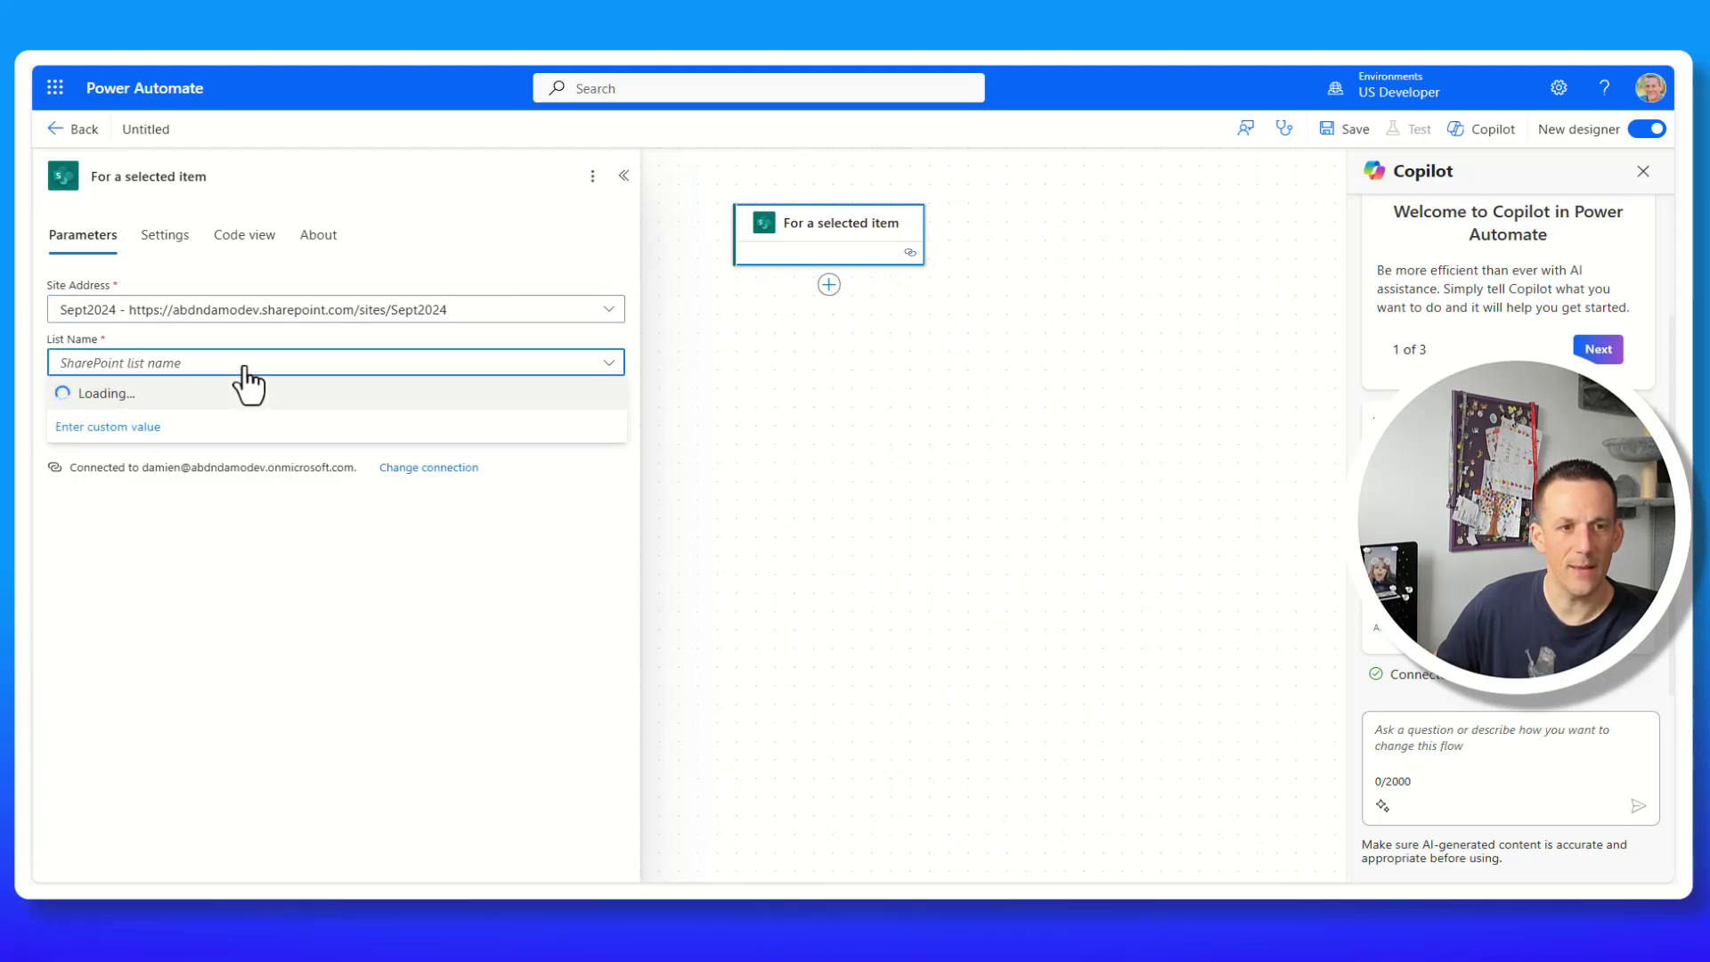
pyautogui.click(105, 394)
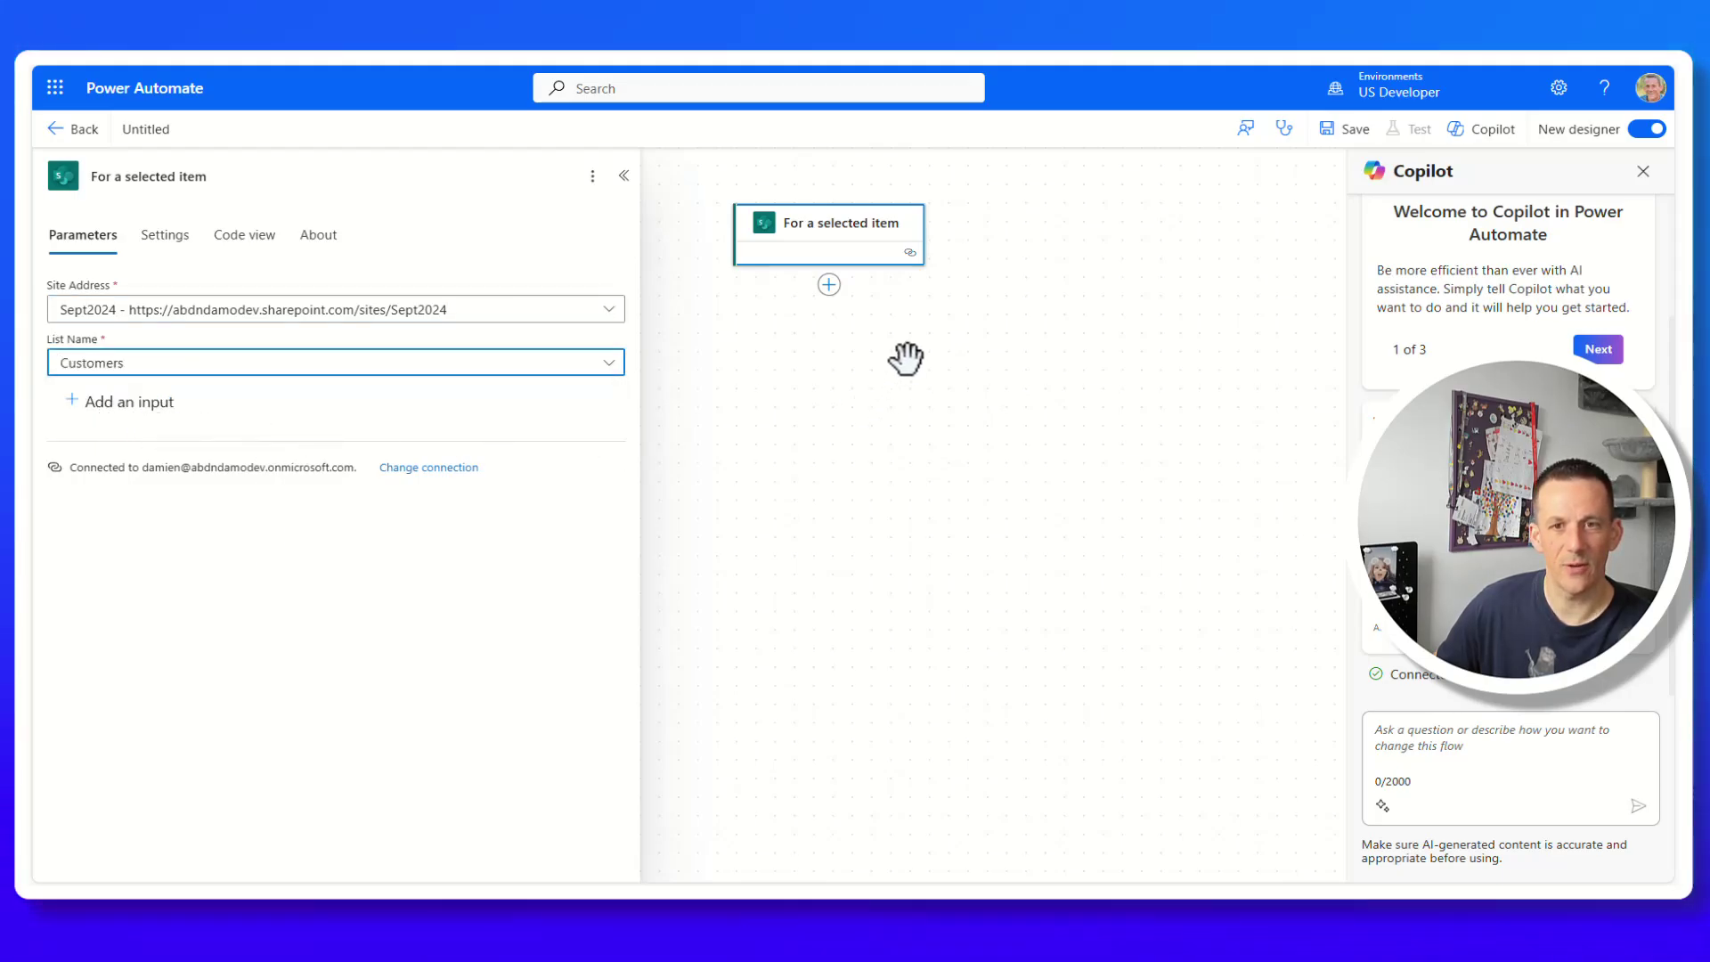
# Add a 'Send an email (V2)' action after the trigger.
pyautogui.click(829, 285)
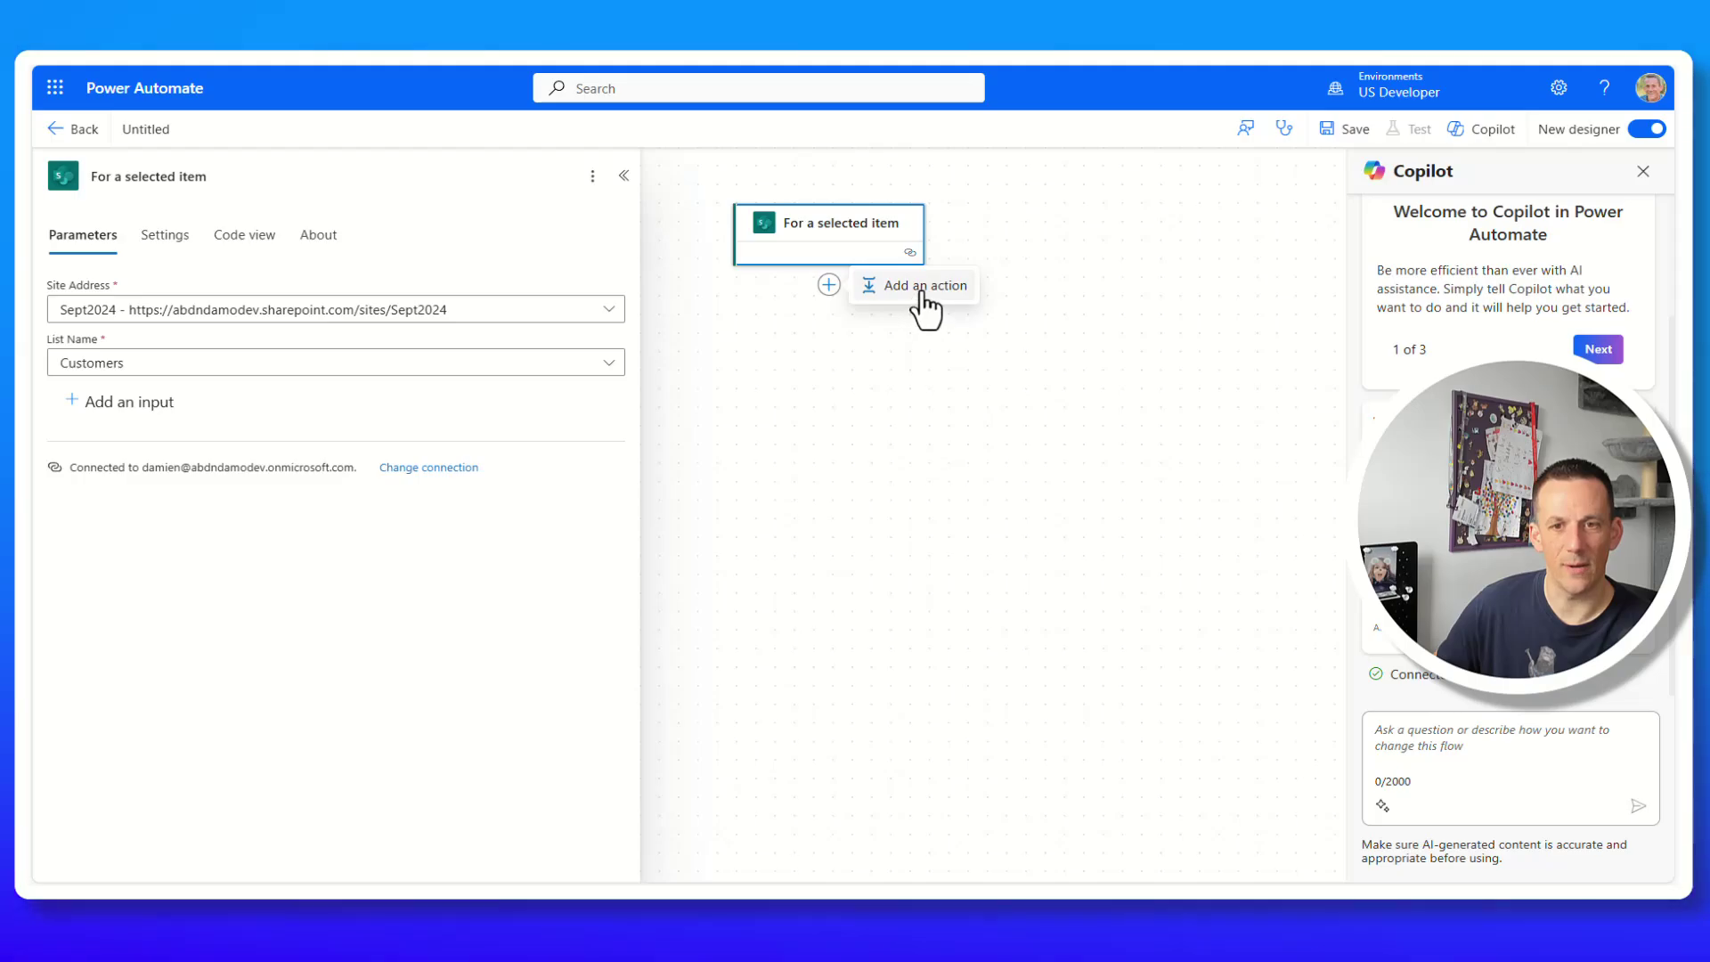
pyautogui.click(923, 294)
pyautogui.write('s')
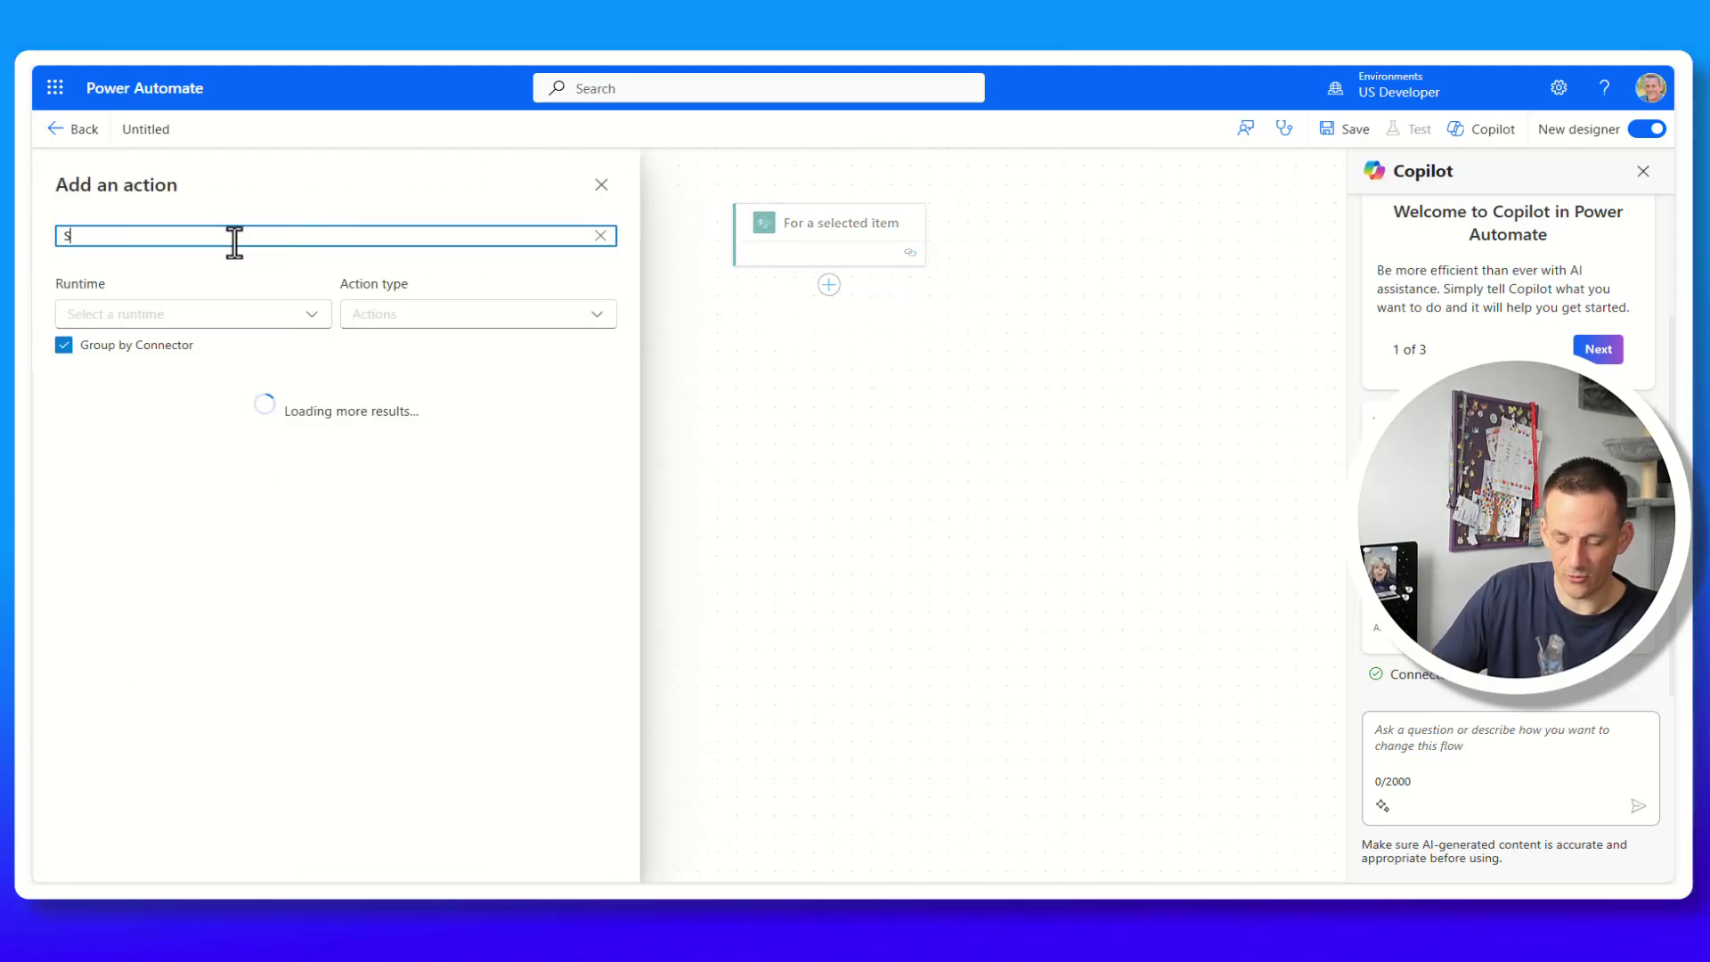
pyautogui.write('end Email')
pyautogui.click(191, 341)
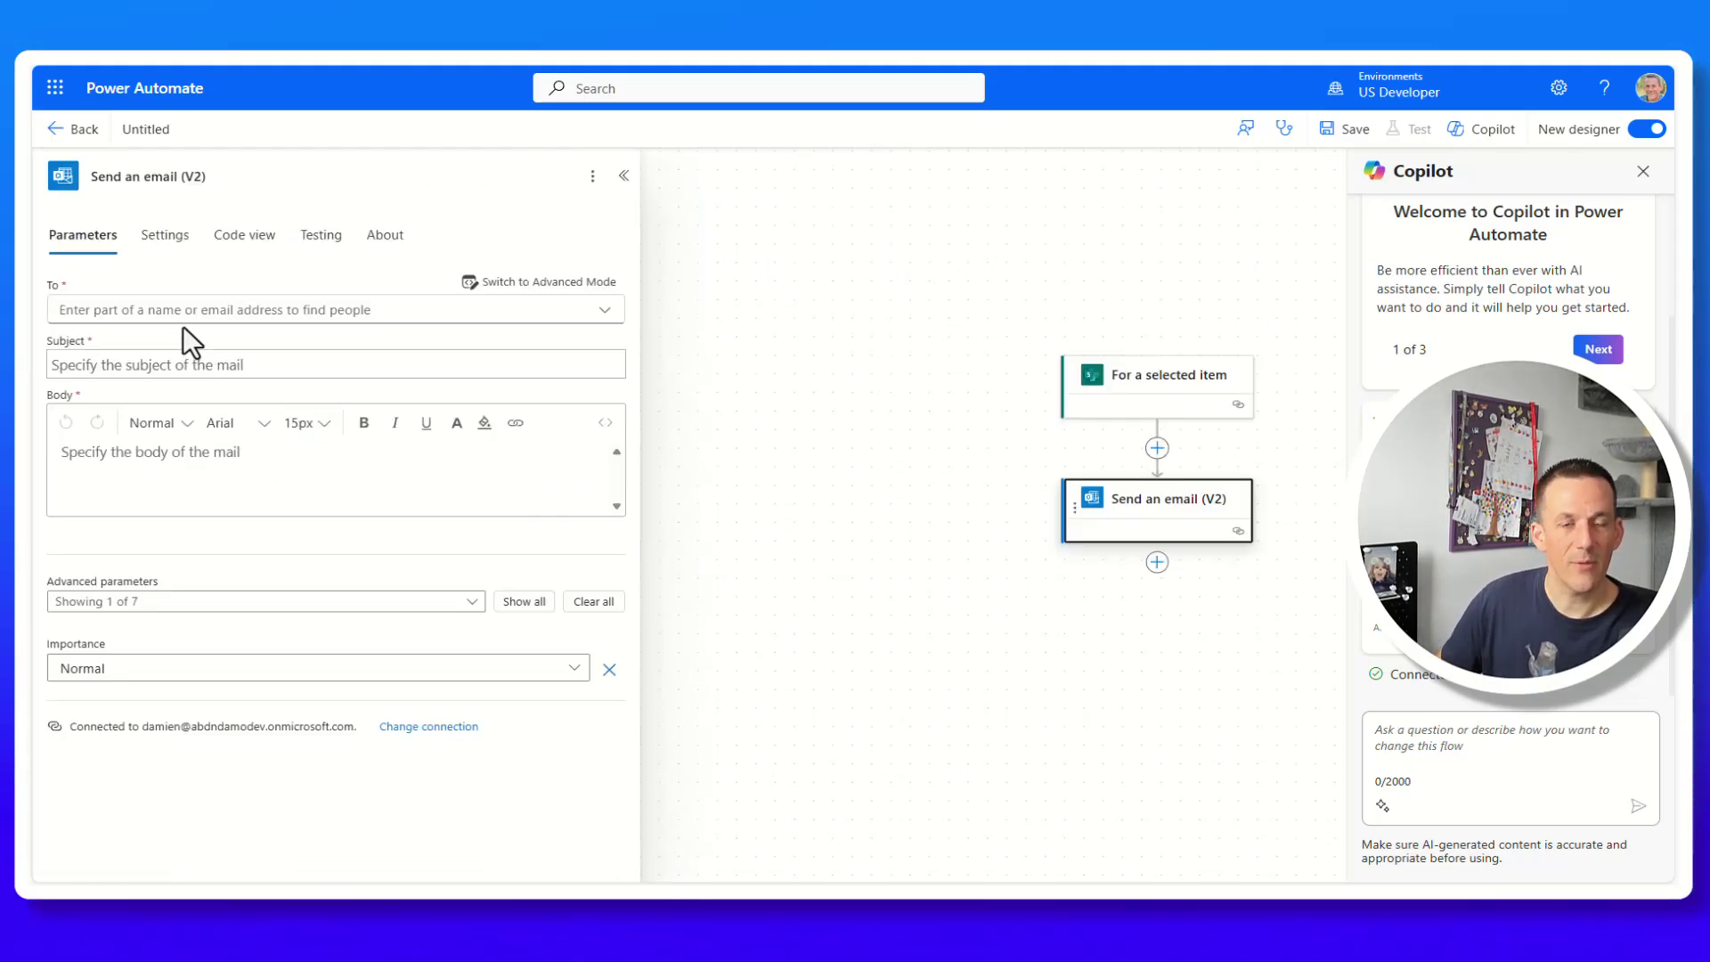
# Set the email's recipient to the matching person and its subject to 'Test'.
pyautogui.click(187, 312)
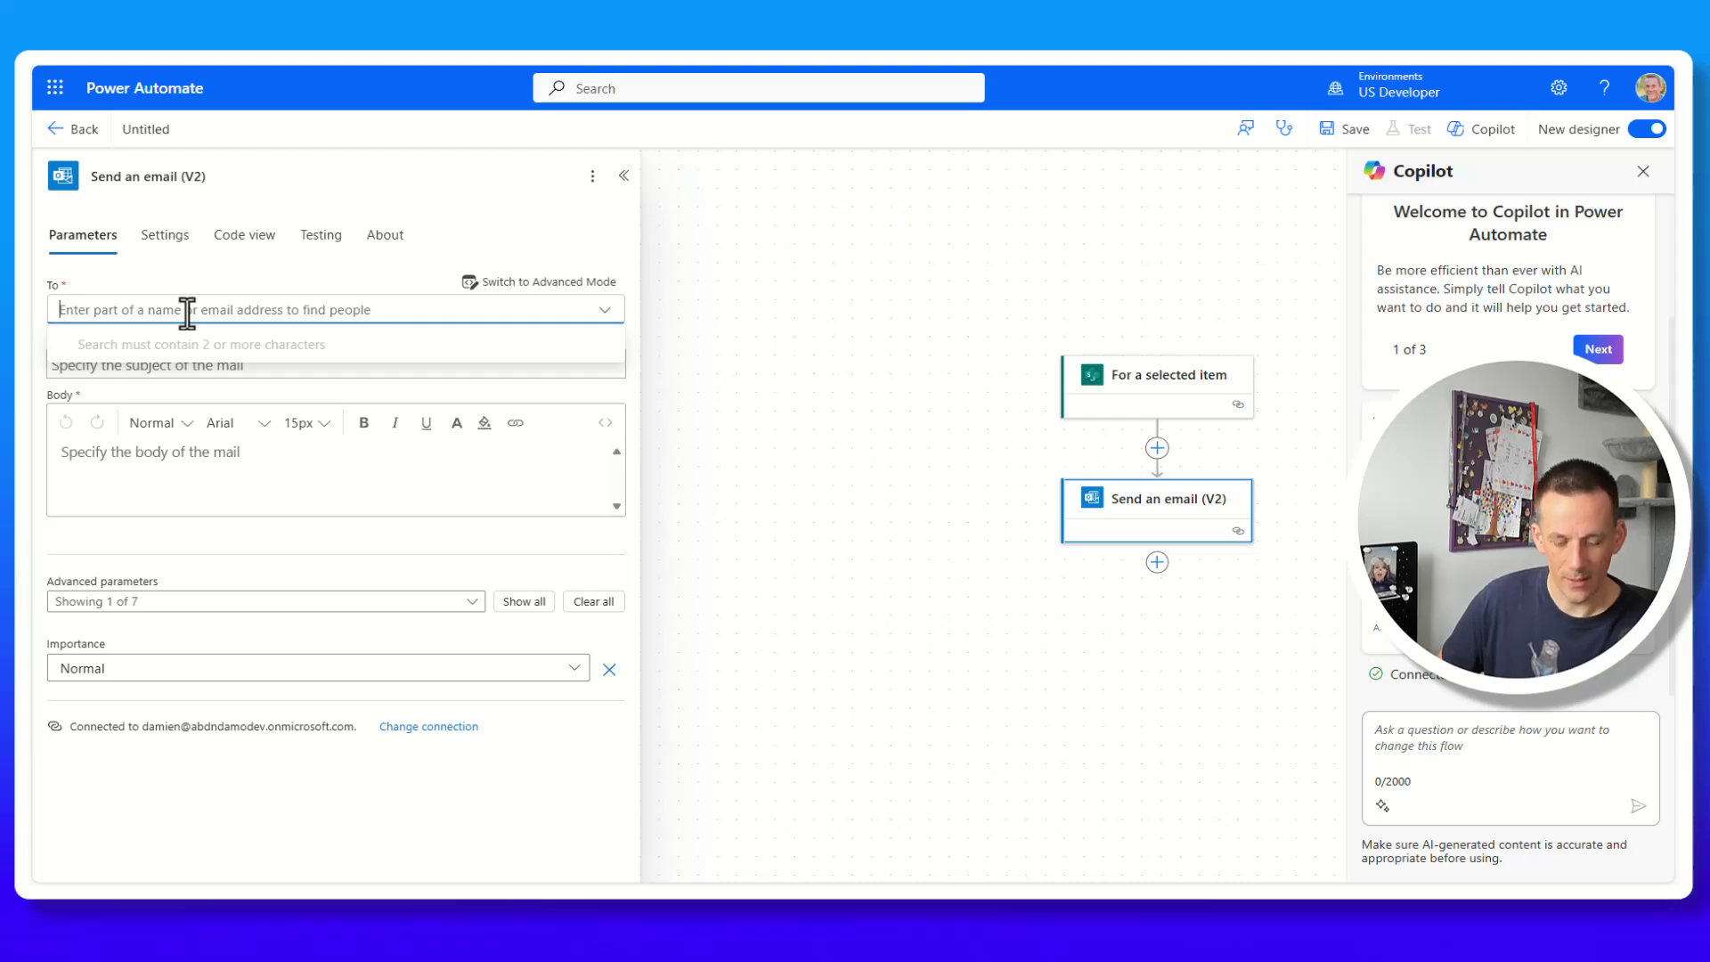
pyautogui.write('damien')
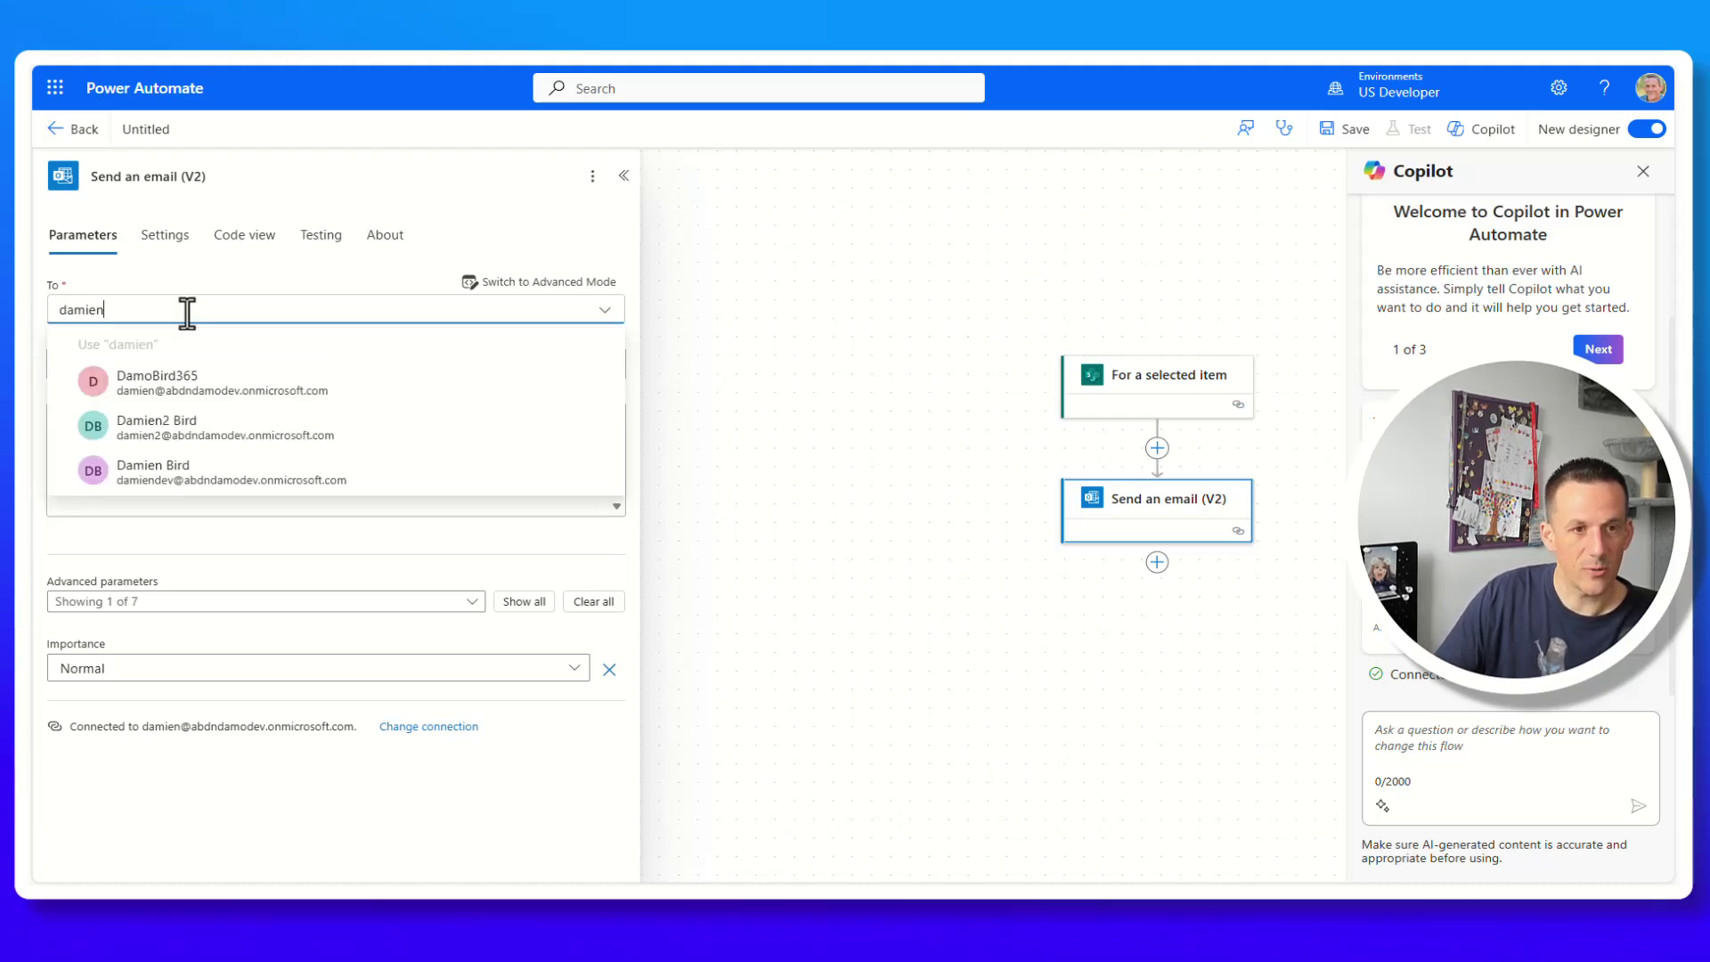
pyautogui.click(210, 390)
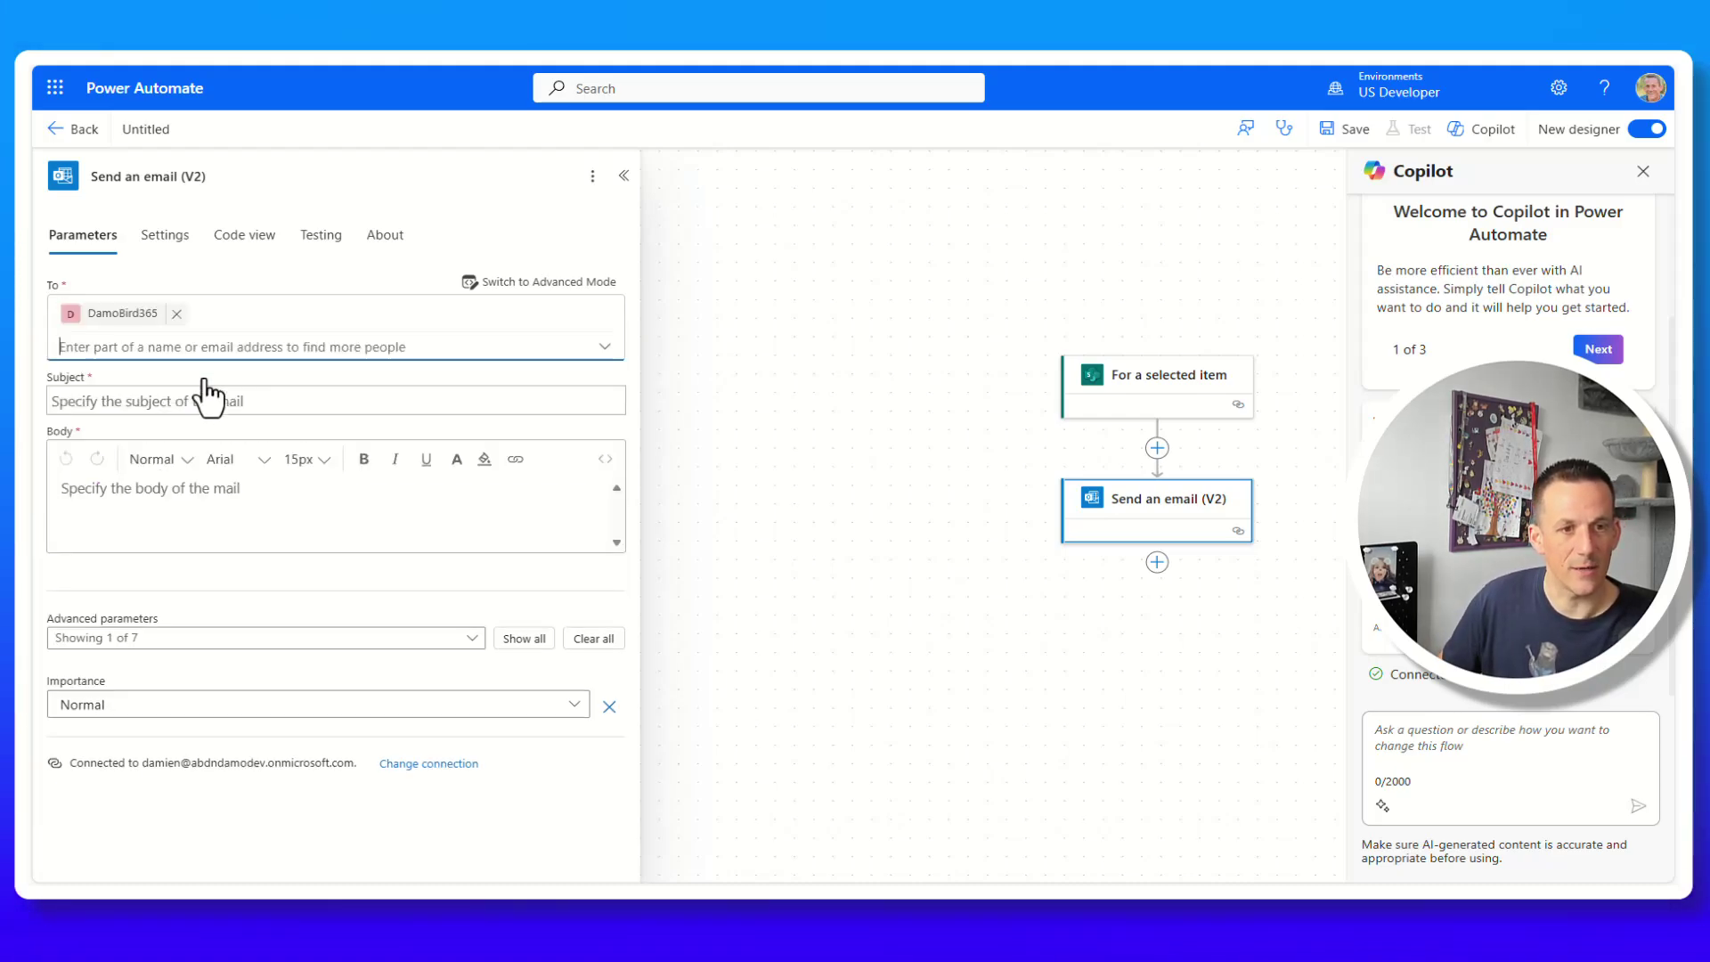
pyautogui.click(183, 409)
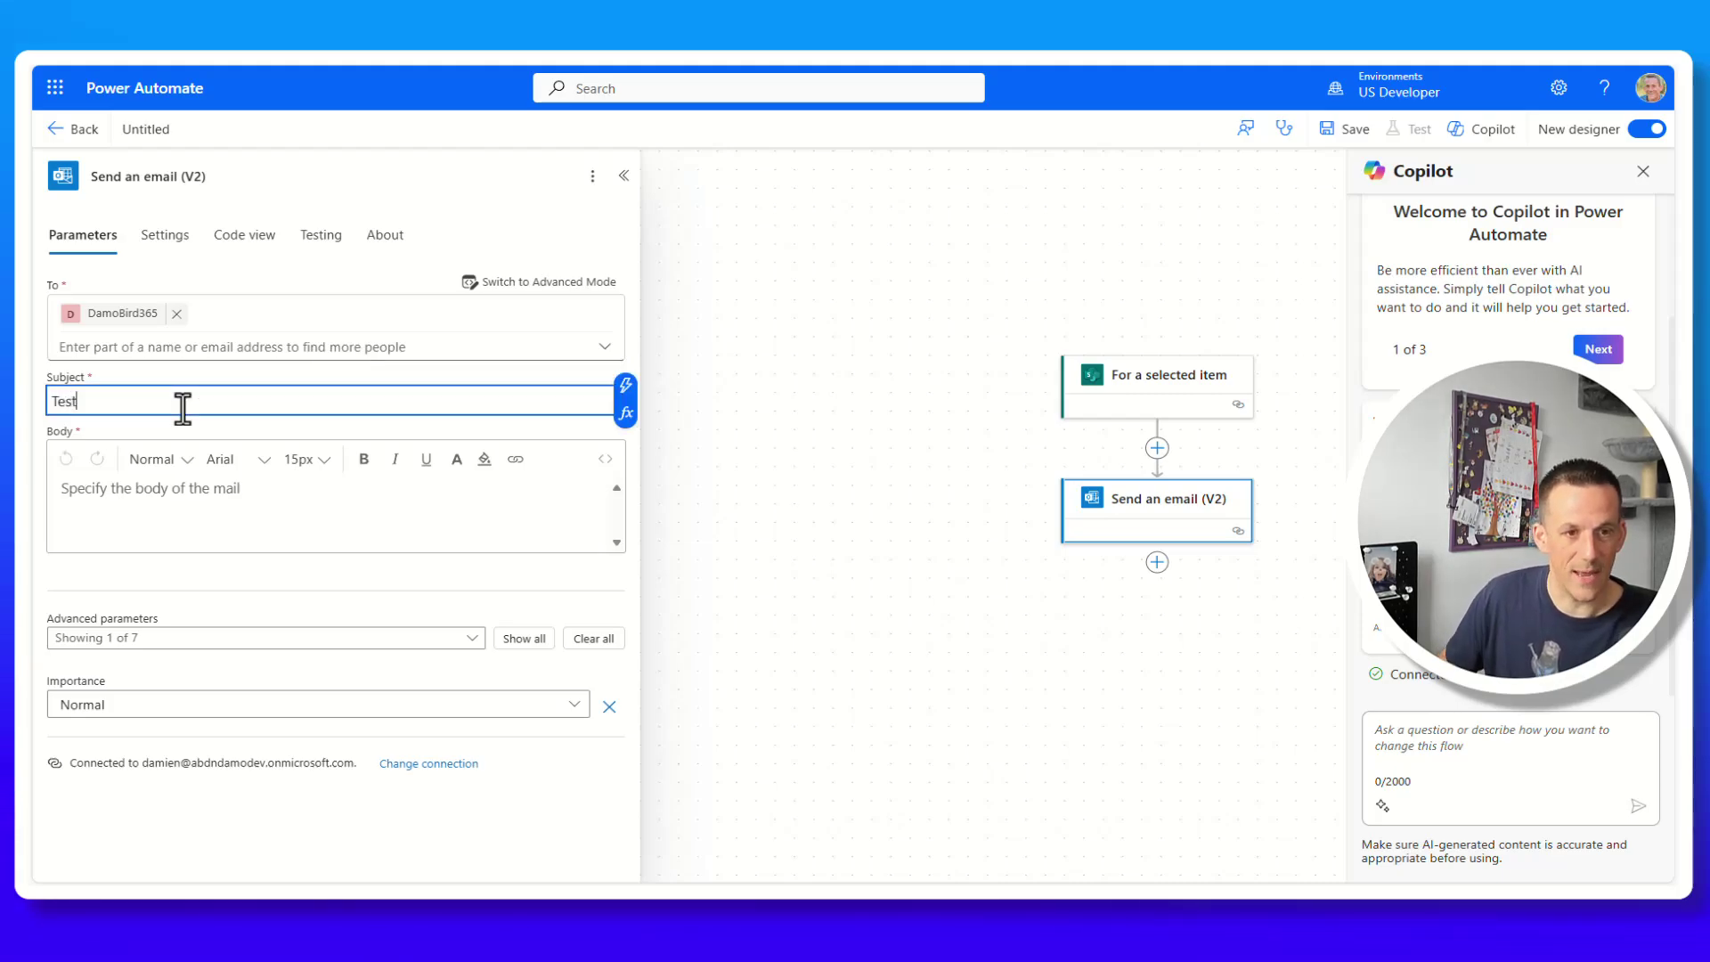
pyautogui.write('Test')
pyautogui.click(260, 508)
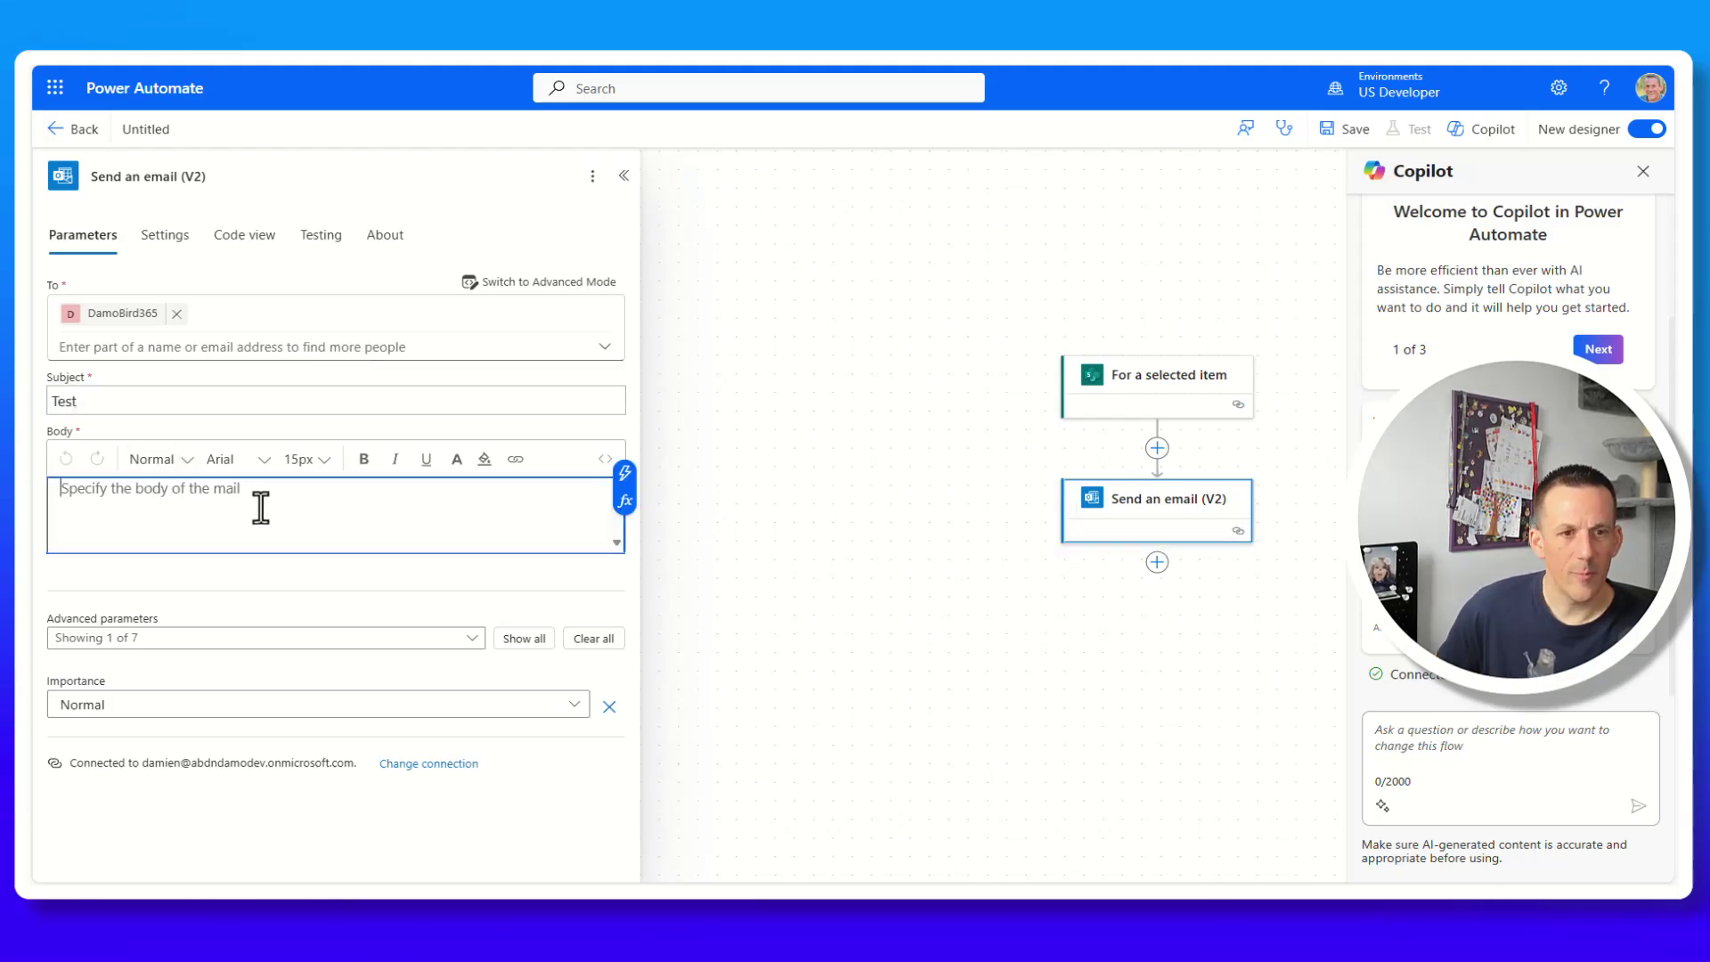
pyautogui.click(625, 481)
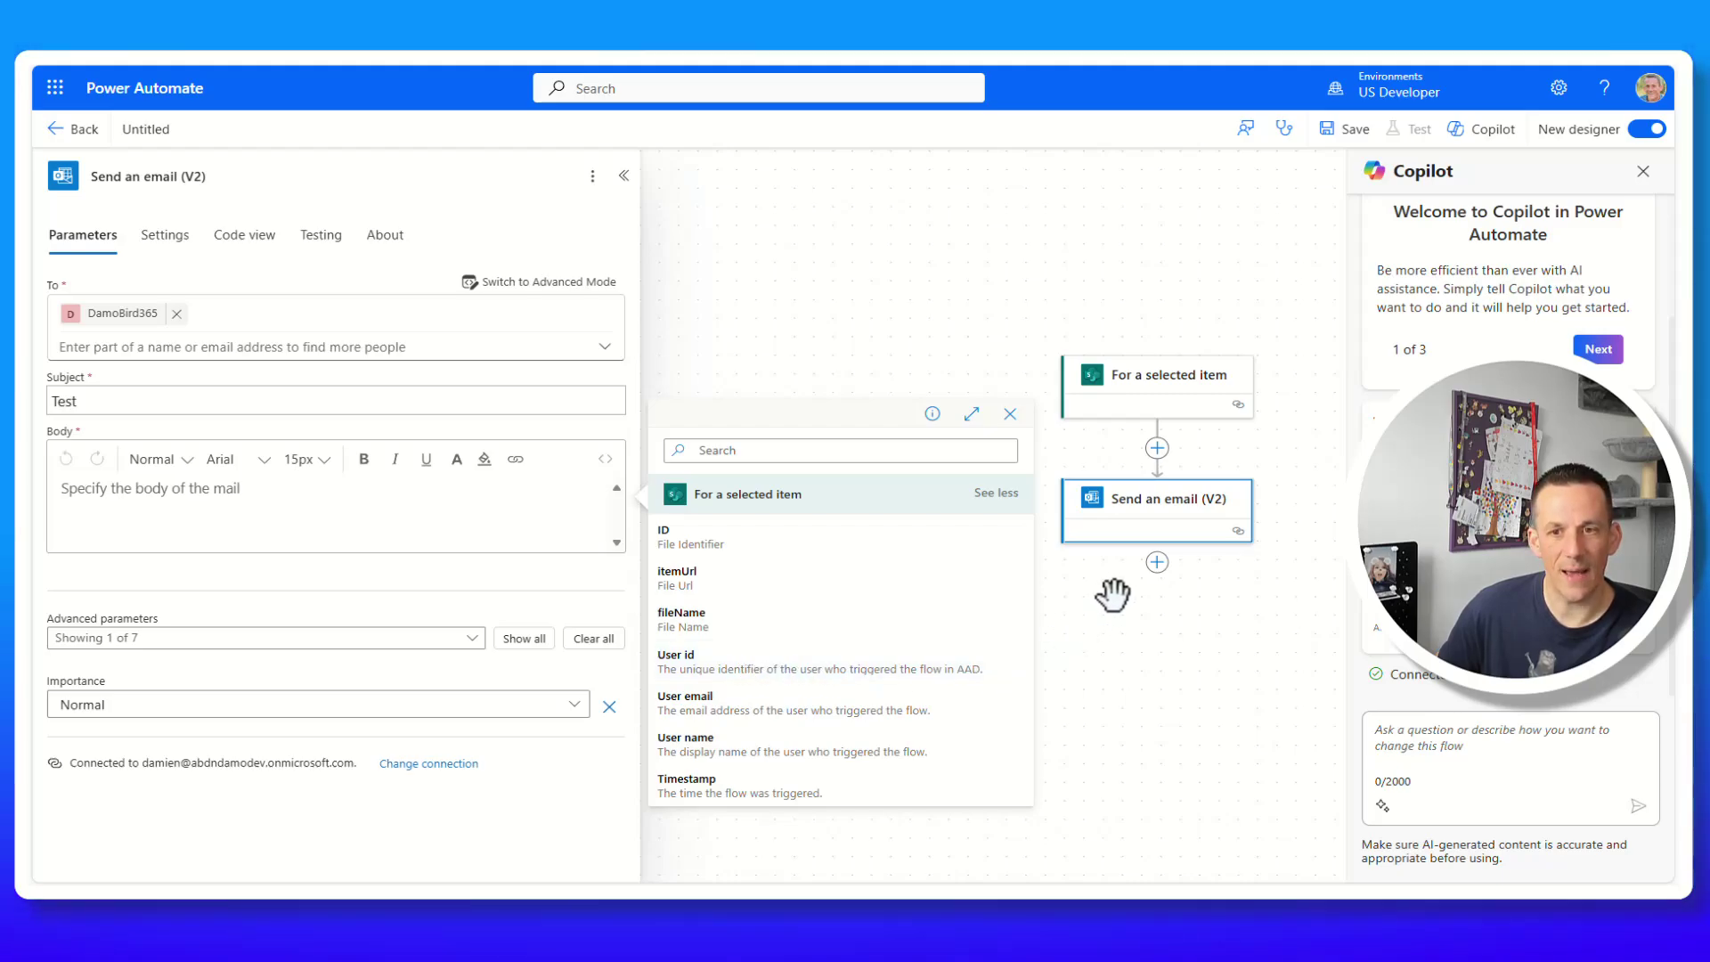
pyautogui.click(1157, 447)
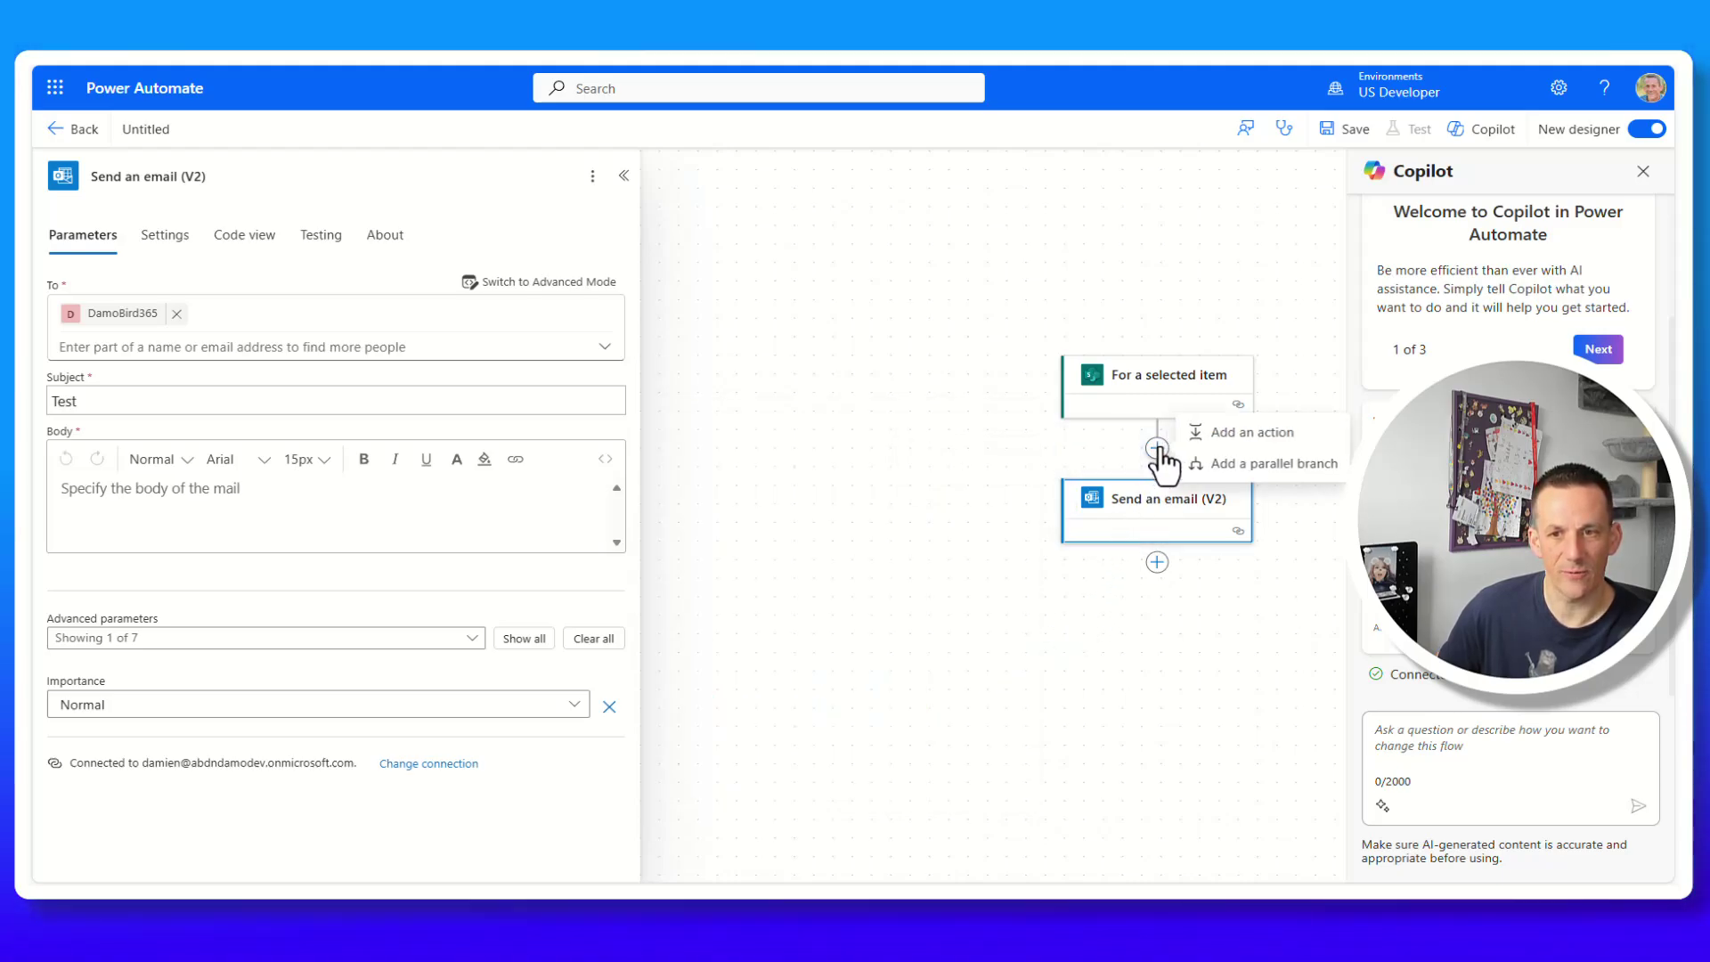
# Insert a SharePoint Get item action between the trigger and the email.
pyautogui.click(1243, 433)
pyautogui.write('get item')
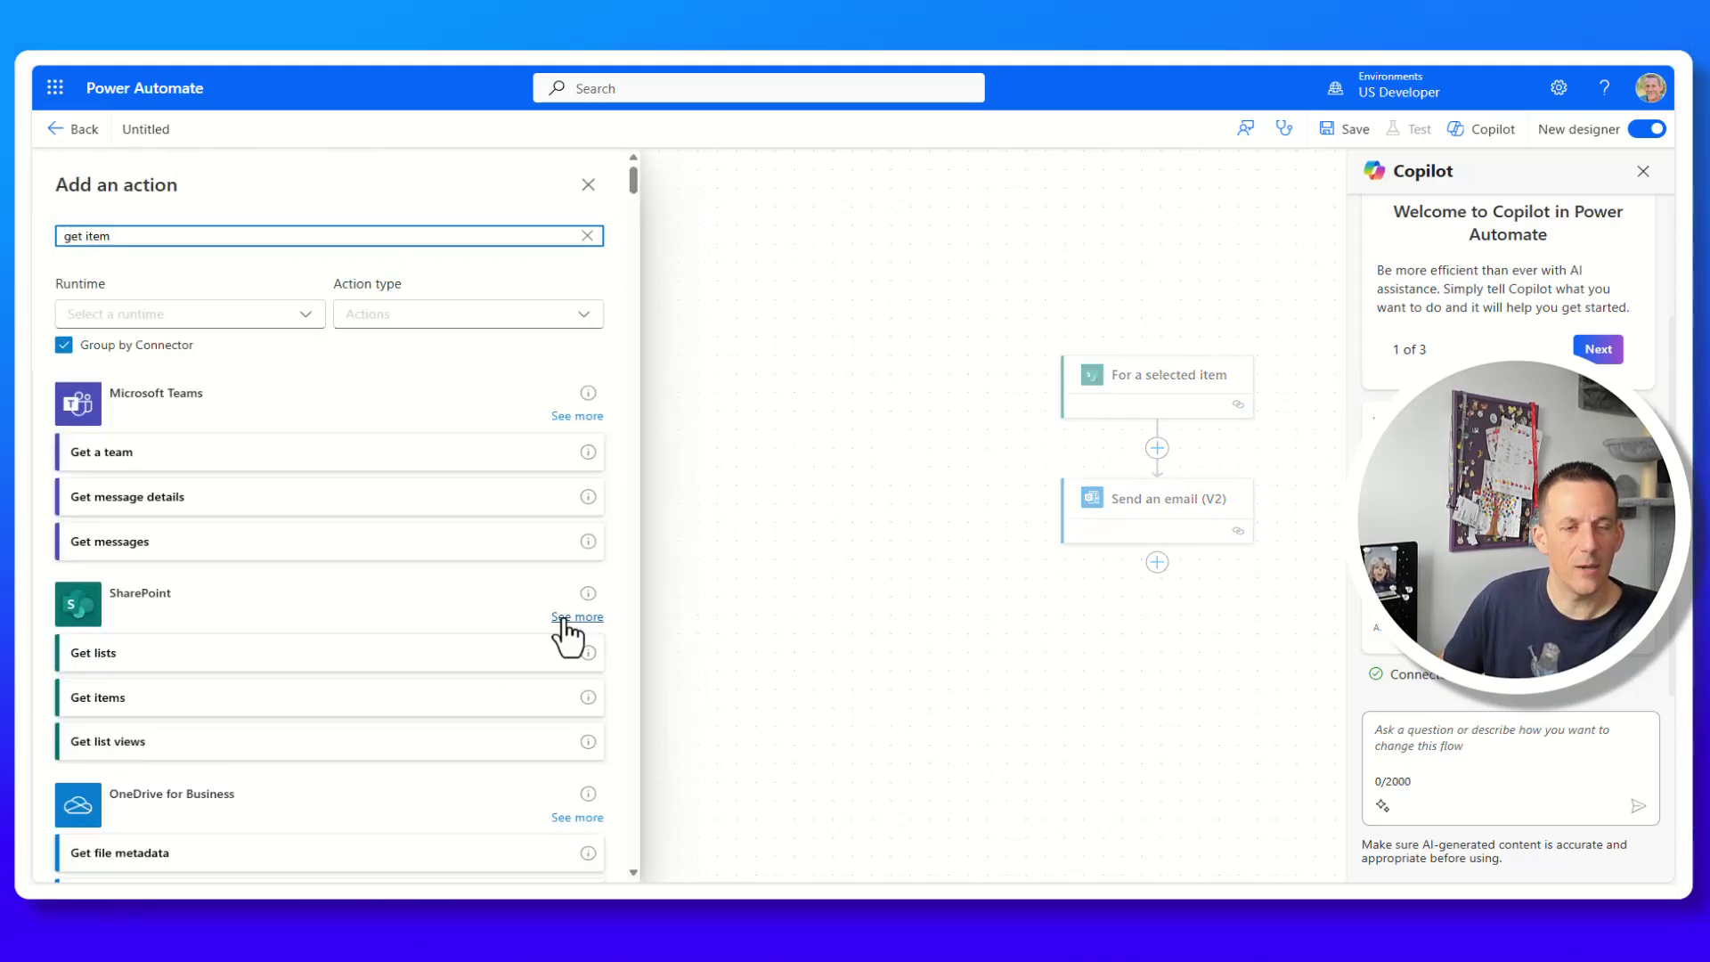
pyautogui.click(570, 615)
pyautogui.scroll(-8, 341, 594)
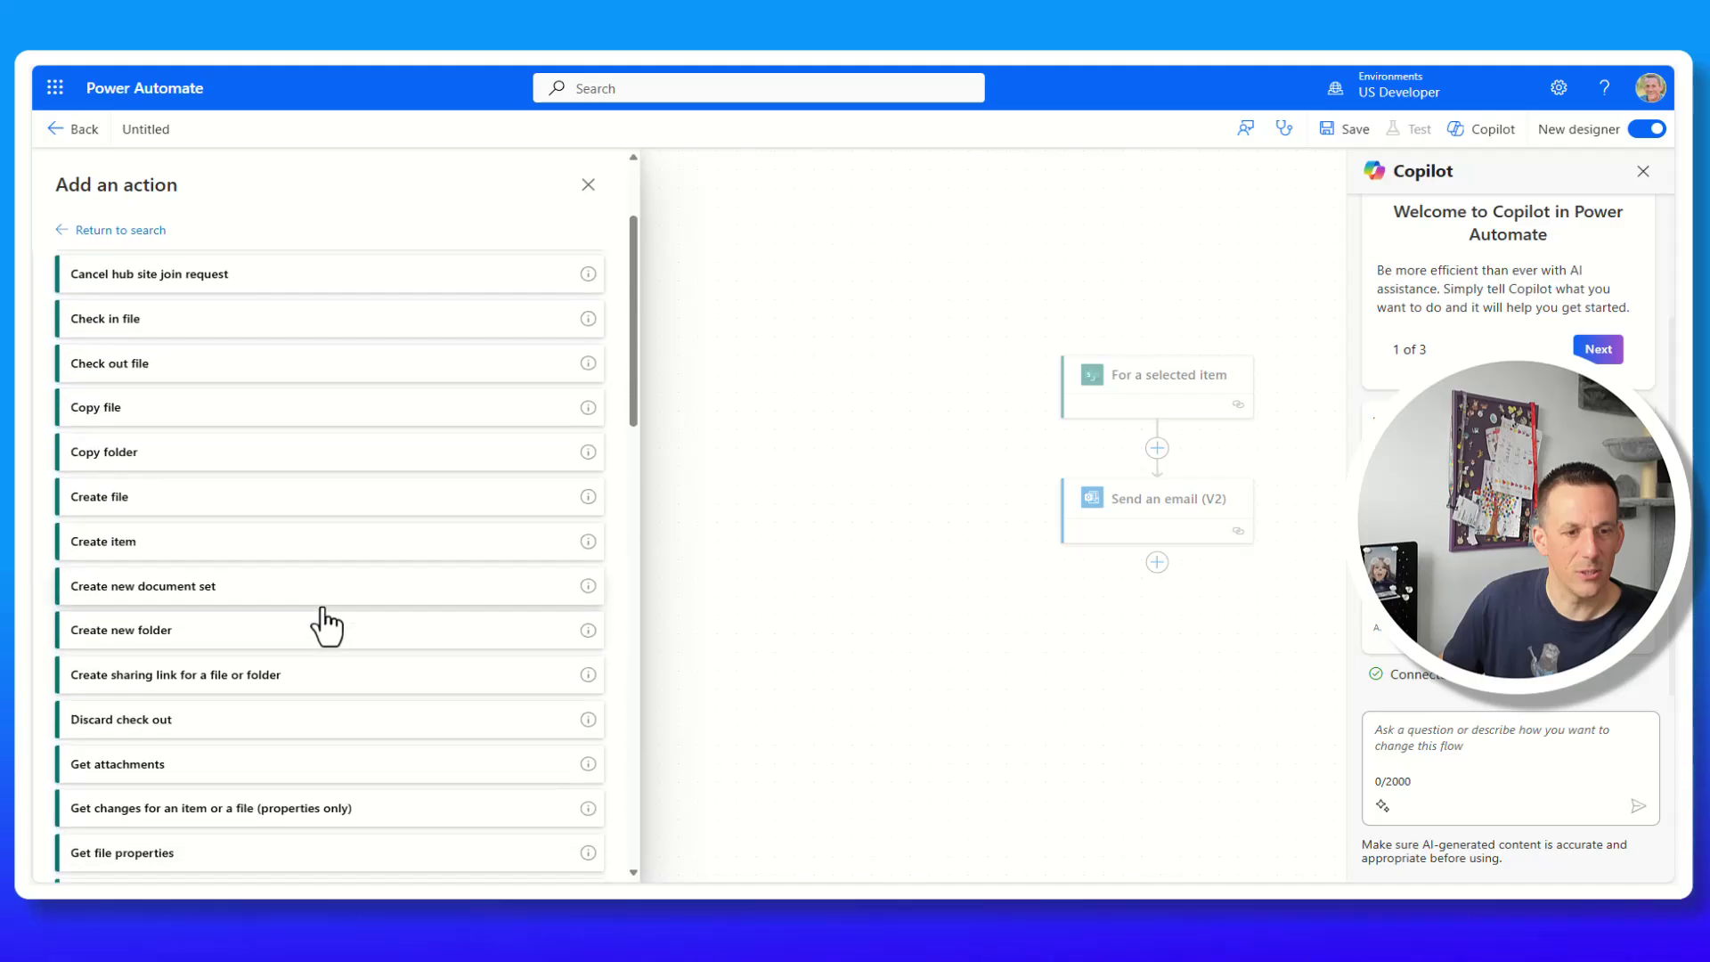
pyautogui.scroll(-10, 291, 647)
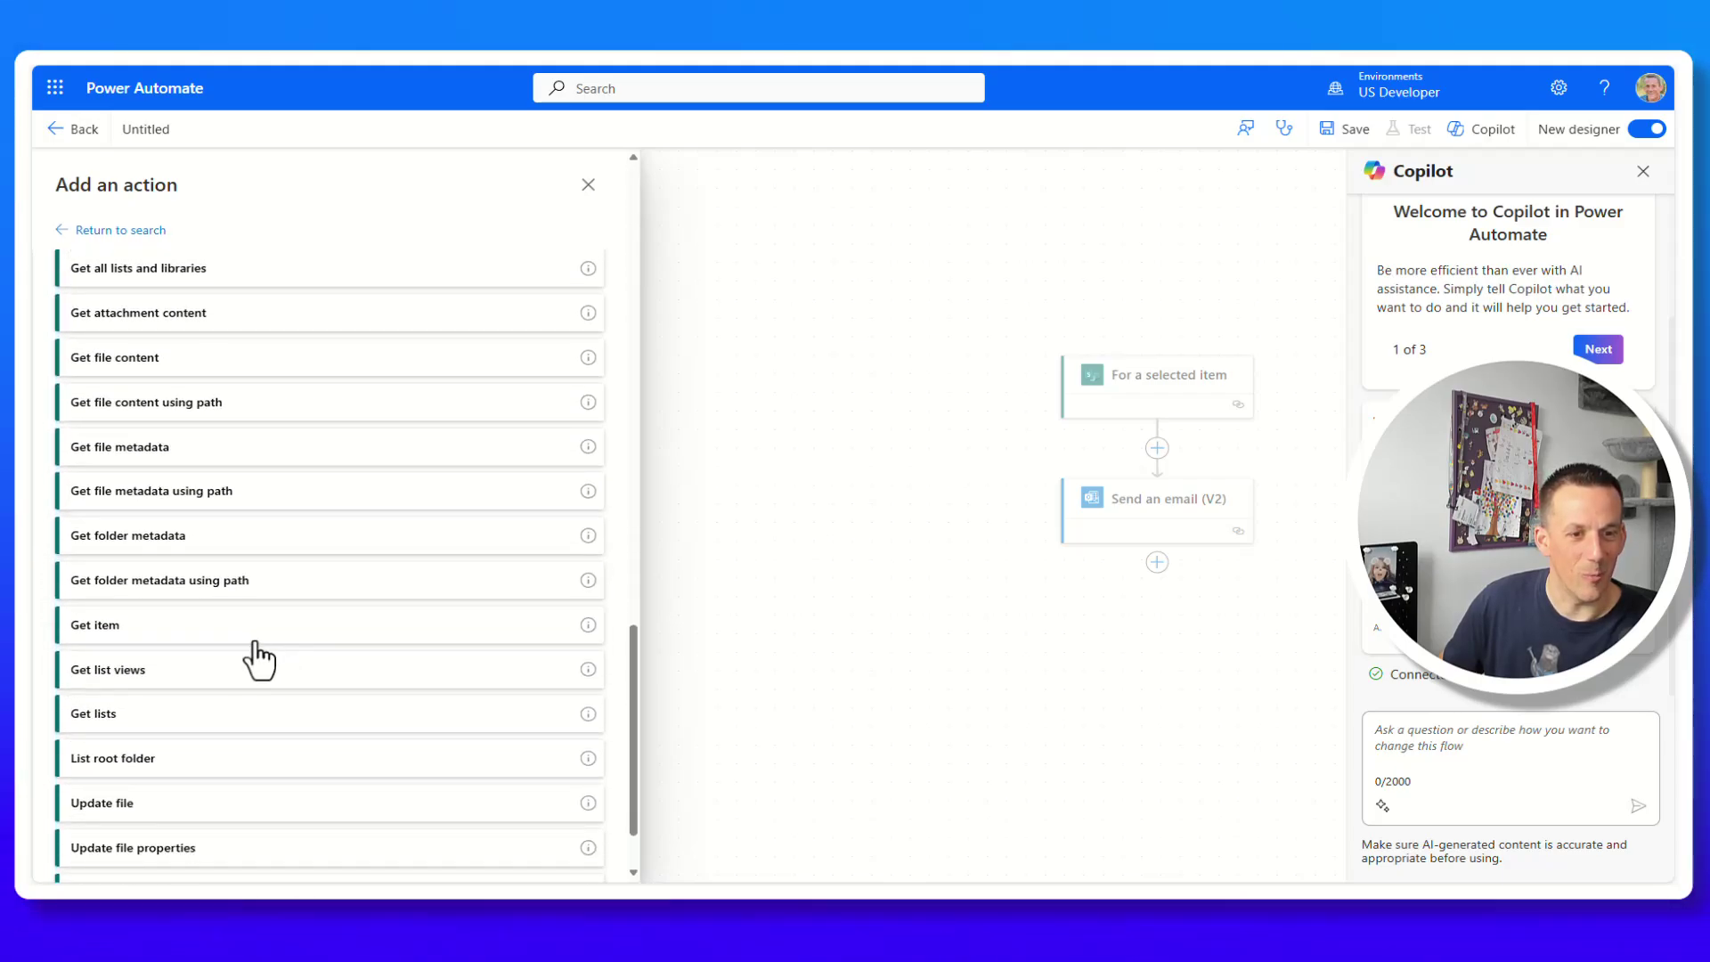
pyautogui.click(110, 643)
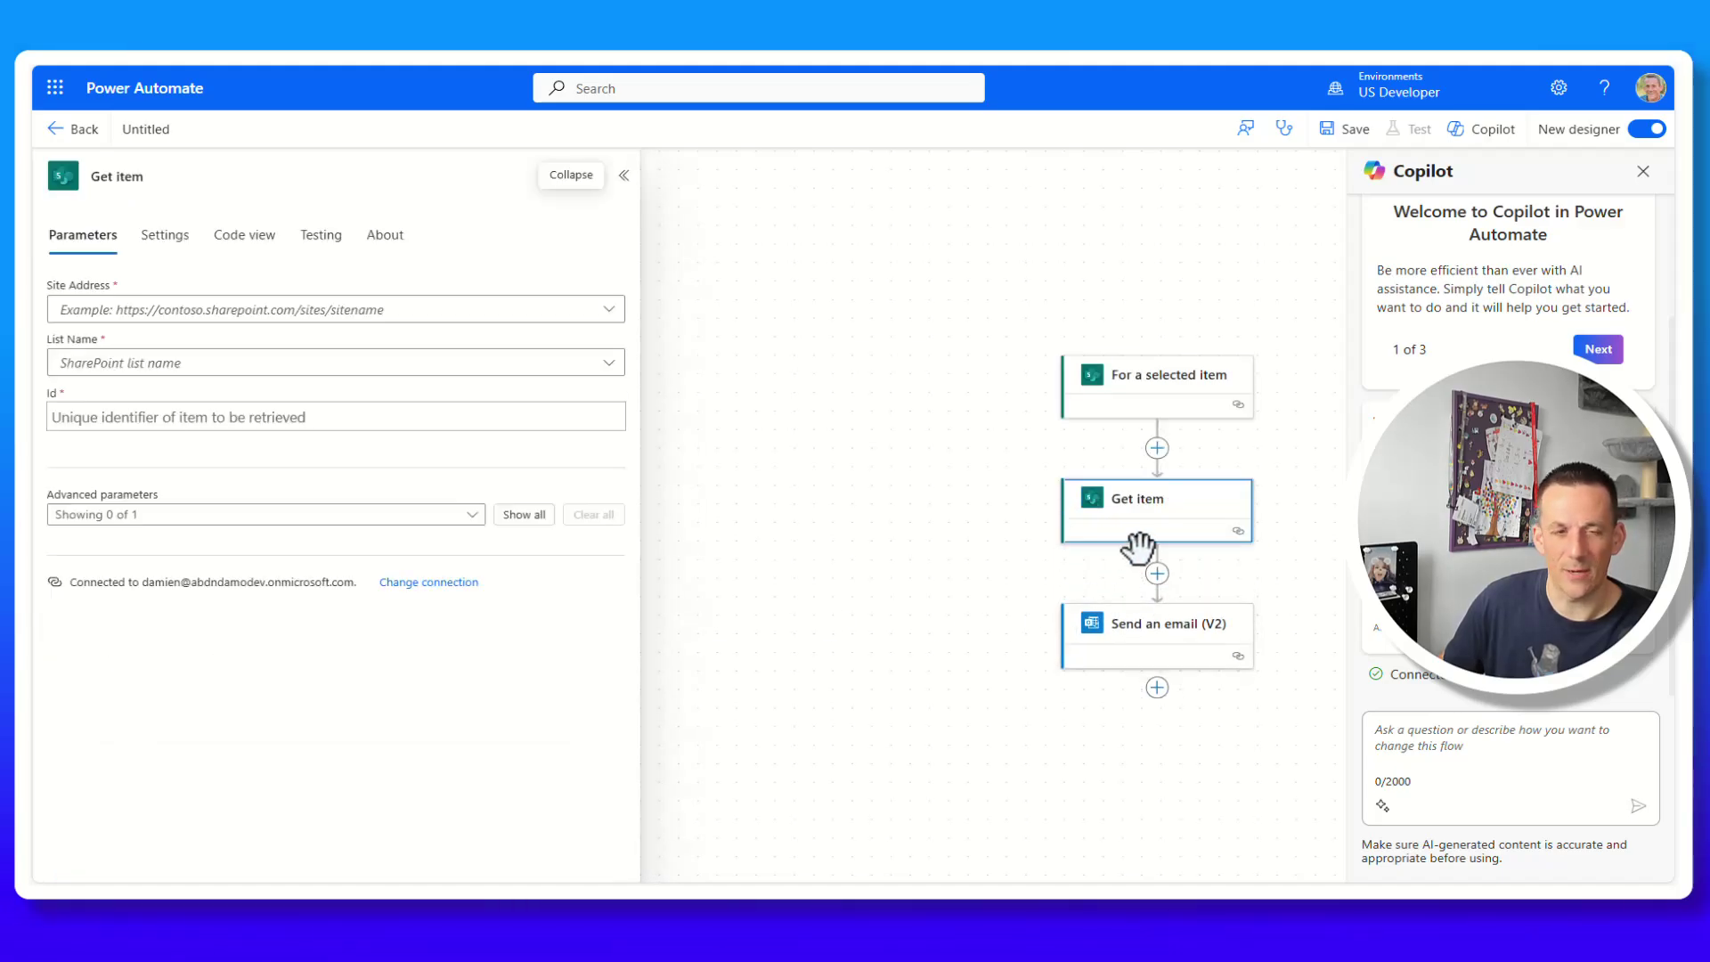
# Set Get item to site Sept2024, list Customers, and Id to the trigger's ID.
pyautogui.click(609, 310)
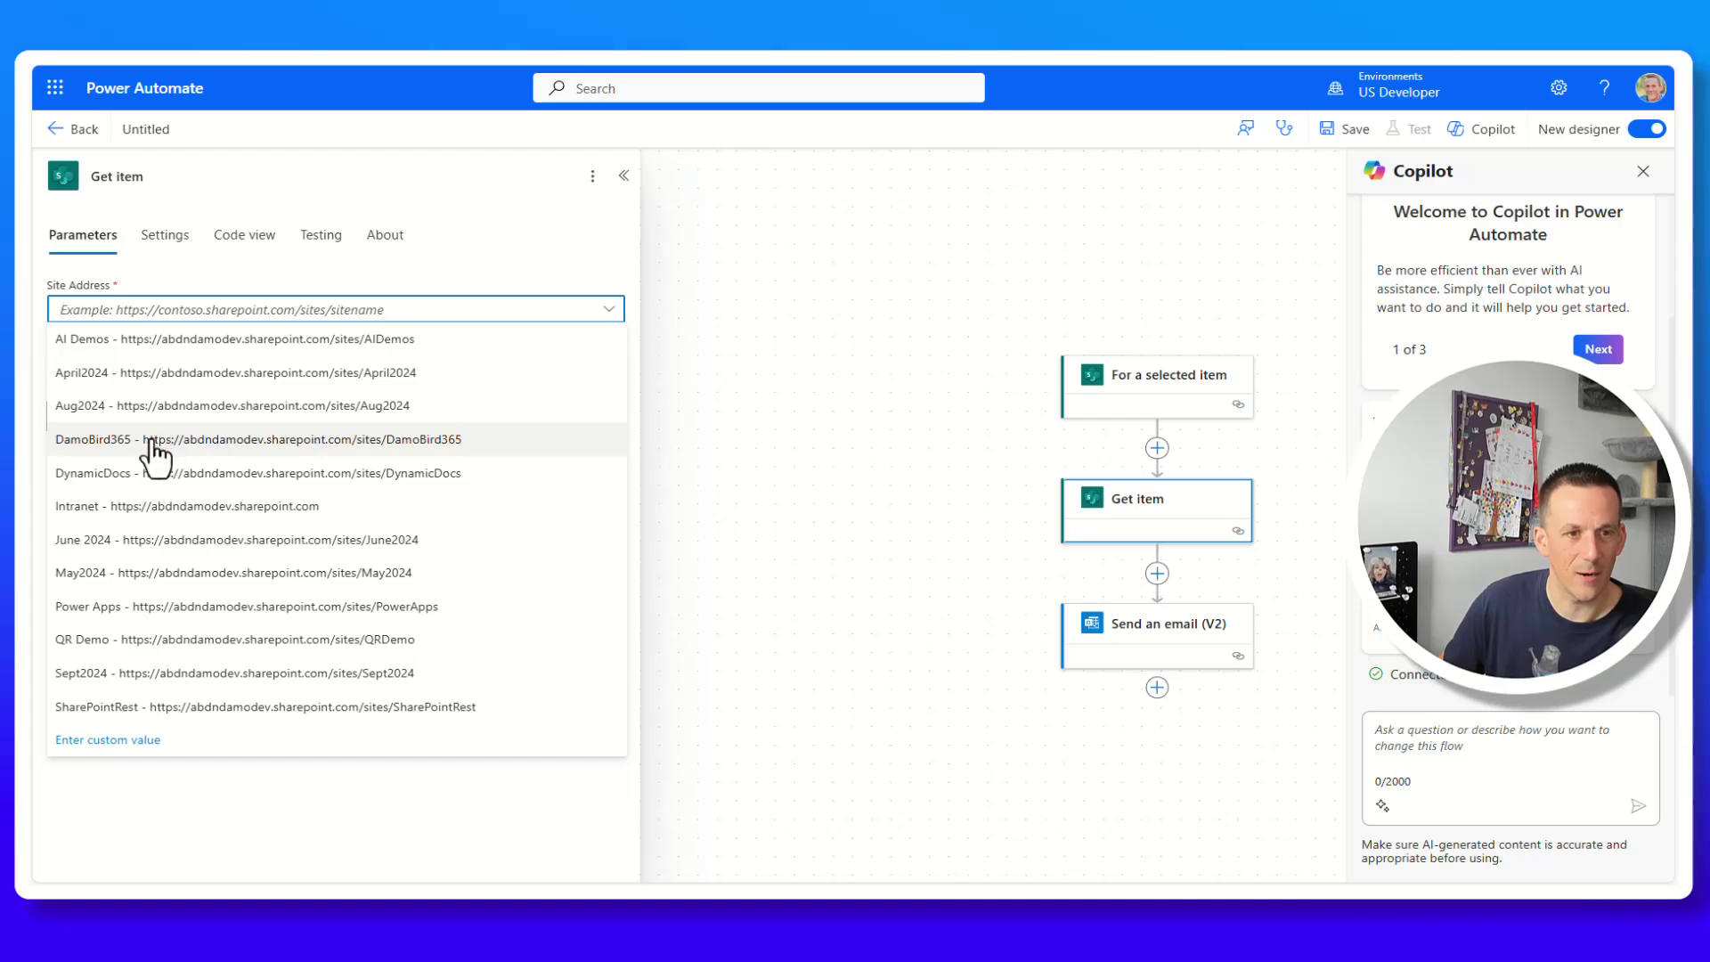
pyautogui.click(141, 675)
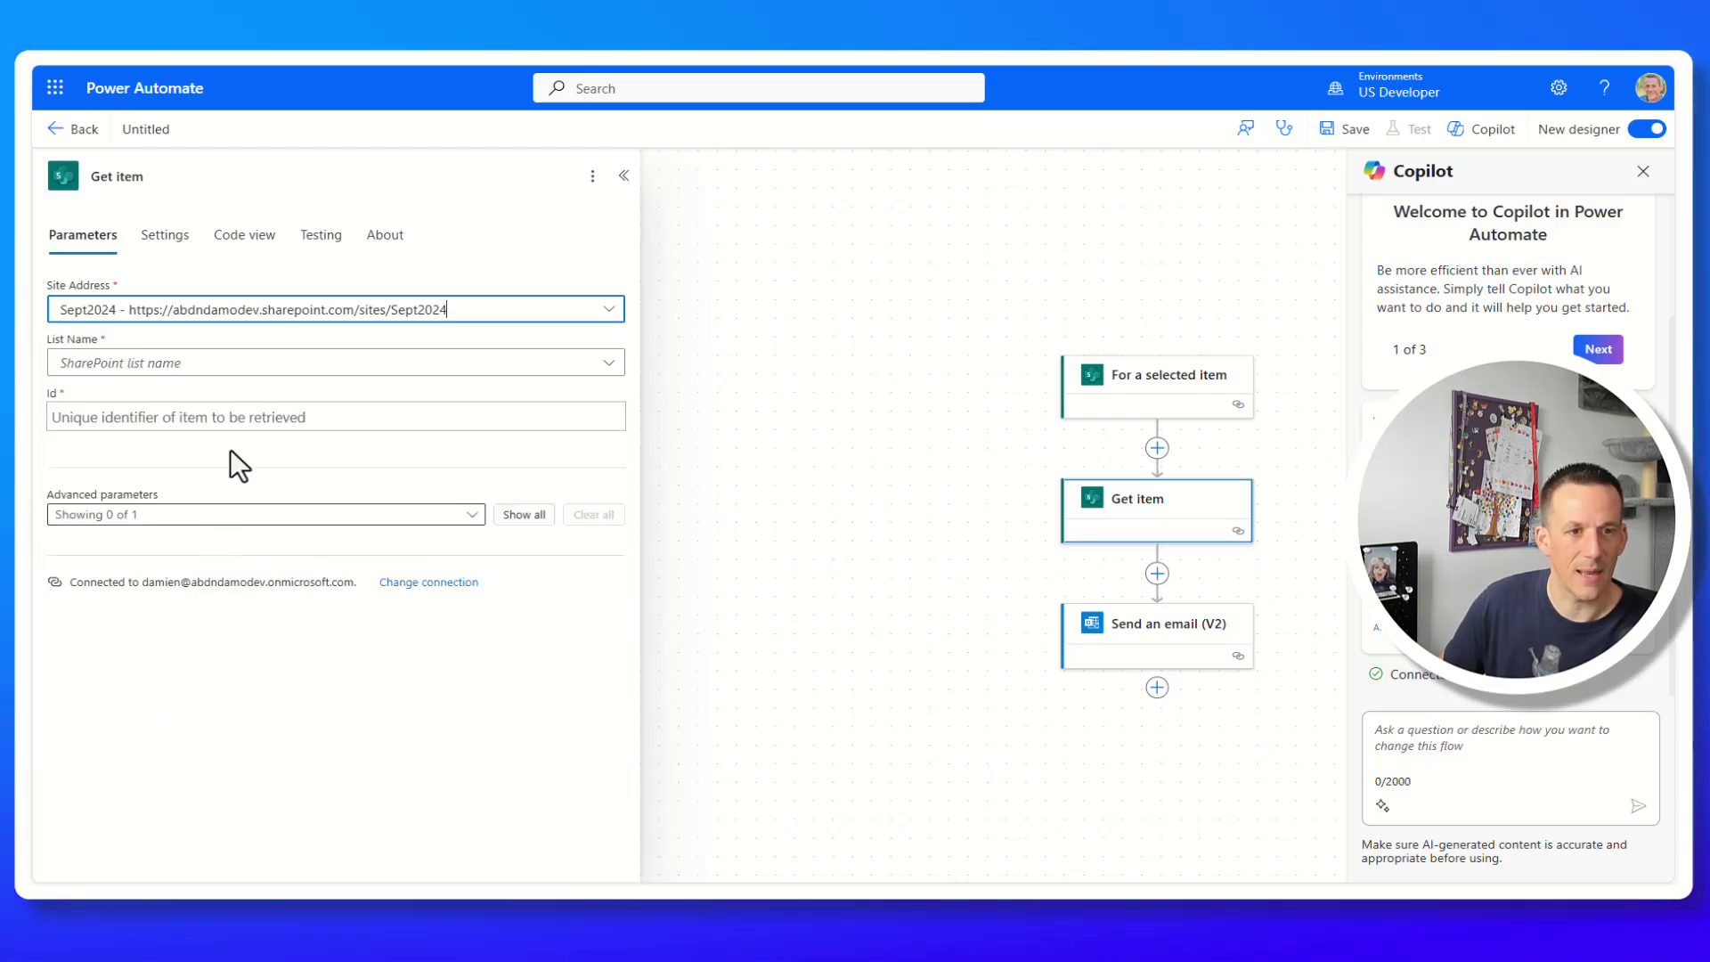
pyautogui.click(248, 366)
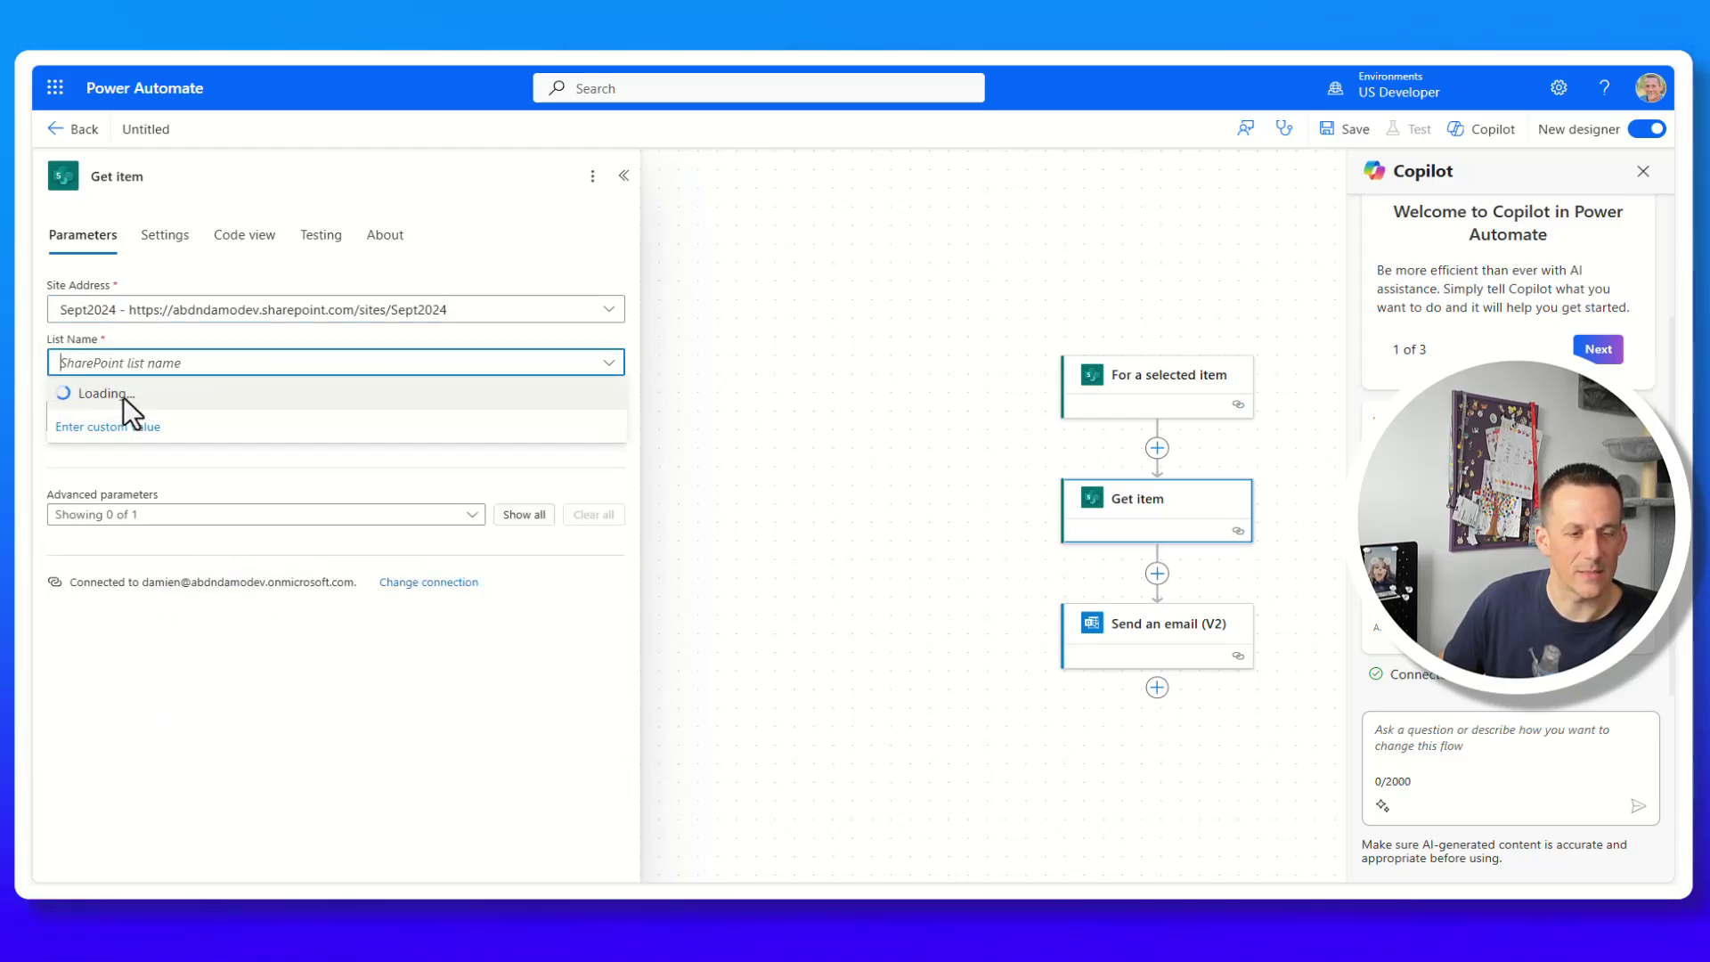
pyautogui.click(169, 421)
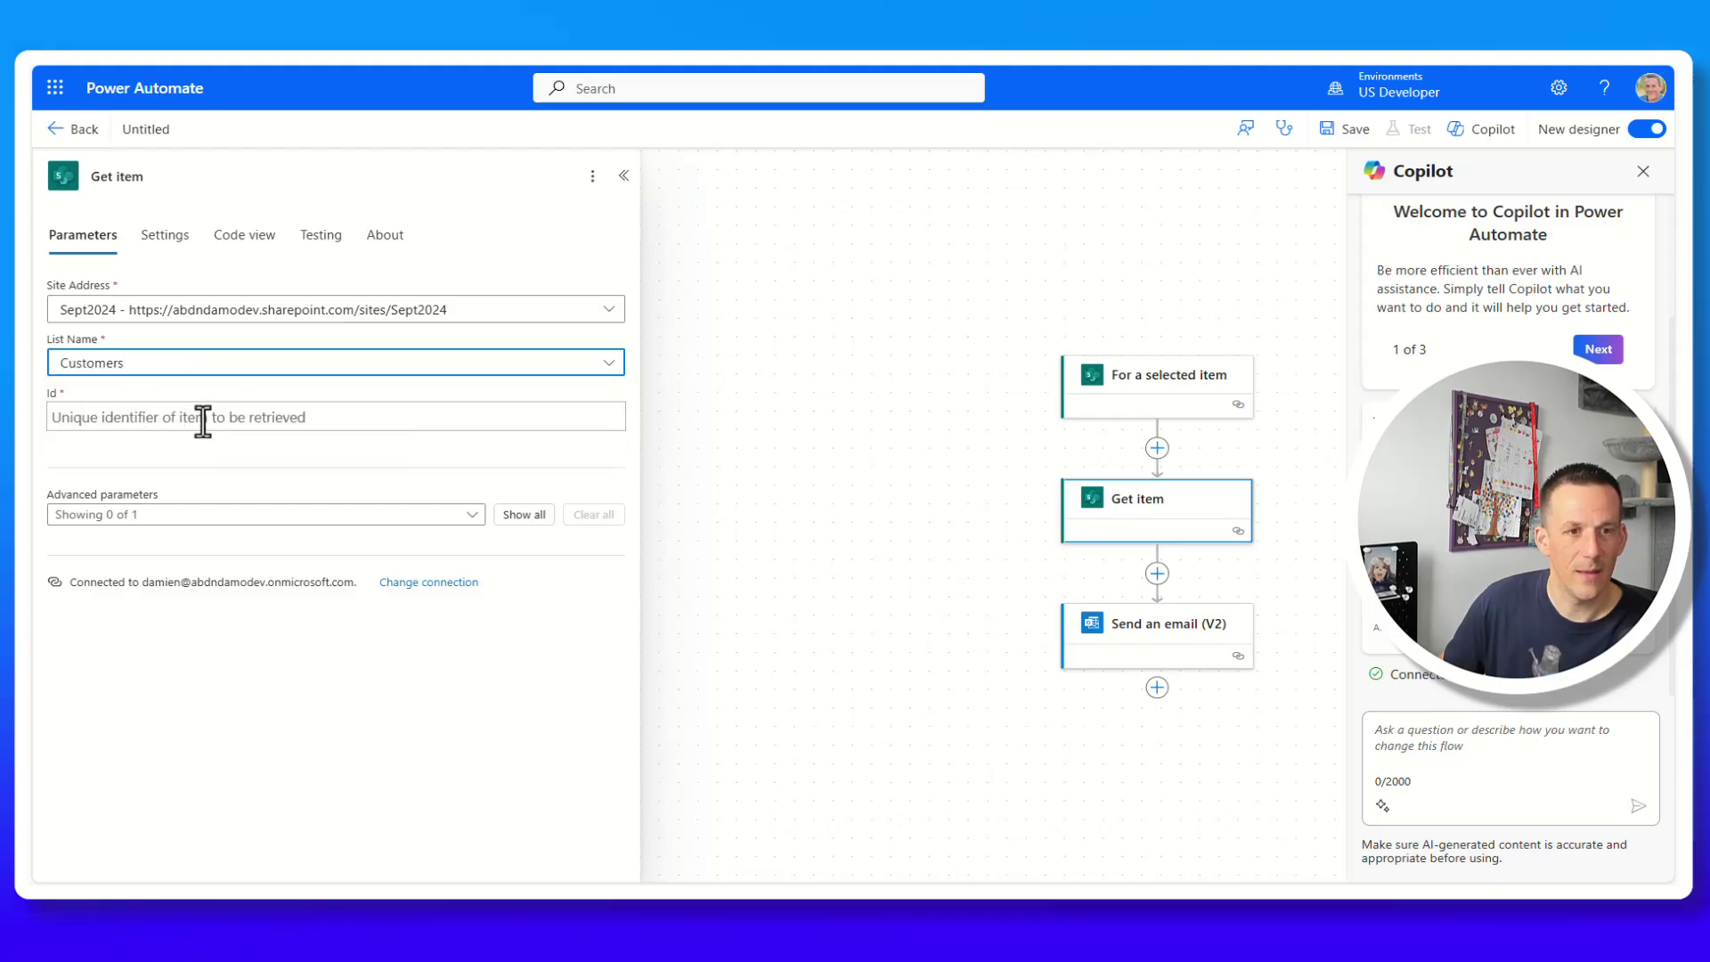
pyautogui.click(203, 418)
pyautogui.click(627, 412)
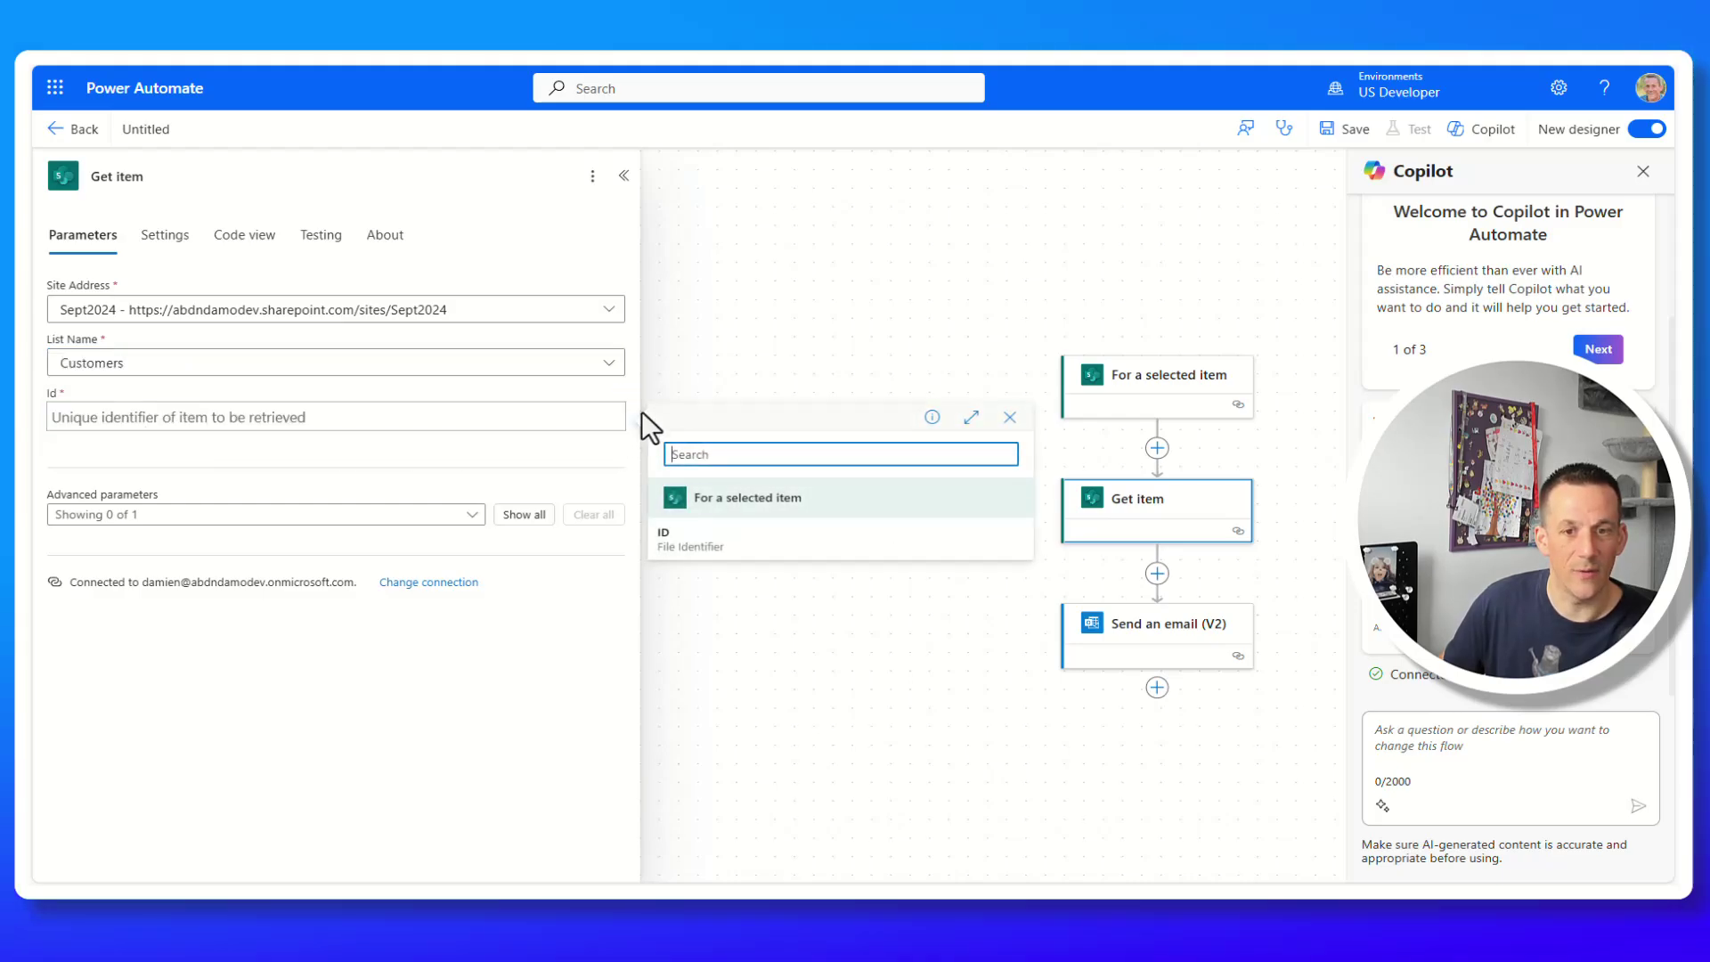
pyautogui.click(695, 543)
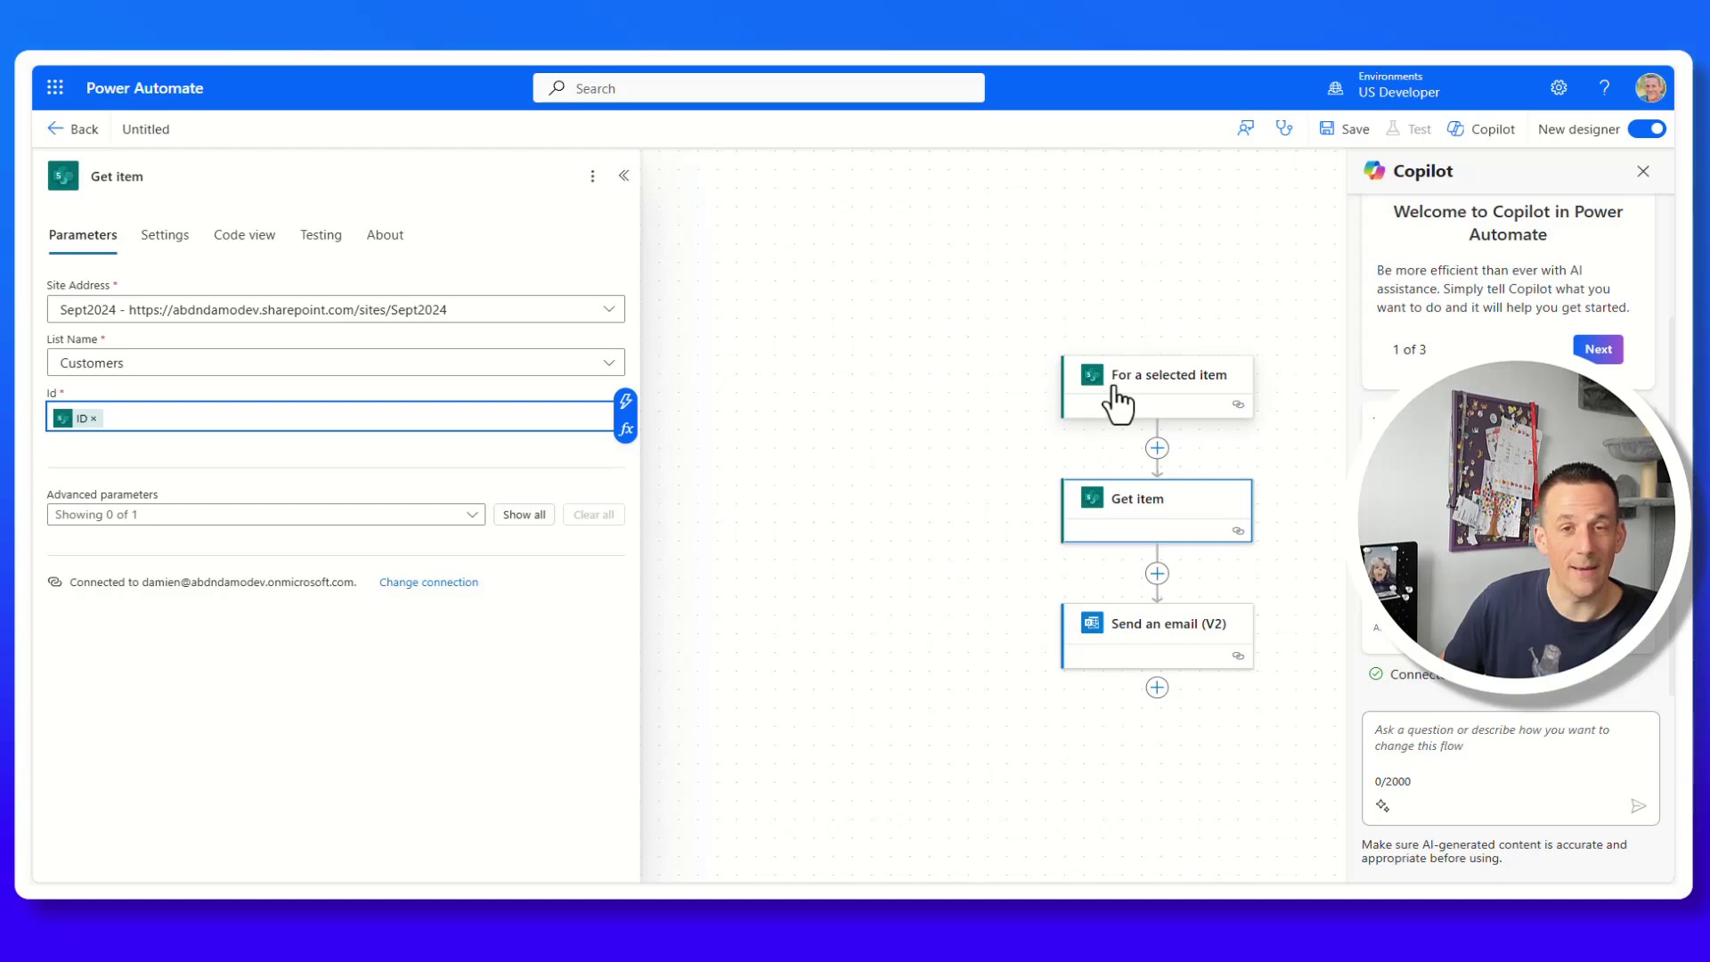
pyautogui.click(1162, 652)
# Insert the Get item step's Title field into the email body.
pyautogui.click(83, 521)
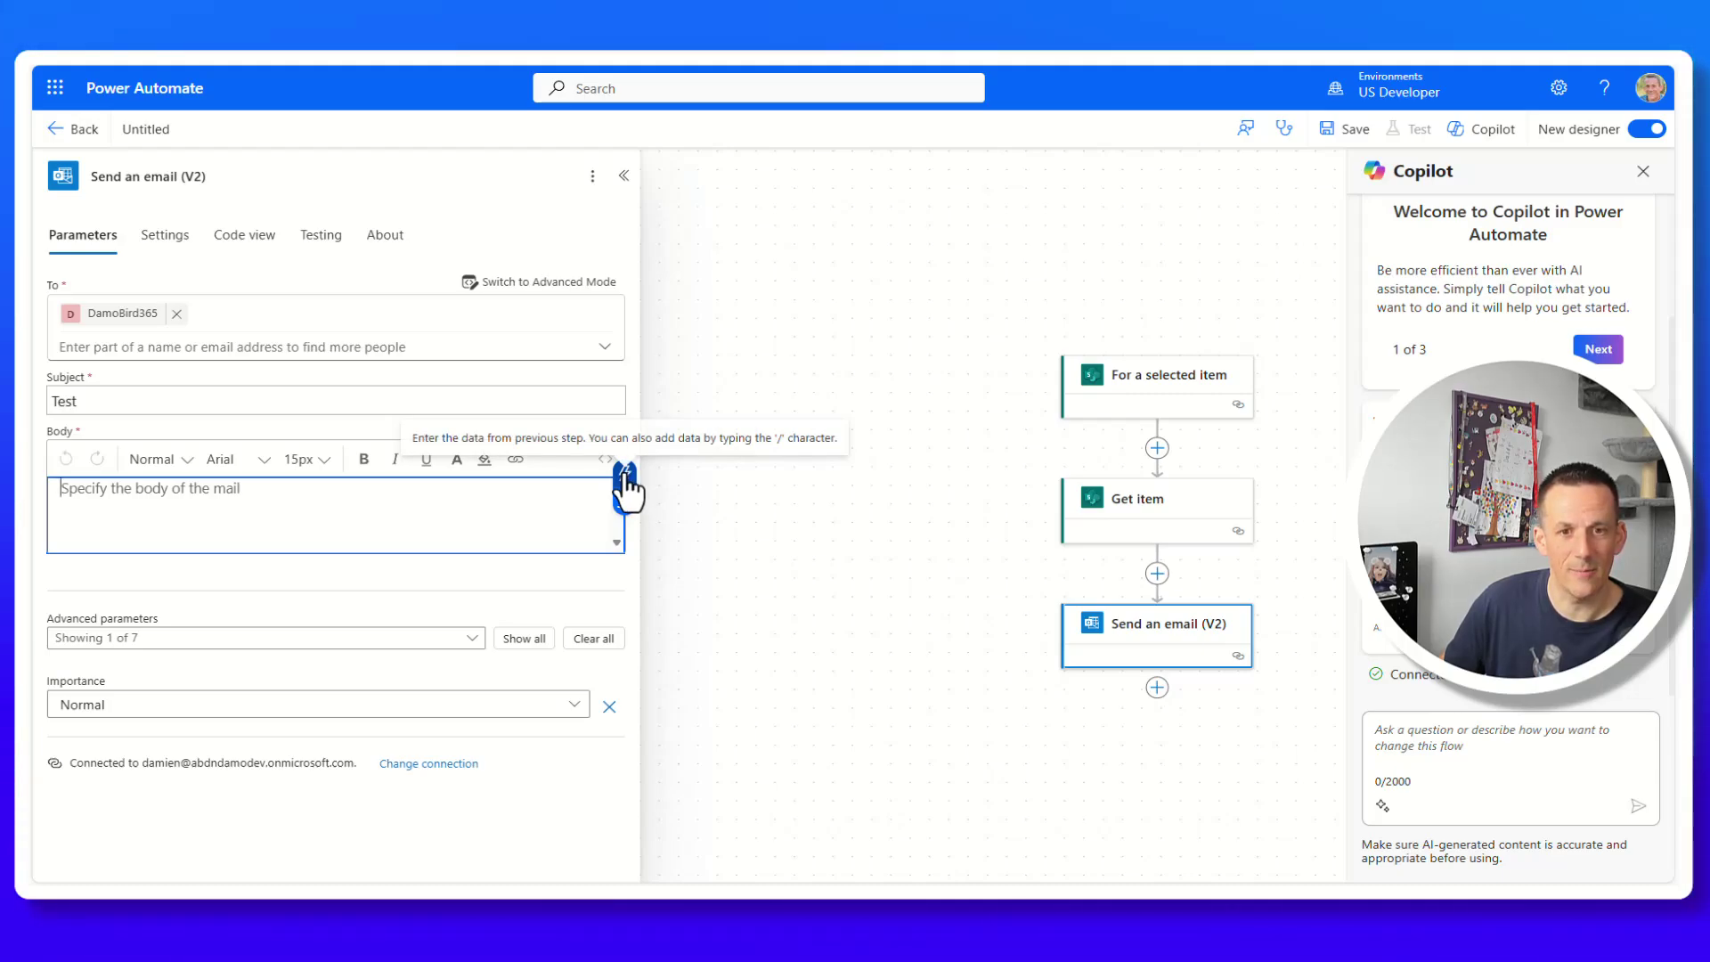
pyautogui.click(626, 485)
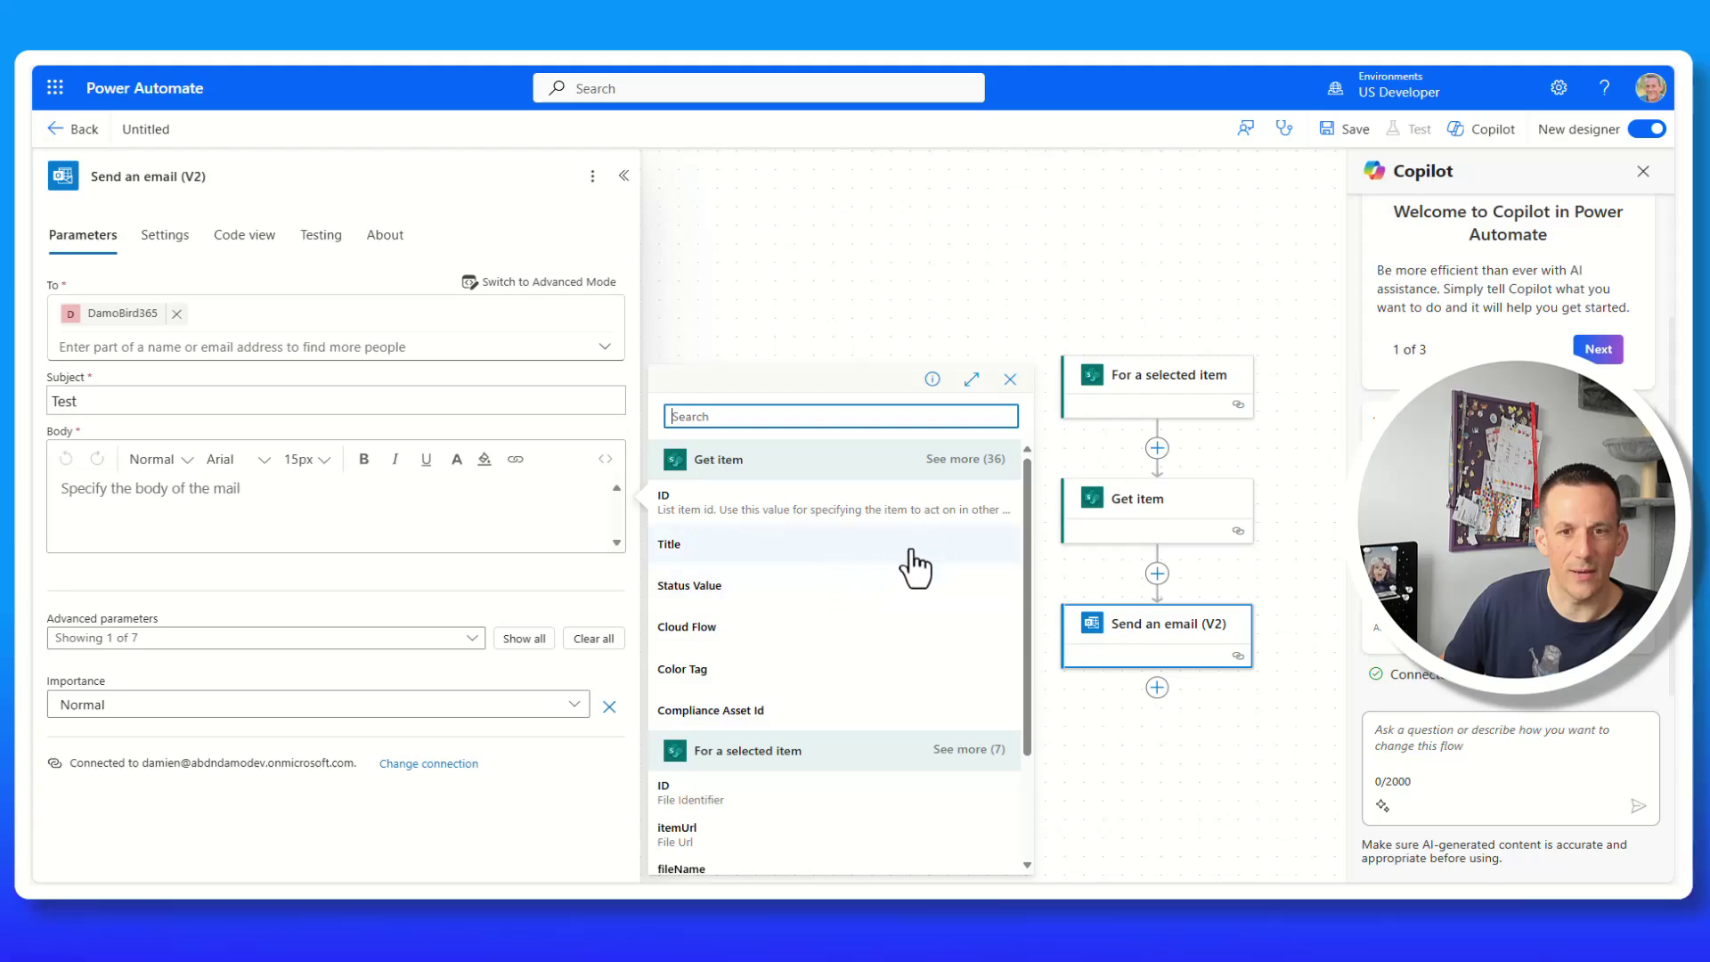
pyautogui.click(965, 459)
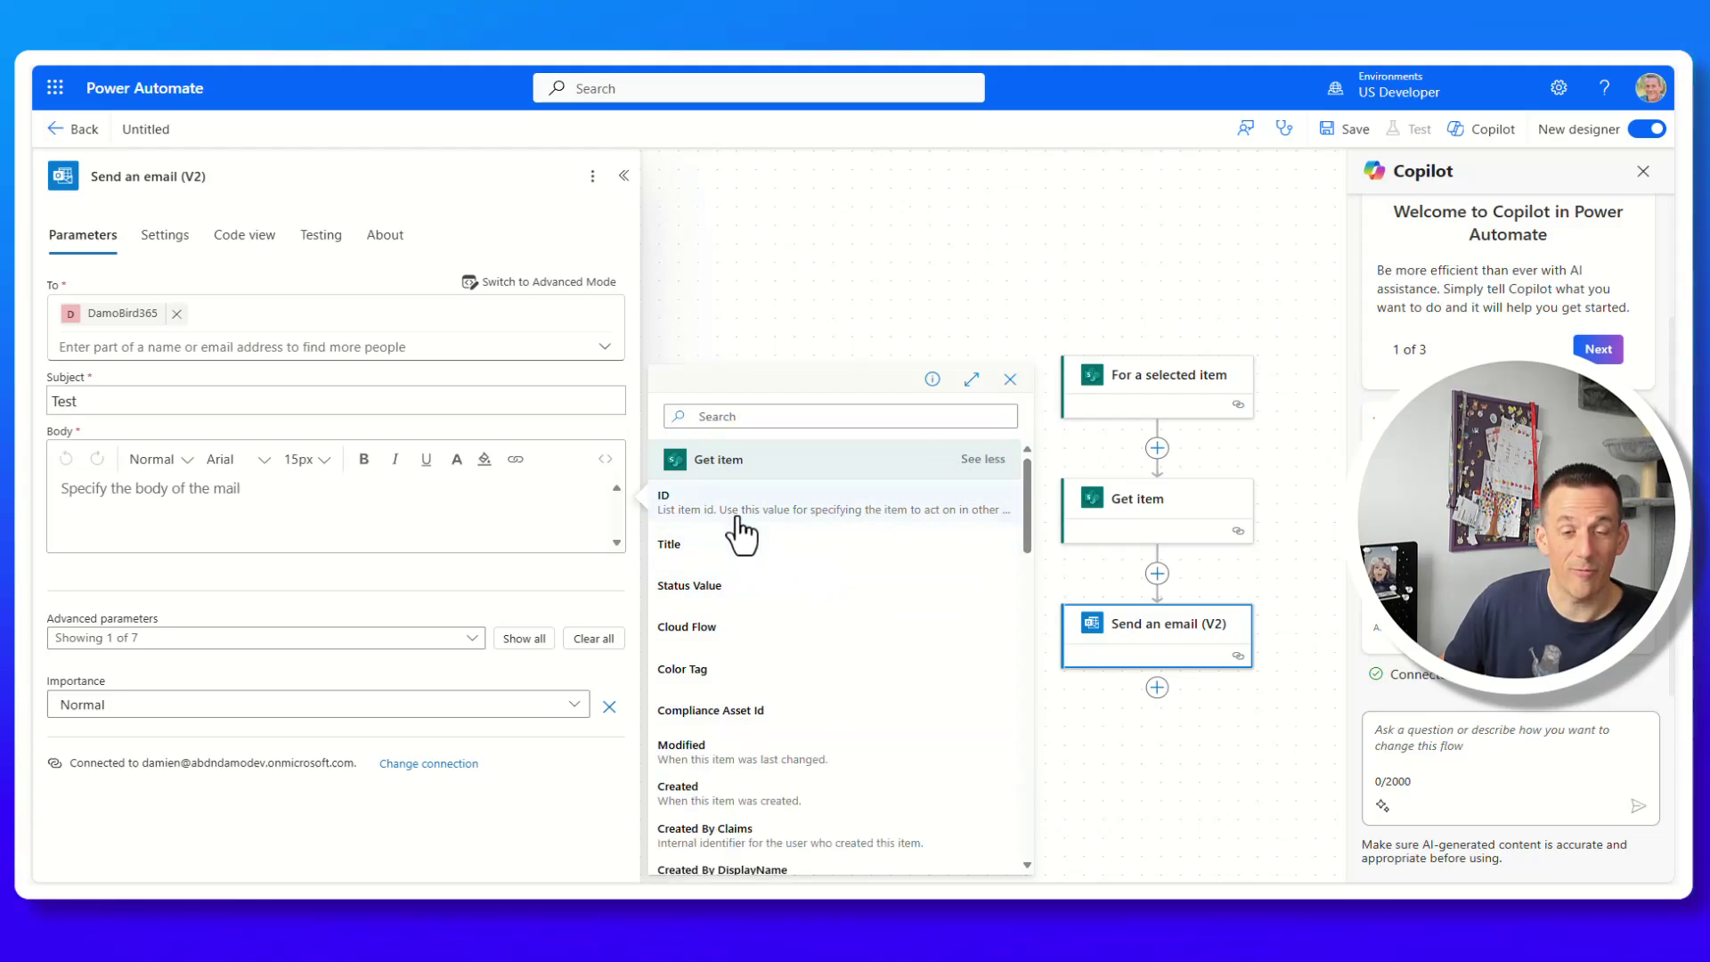
pyautogui.scroll(-10, 737, 533)
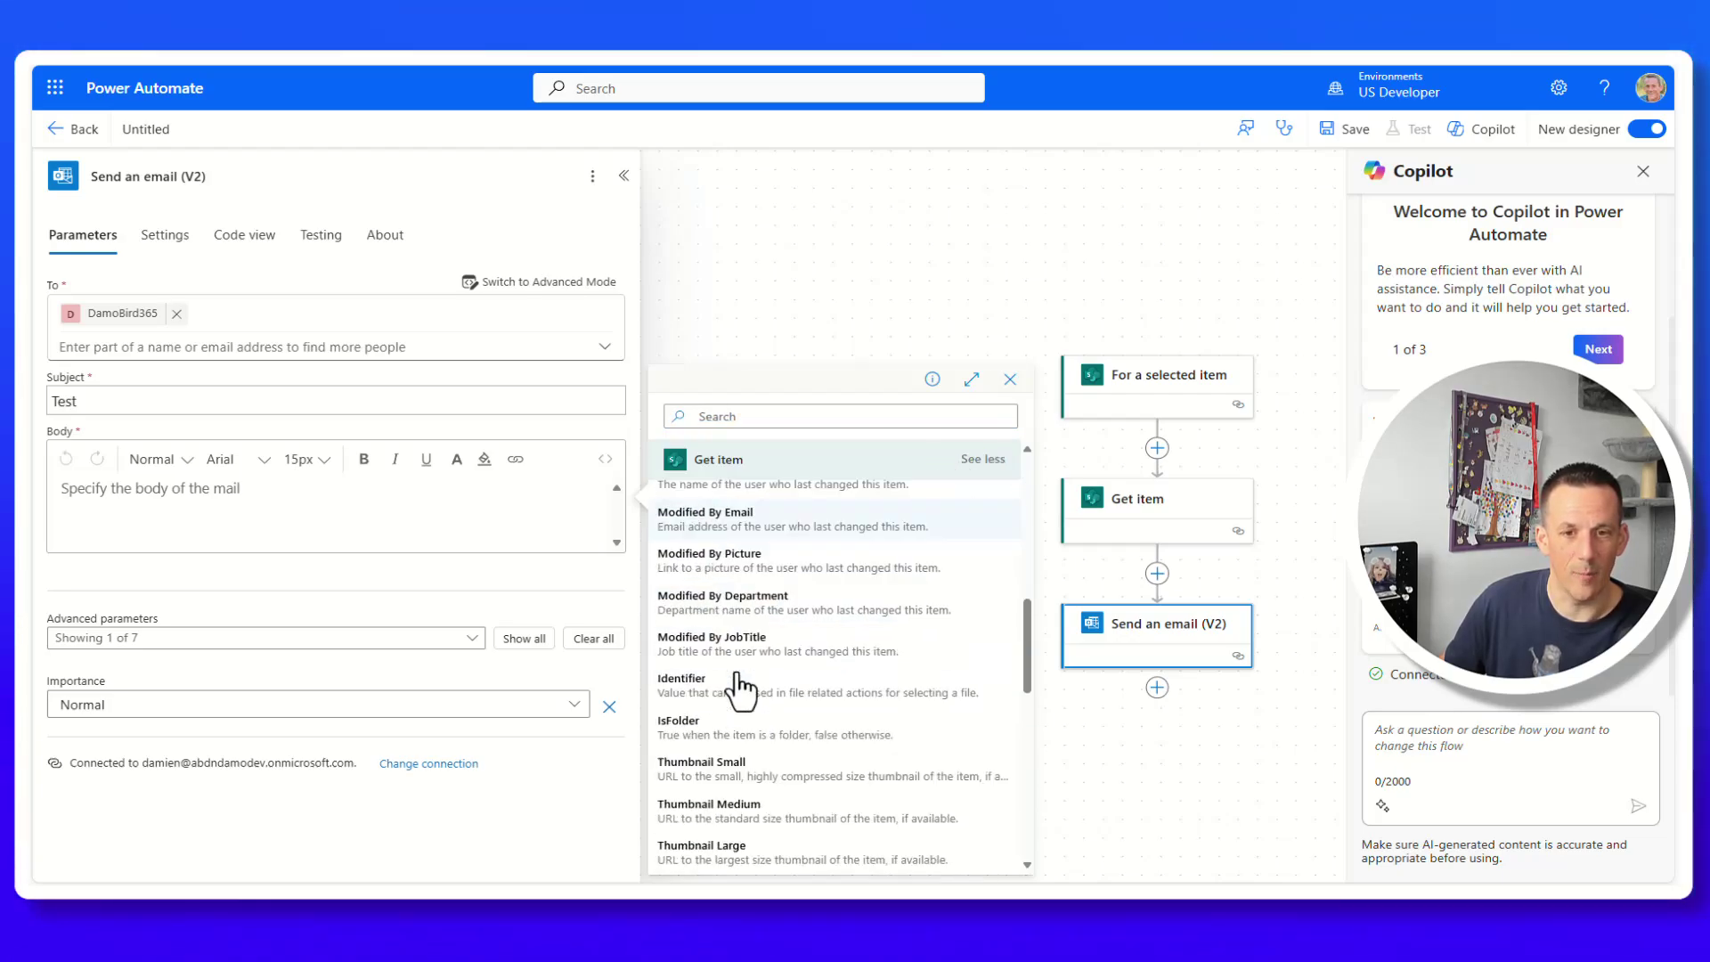
pyautogui.scroll(10, 738, 690)
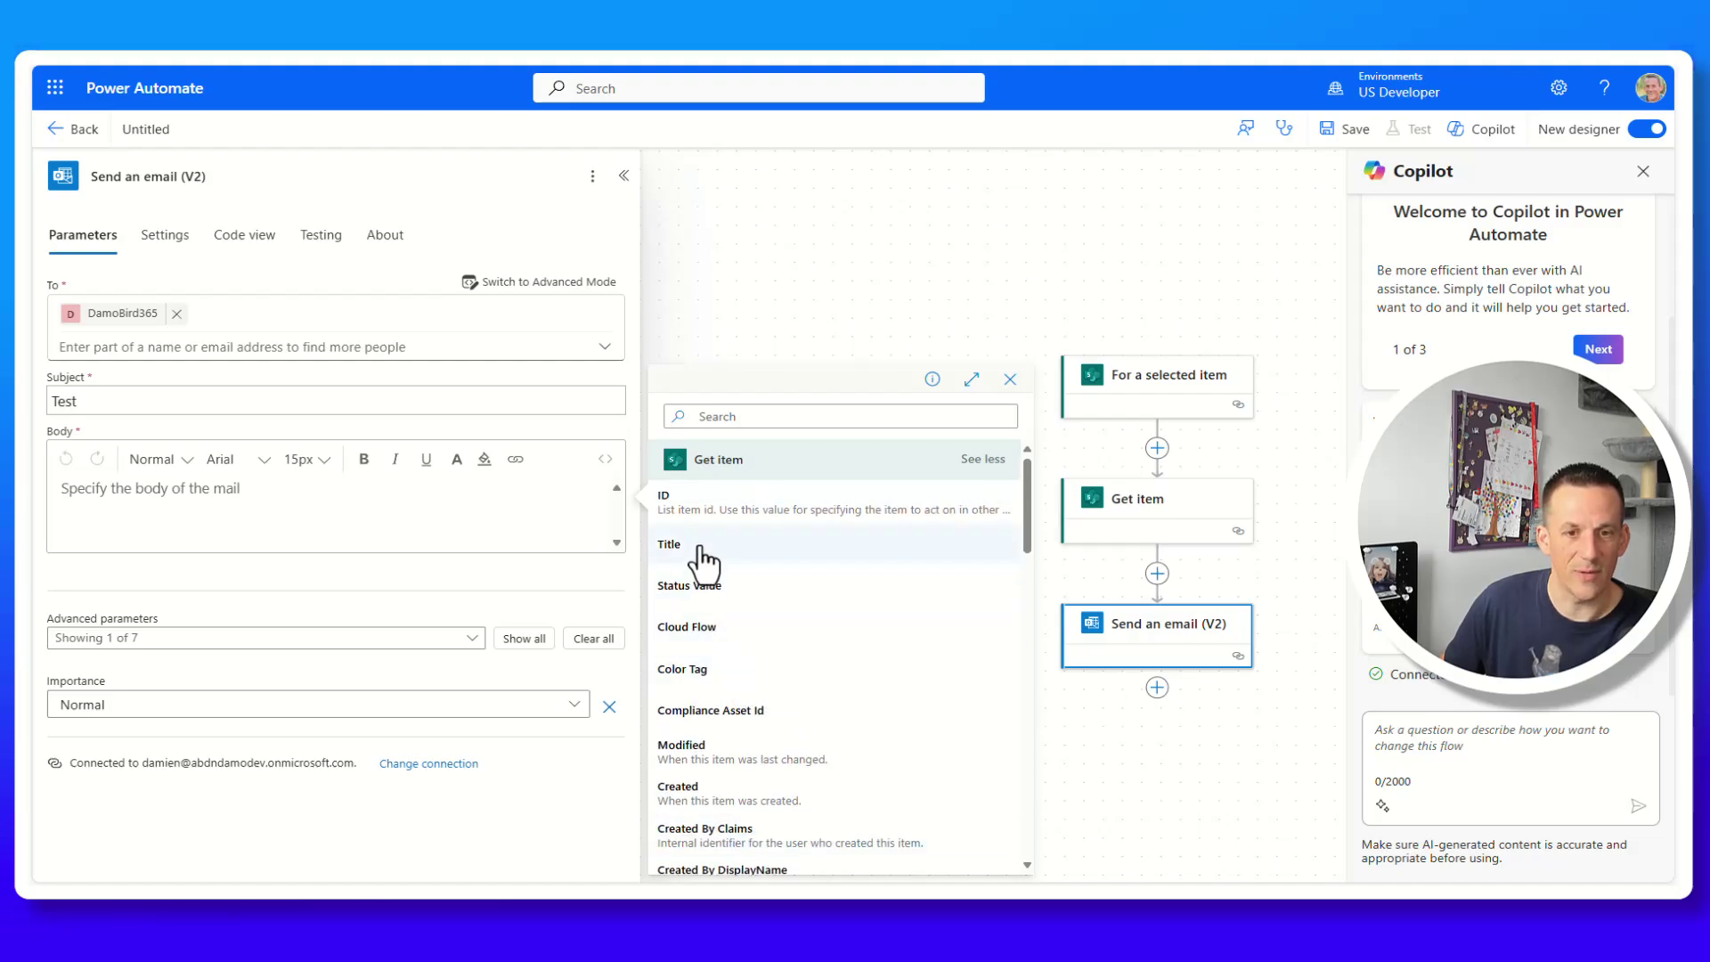
pyautogui.click(702, 545)
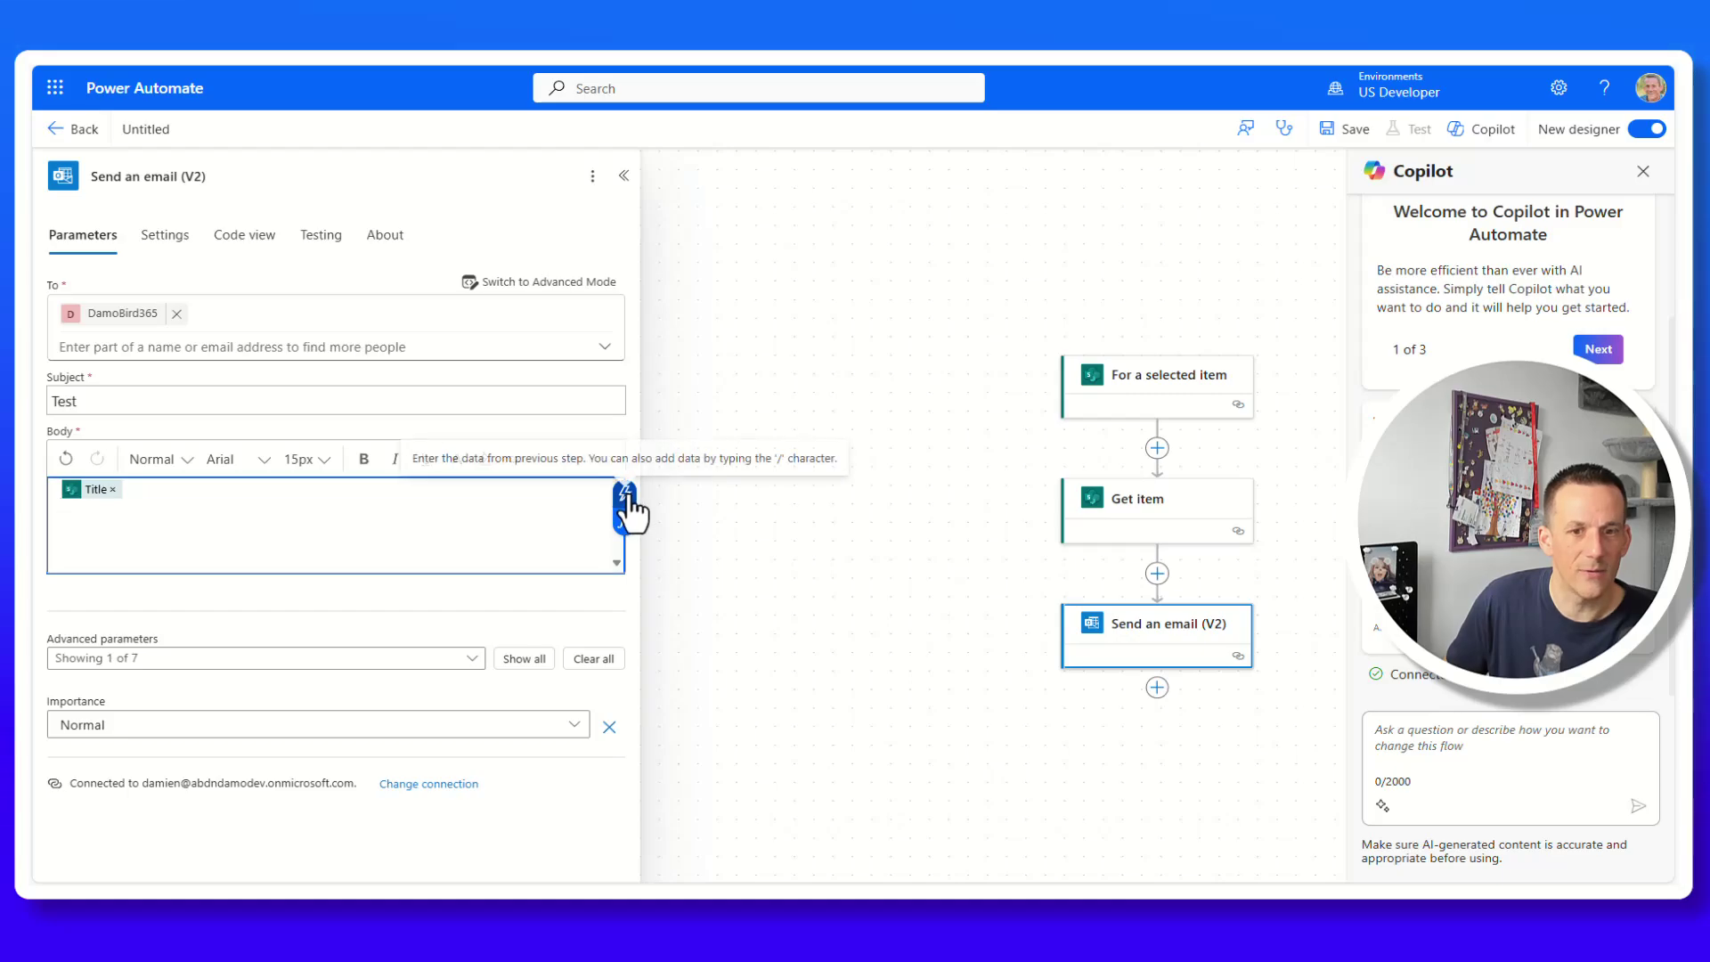
# Add the Get item step's Status Value field to the email body.
pyautogui.click(626, 495)
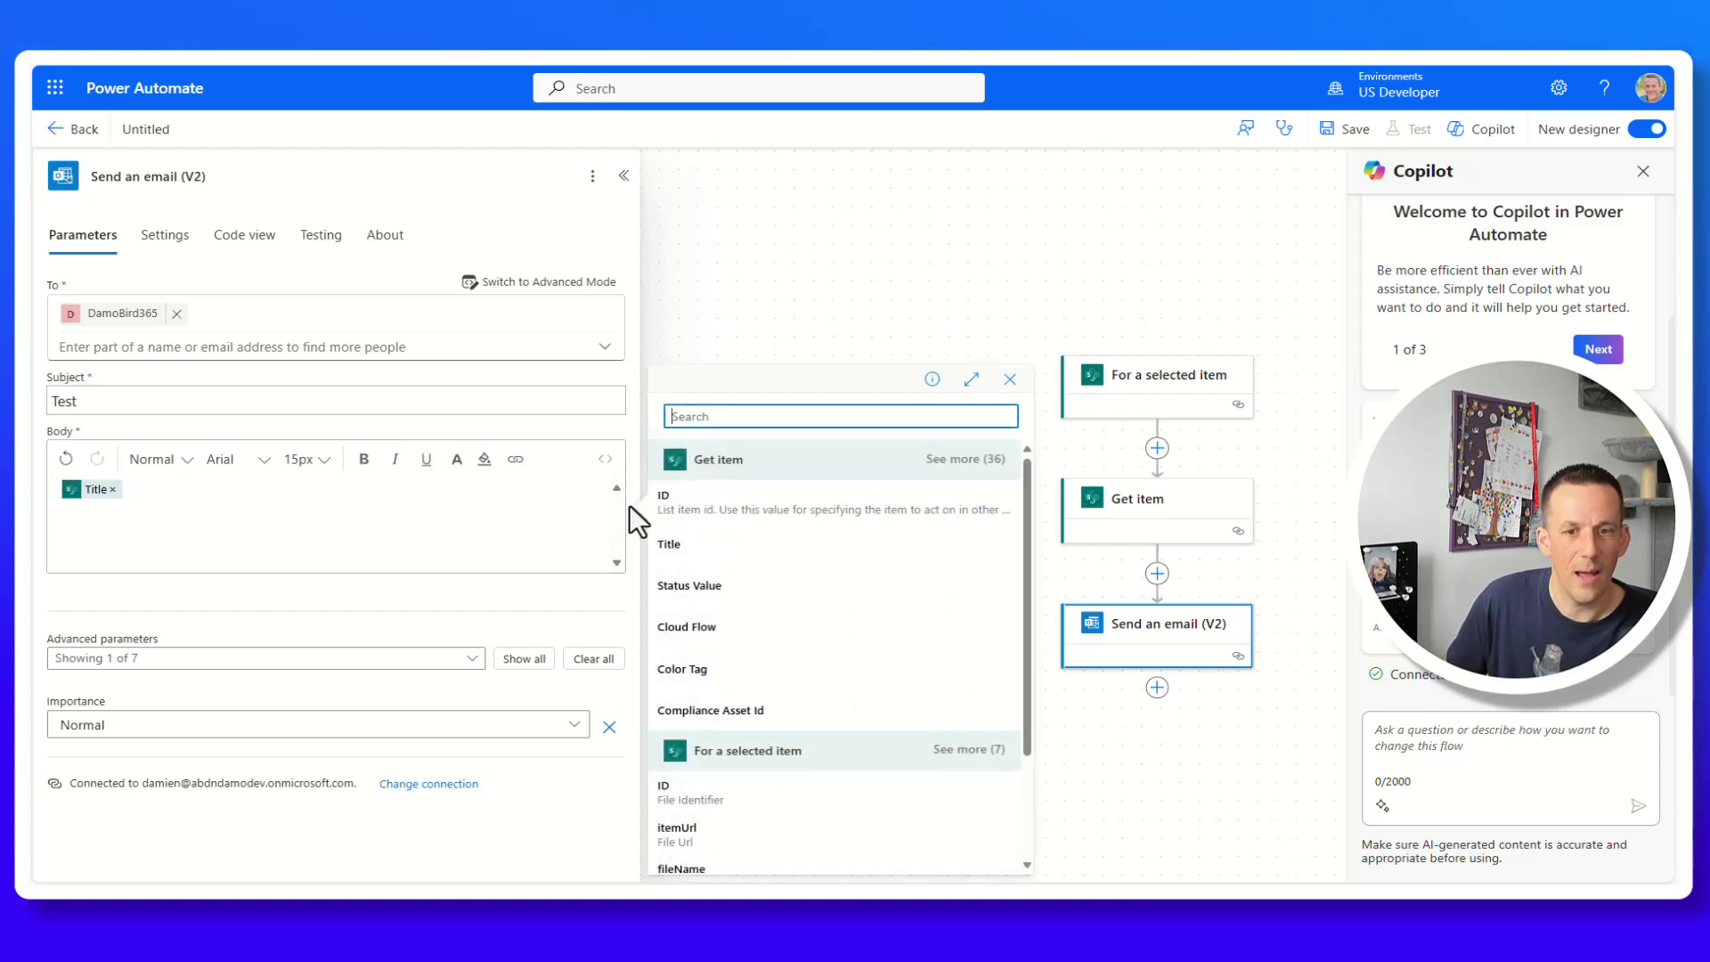
pyautogui.click(965, 459)
pyautogui.click(734, 584)
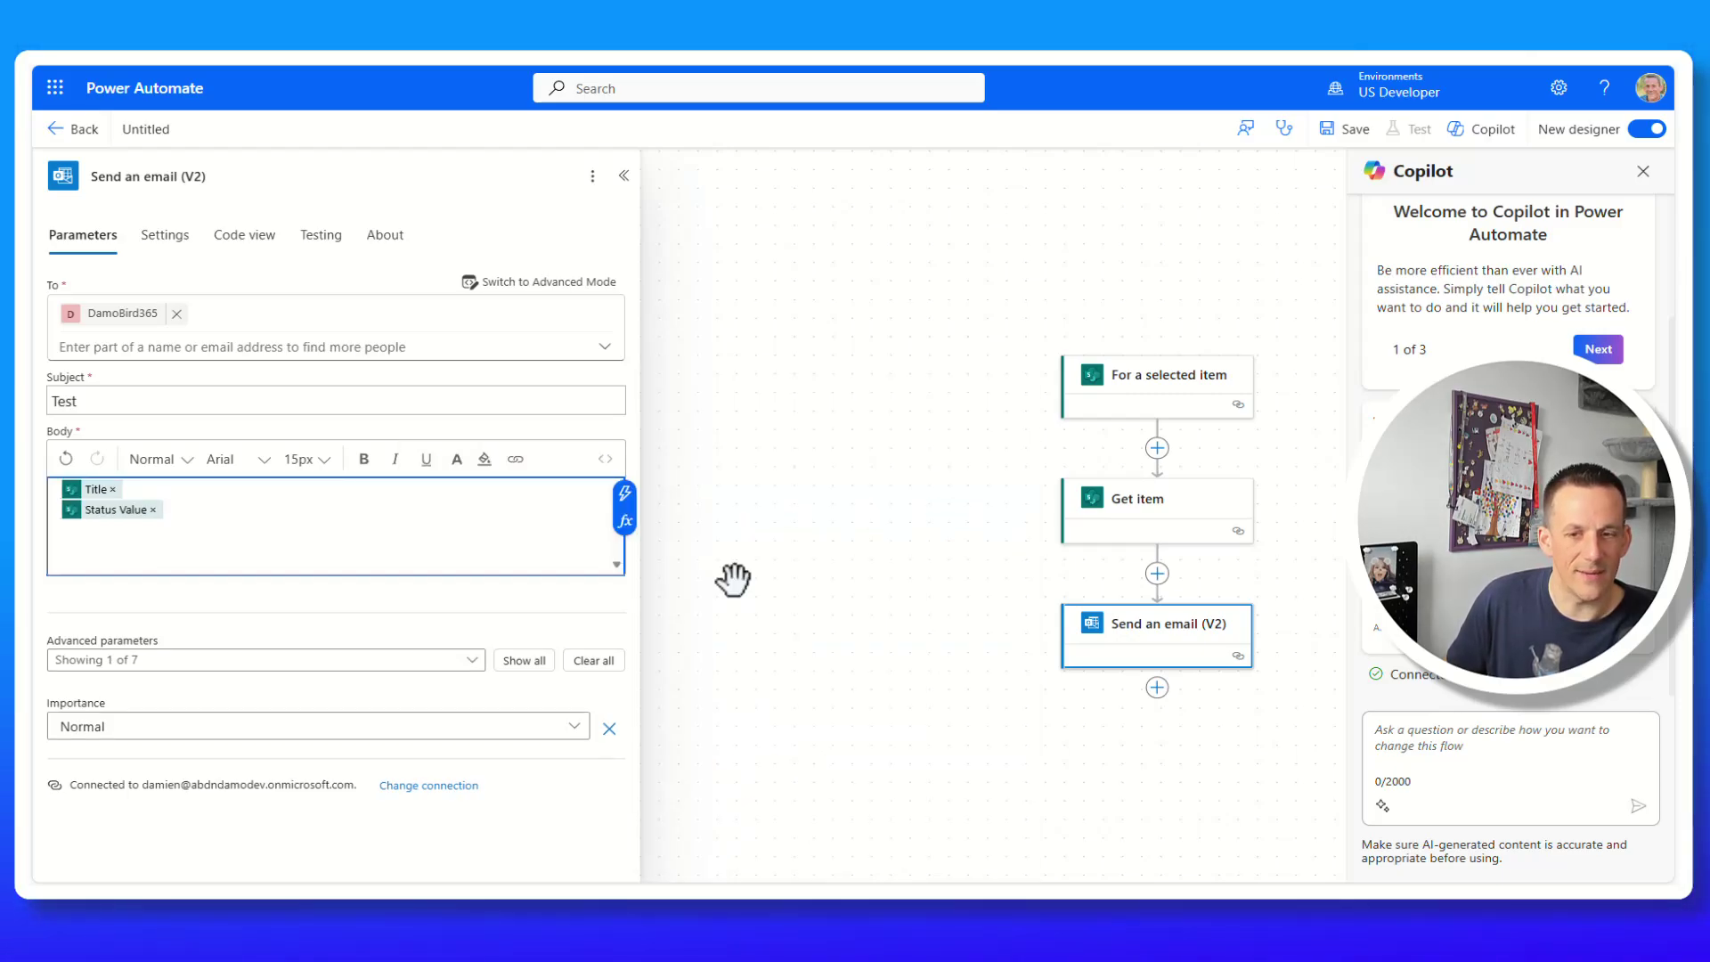
pyautogui.click(1157, 688)
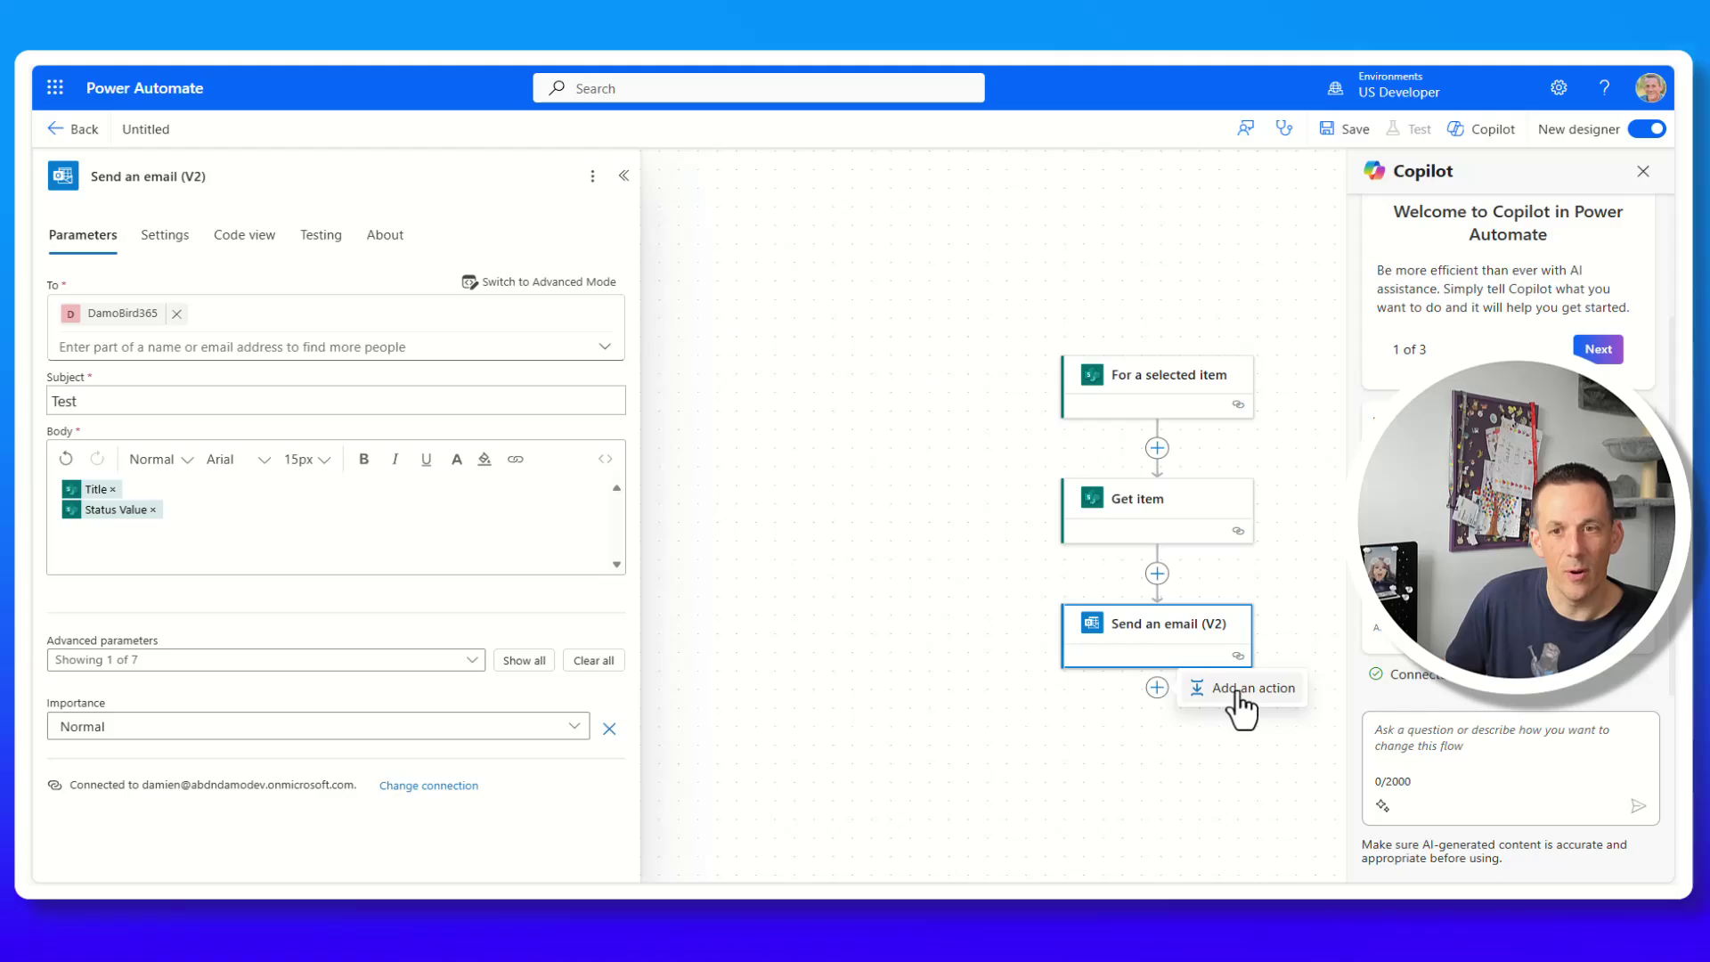
# Add a SharePoint Update item step targeting the Customers list on the Sept2024 site.
pyautogui.click(1238, 694)
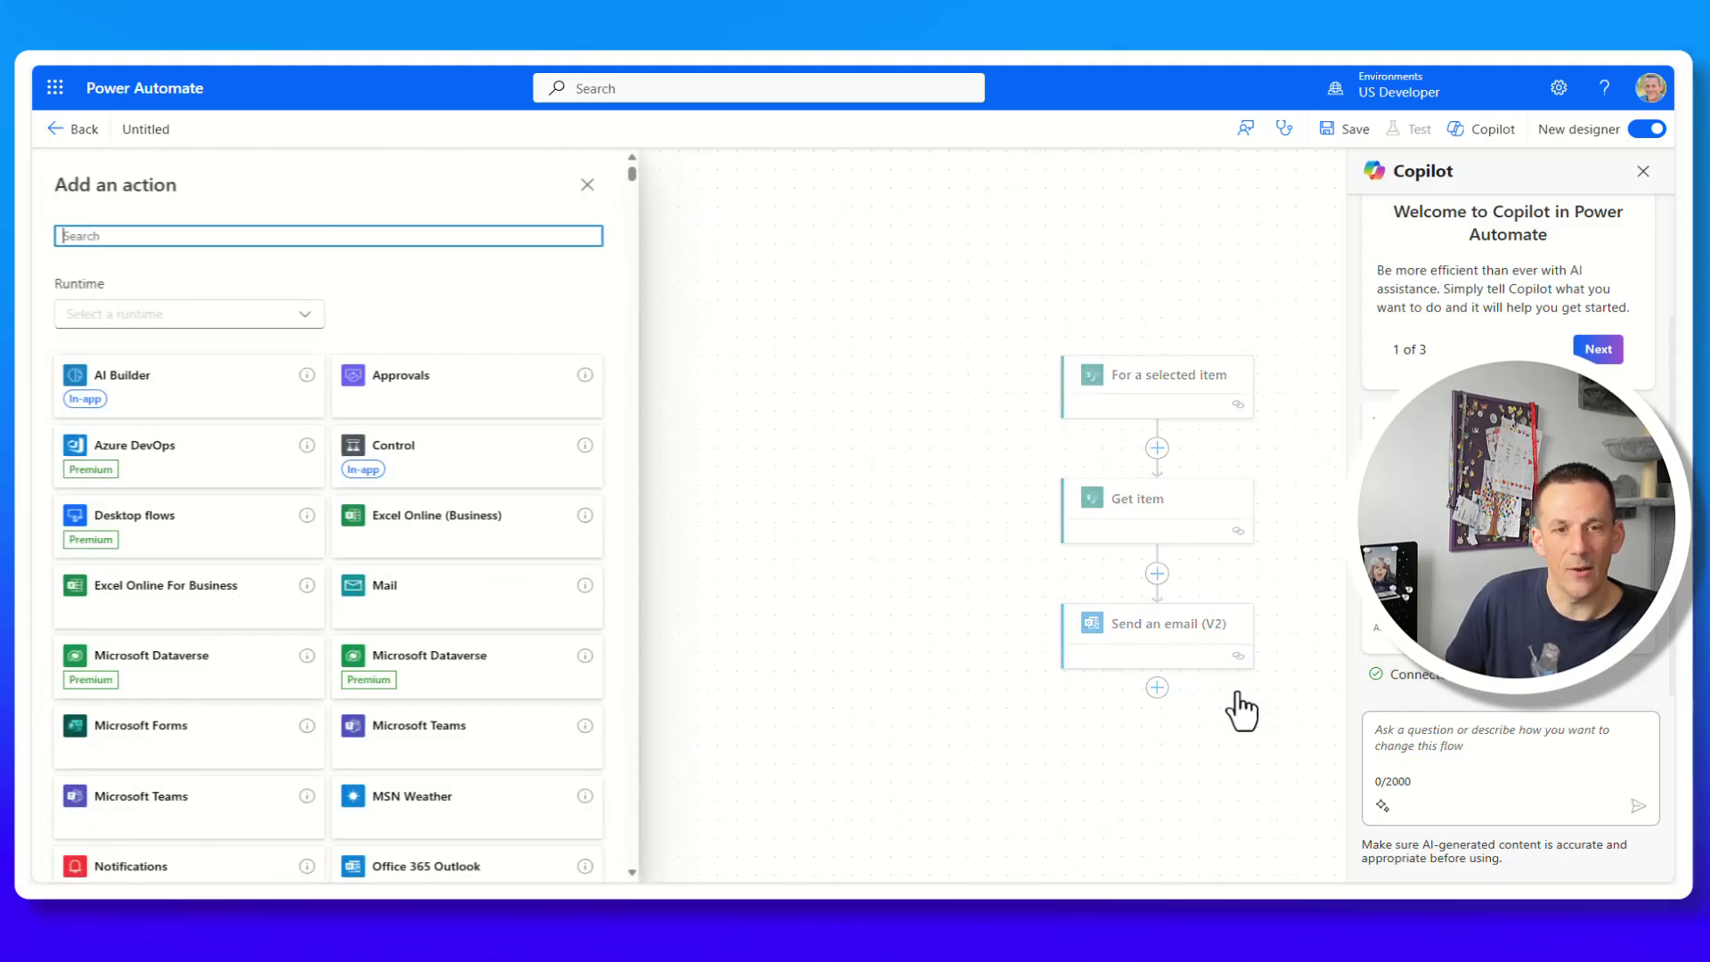
pyautogui.write('Update item')
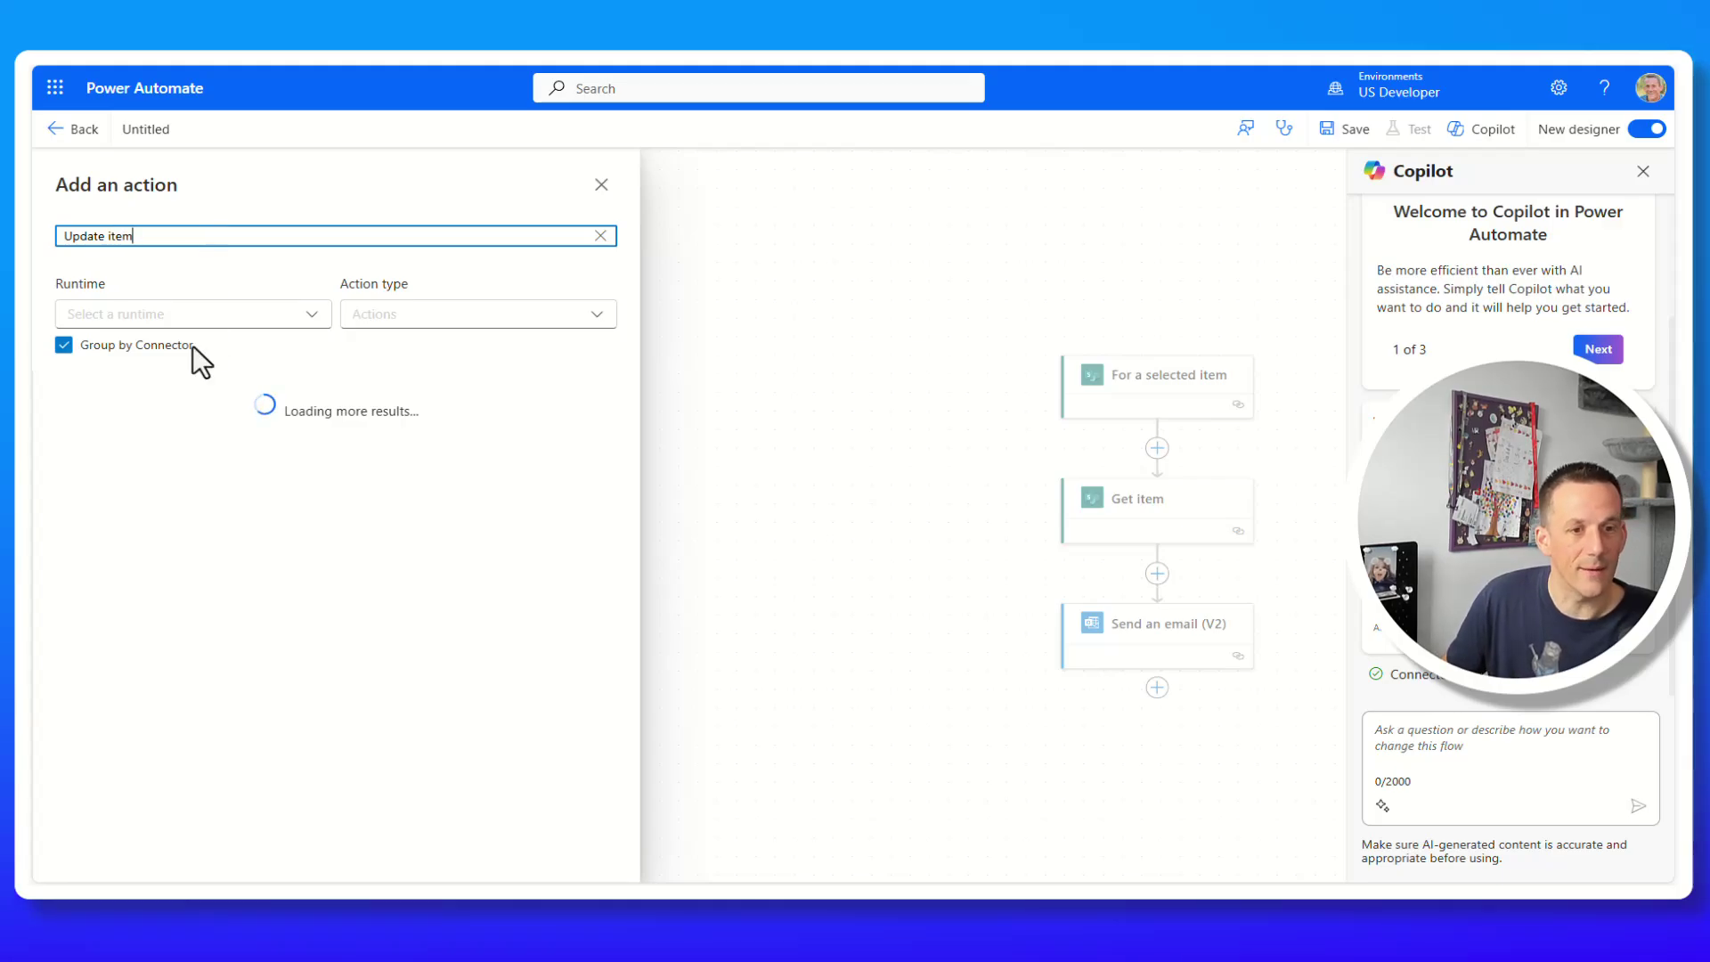
pyautogui.click(153, 463)
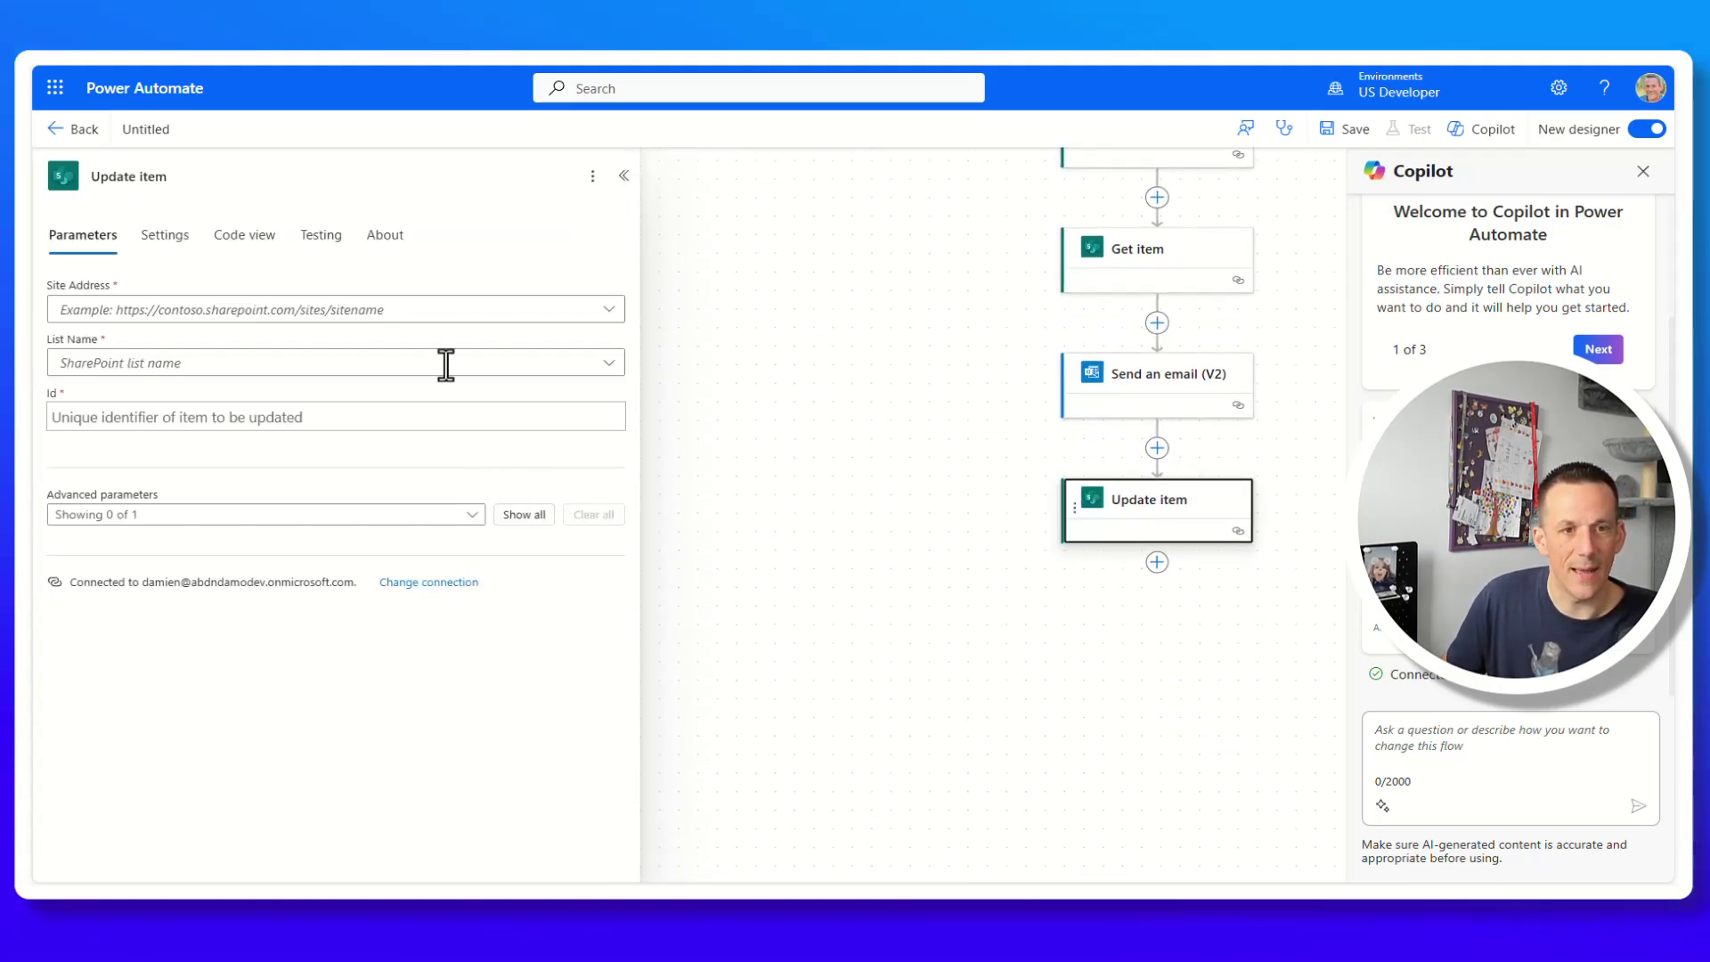
pyautogui.click(464, 314)
pyautogui.click(182, 670)
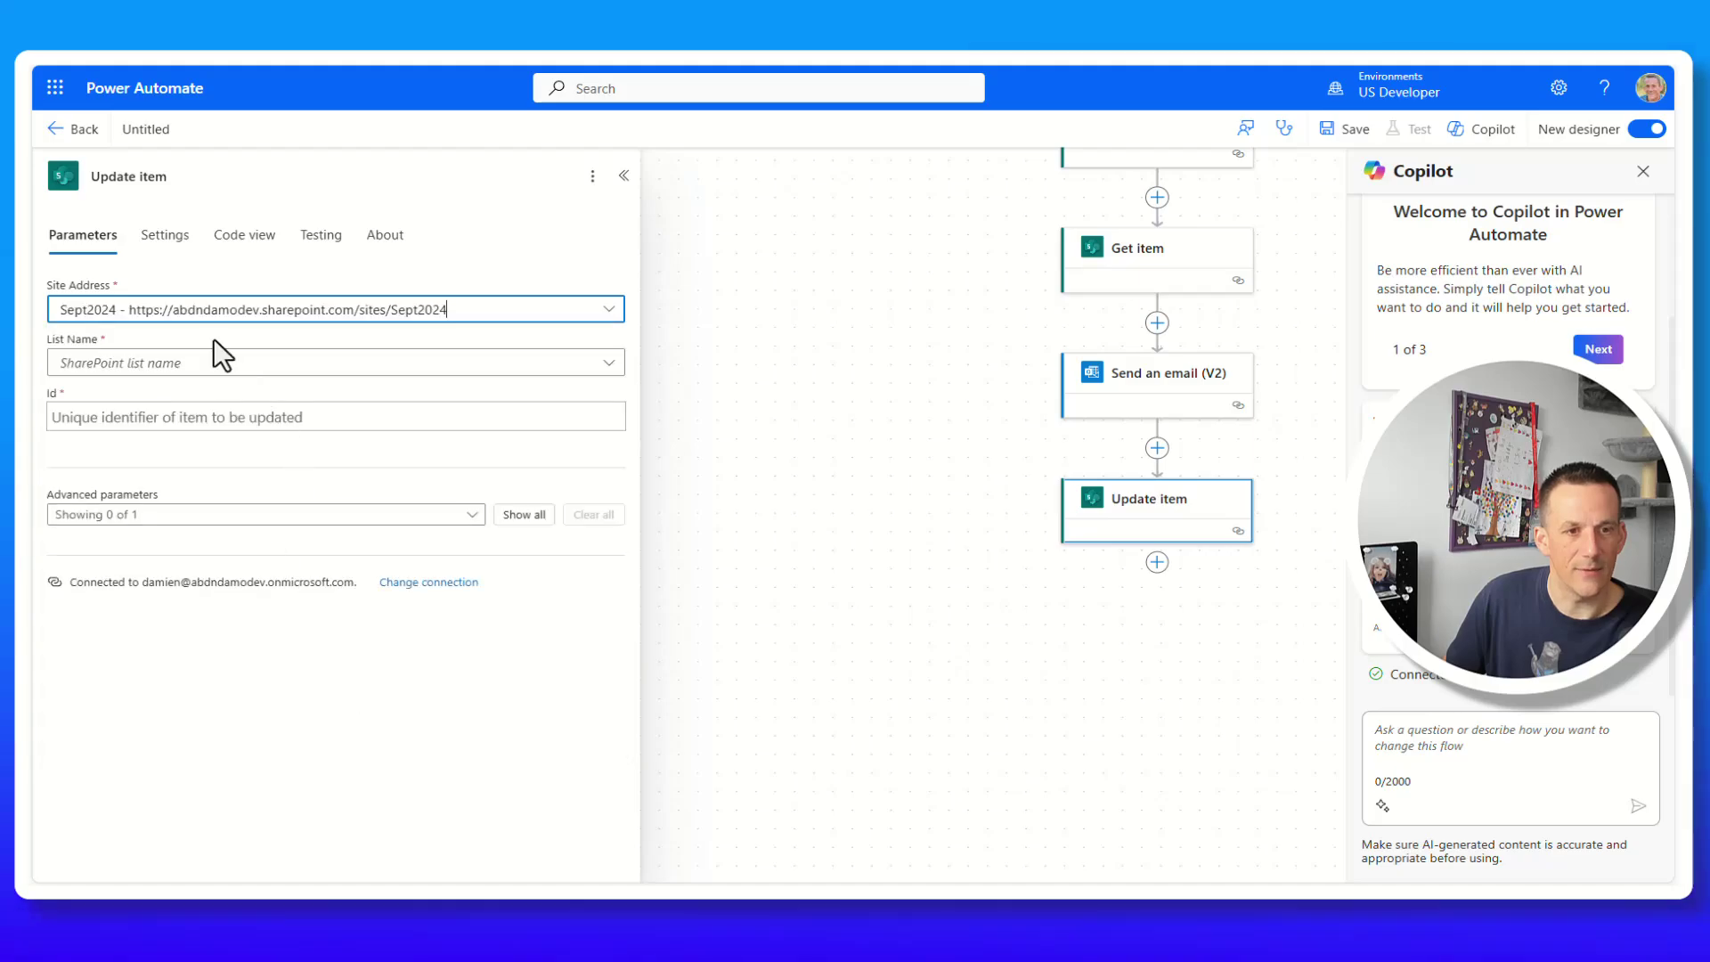
pyautogui.click(214, 361)
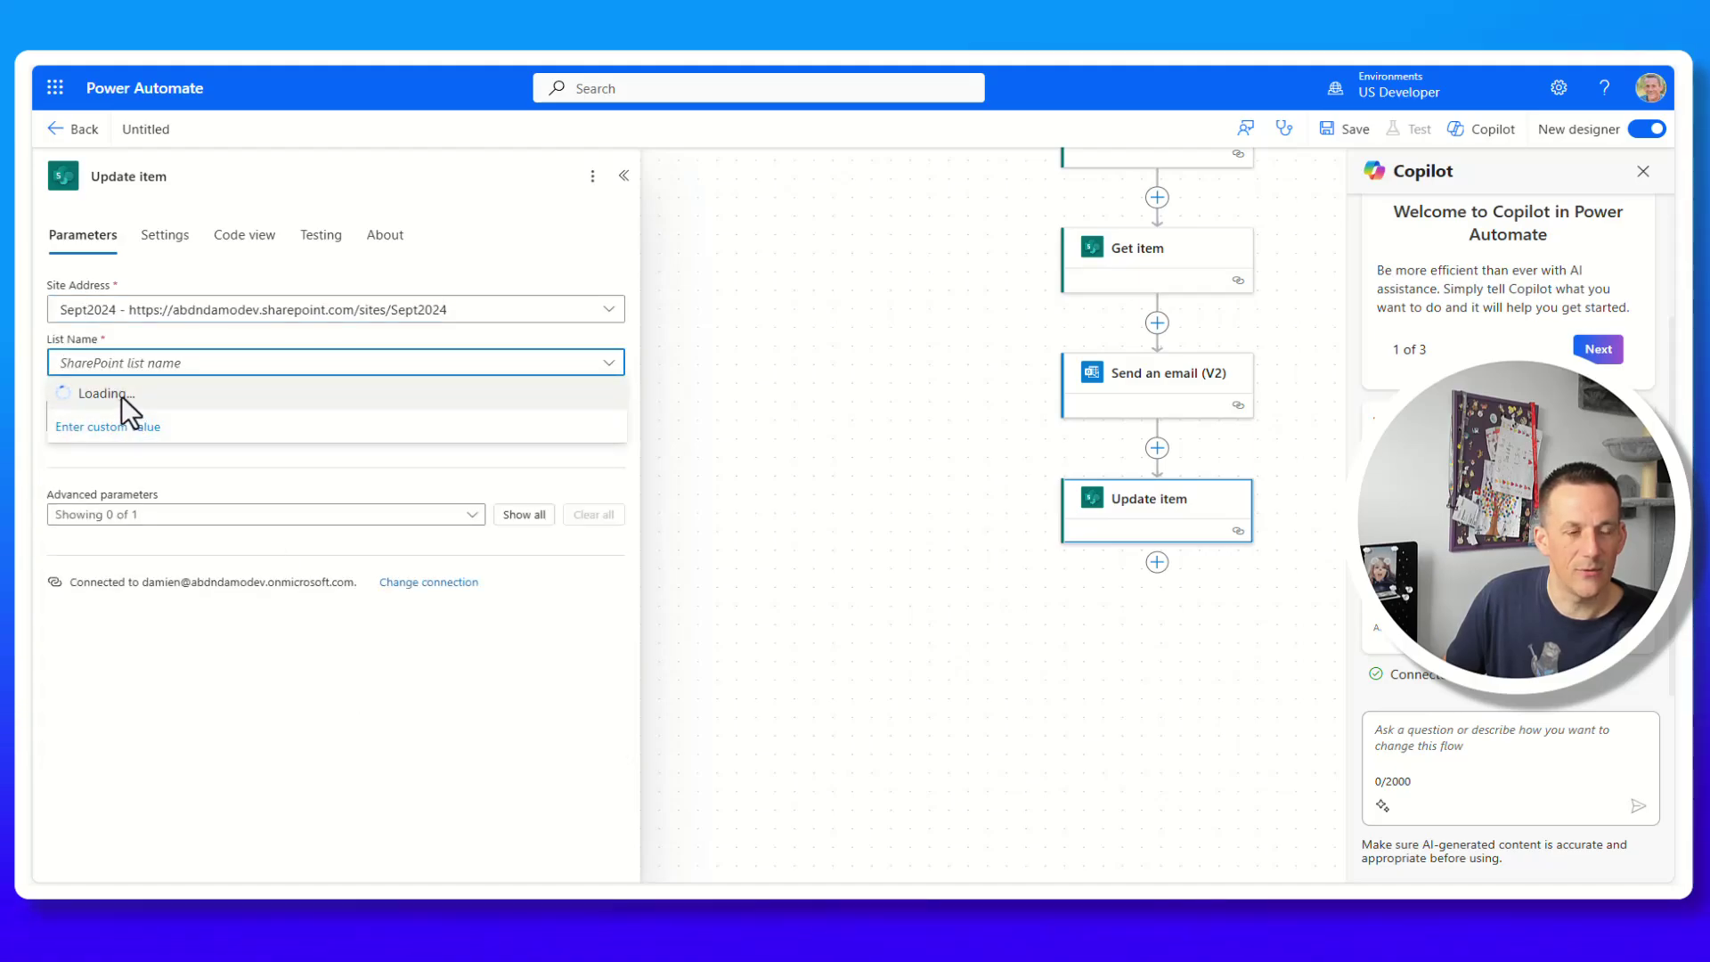
pyautogui.click(98, 393)
# Set the update's Id to the triggering item's ID and Status Value to Info Sent.
pyautogui.click(338, 417)
pyautogui.click(748, 641)
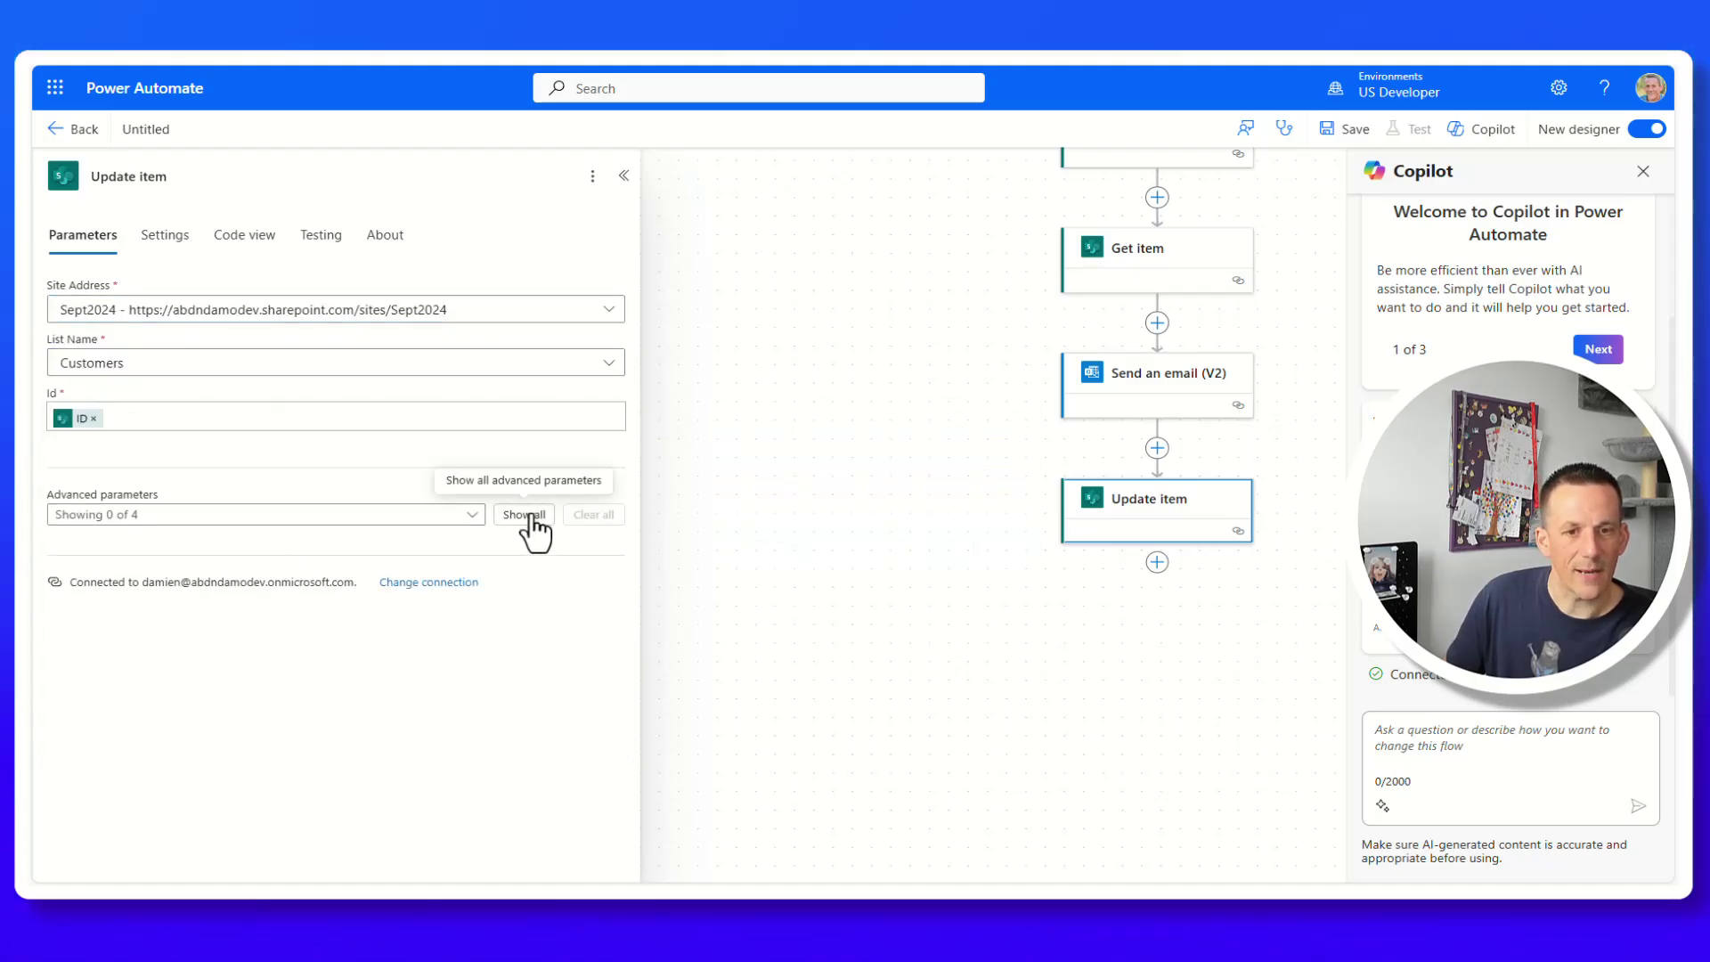
pyautogui.click(533, 517)
pyautogui.click(246, 696)
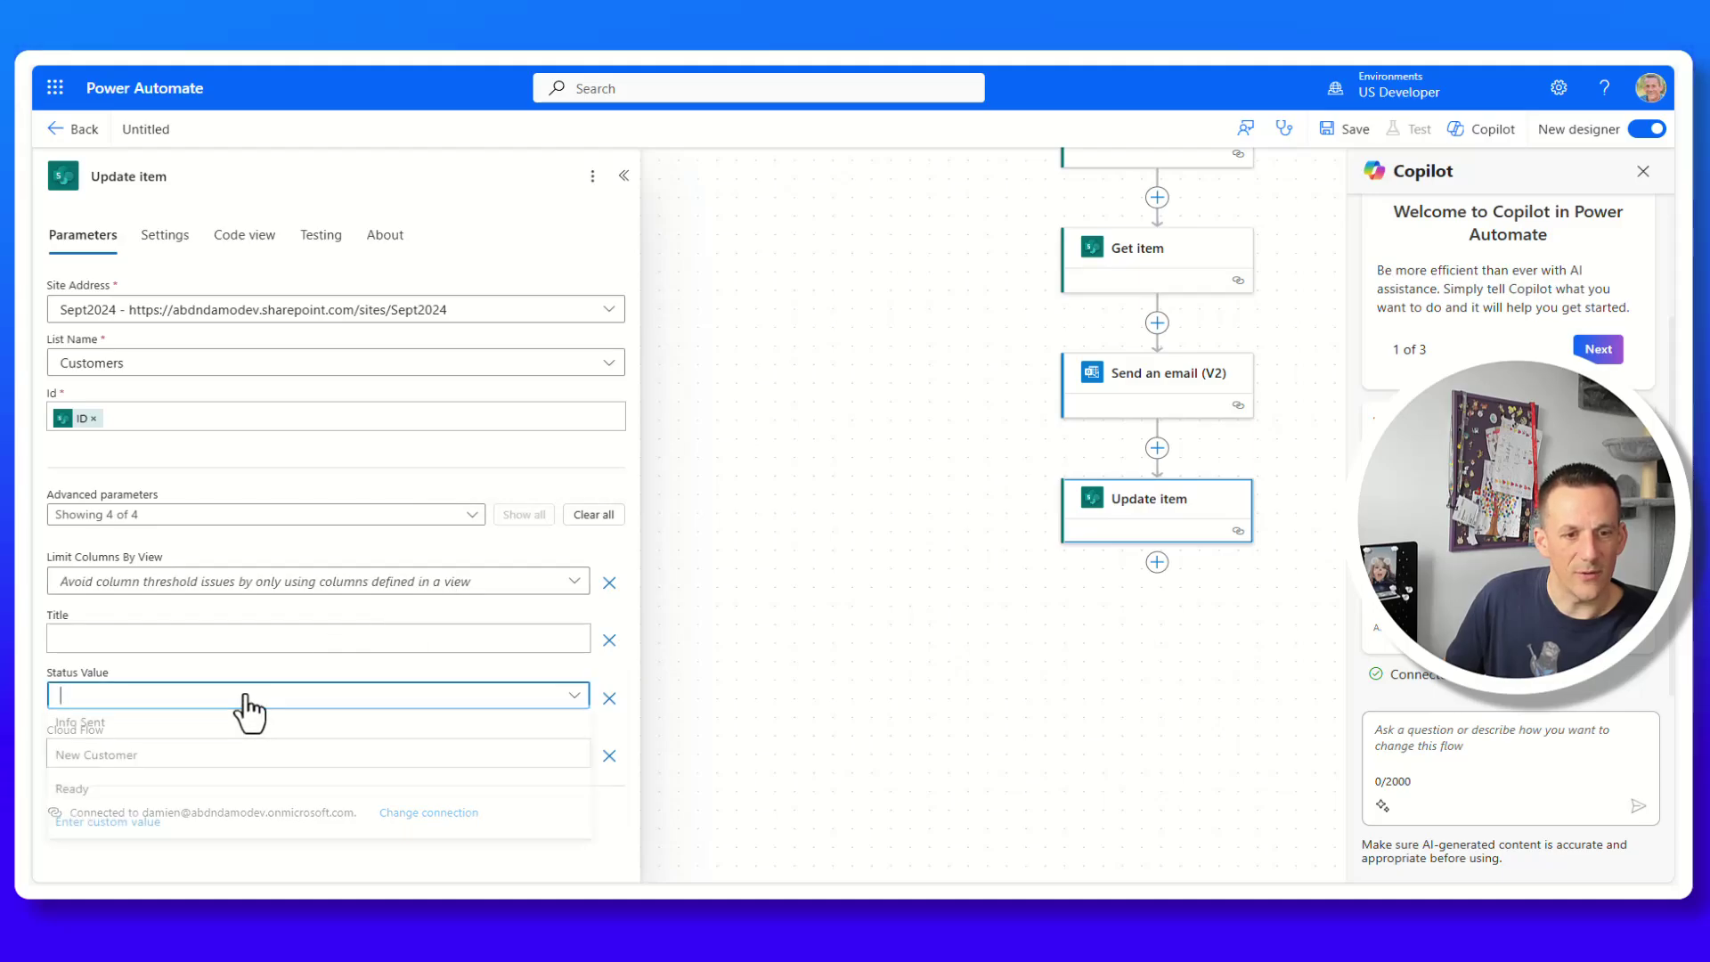
pyautogui.click(110, 729)
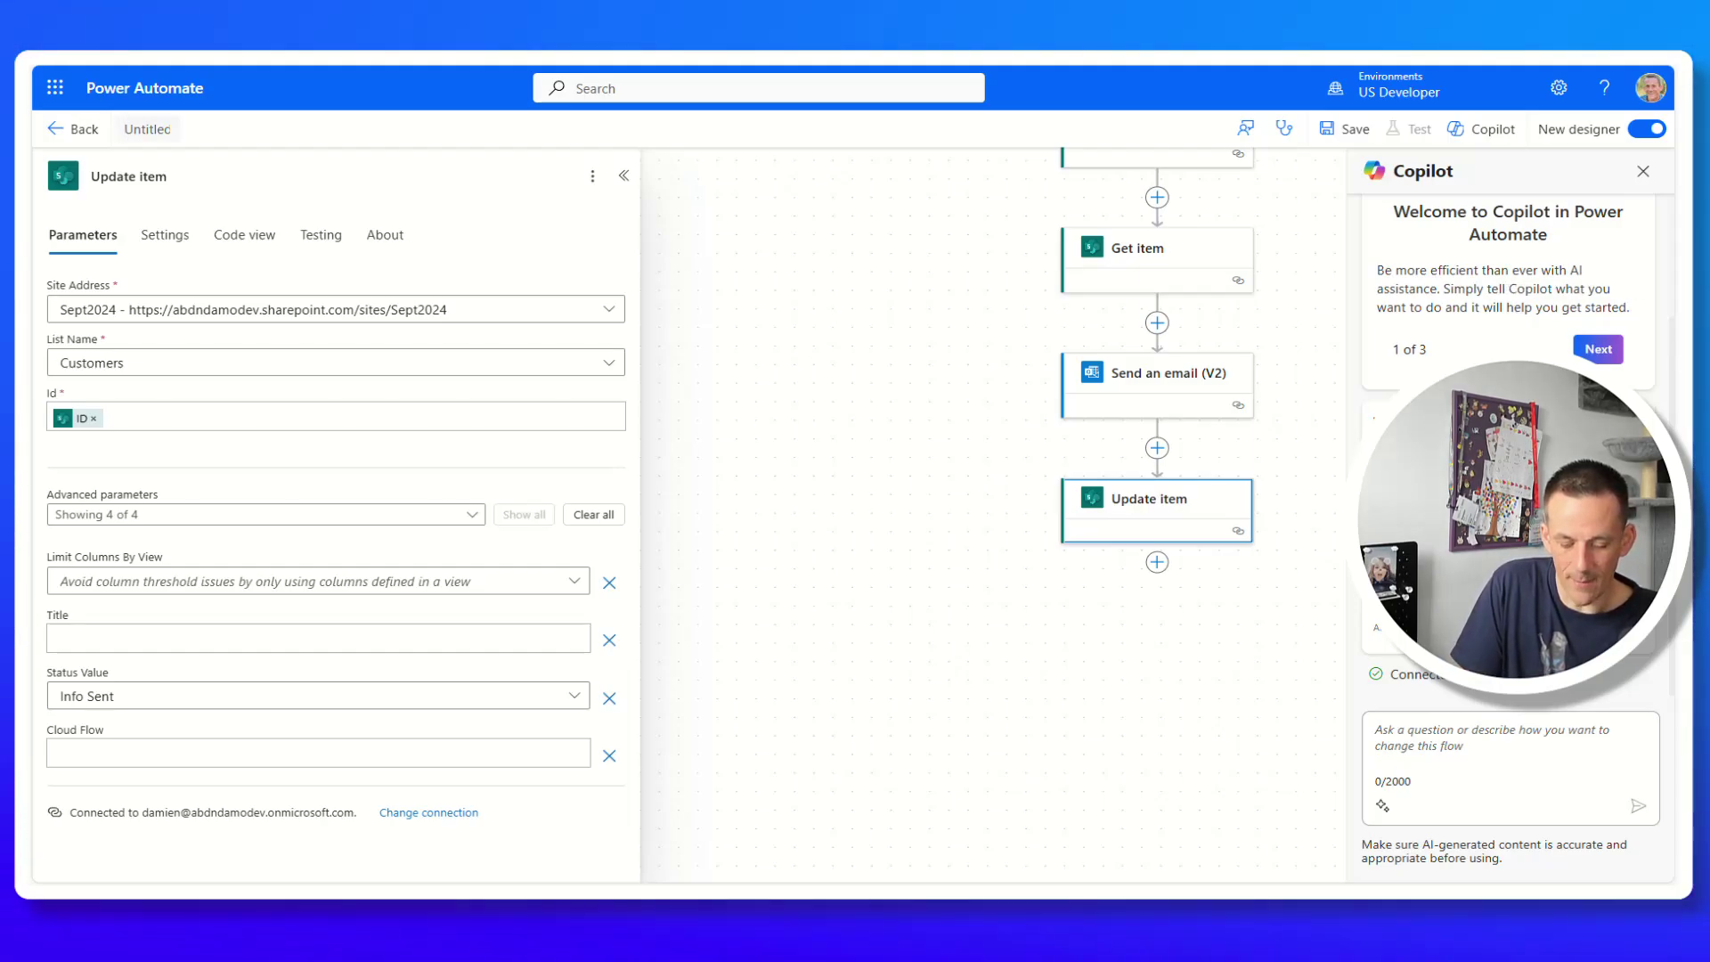
# Rename the flow 'Send Email to Customer', save it, and review the email and Update item steps.
pyautogui.click(147, 128)
pyautogui.write('Send Email to Customer')
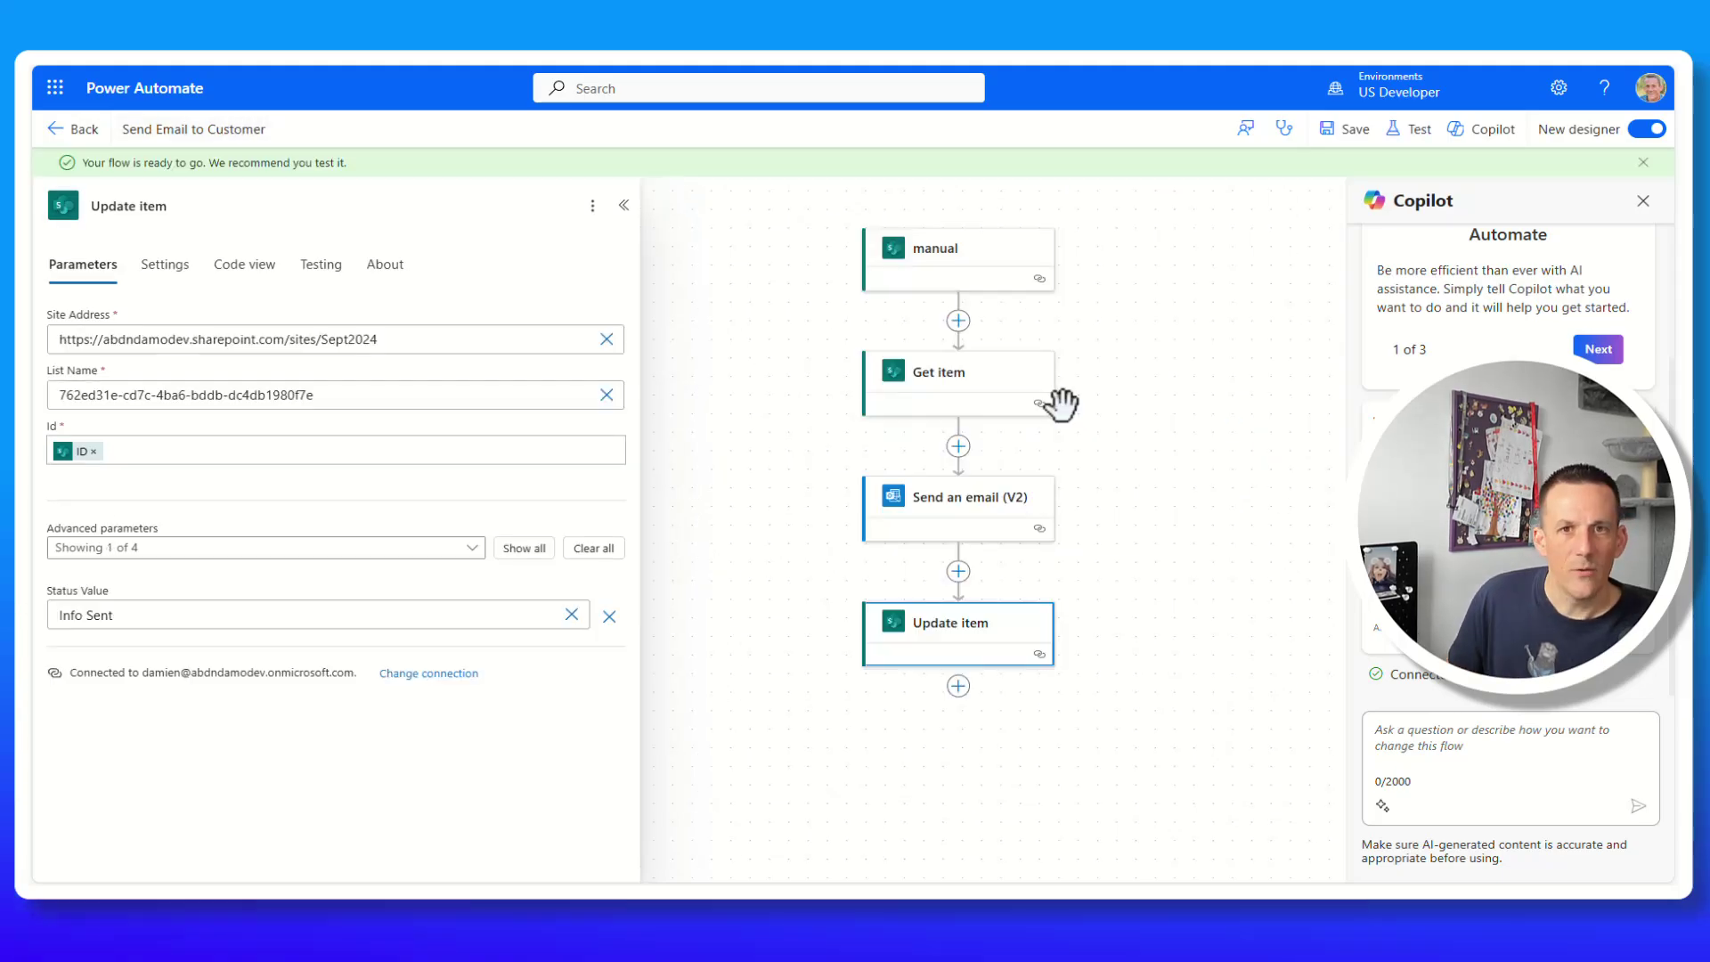
pyautogui.hotkey('ctrl', 's')
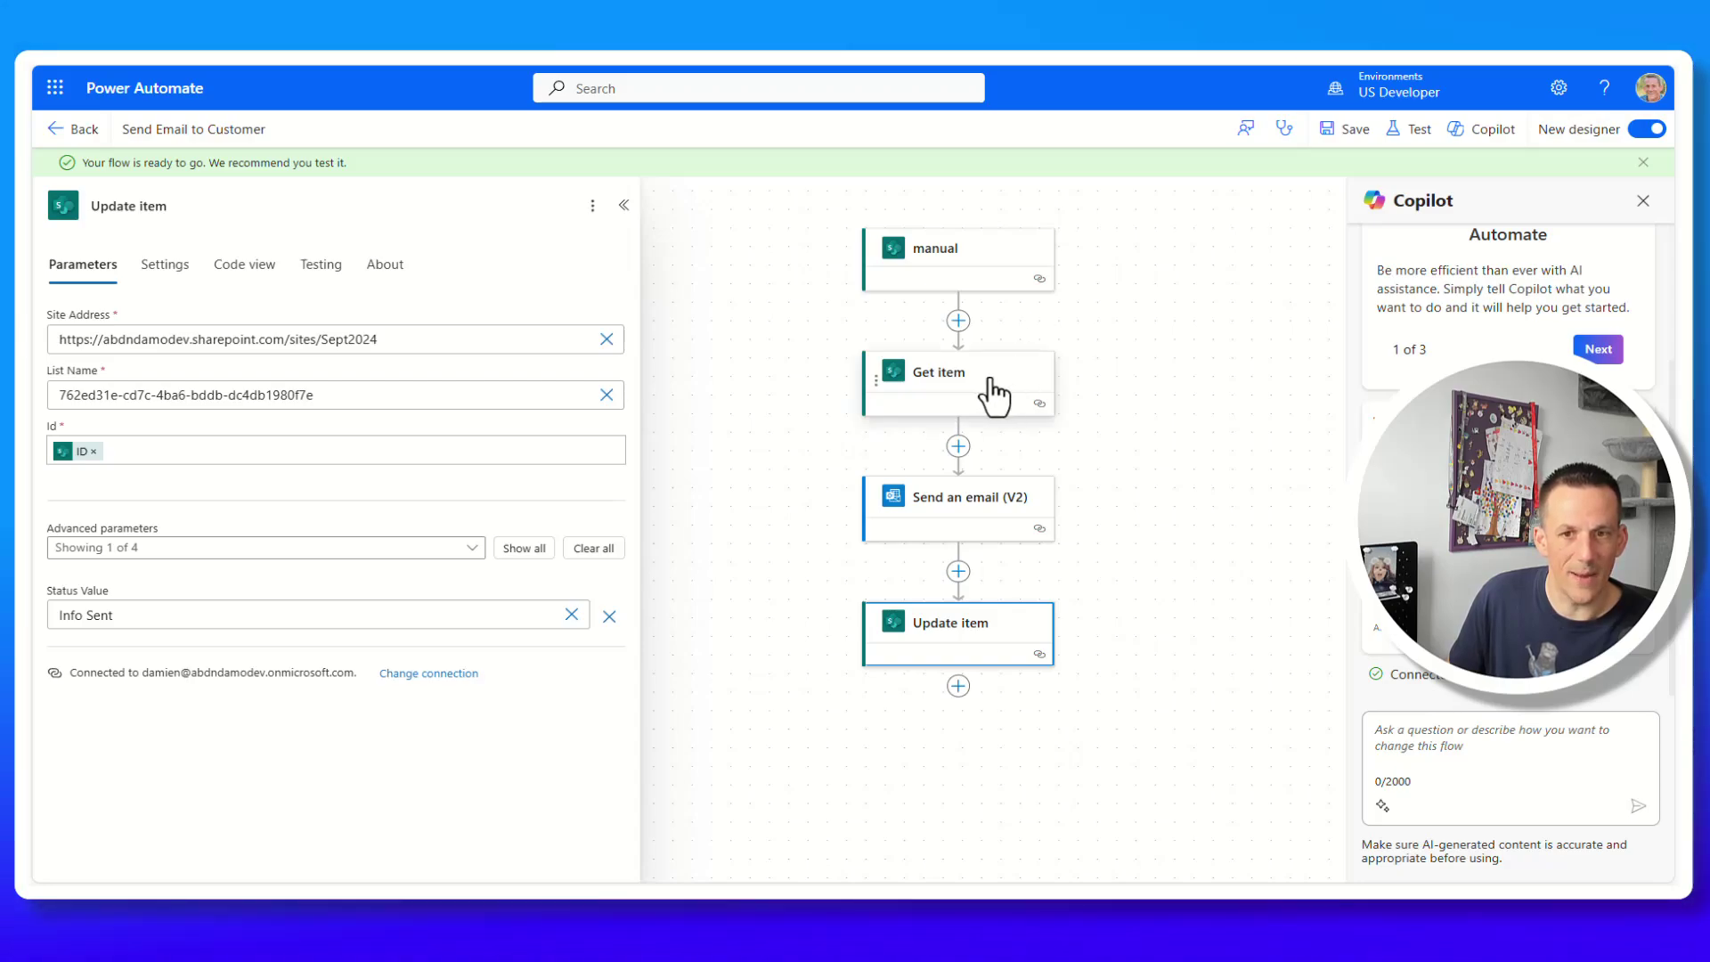
pyautogui.click(1028, 513)
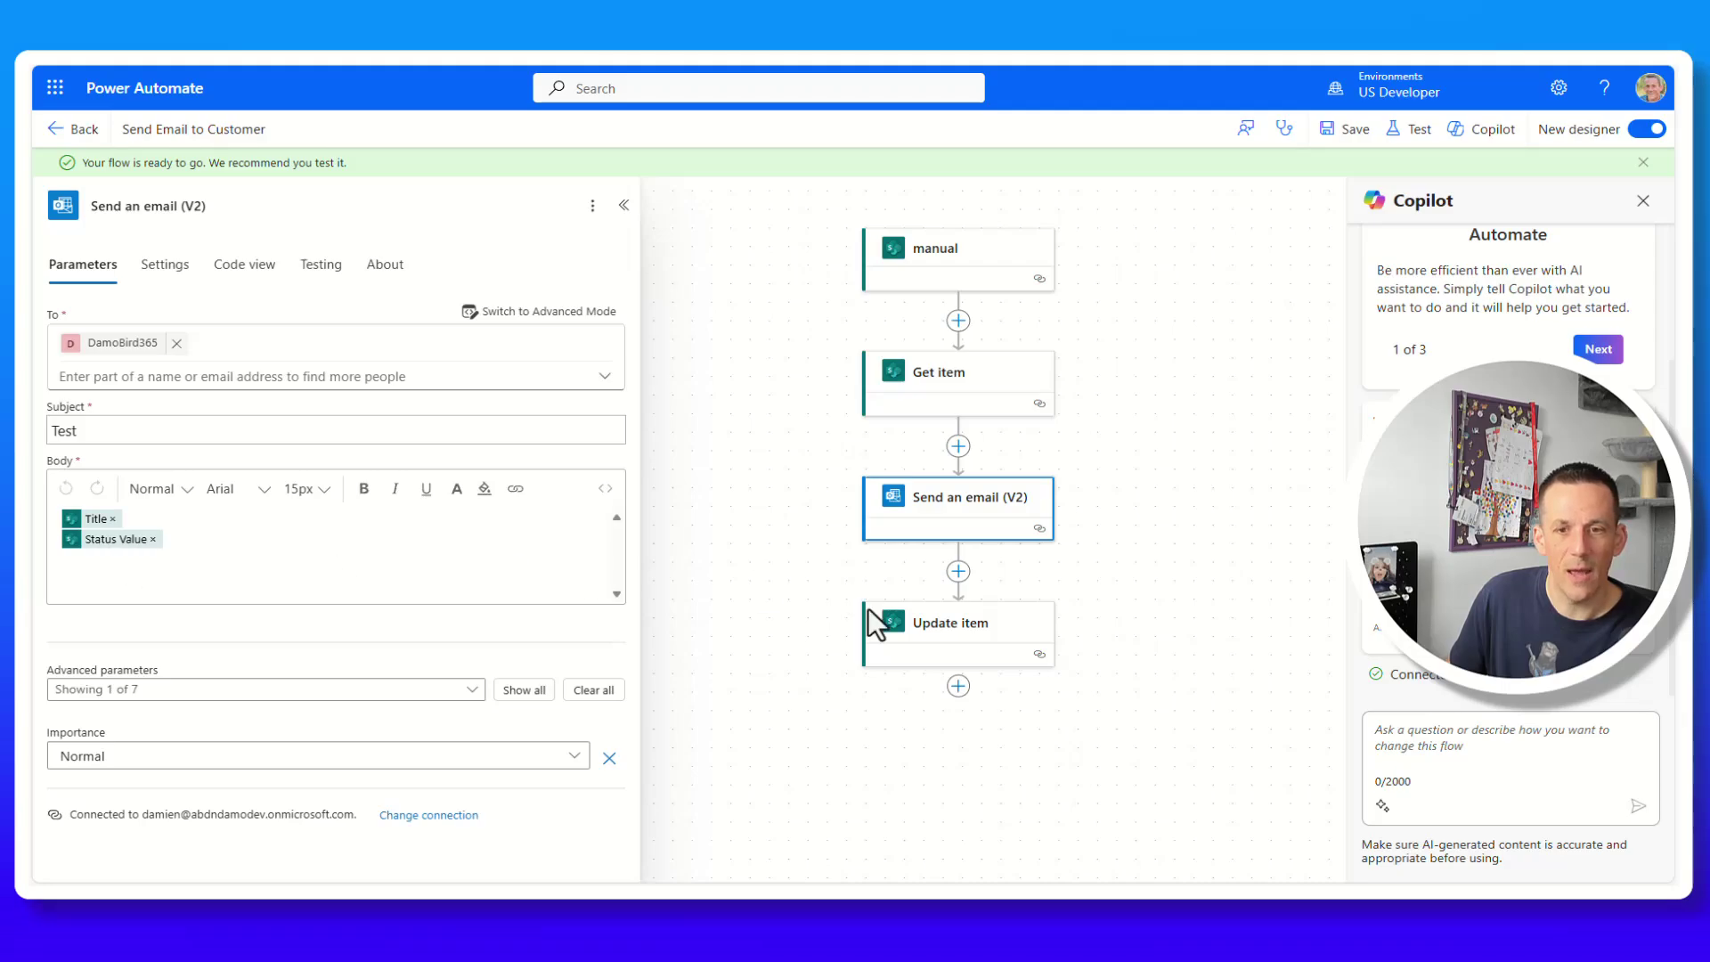
pyautogui.click(967, 634)
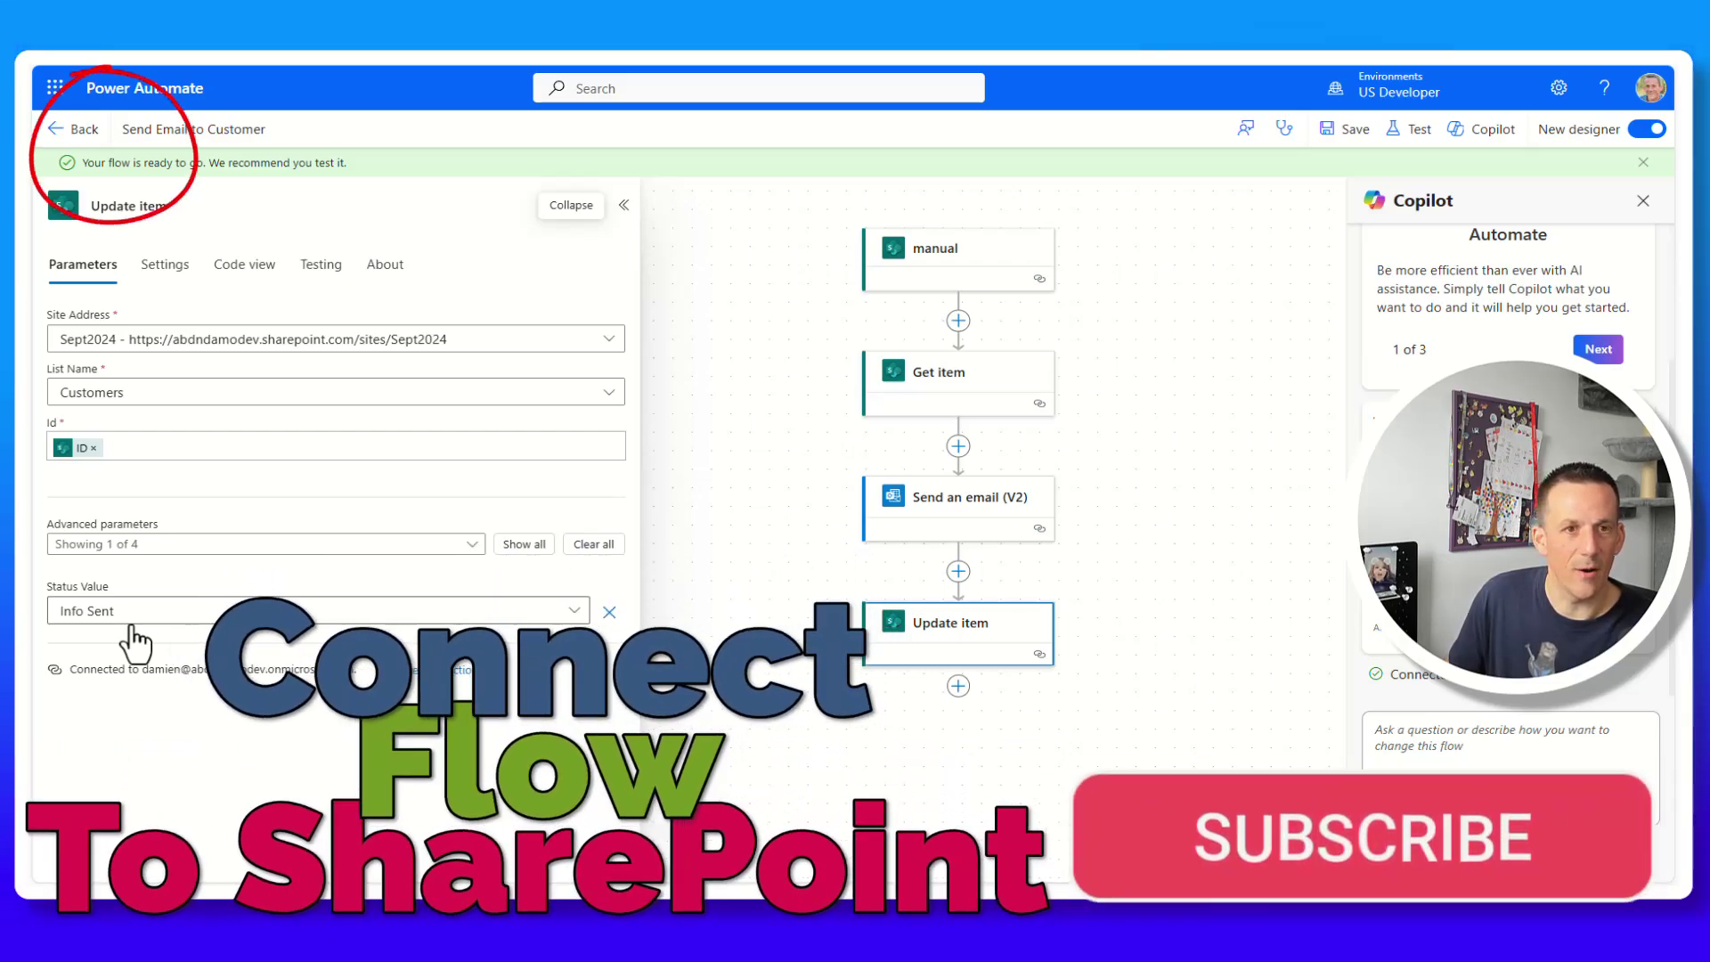
# From the flow's details page, copy its ID via Export > Get flow identifier.
pyautogui.click(64, 130)
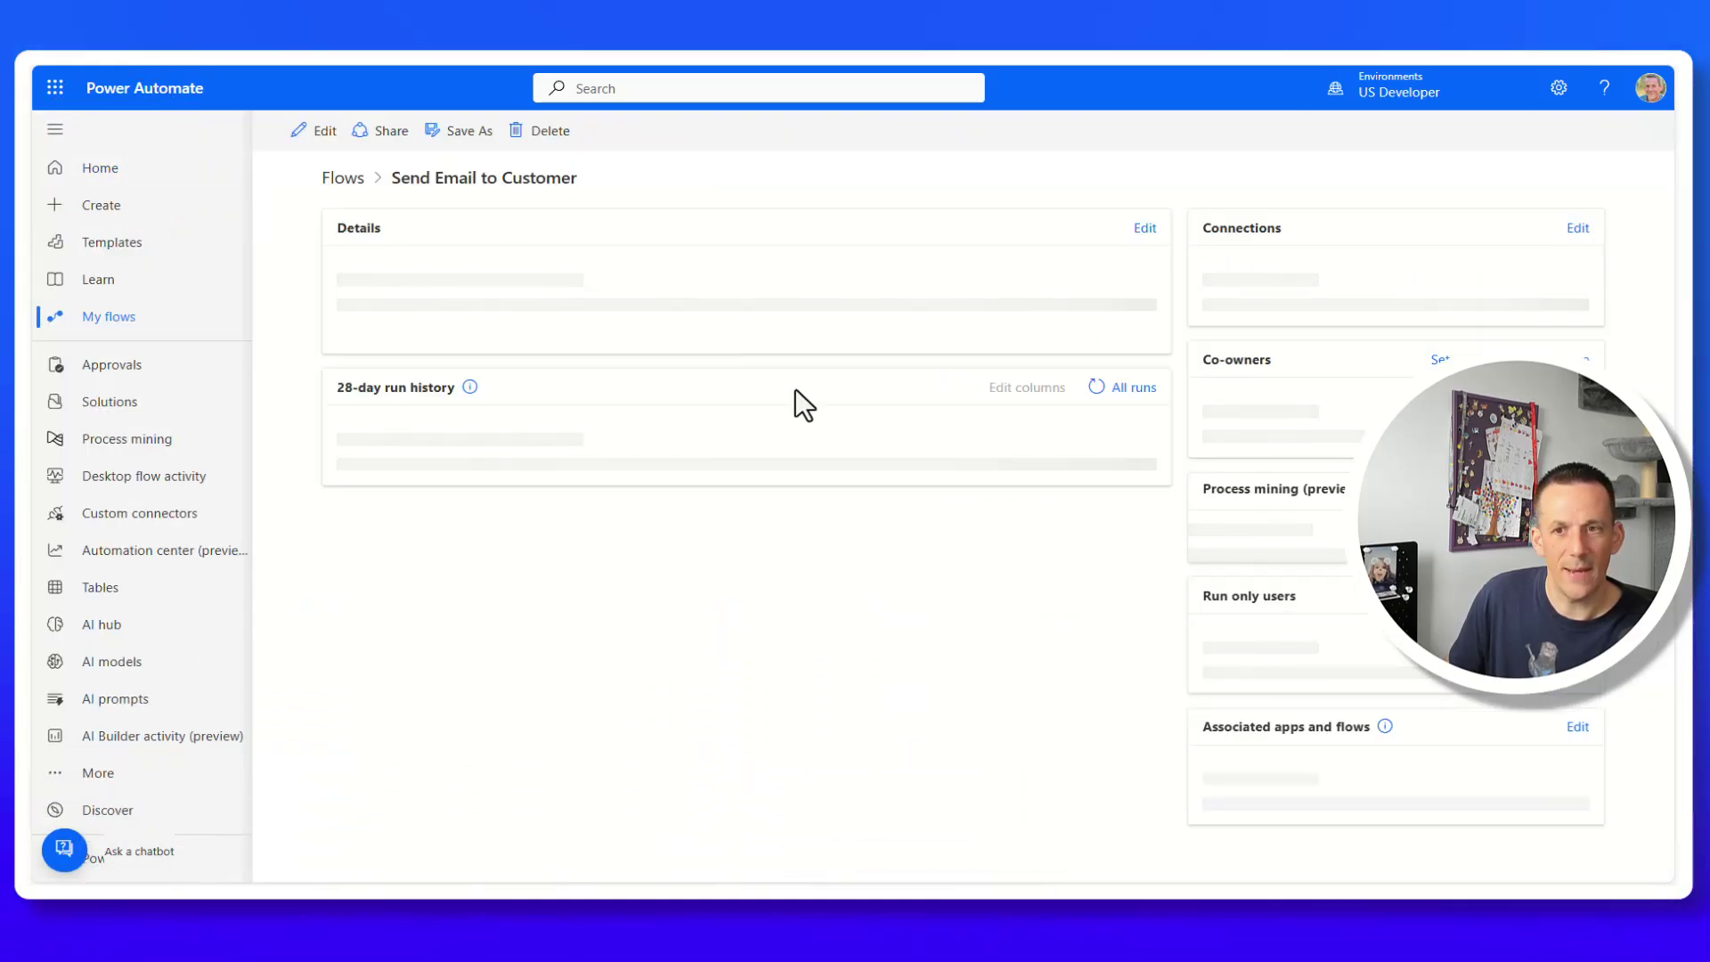
pyautogui.click(742, 134)
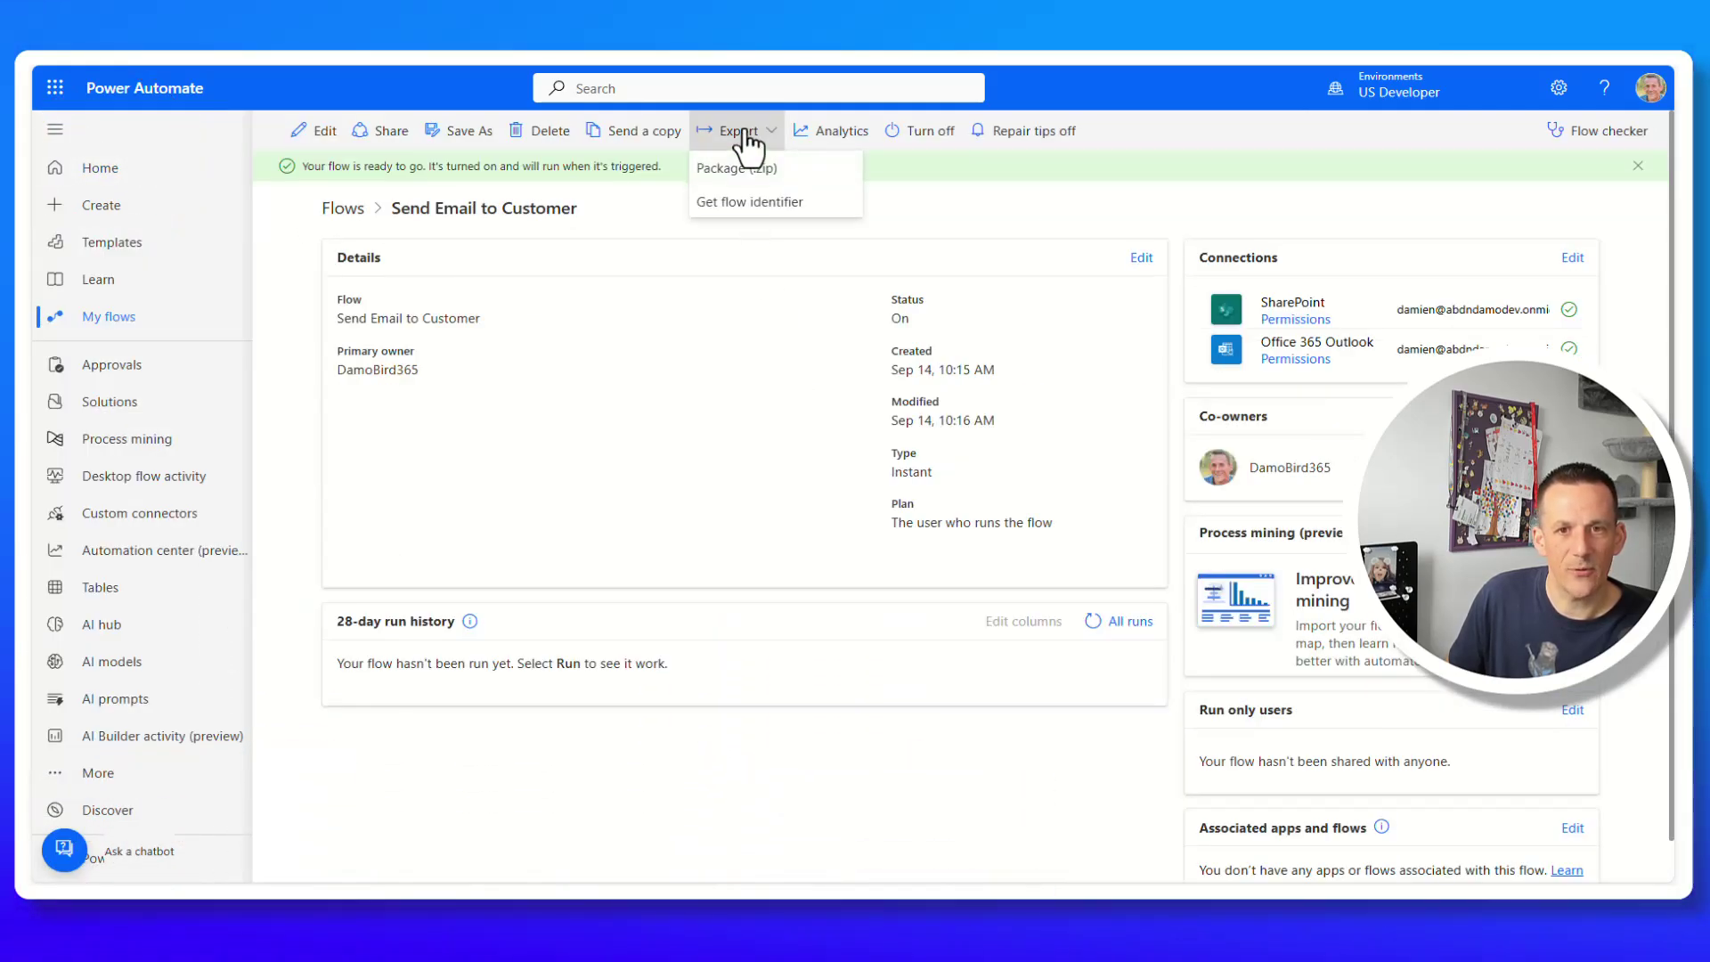
pyautogui.click(771, 203)
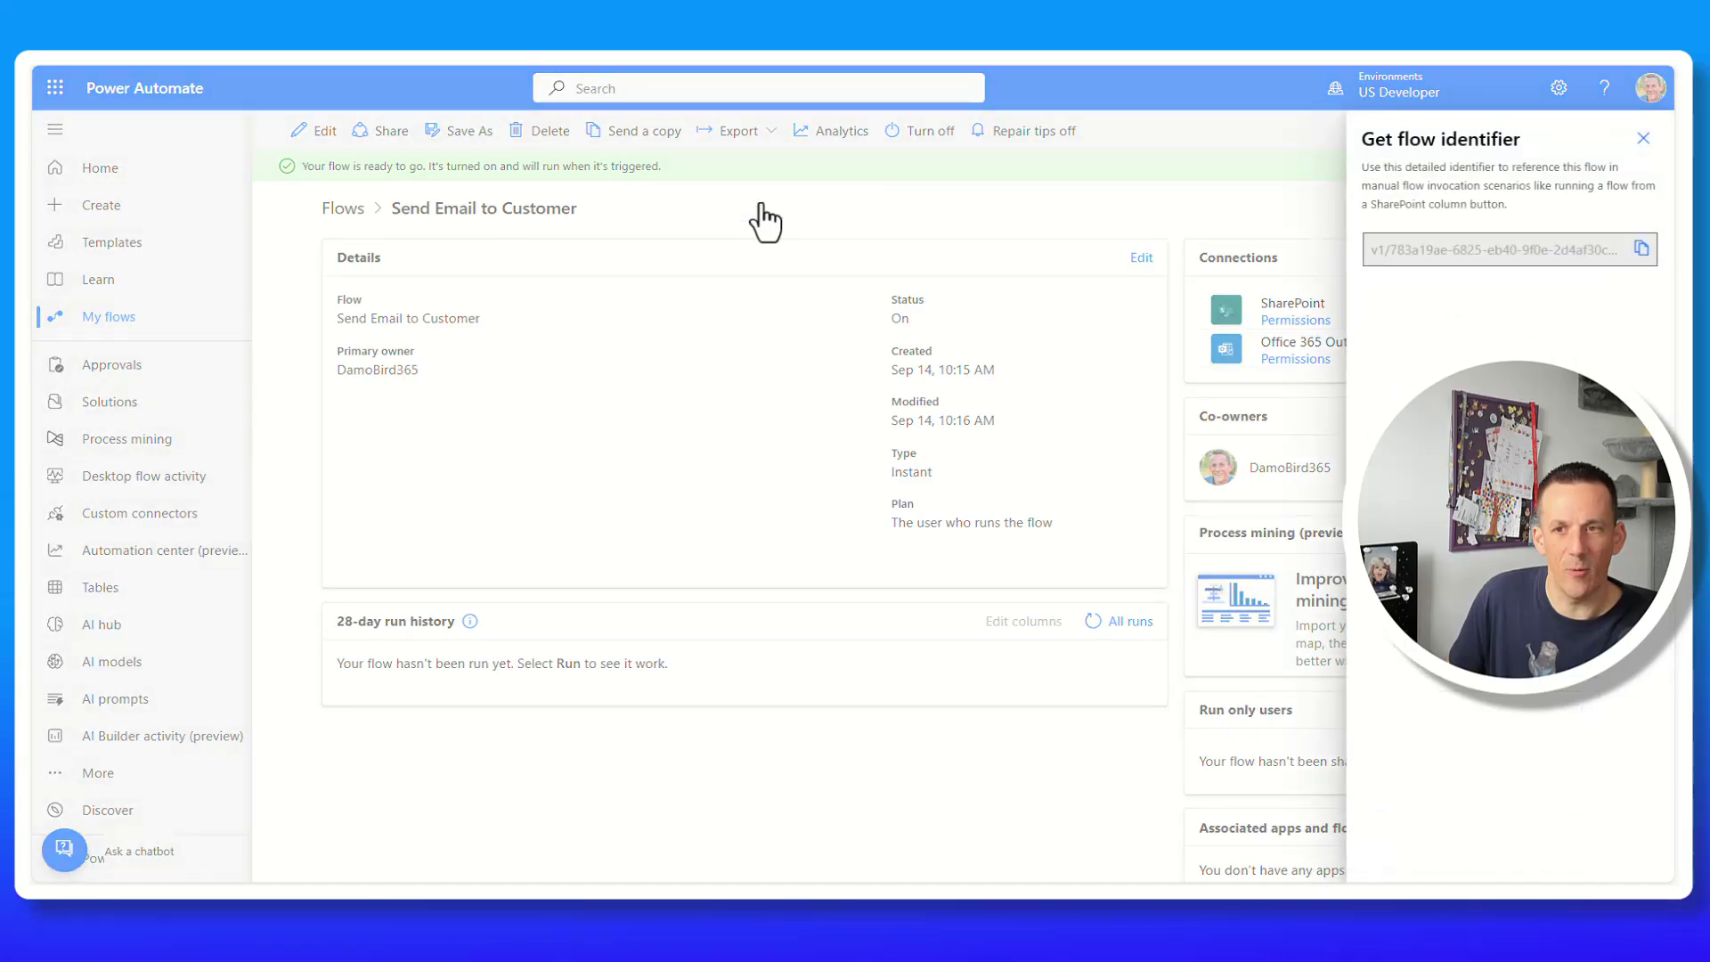
pyautogui.click(1641, 249)
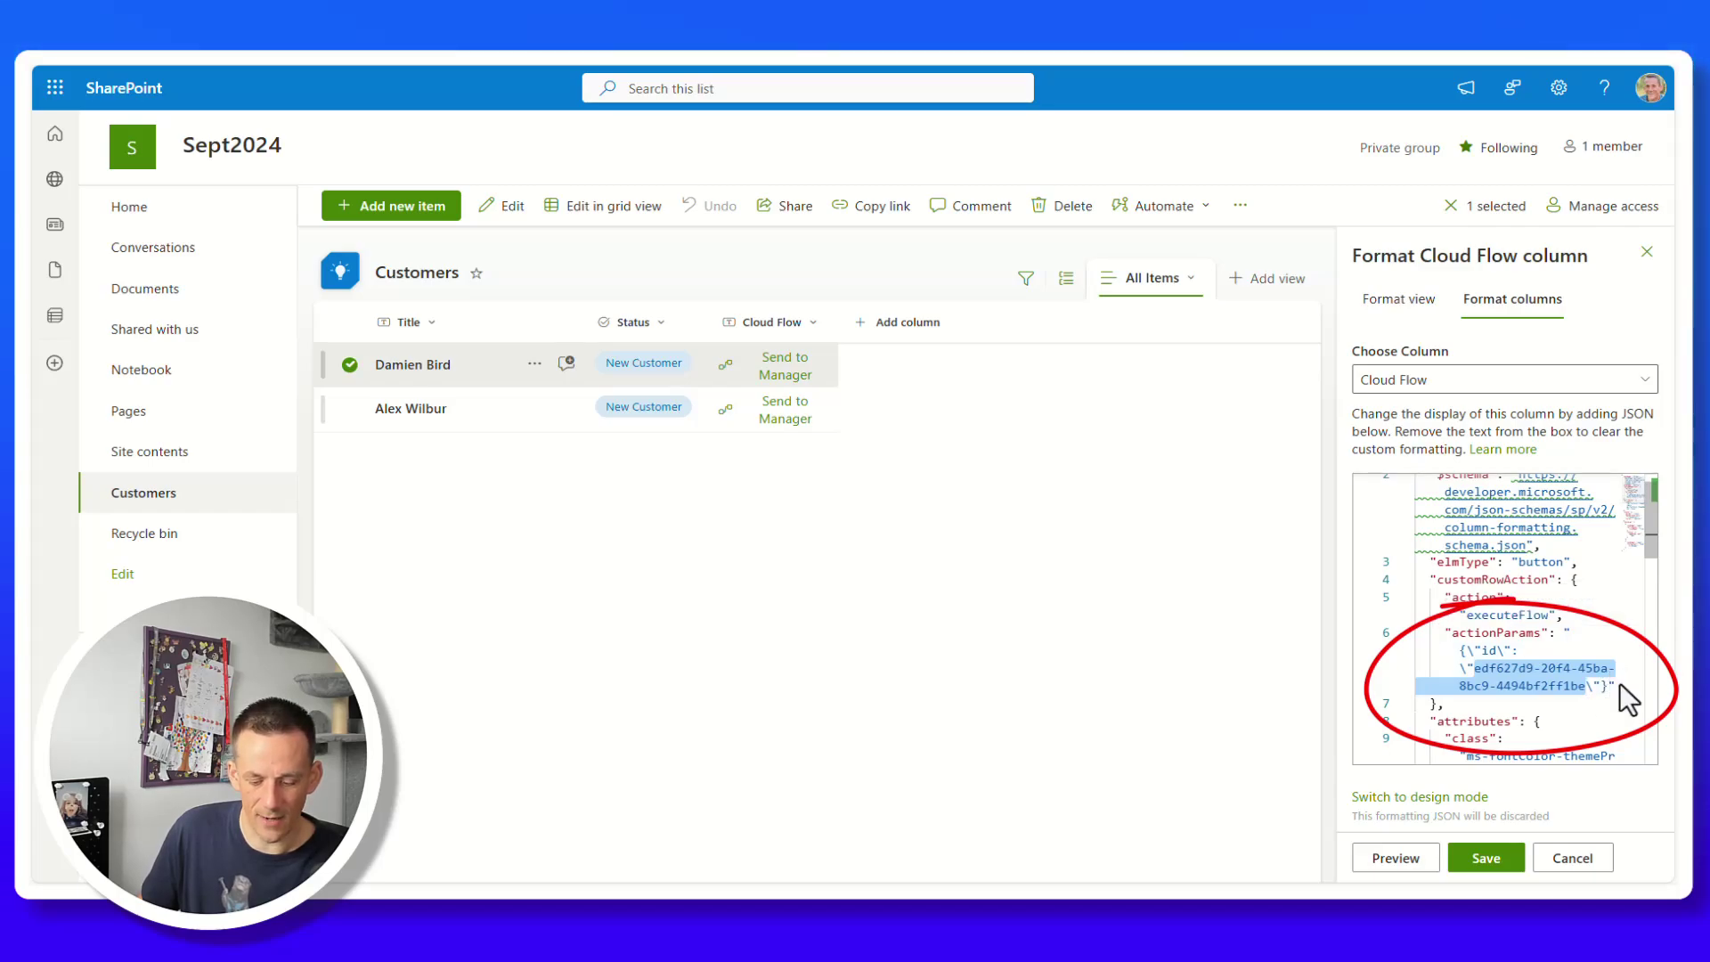
# Paste the new flow identifier over the old id in the Cloud Flow JSON and save.
pyautogui.hotkey('ctrl', 'v')
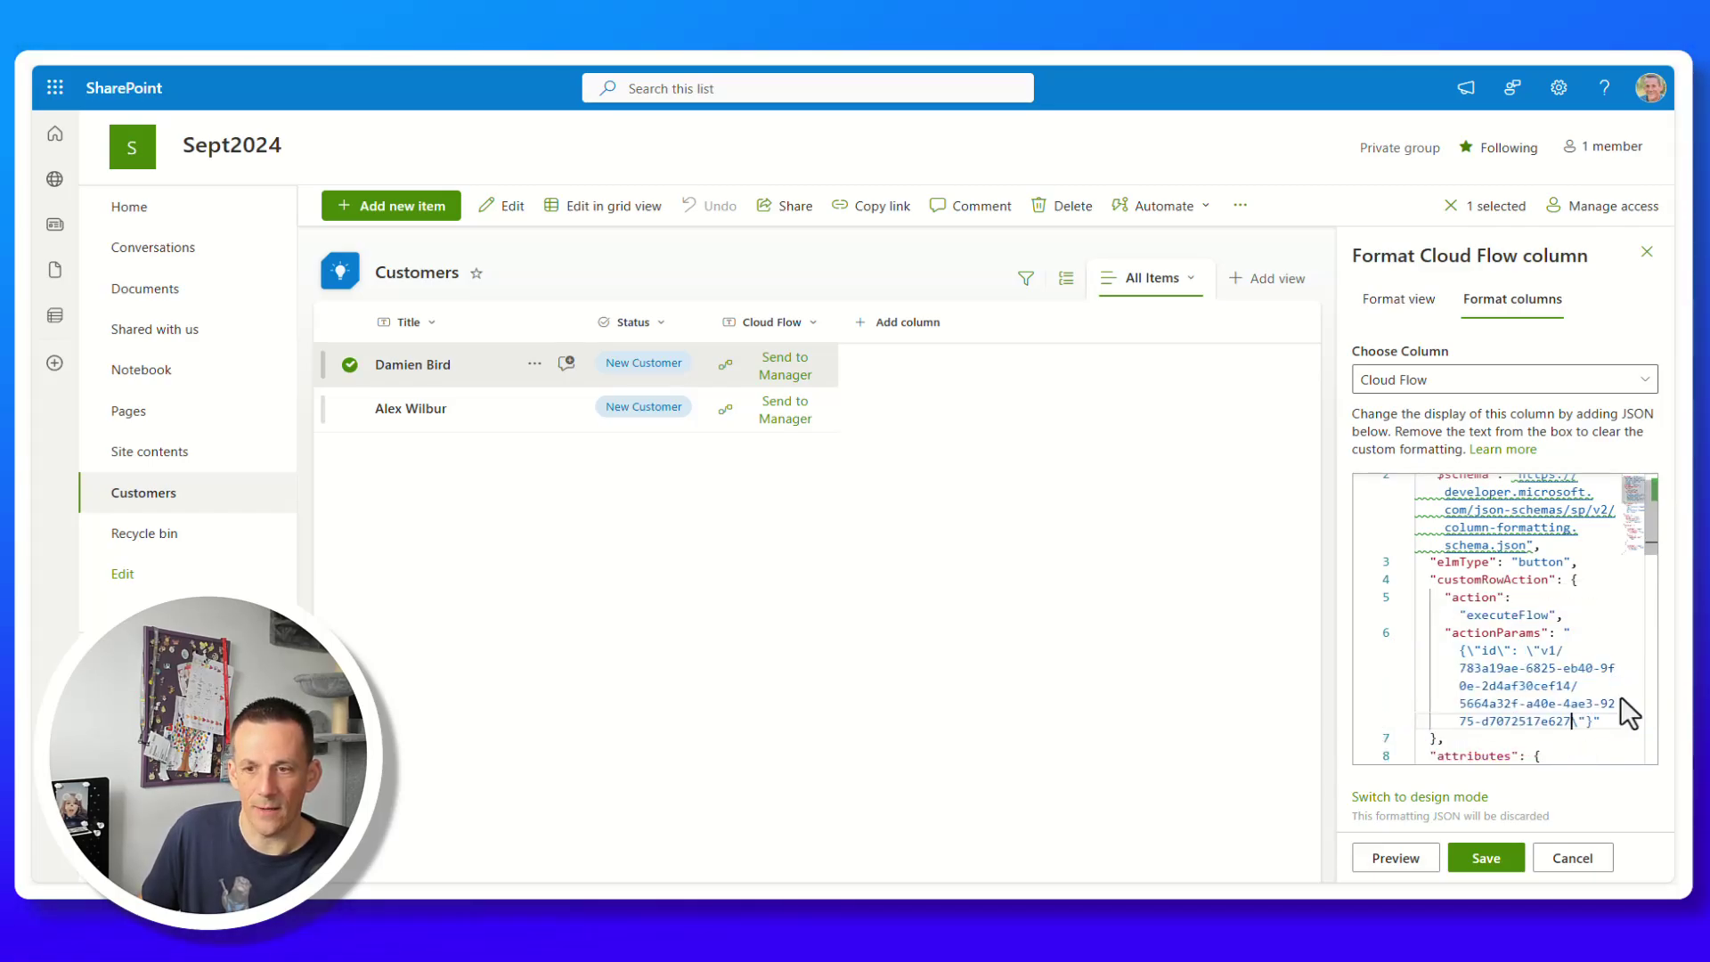
pyautogui.click(1486, 855)
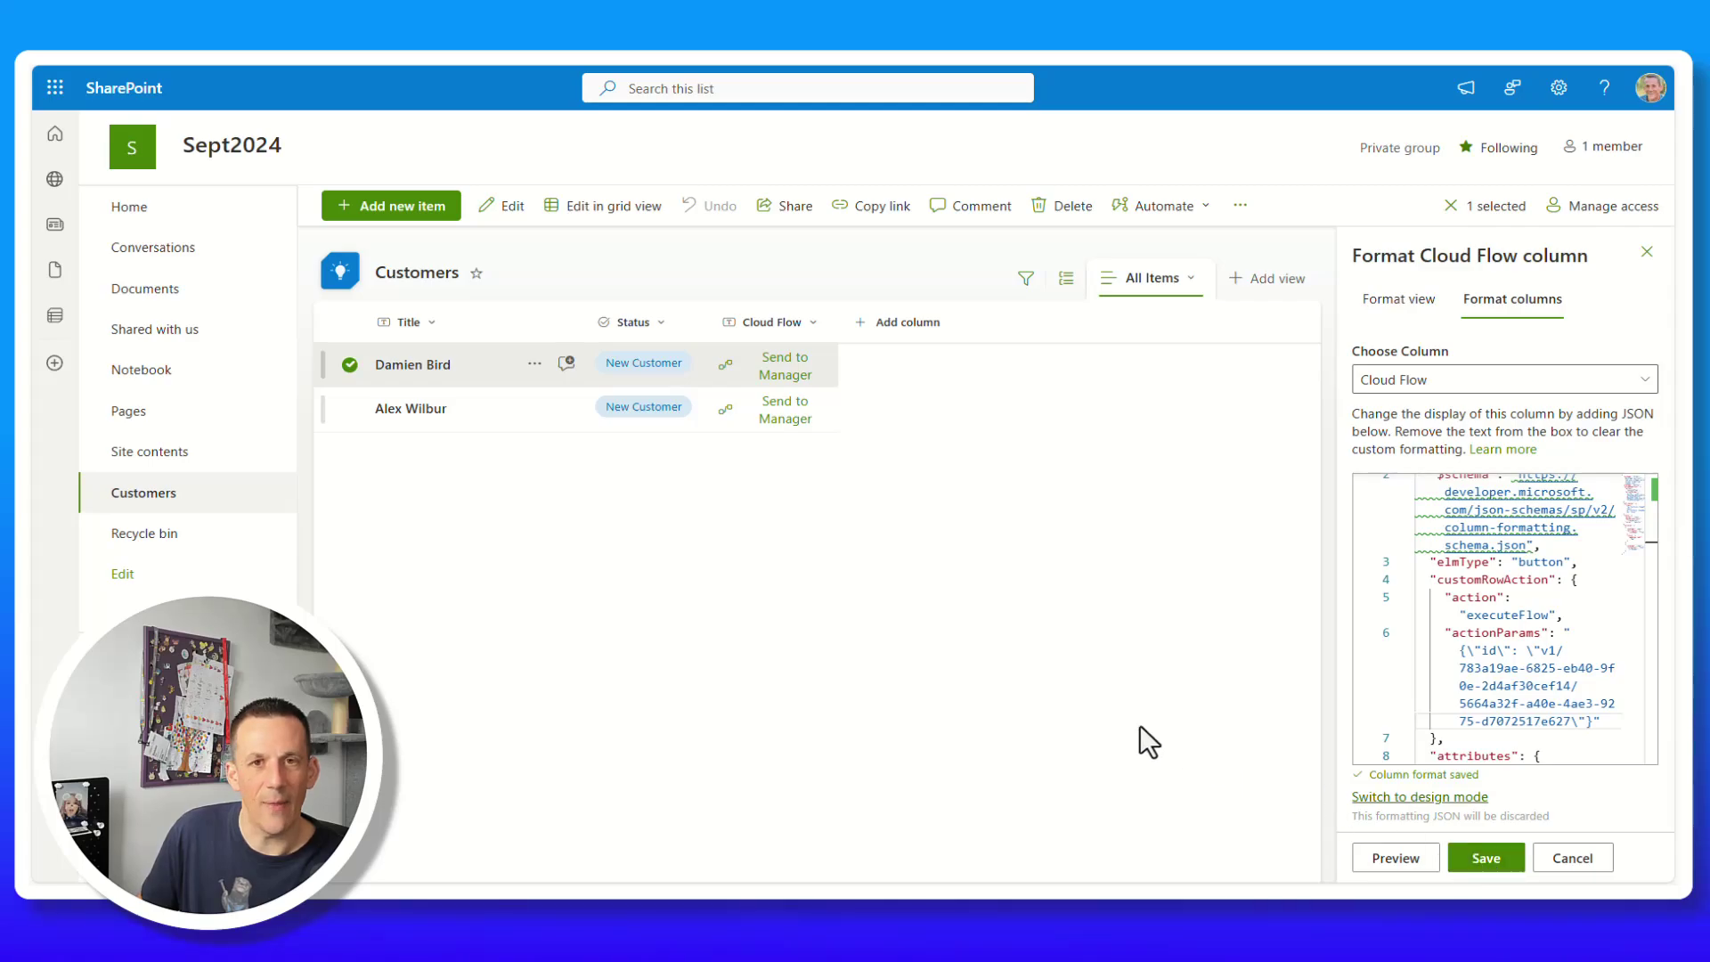
# Run Send Email to Customer for the first customer and refresh its run history.
pyautogui.click(784, 372)
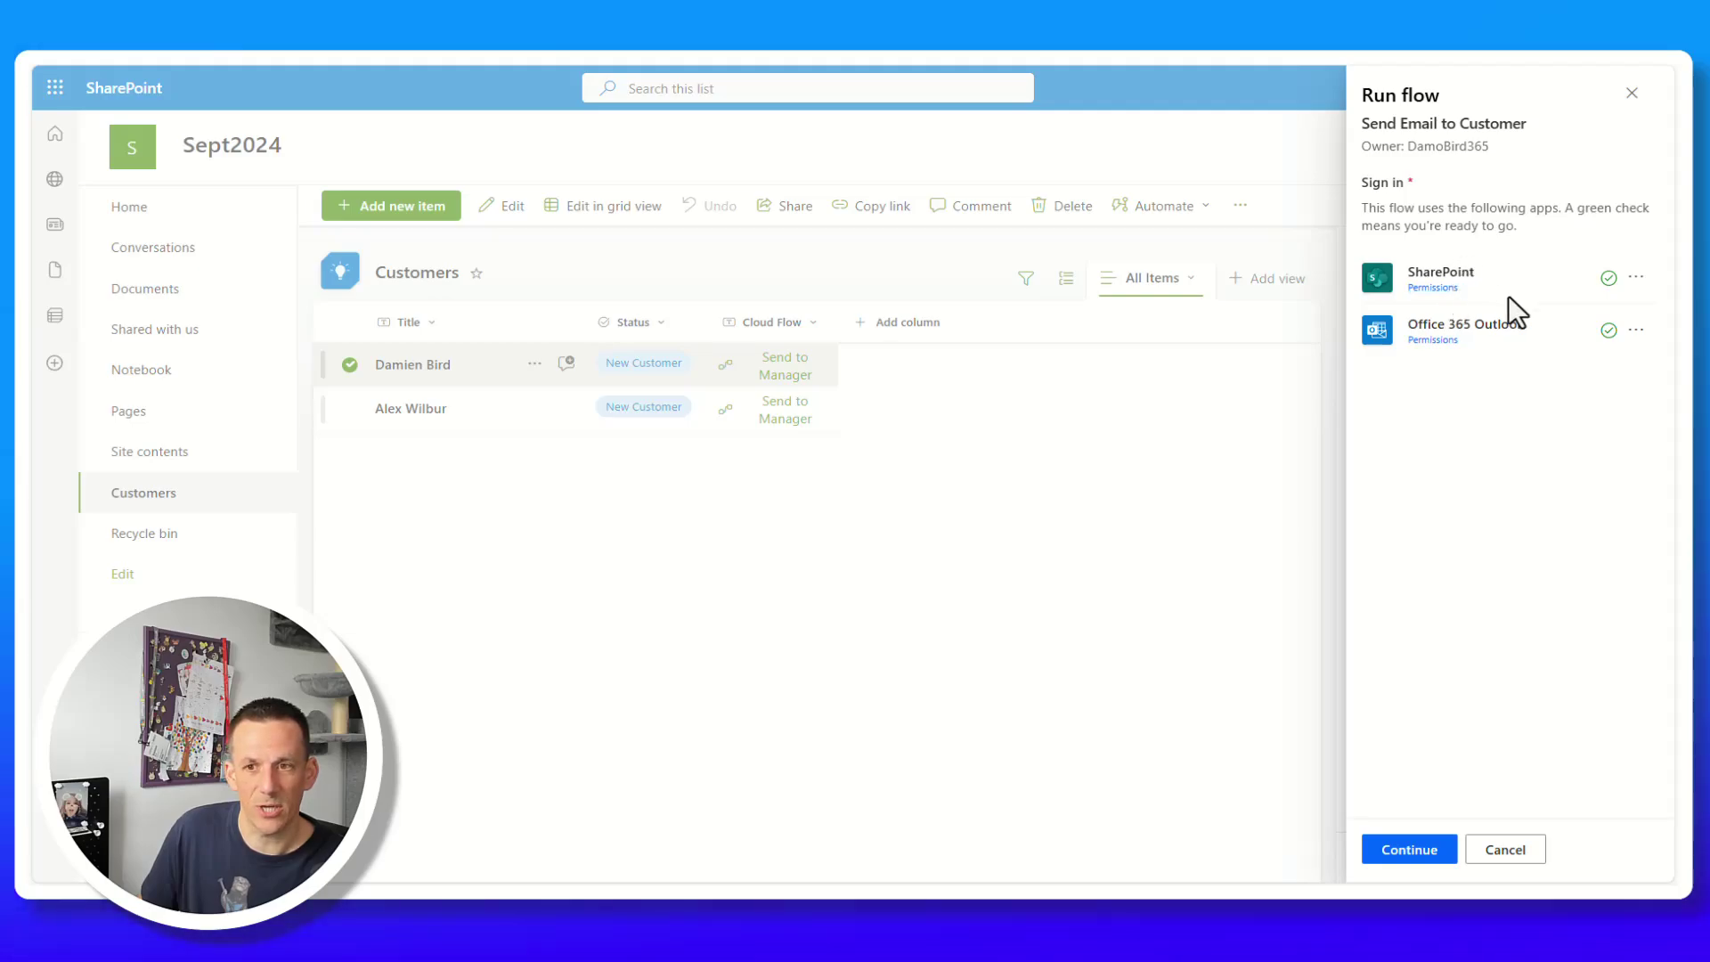
pyautogui.click(1413, 854)
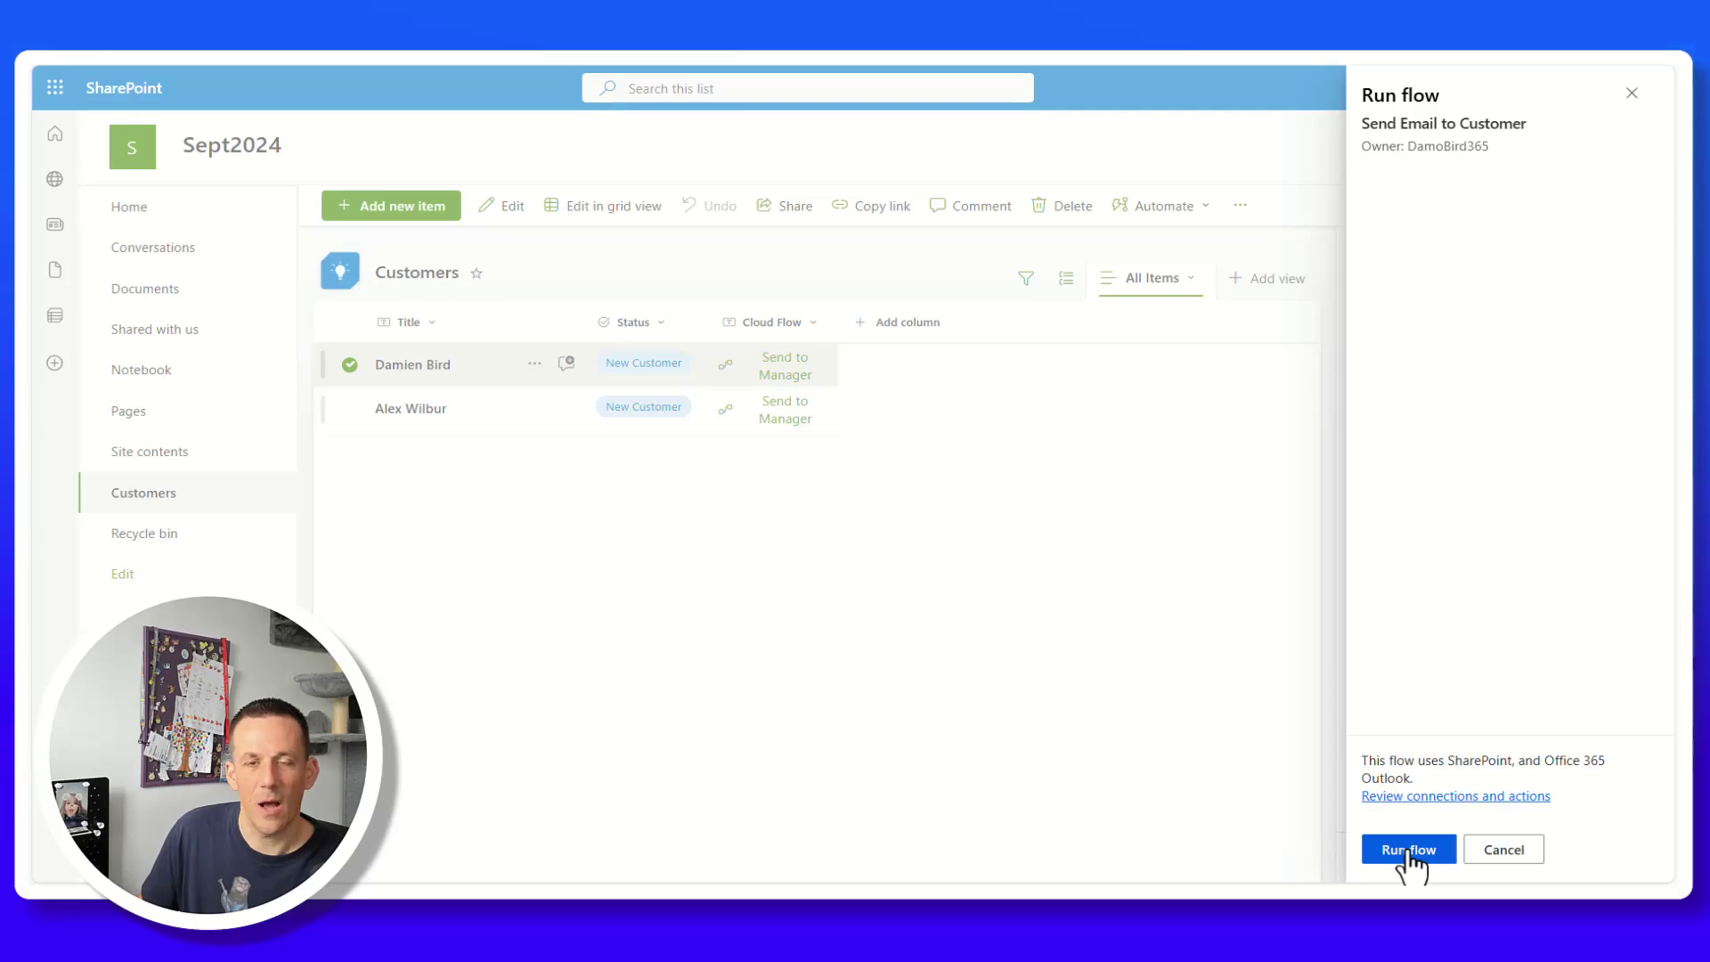
pyautogui.click(1408, 850)
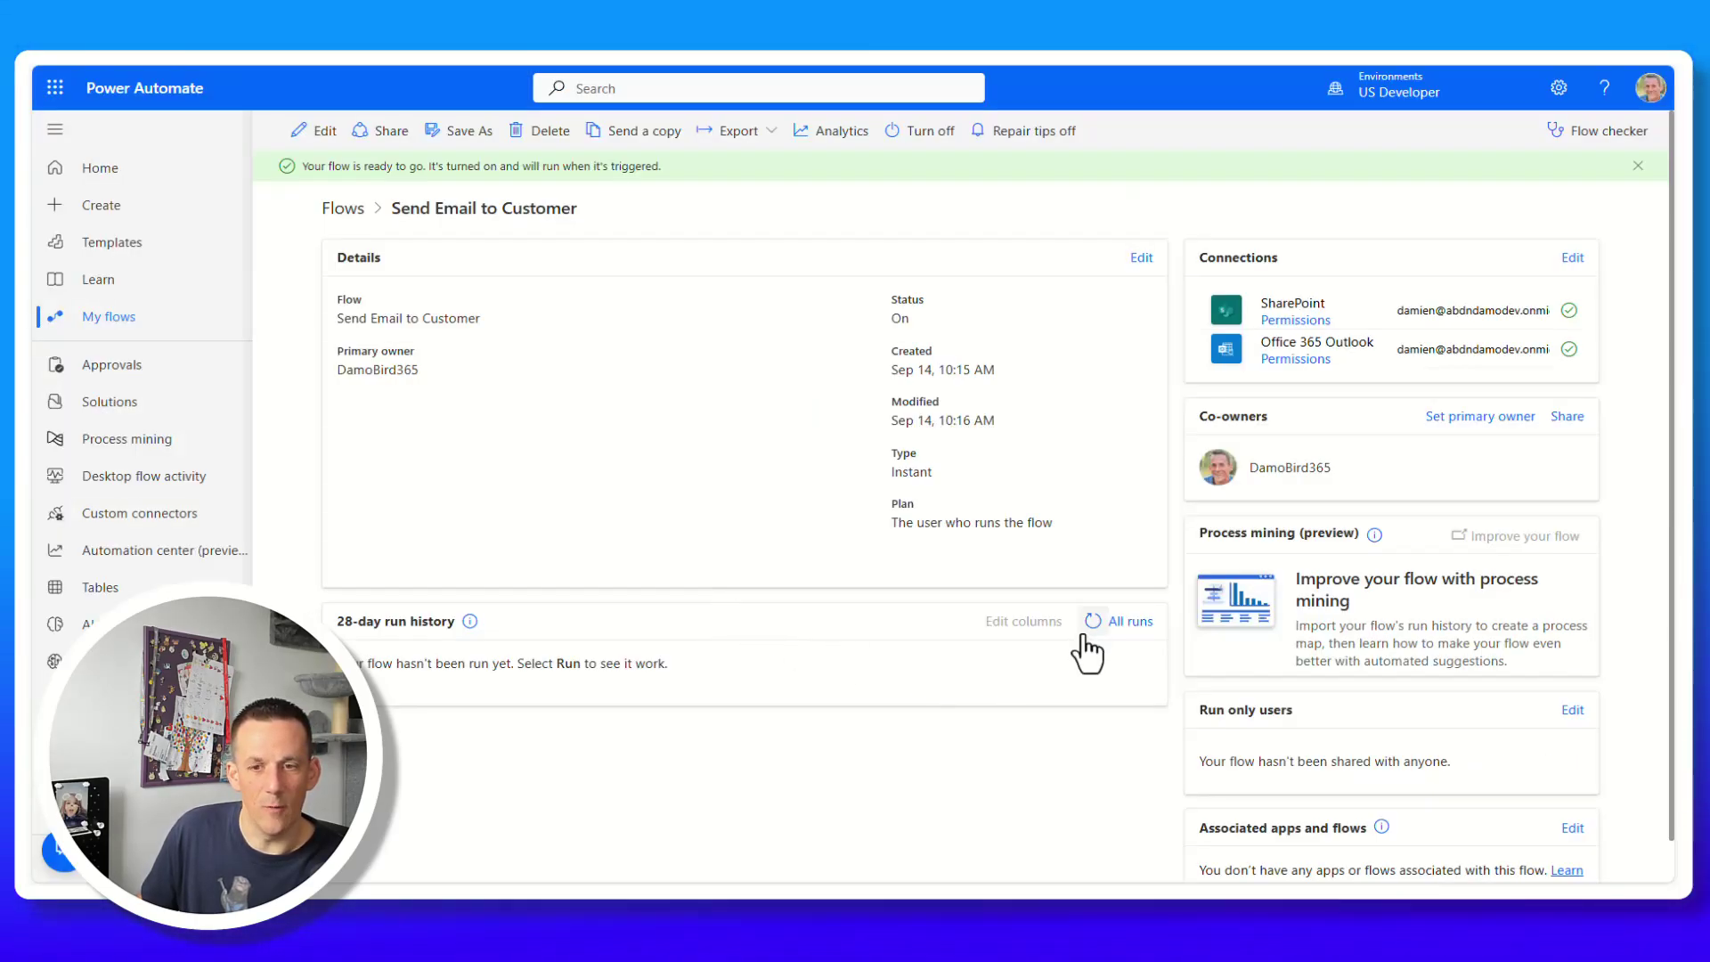
pyautogui.click(1088, 628)
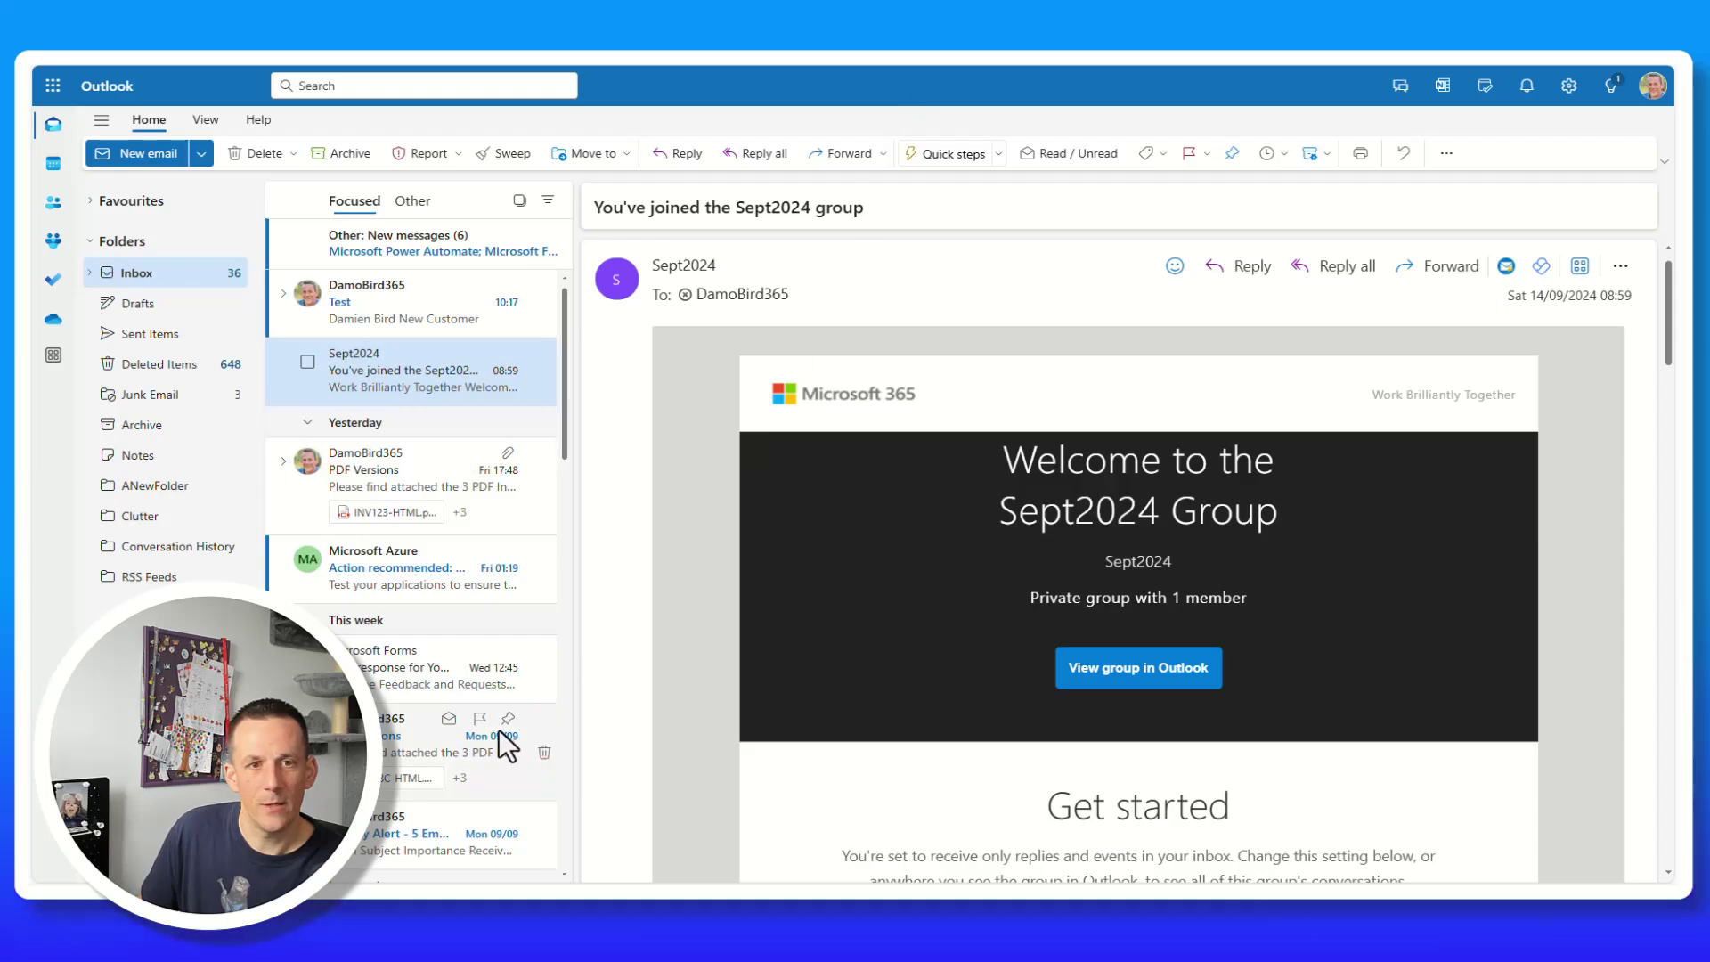
# Open the flow's 'Test' email in the Outlook inbox.
pyautogui.click(392, 317)
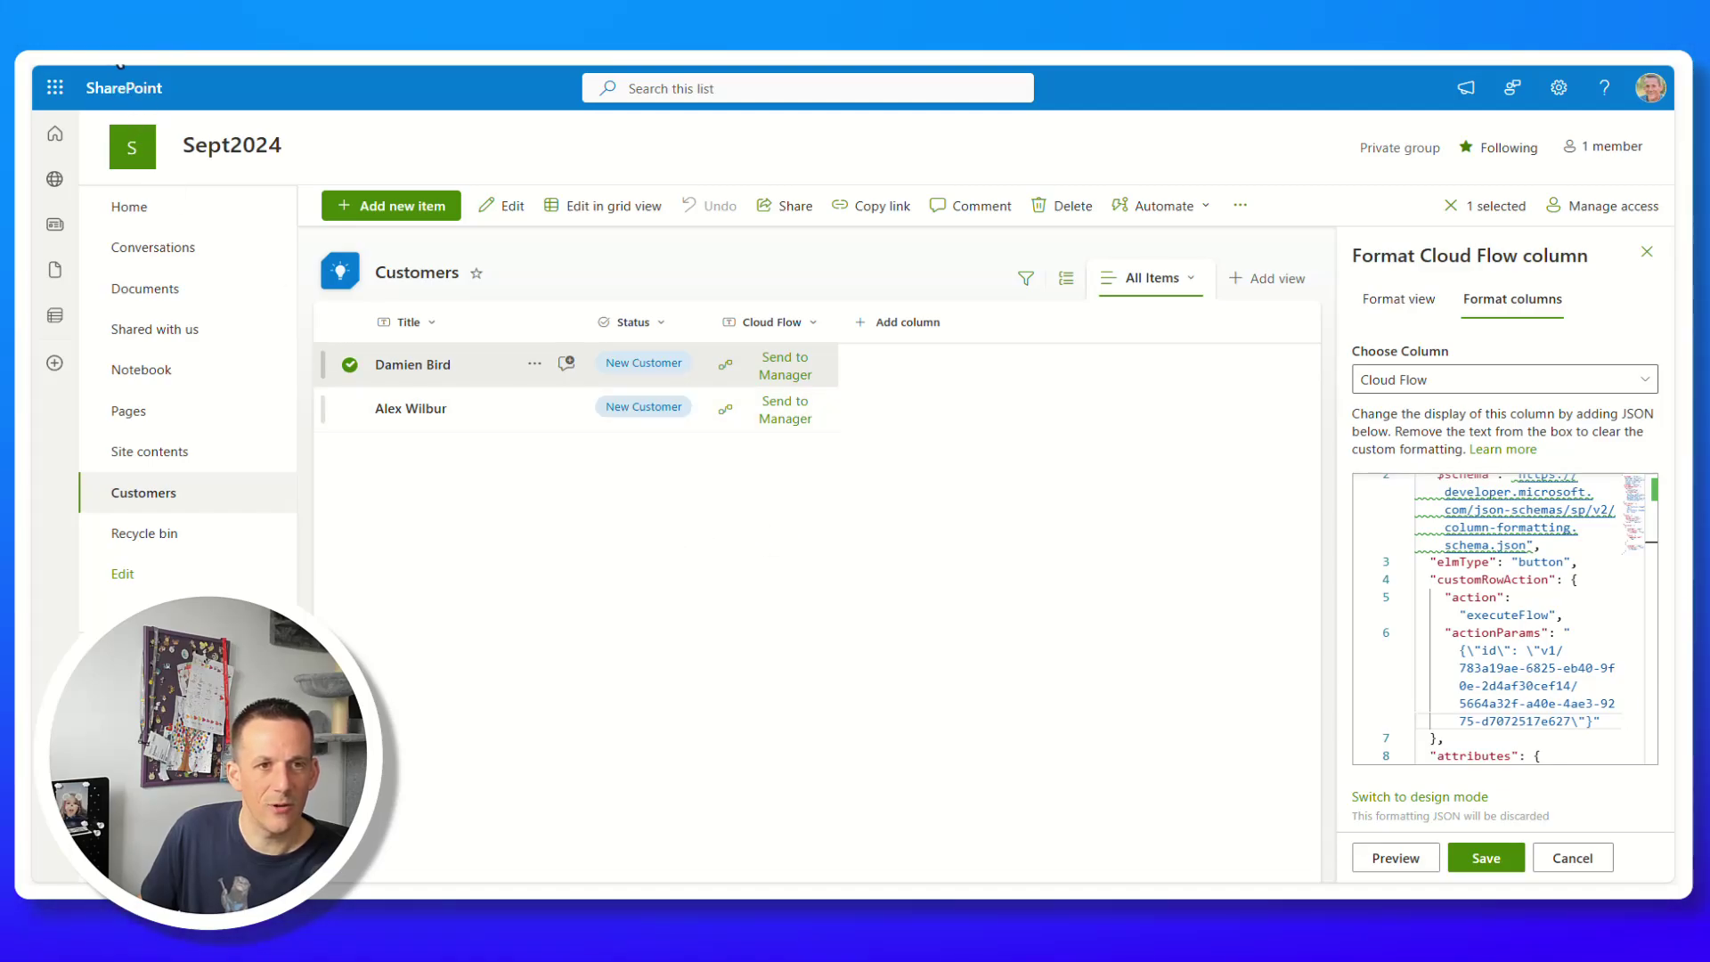
# Reload the Customers list to show Info Sent, then open the Copilot sidebar.
pyautogui.press('F5')
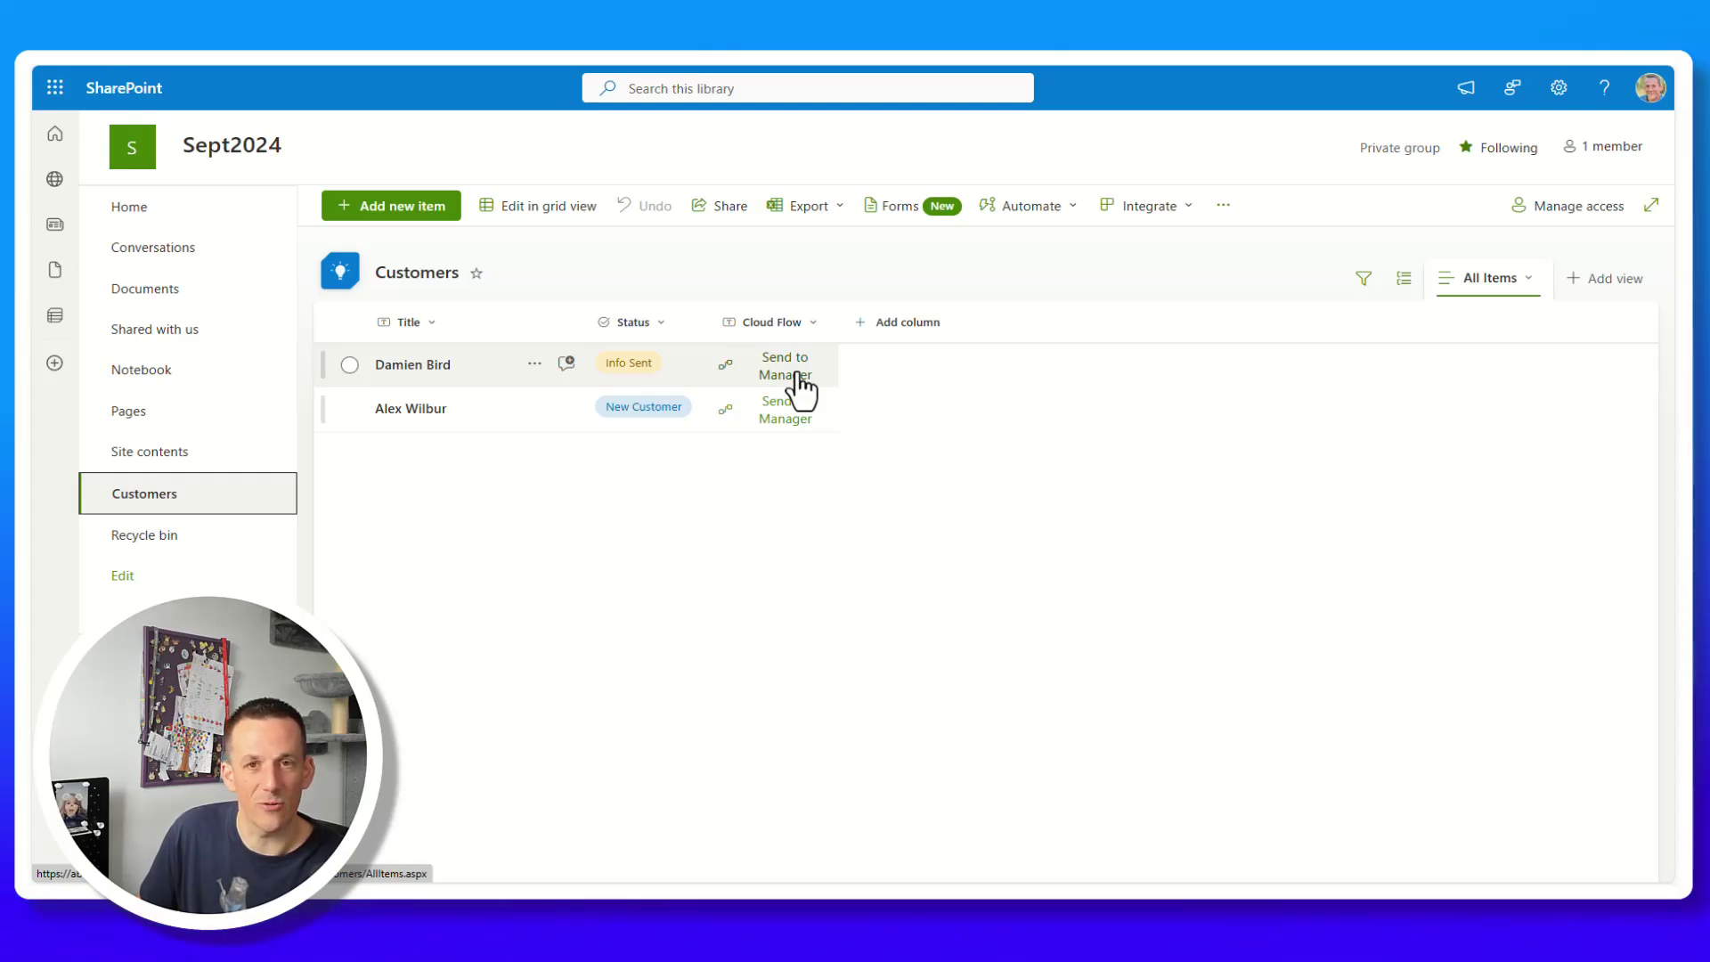
pyautogui.hotkey('ctrl', 'shift', '.')
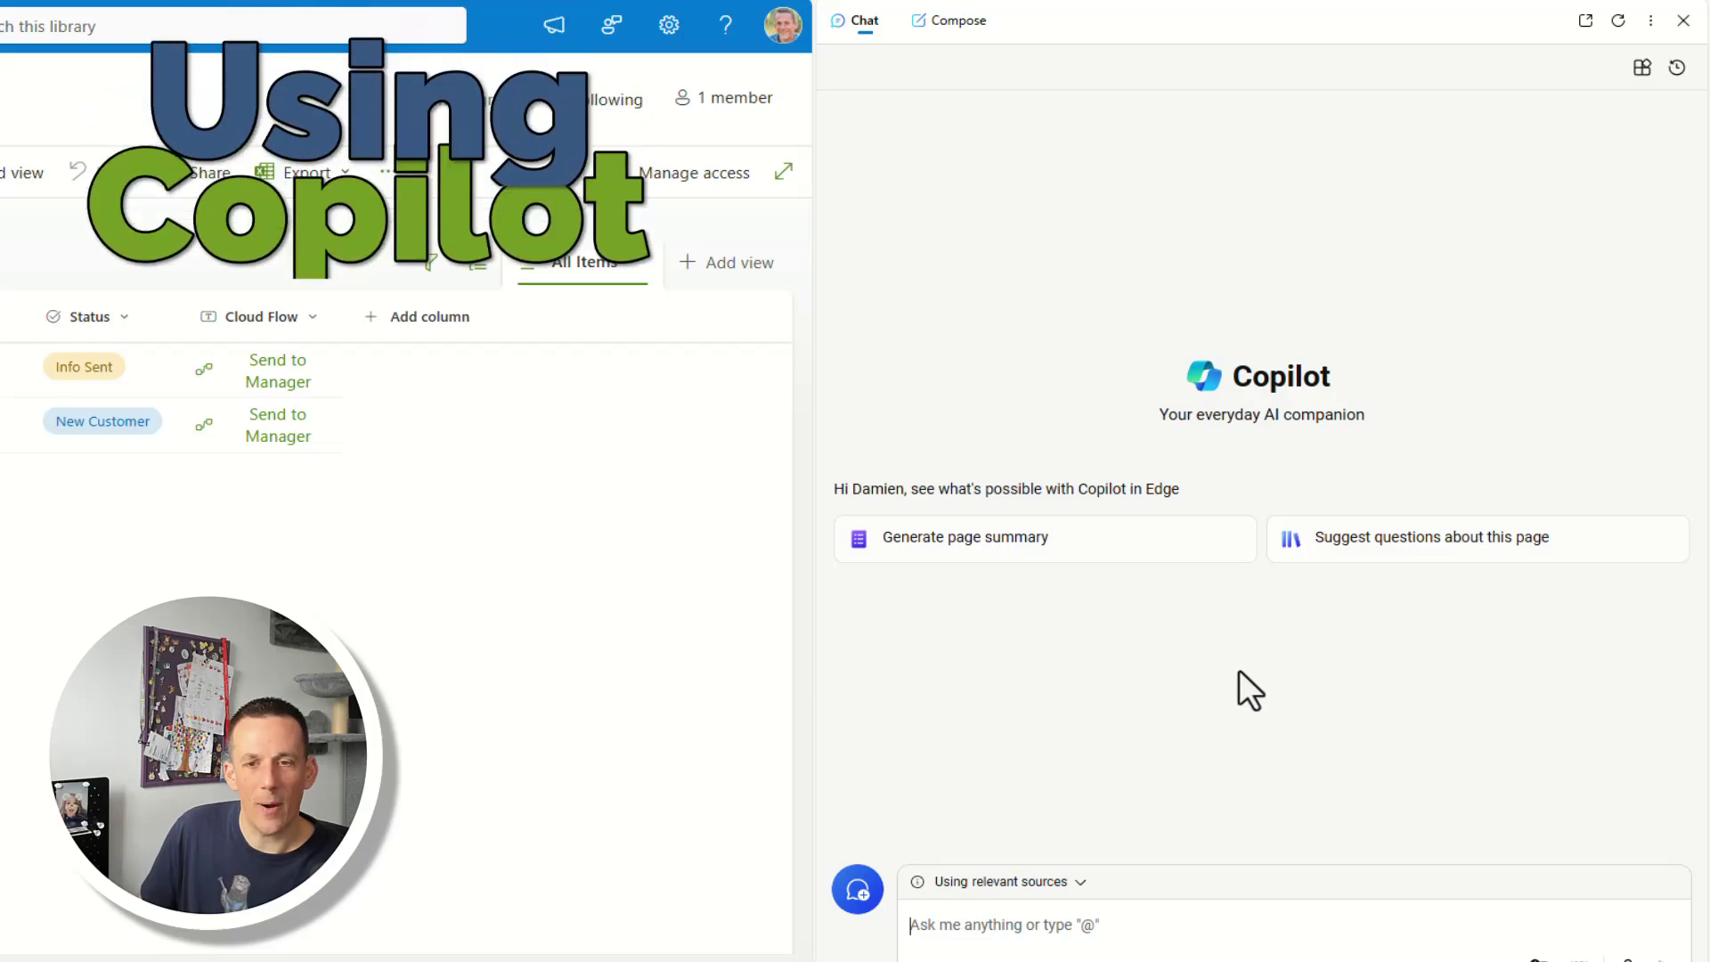
# Submit the green Send Email / red Not Ready button prompt to Copilot and copy its JSON.
pyautogui.hotkey('ctrl', 'v')
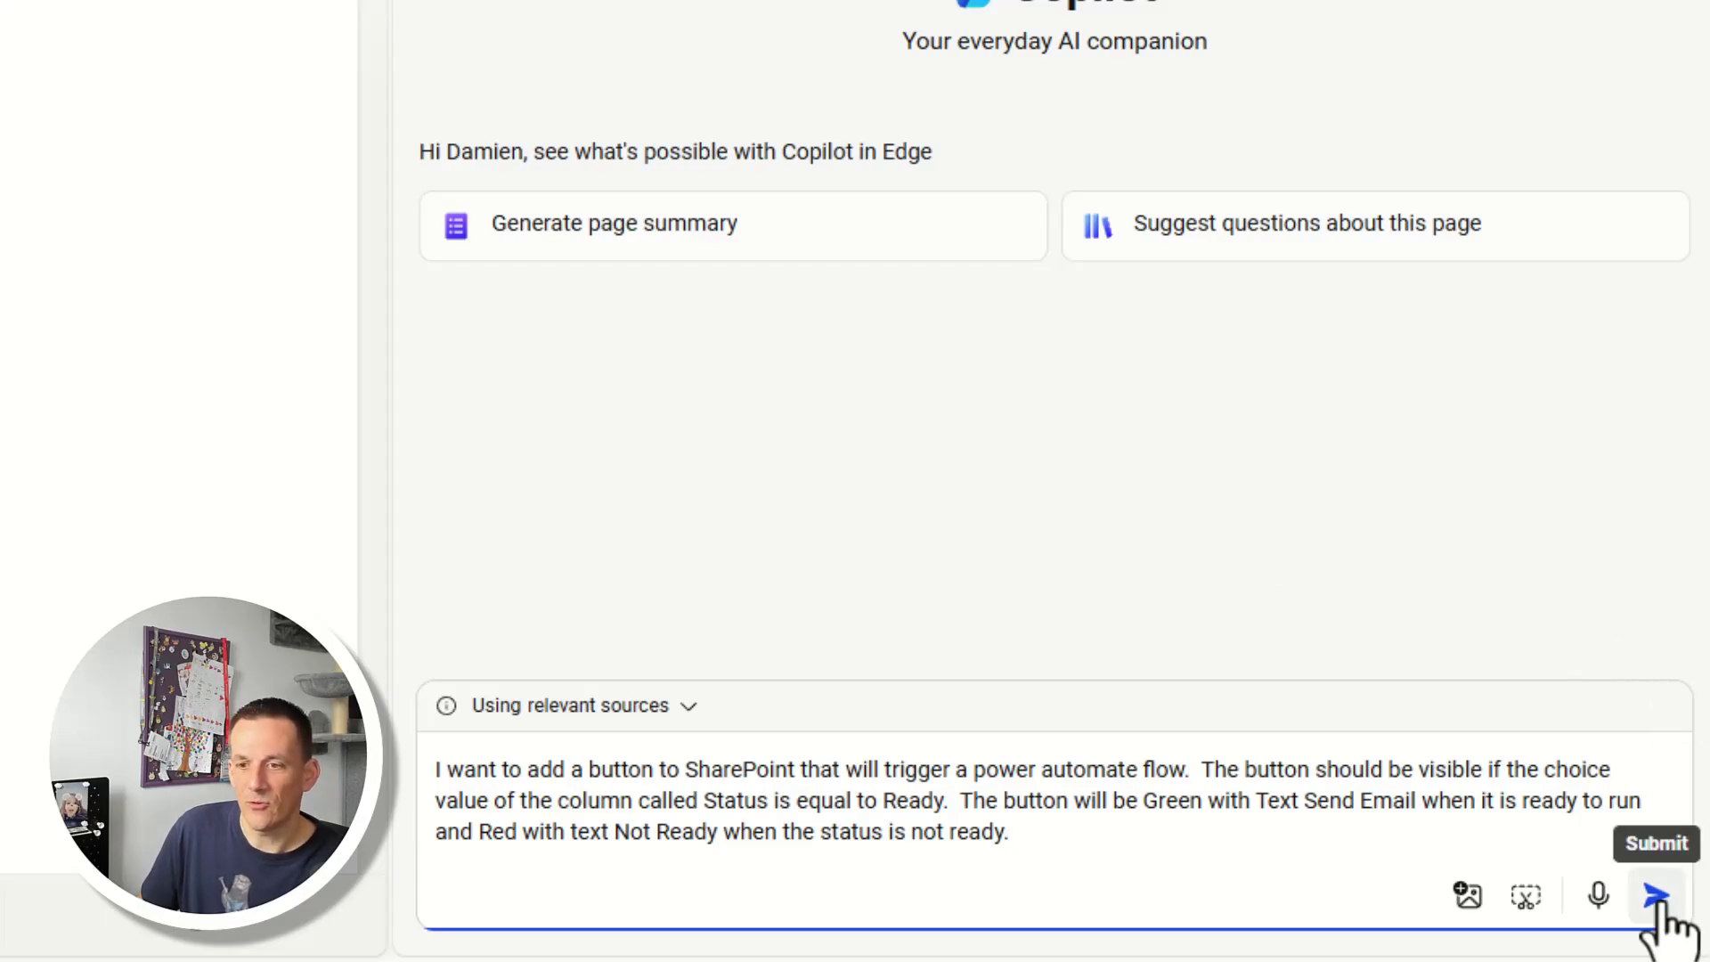
pyautogui.click(1656, 896)
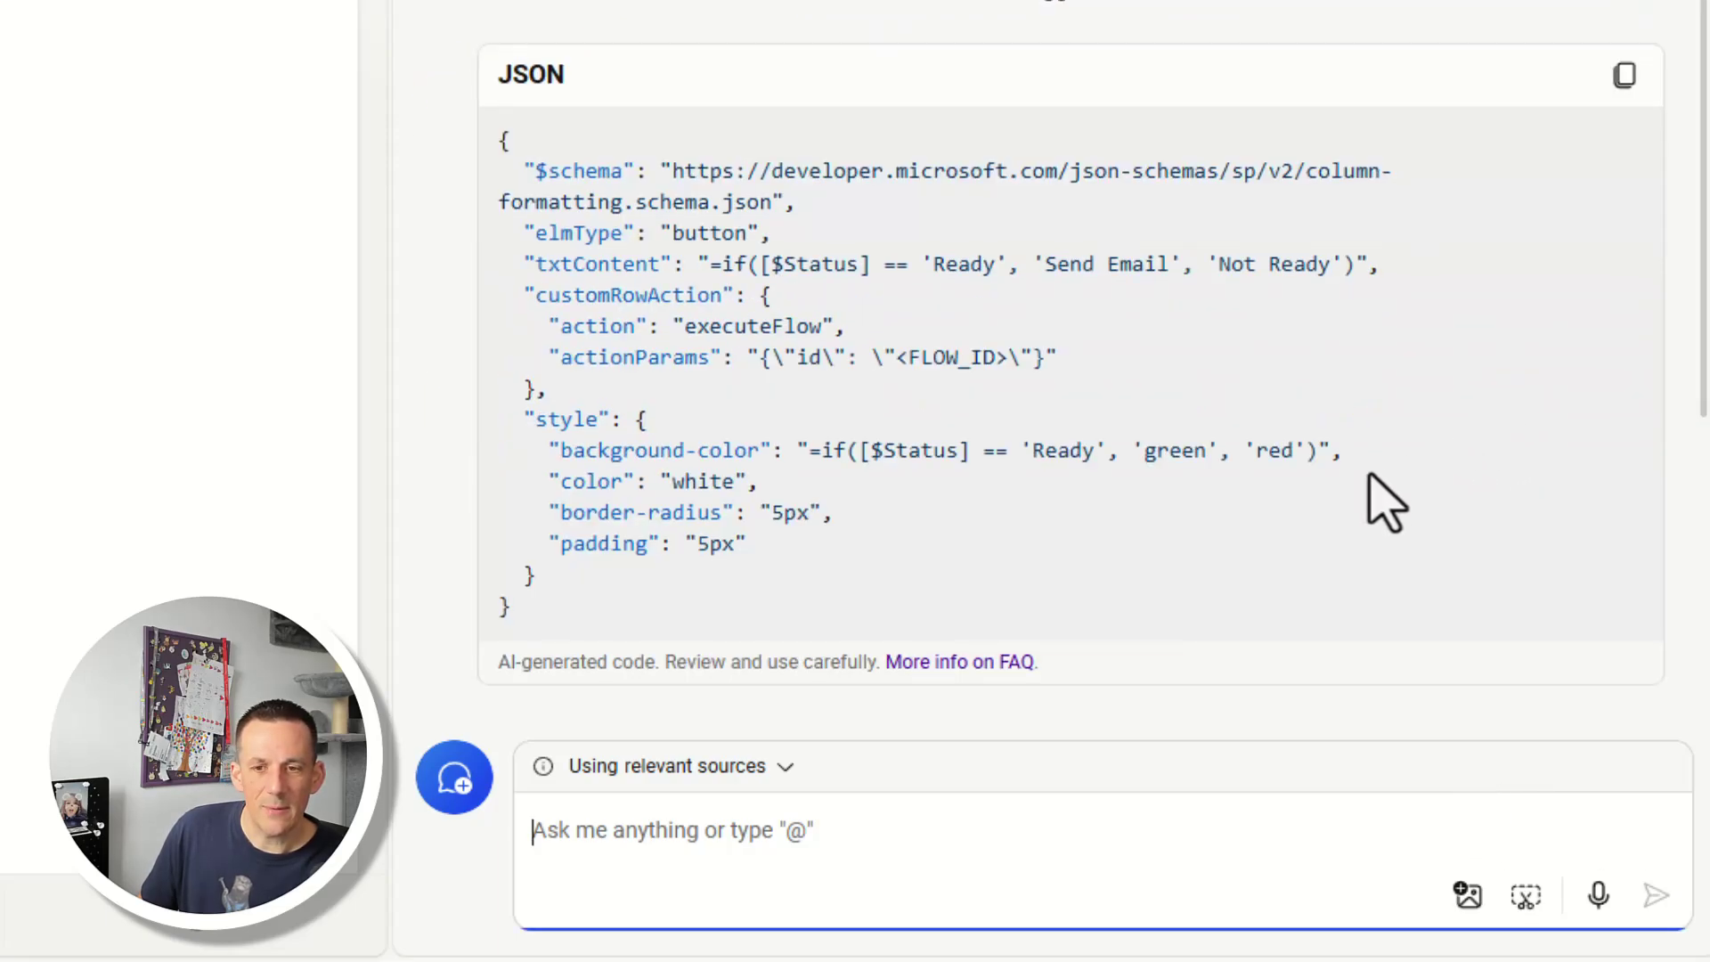
pyautogui.click(1624, 75)
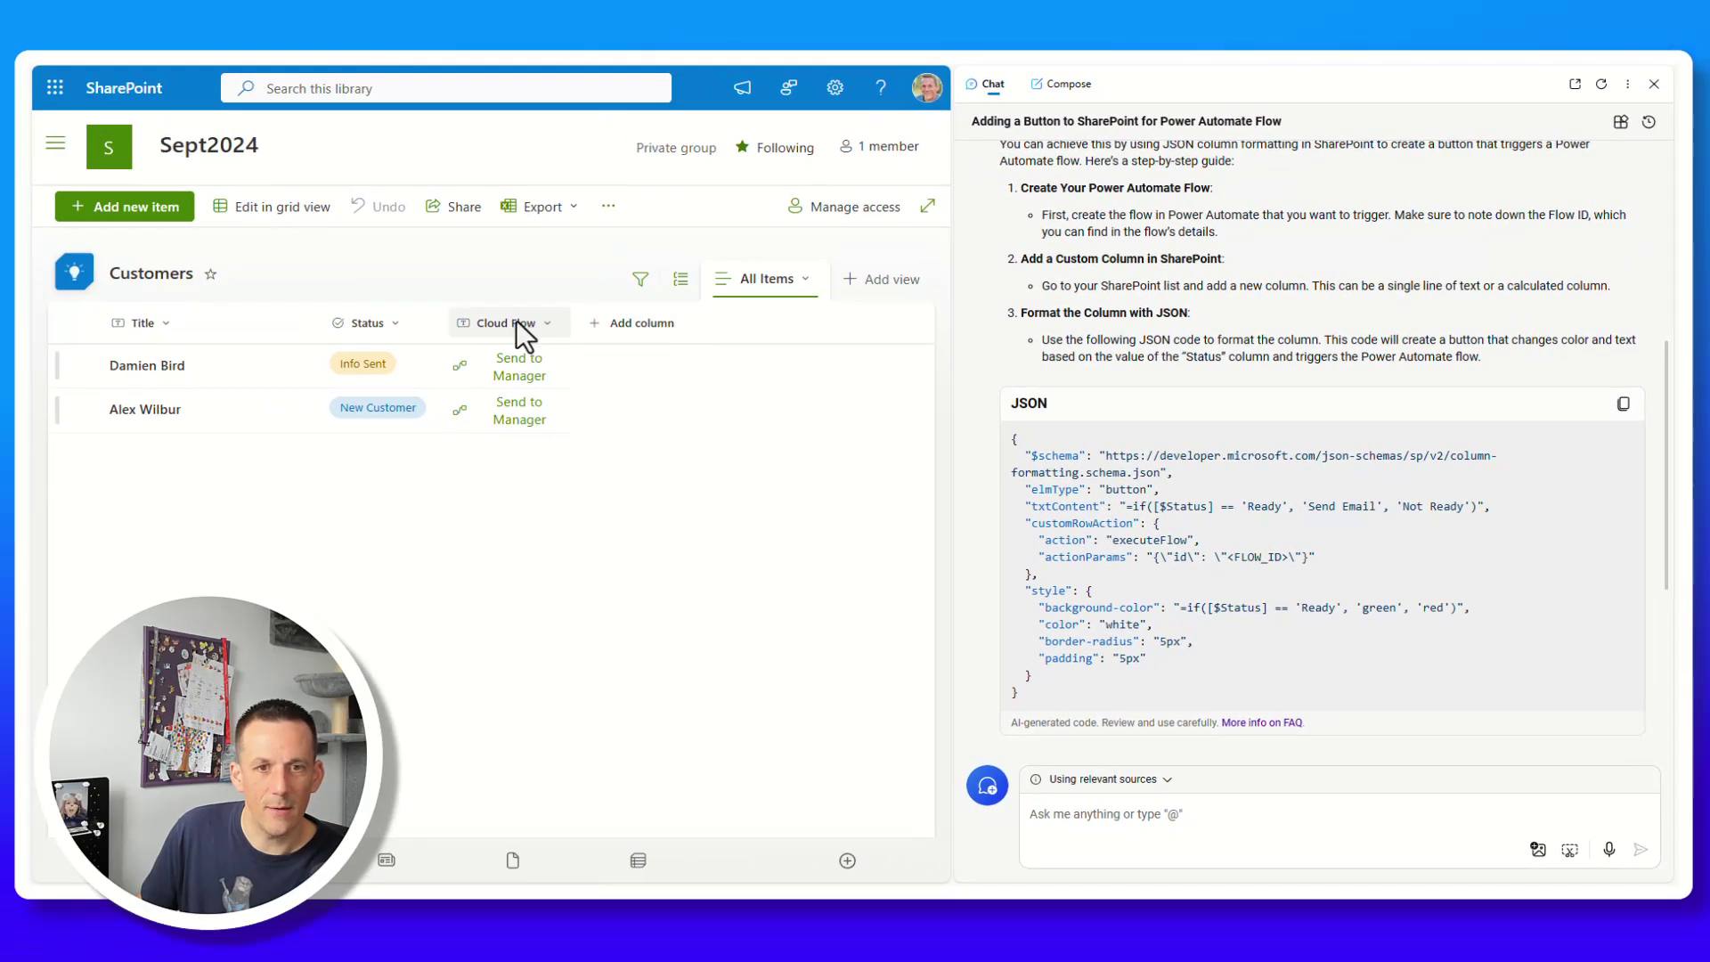
# Open the Cloud Flow column's format pane and replace all its JSON with Copilot's button code.
pyautogui.click(516, 321)
pyautogui.moveTo(546, 492)
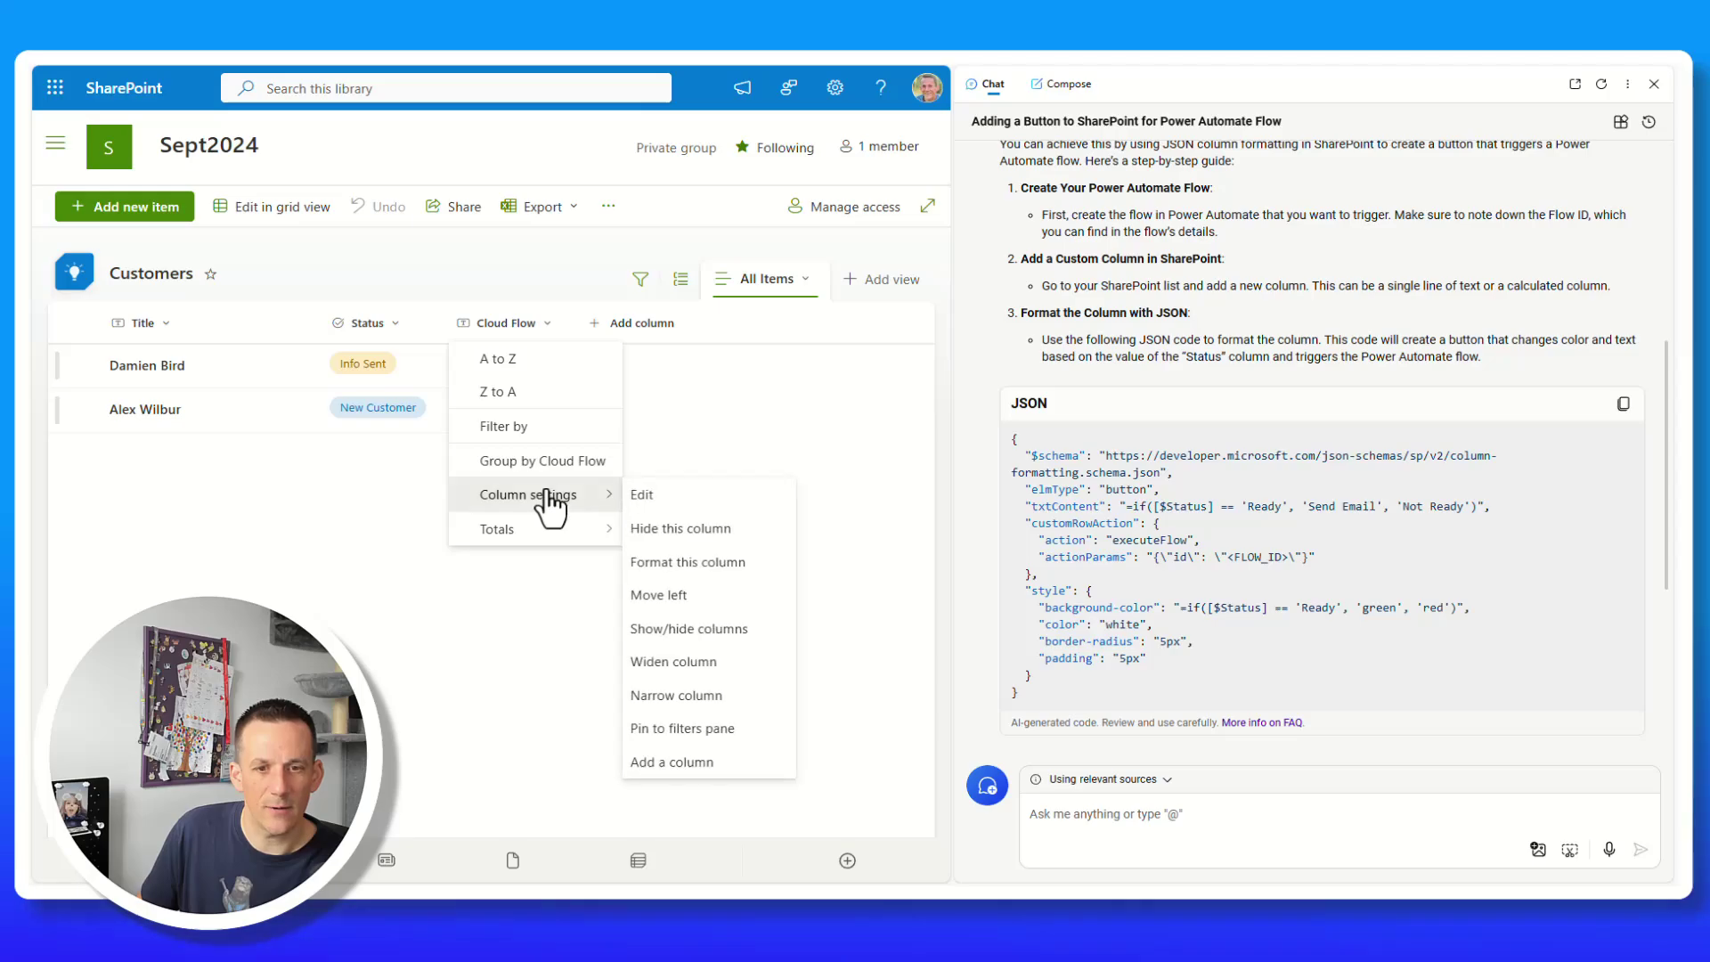
pyautogui.click(686, 562)
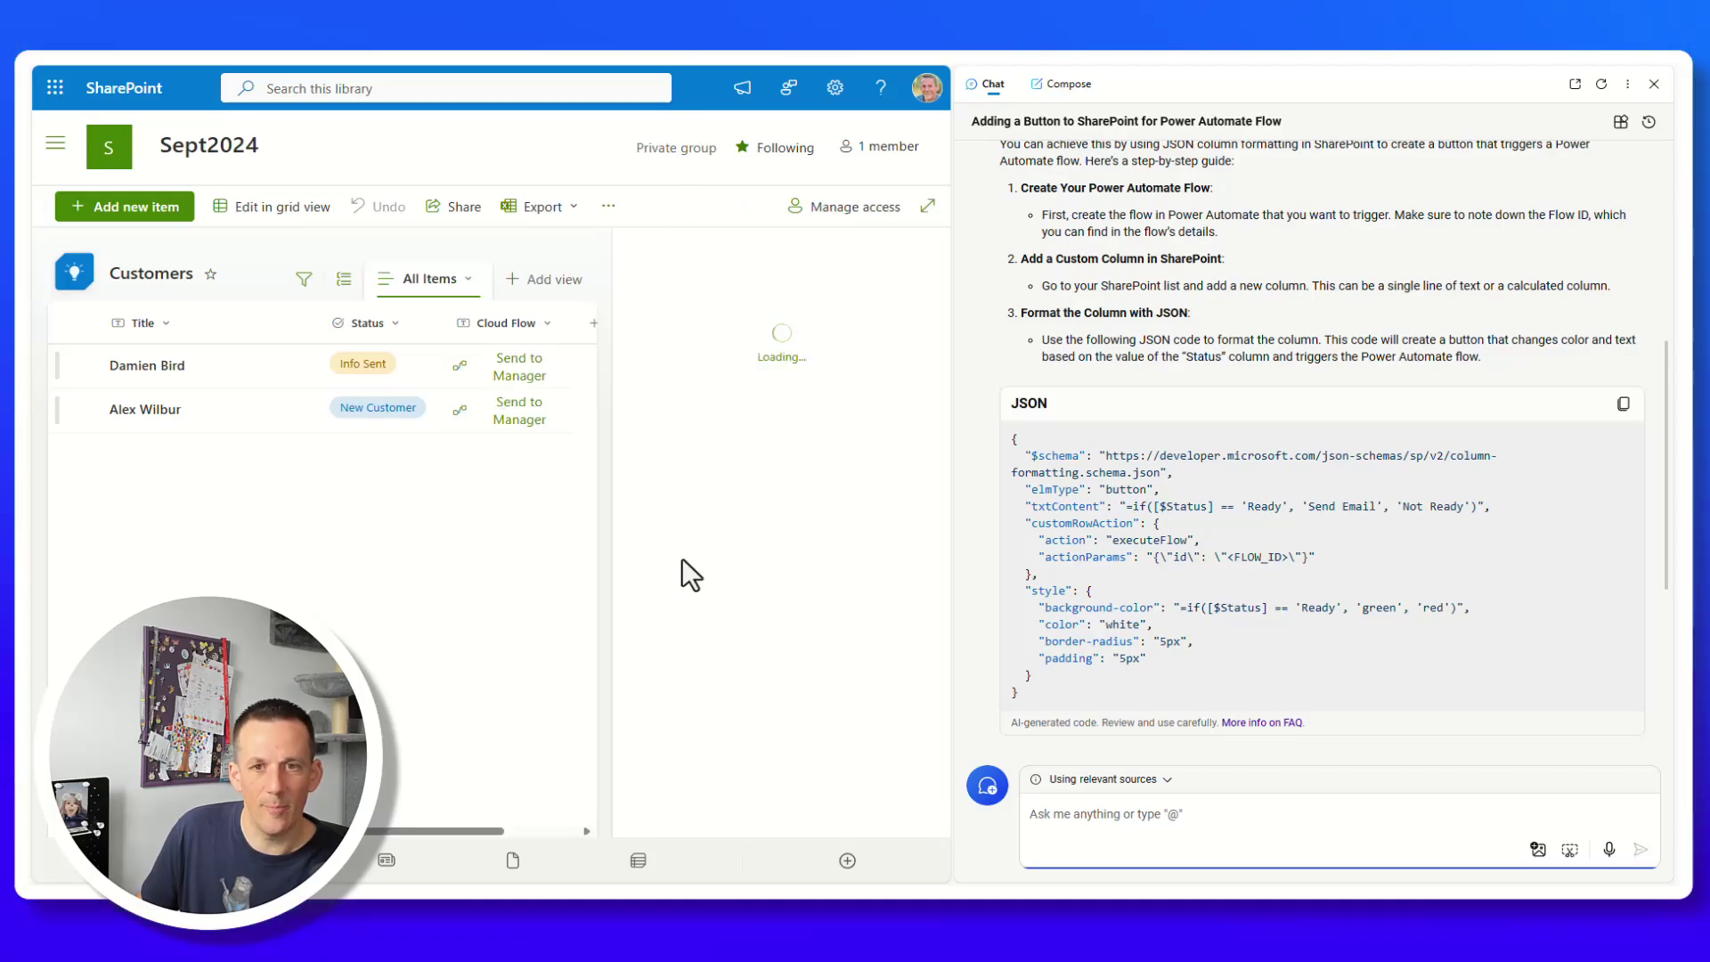
pyautogui.click(1652, 84)
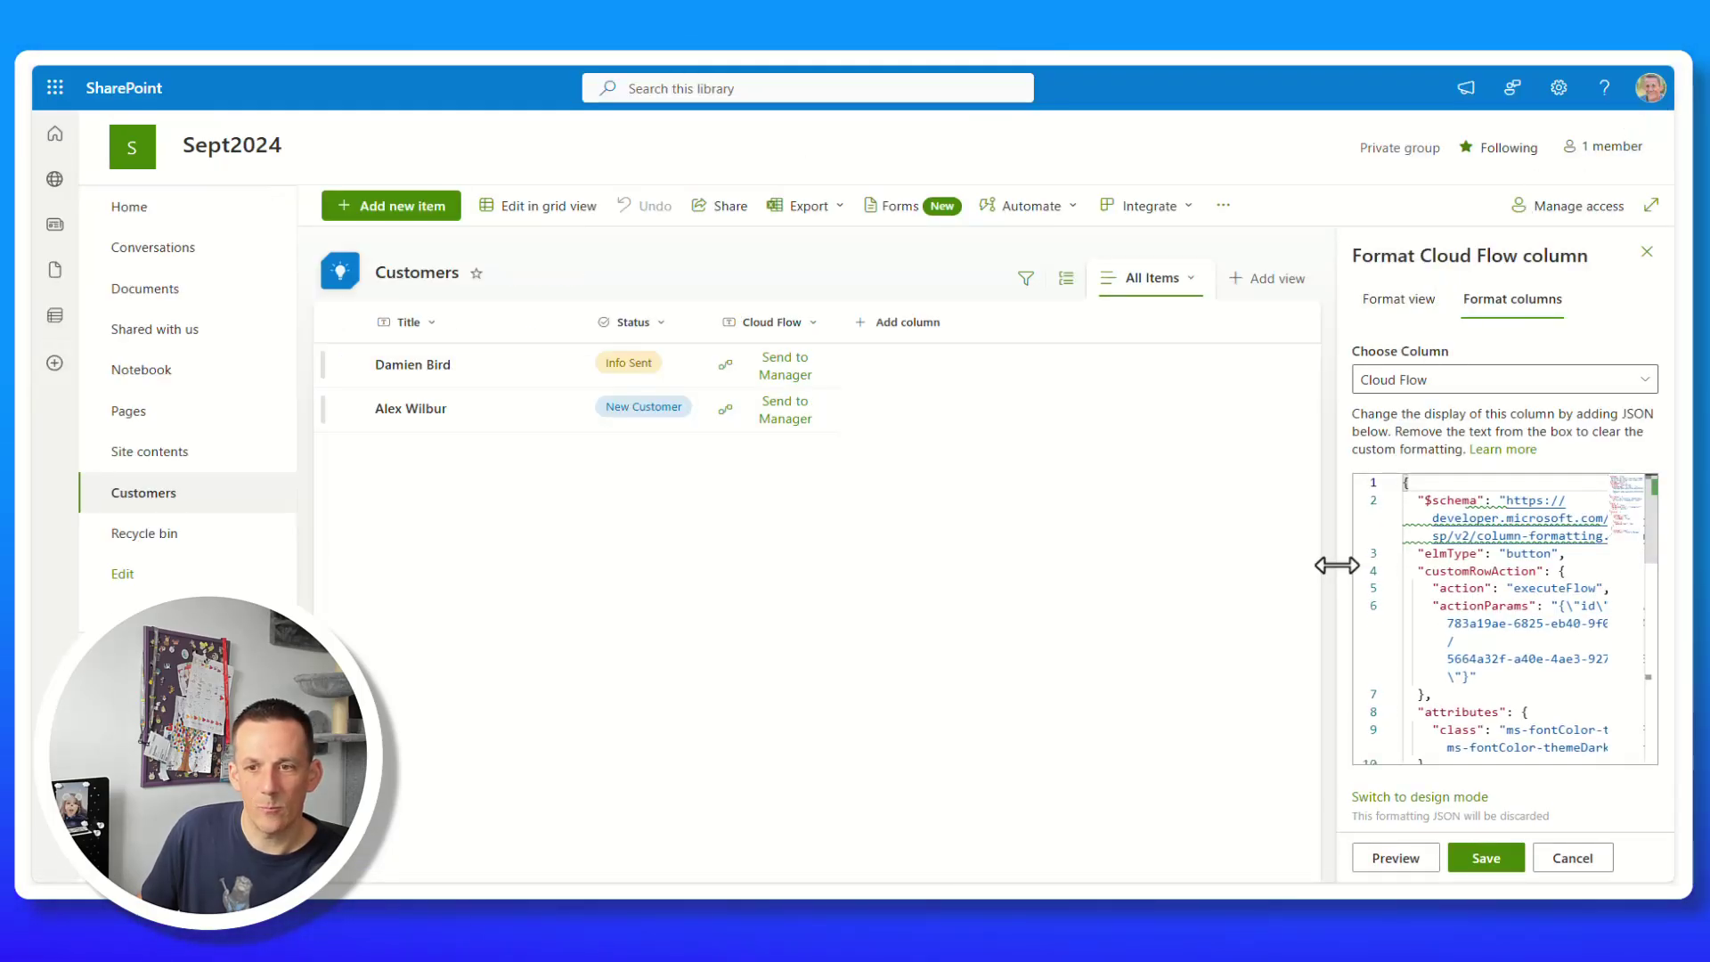
pyautogui.moveTo(1337, 564); pyautogui.dragTo(802, 545)
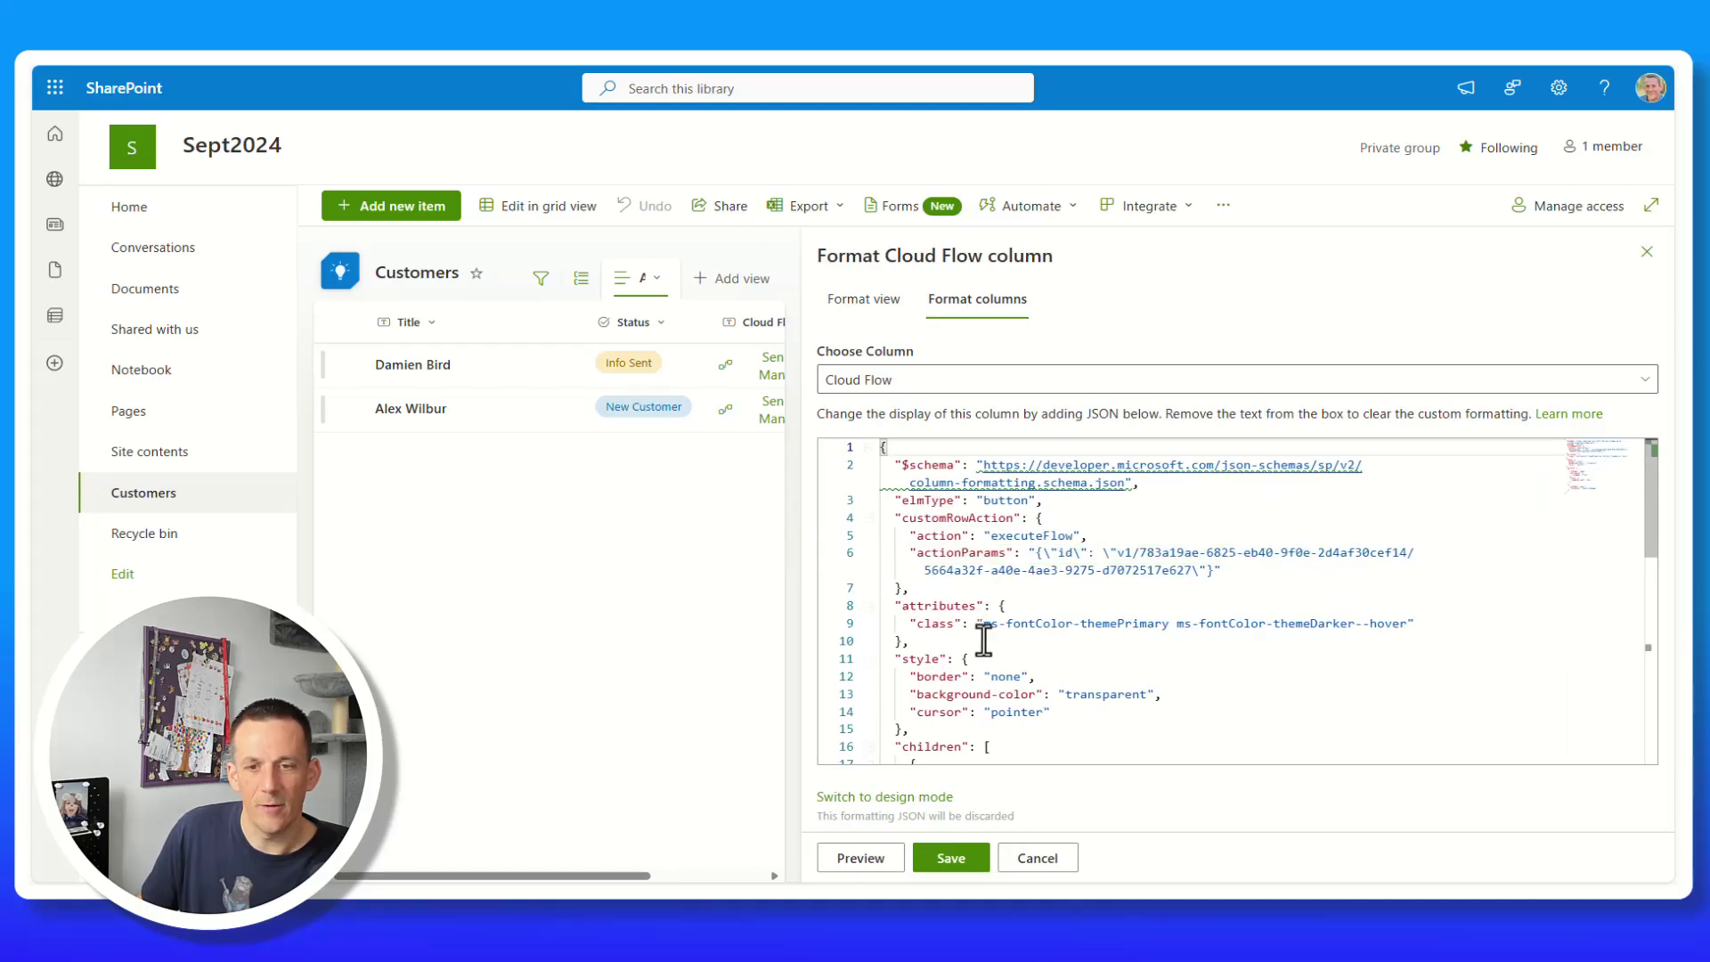
pyautogui.click(1184, 692)
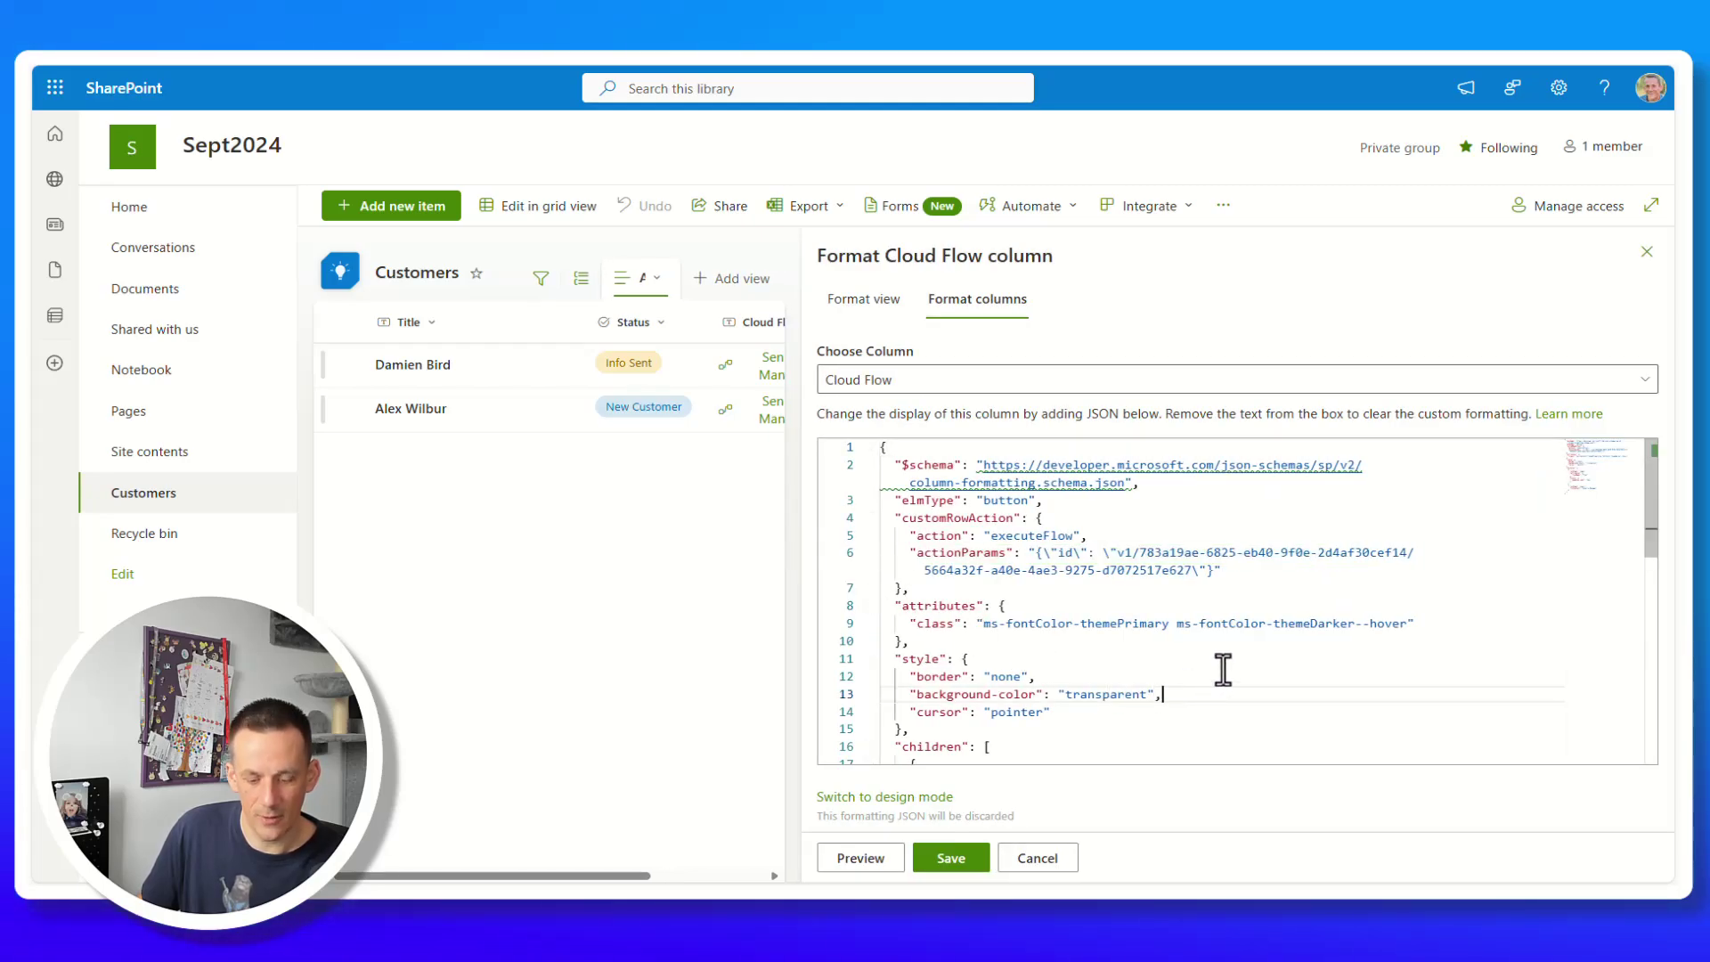
pyautogui.hotkey('ctrl', 'a')
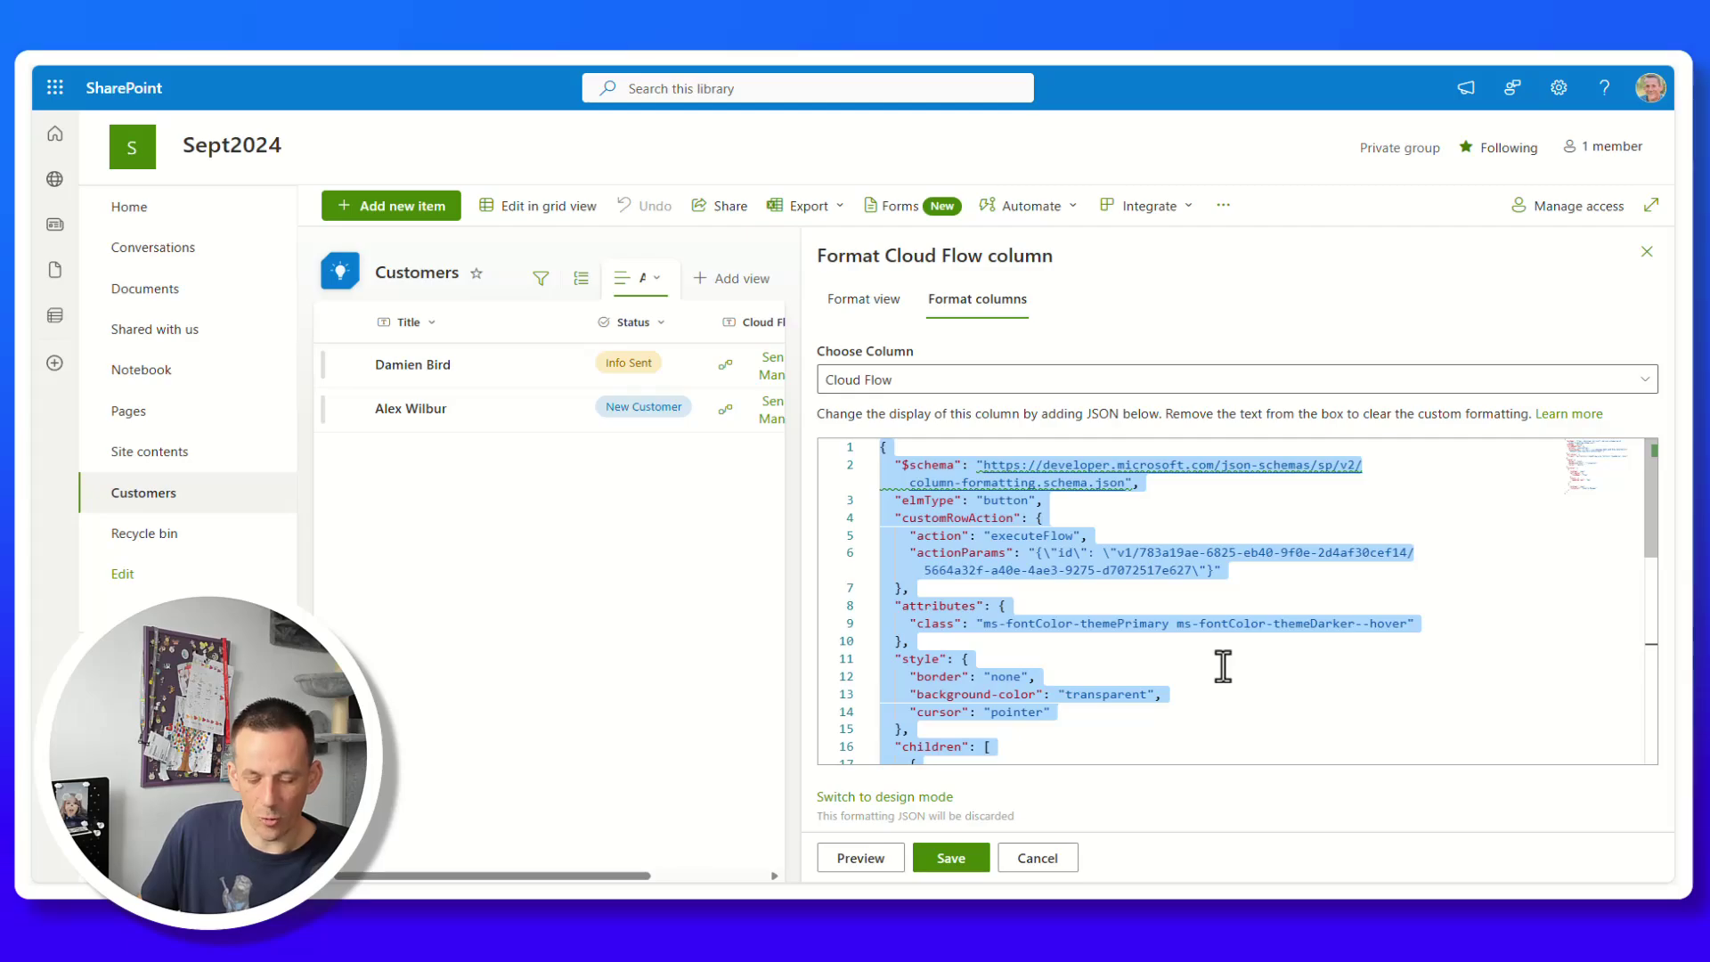
pyautogui.write('{   "$schema": "https://developer.microsoft.com/json-schemas/sp/v2/column-formatting.schema.json",   "elmType": "button",   "txtContent": "=if([$Status] == \'Ready\', \'Send Email\', \'Not Ready\')",   "customRowAction": {     "action": "executeFlow",     "actionParams": "{\\"id\\": \\"<FLOW_ID>\\"}"   },   "style": {     "background-color": "=if([$Status] == \'Ready\', \'green\', \'red\')",     "color": "white",     "border-radius": "5px",     "padding": "5px"   } }')
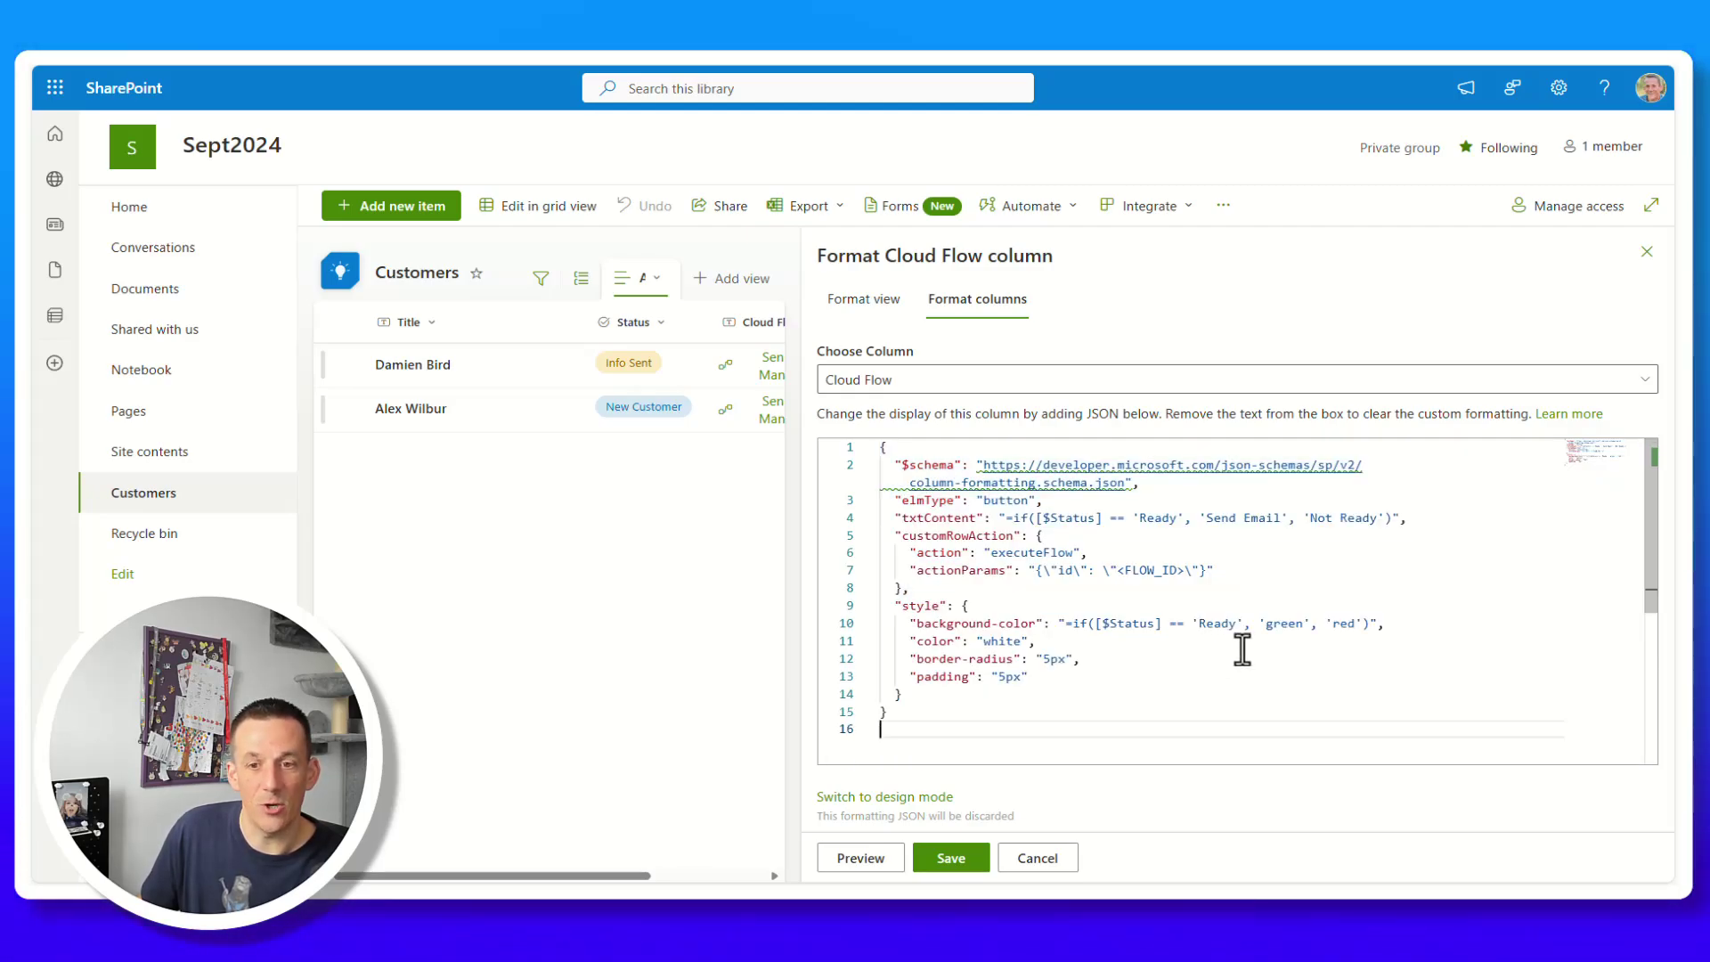
# Replace the <FLOW_ID> placeholder on line 7 with the copied flow ID, save the format, and close the panel.
pyautogui.moveTo(1117, 570); pyautogui.dragTo(1167, 571)
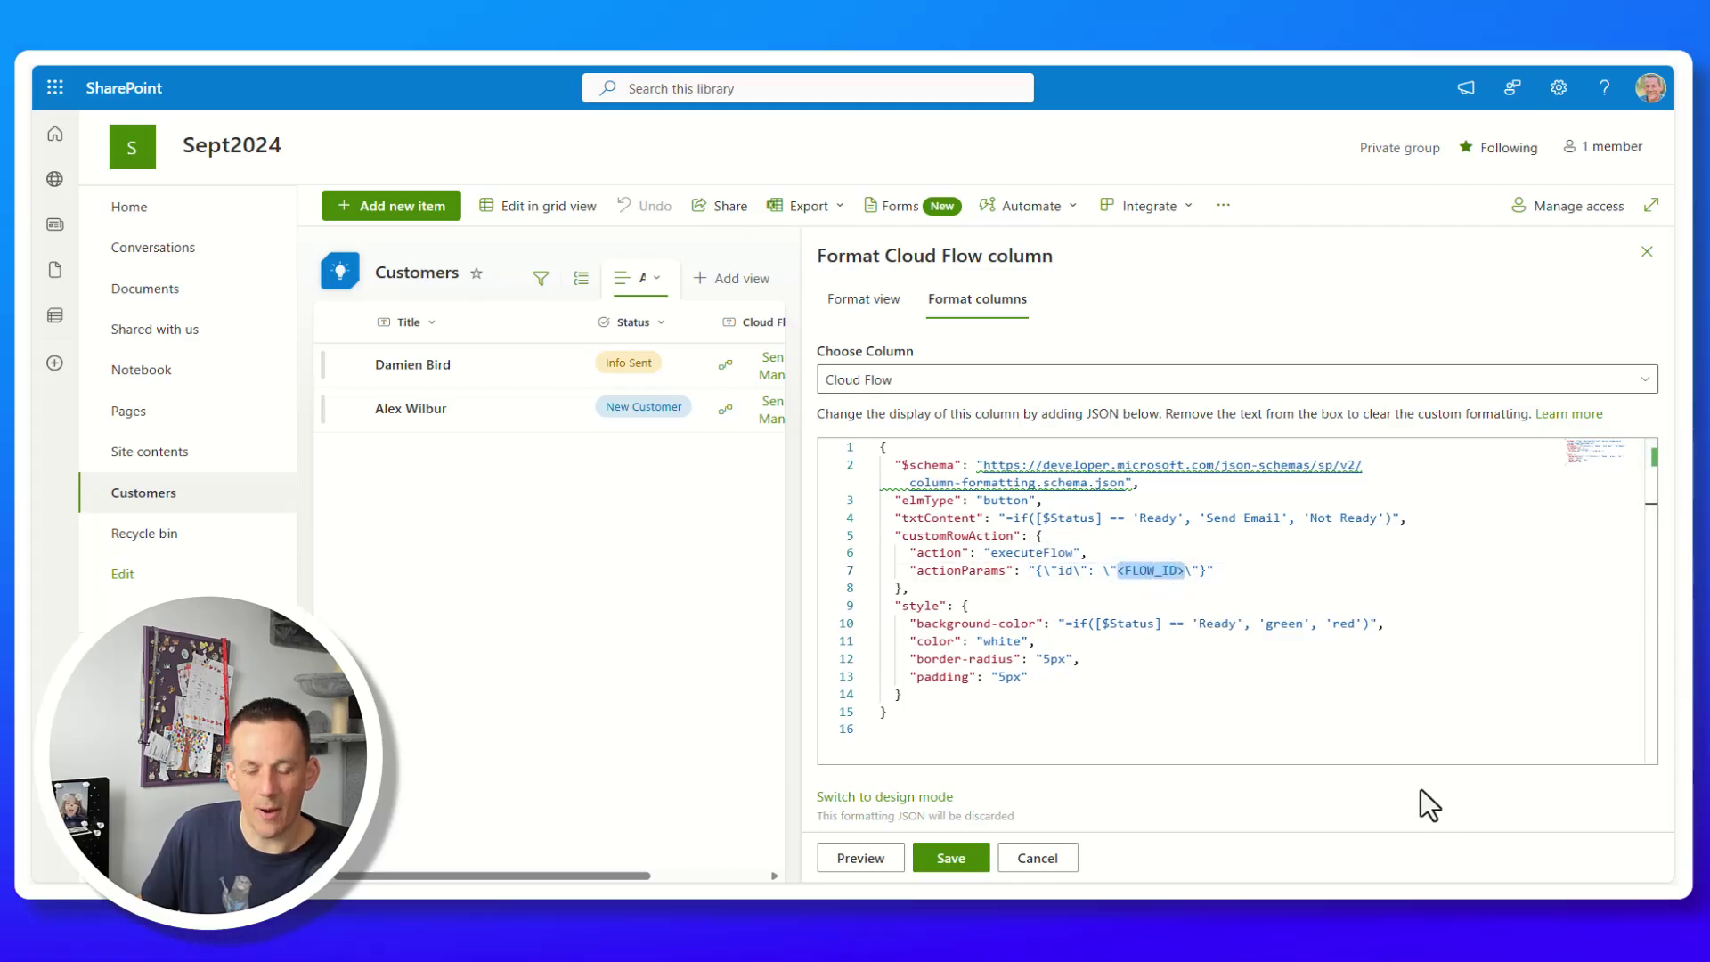
pyautogui.press('super+v')
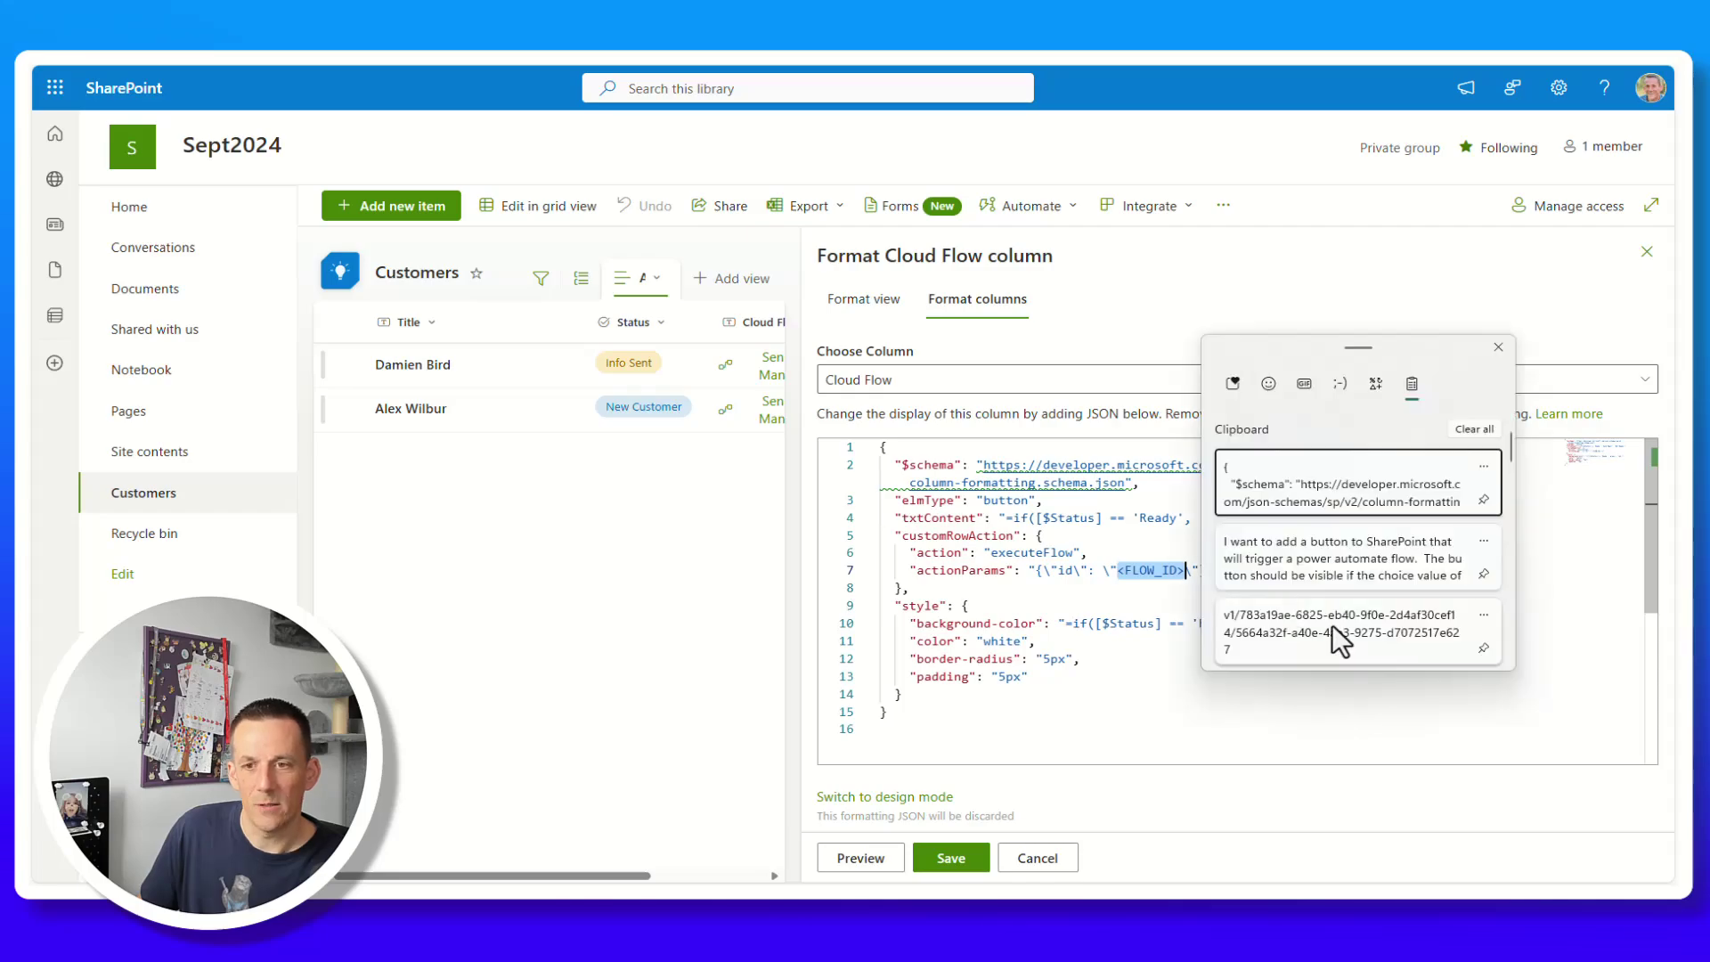
pyautogui.click(1269, 622)
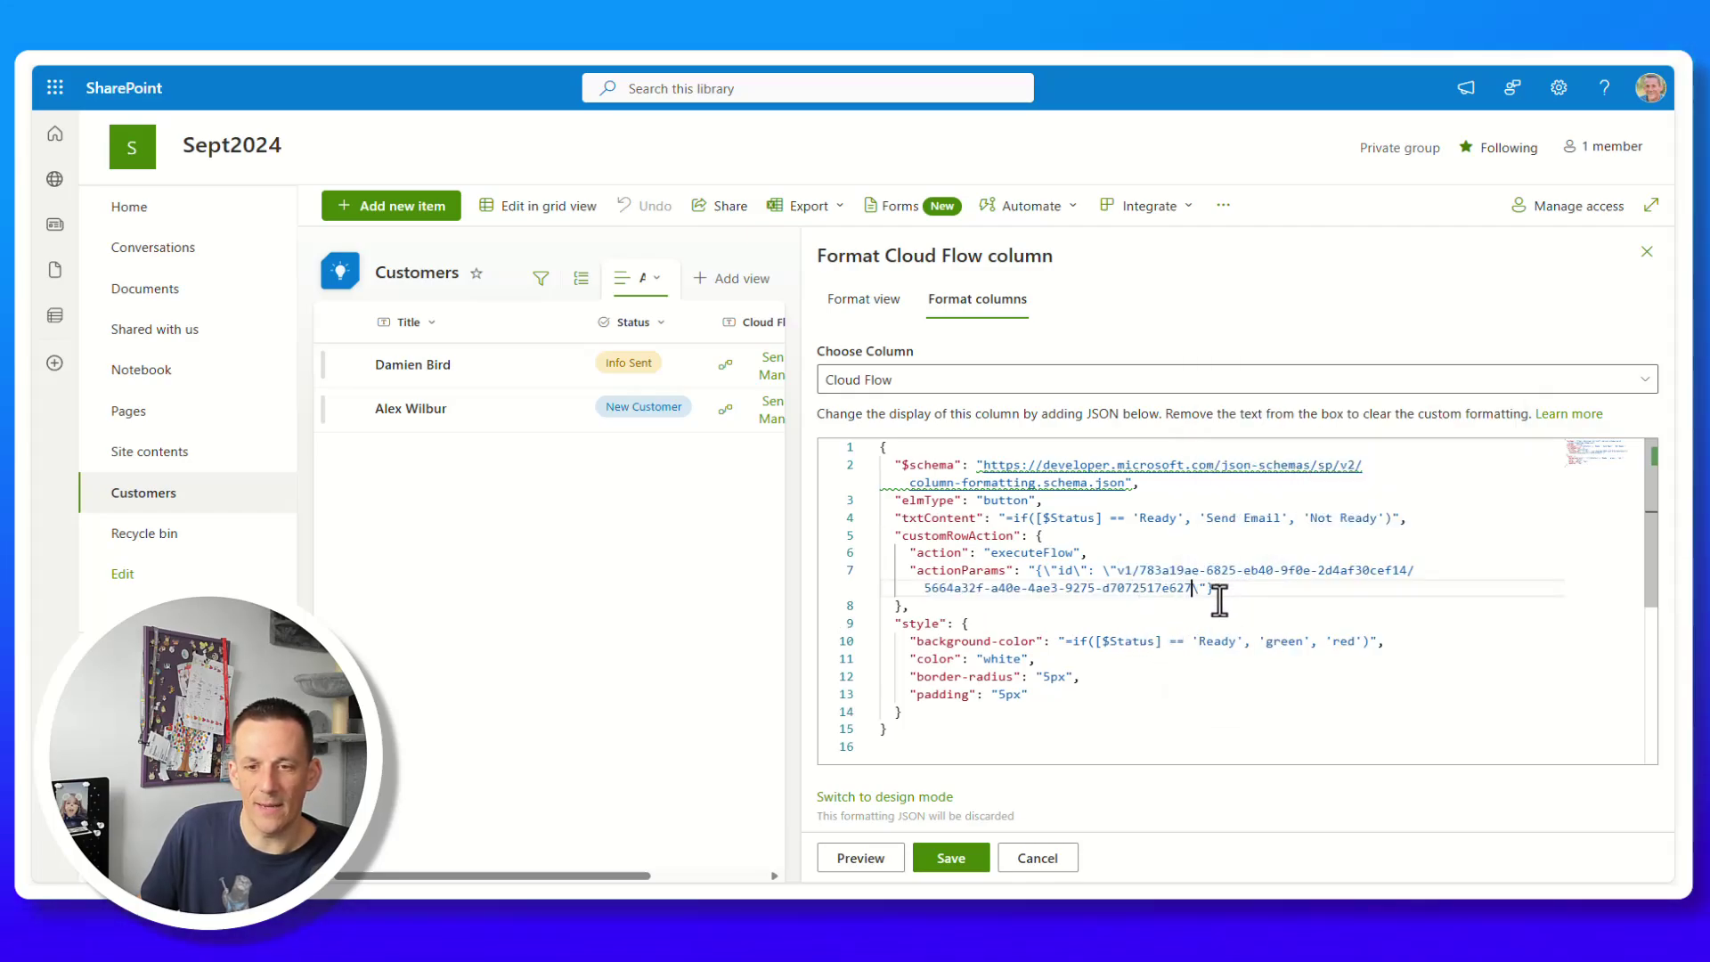
pyautogui.click(959, 855)
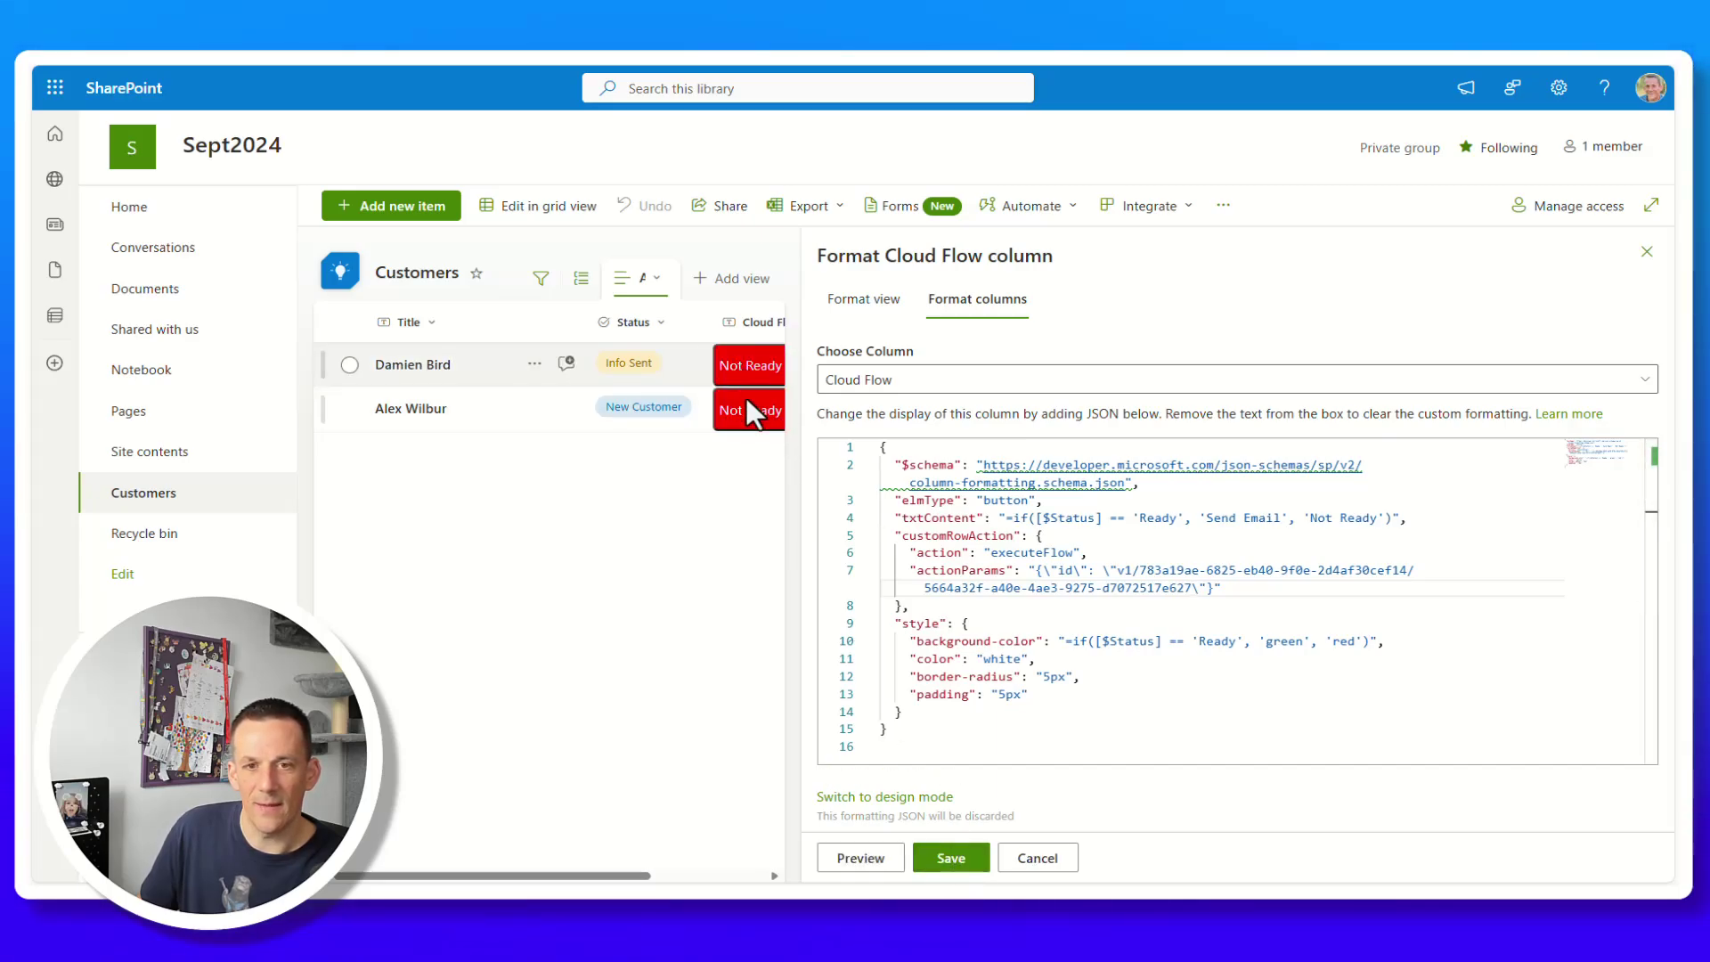
pyautogui.click(1645, 254)
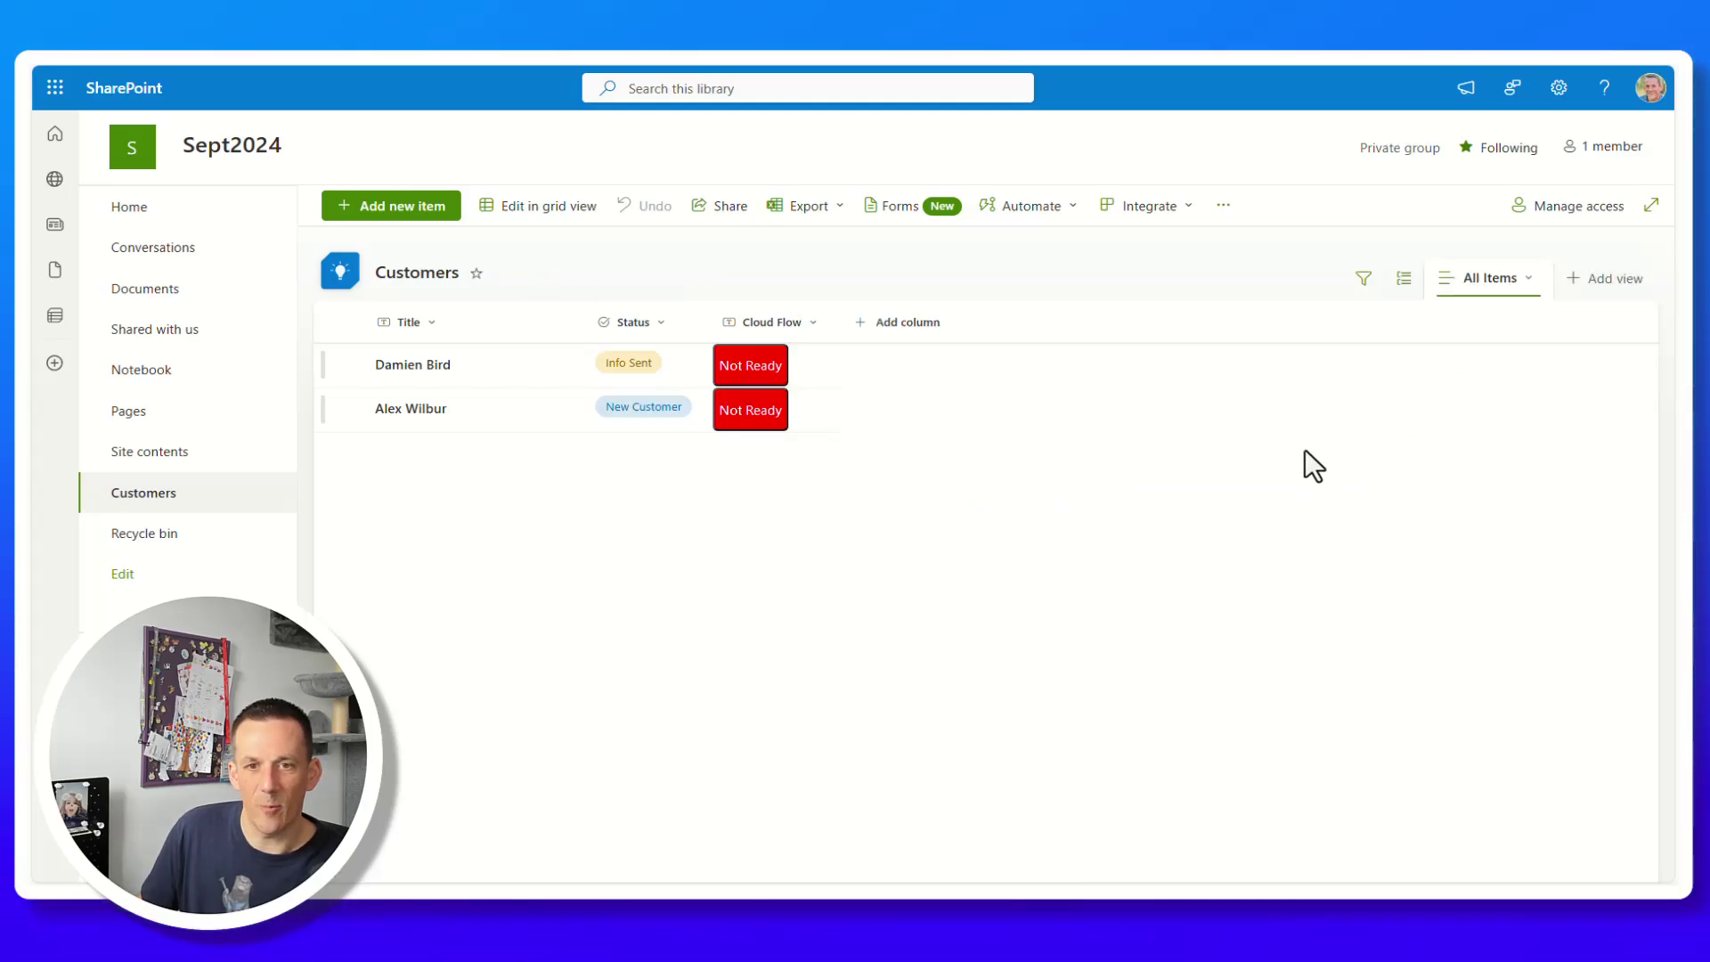
# Test the Not Ready button, set the first customer's Status to Ready, then run its green Send Email button.
pyautogui.click(747, 362)
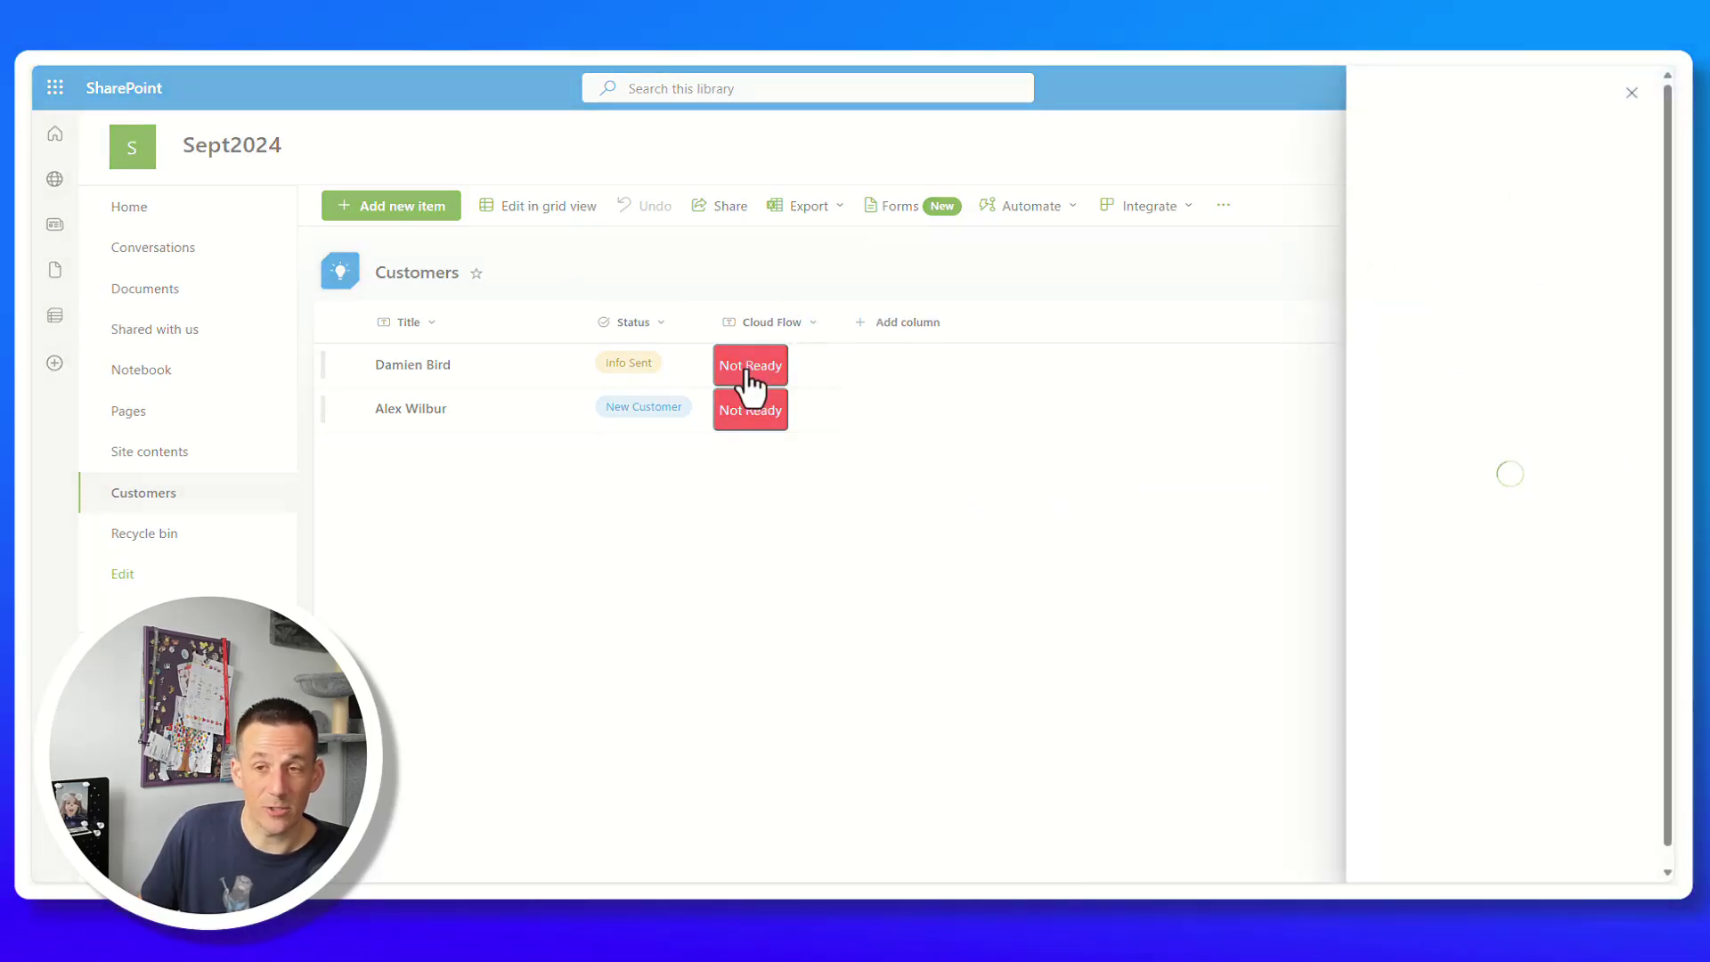
pyautogui.click(818, 404)
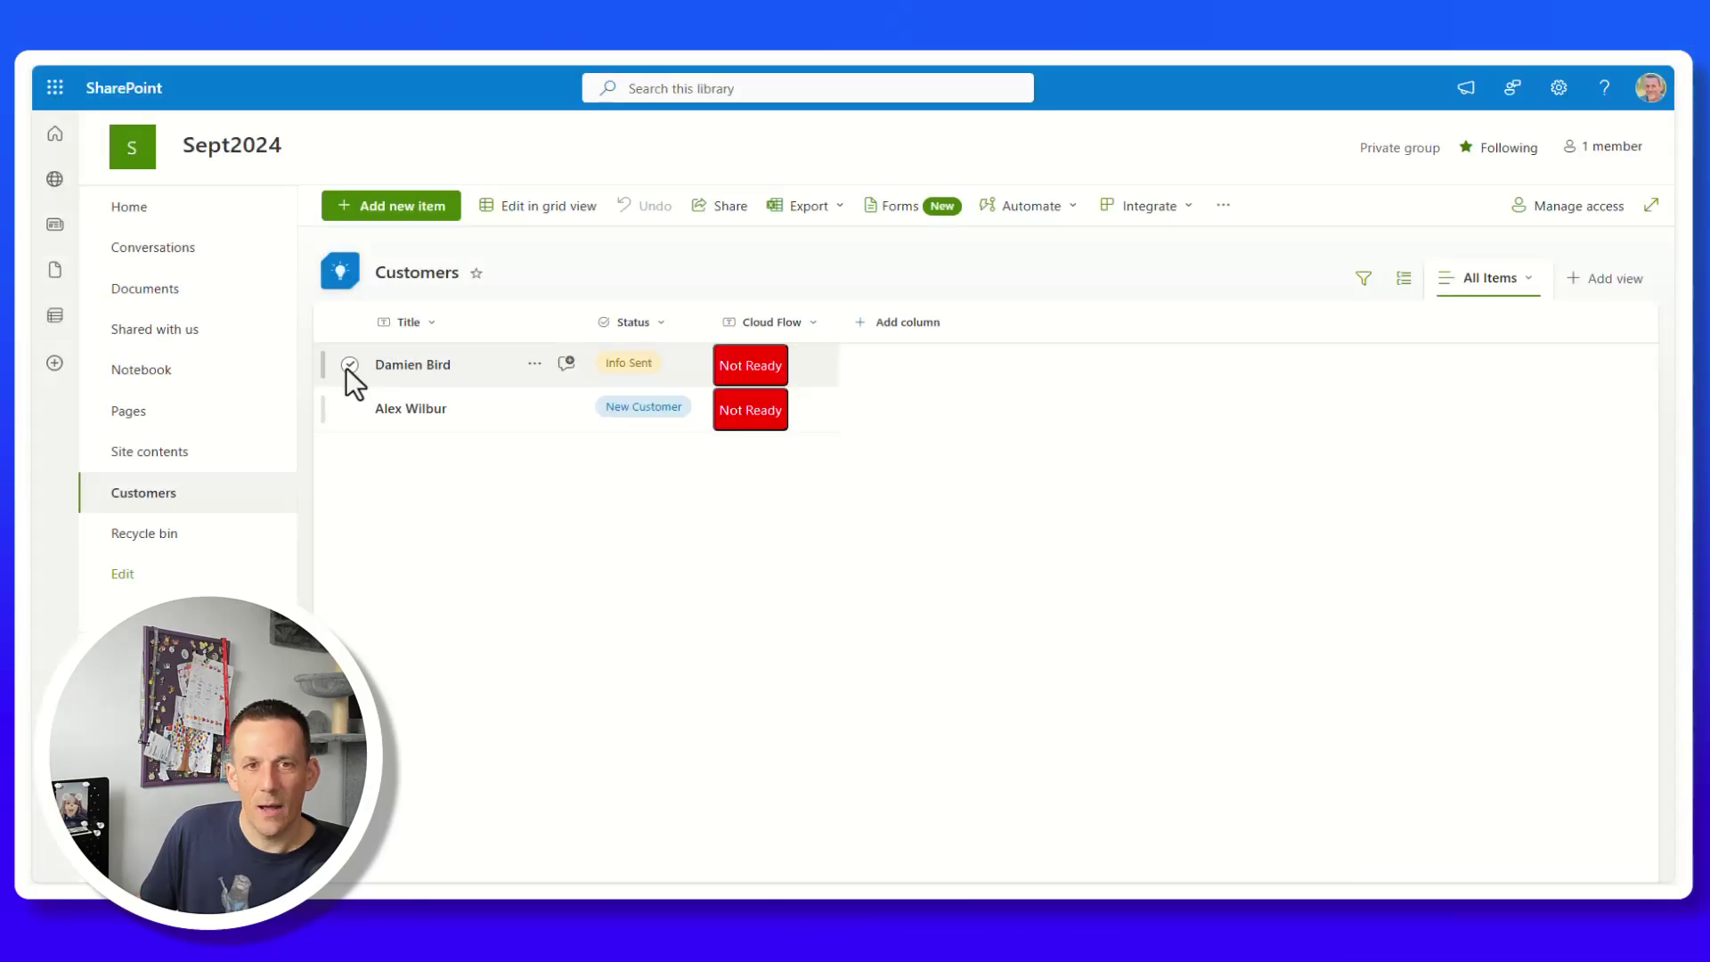
pyautogui.click(349, 364)
pyautogui.click(504, 213)
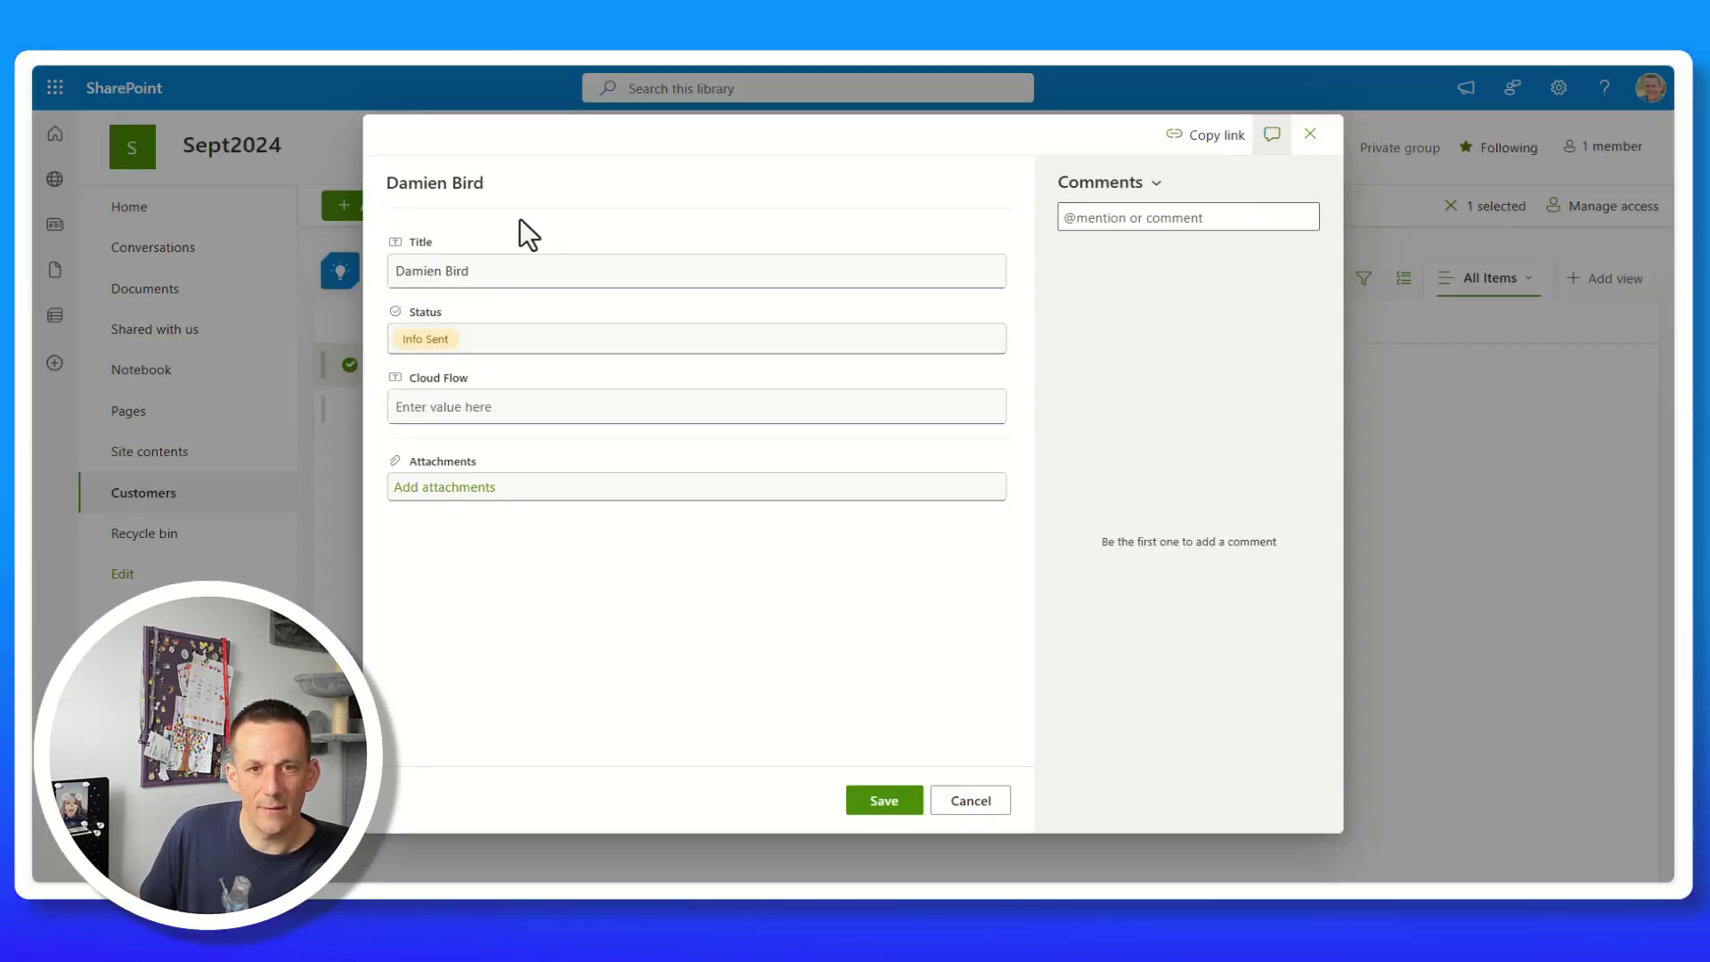
pyautogui.click(486, 344)
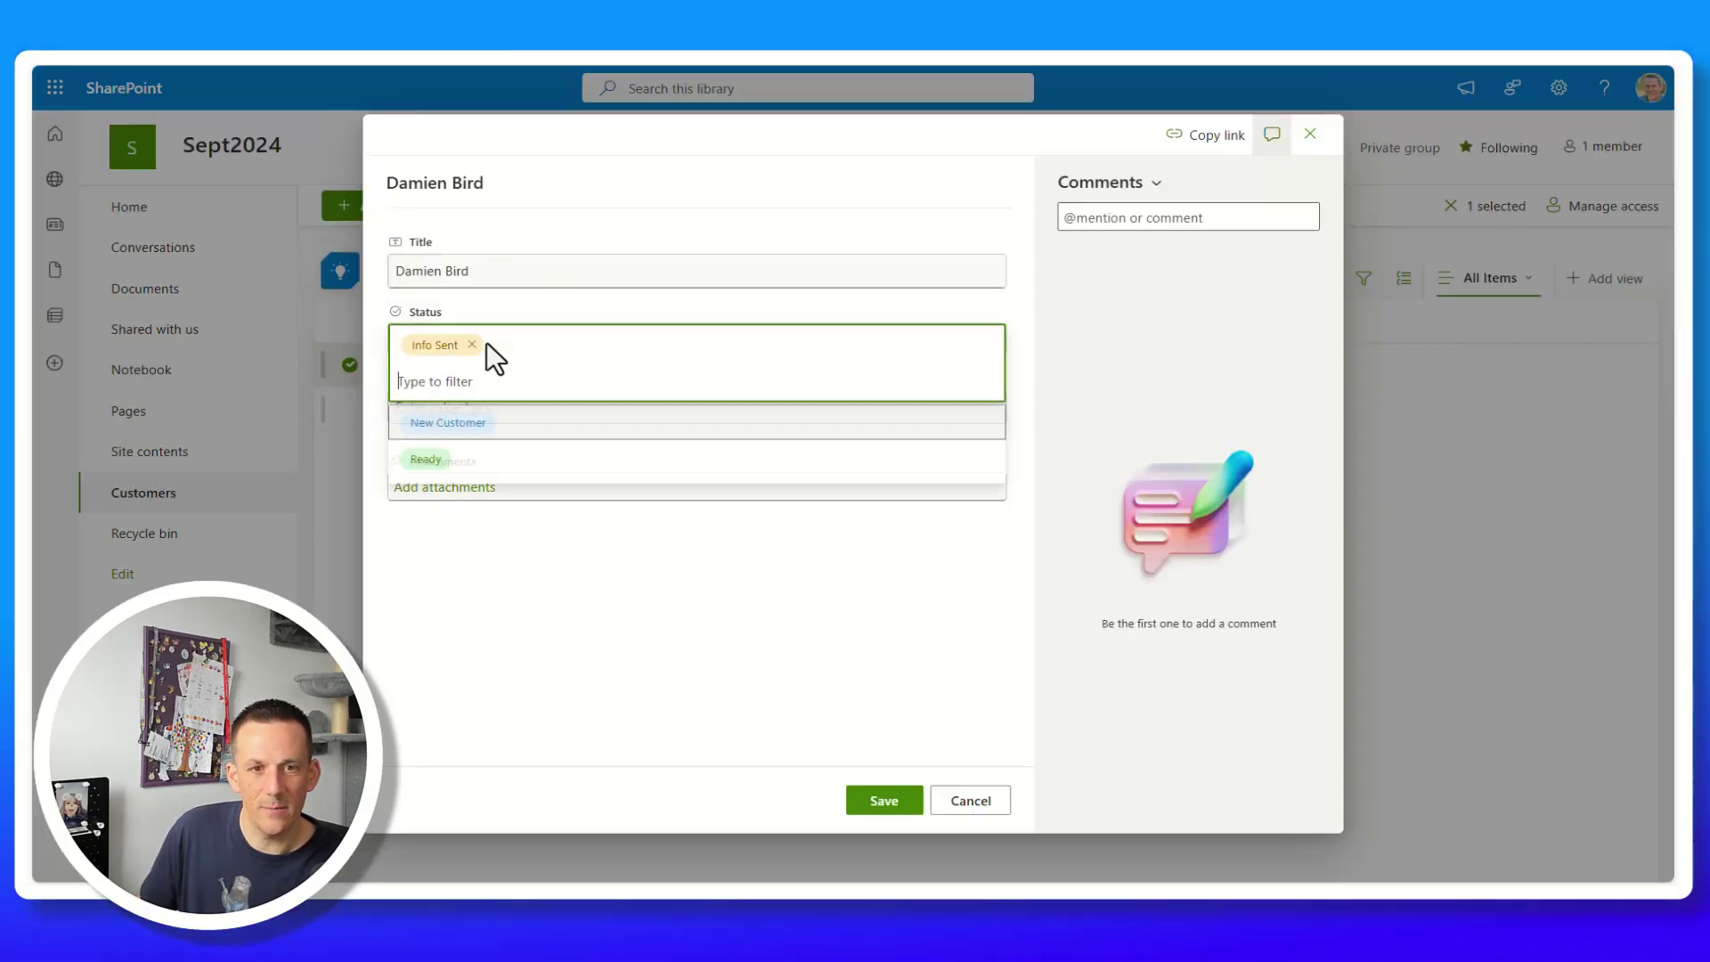
pyautogui.click(432, 458)
pyautogui.click(882, 800)
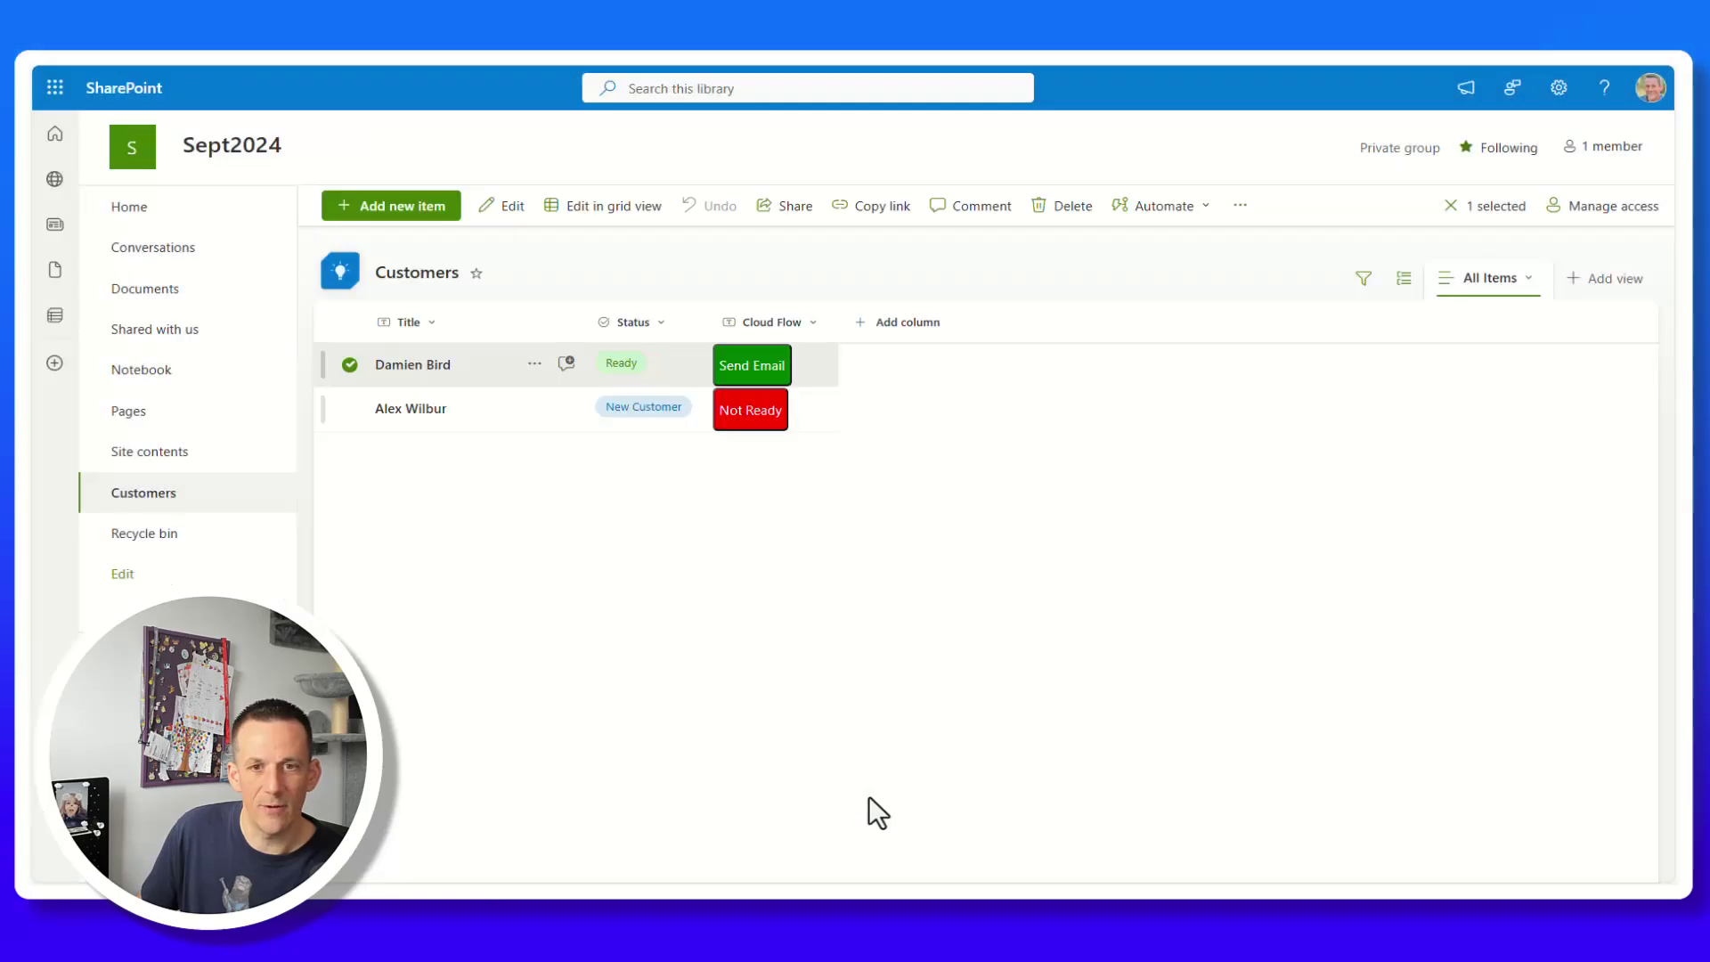
pyautogui.click(752, 365)
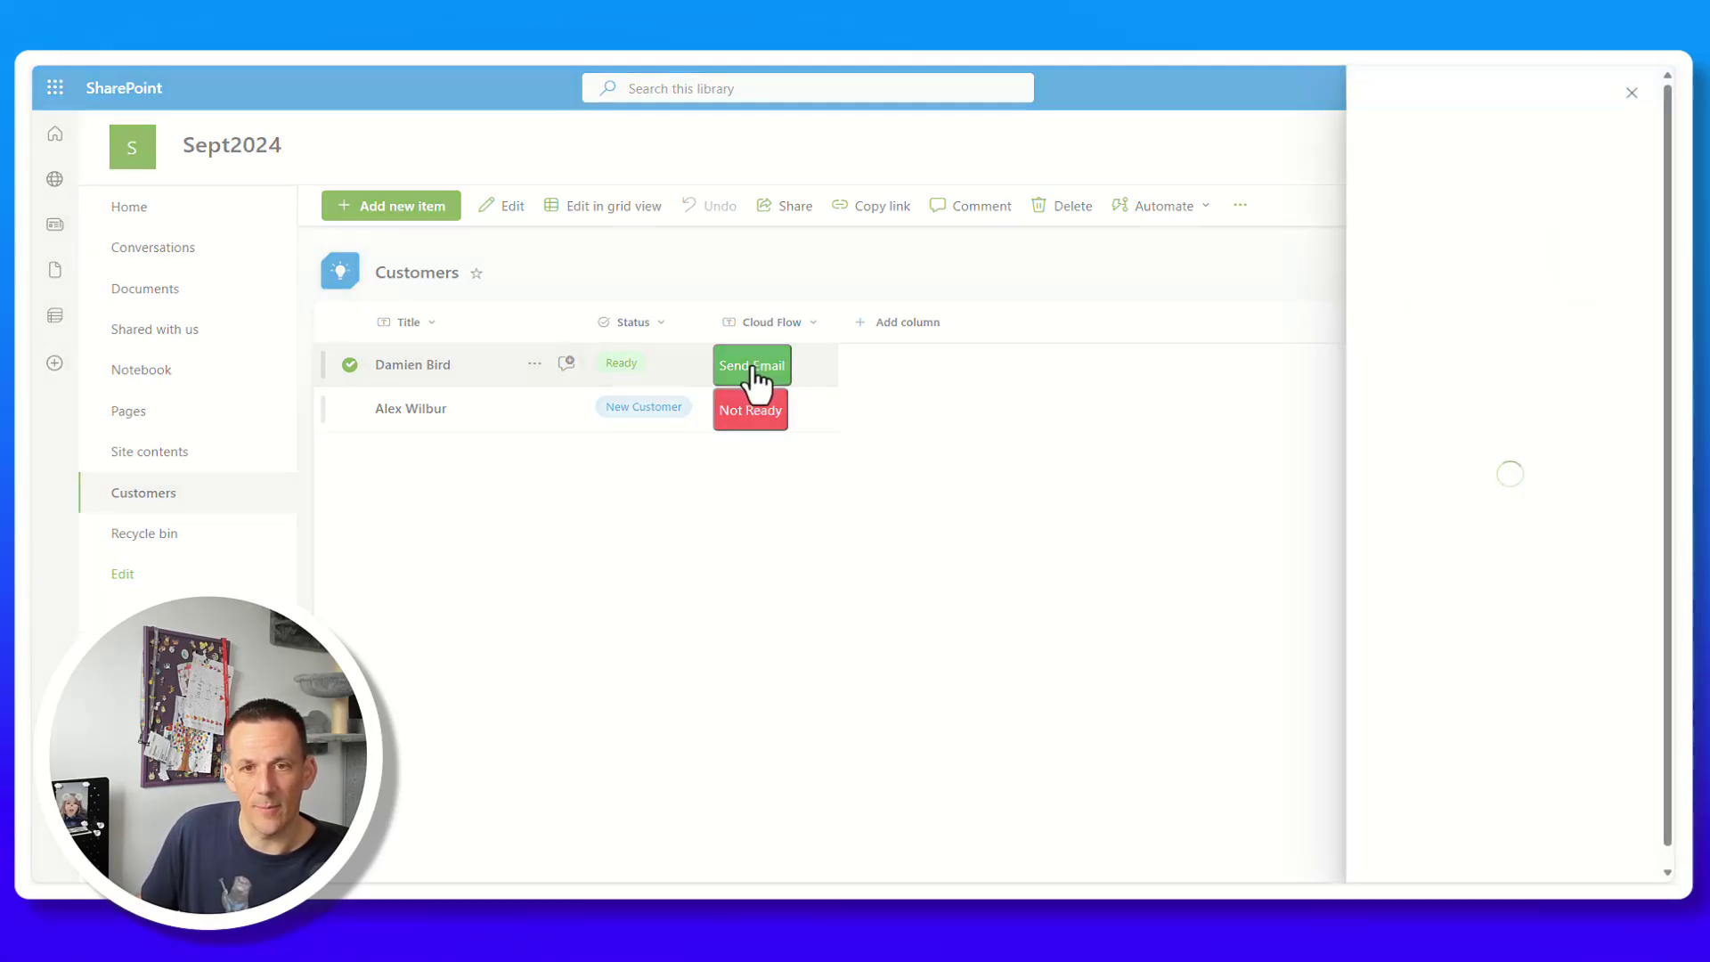
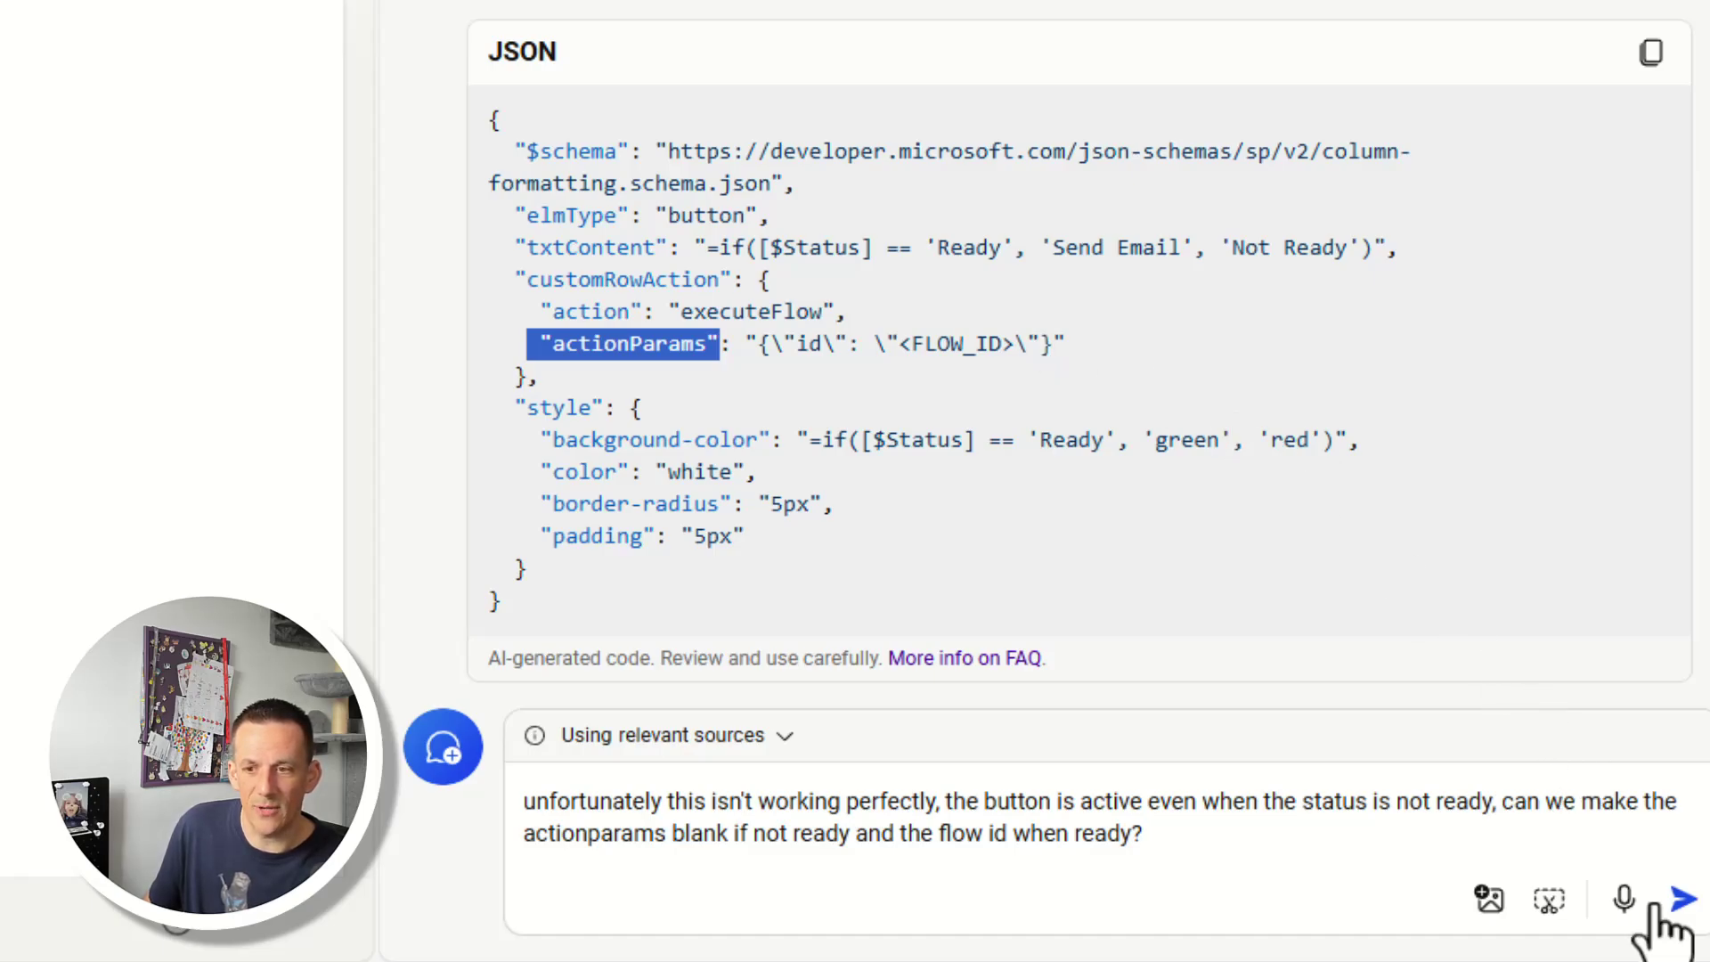
# Ask Copilot about the blank actionParams, copy its conditional JSON, and open Cloud Flow column formatting.
pyautogui.click(1683, 899)
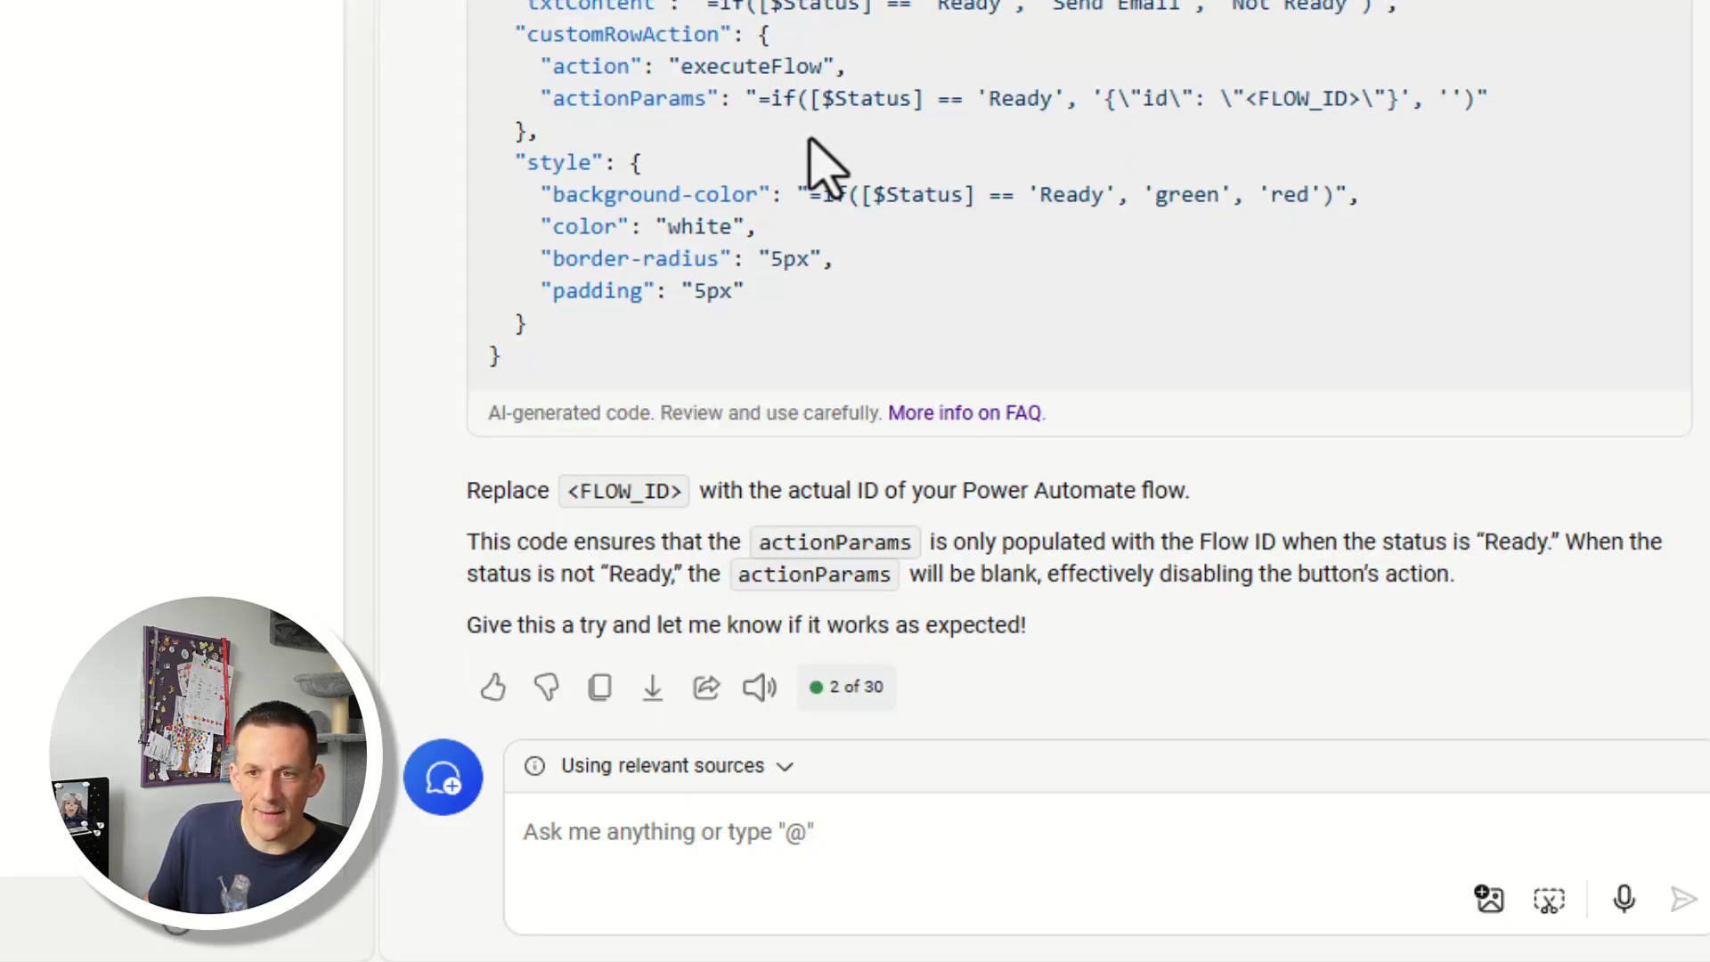
pyautogui.moveTo(768, 100); pyautogui.dragTo(1471, 120)
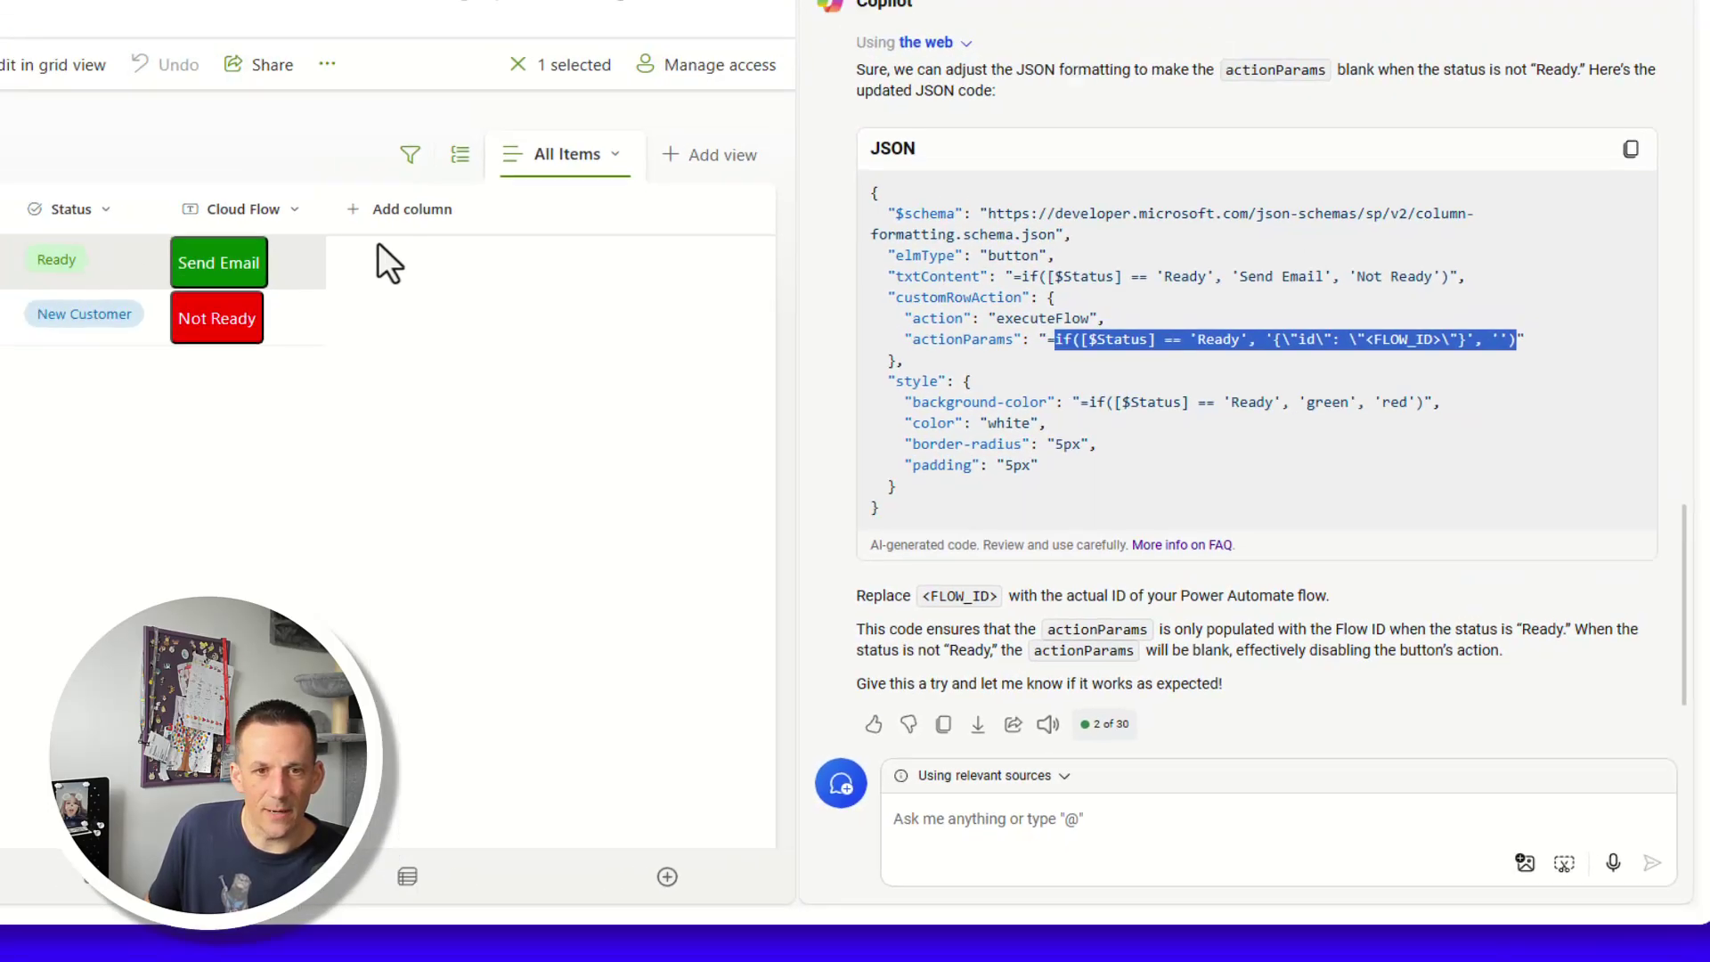
pyautogui.click(513, 323)
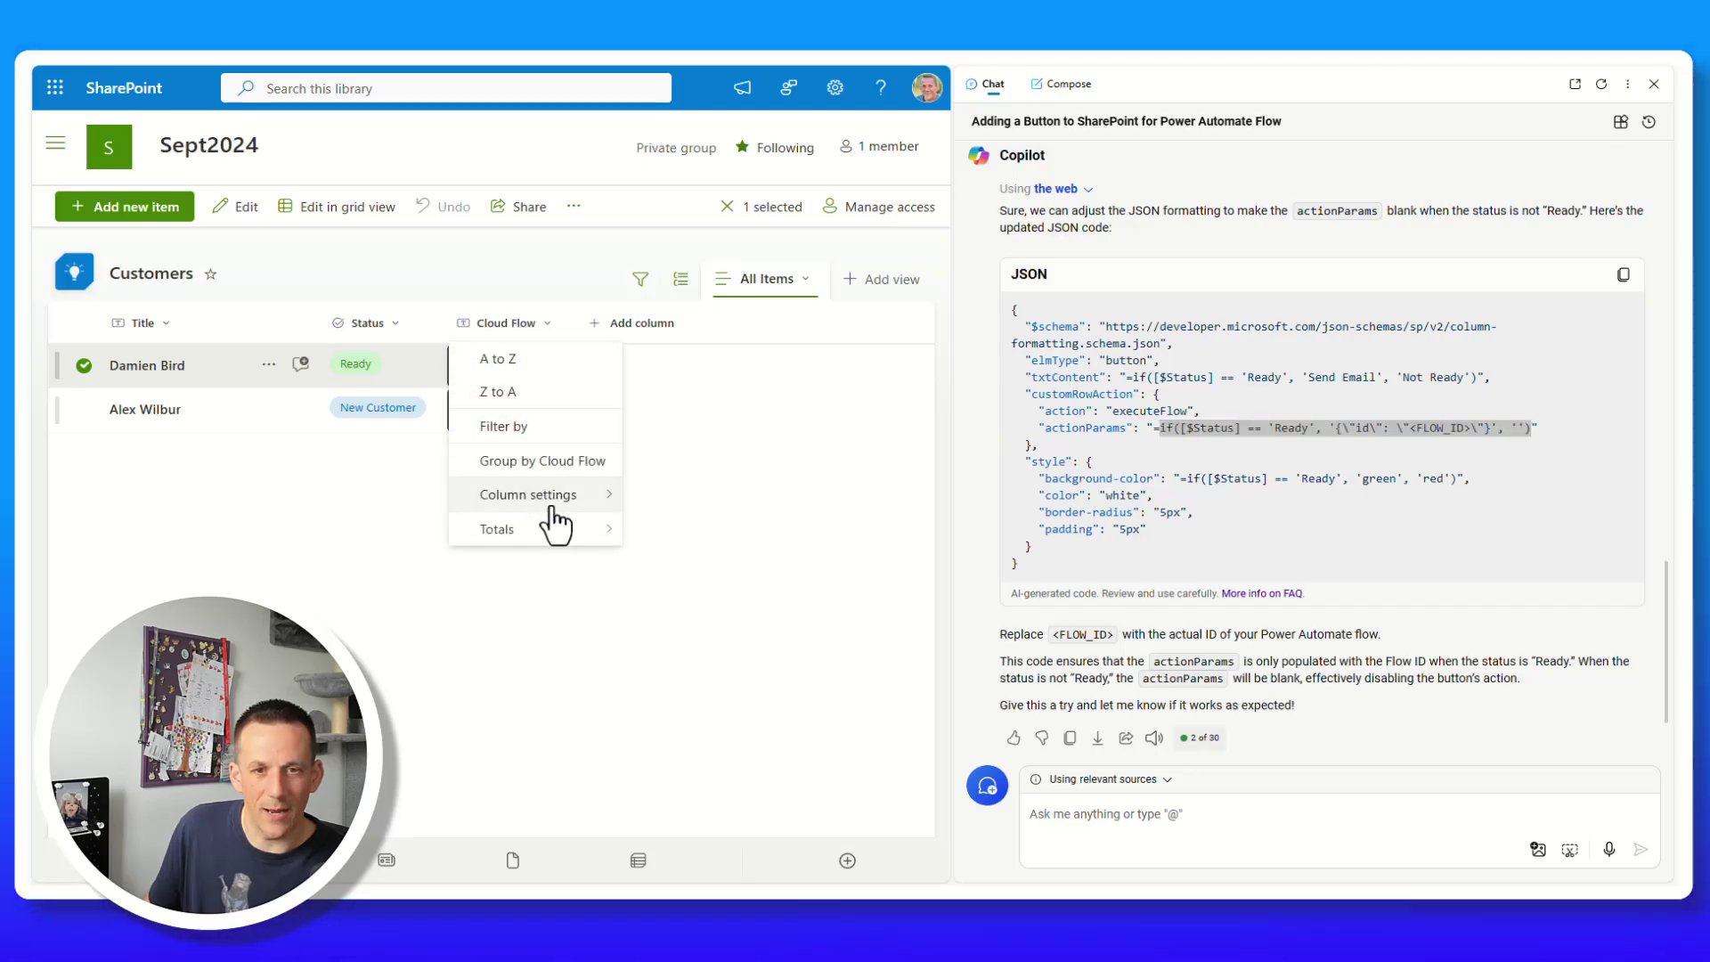
pyautogui.moveTo(565, 508)
pyautogui.click(700, 556)
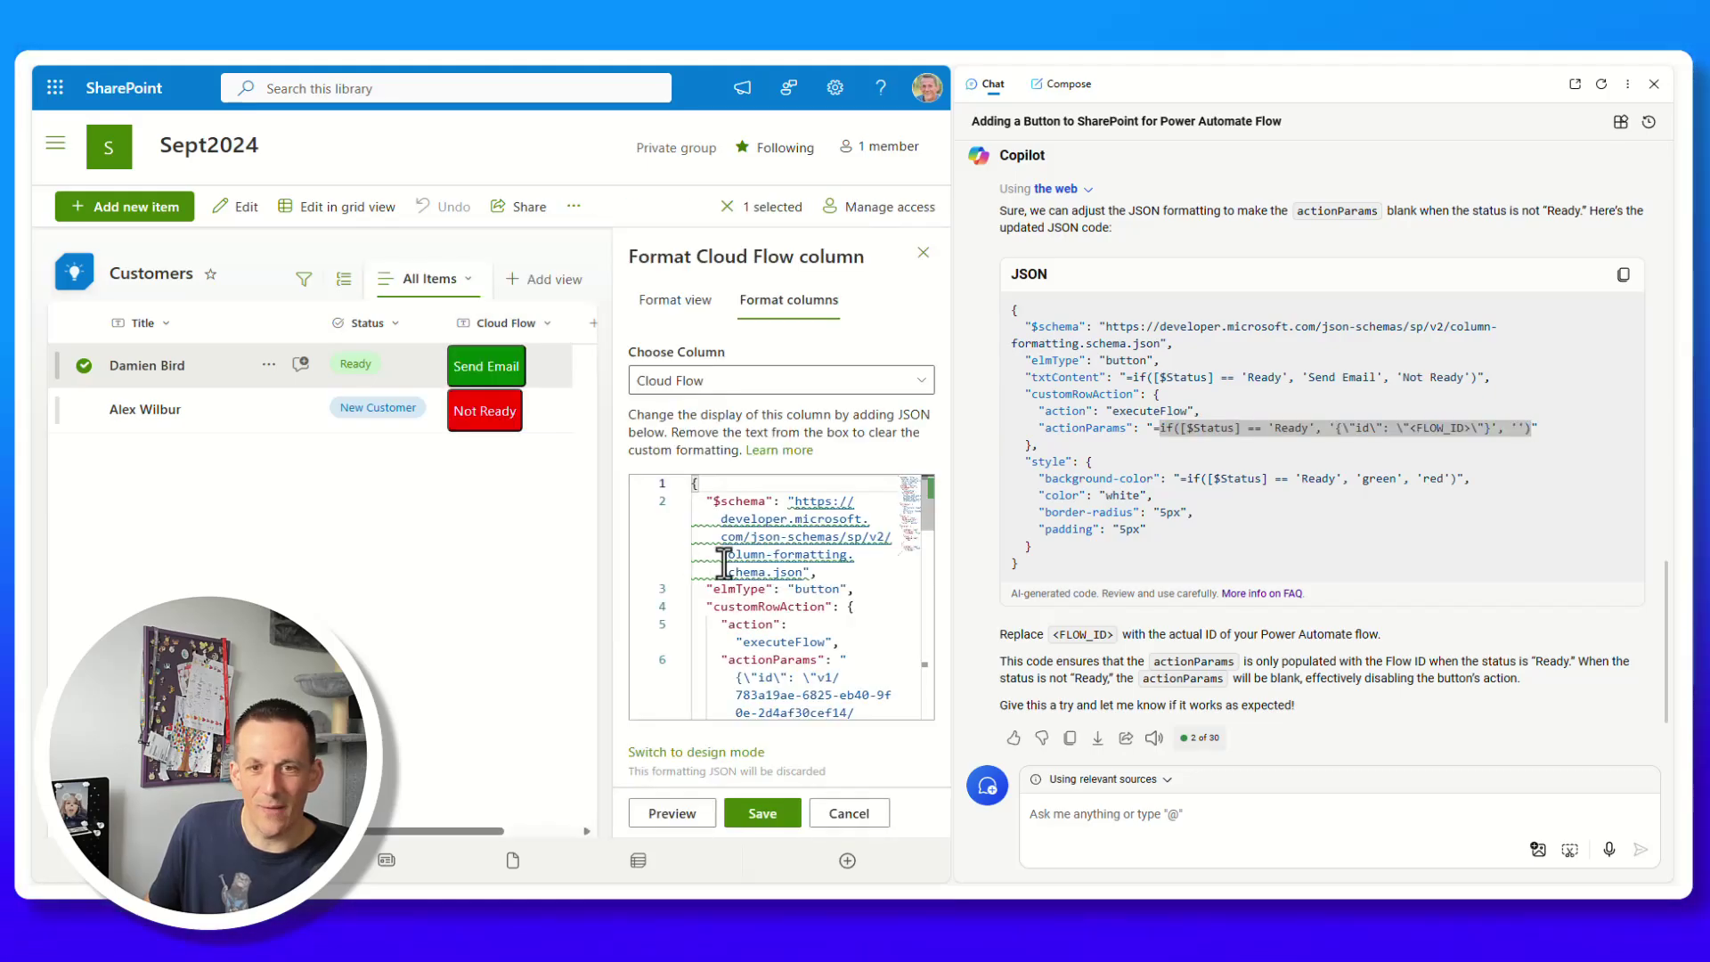
# Replace the column formatting JSON with Copilot's version, swap <FLOW_ID> for the flow ID, and save.
pyautogui.click(1652, 85)
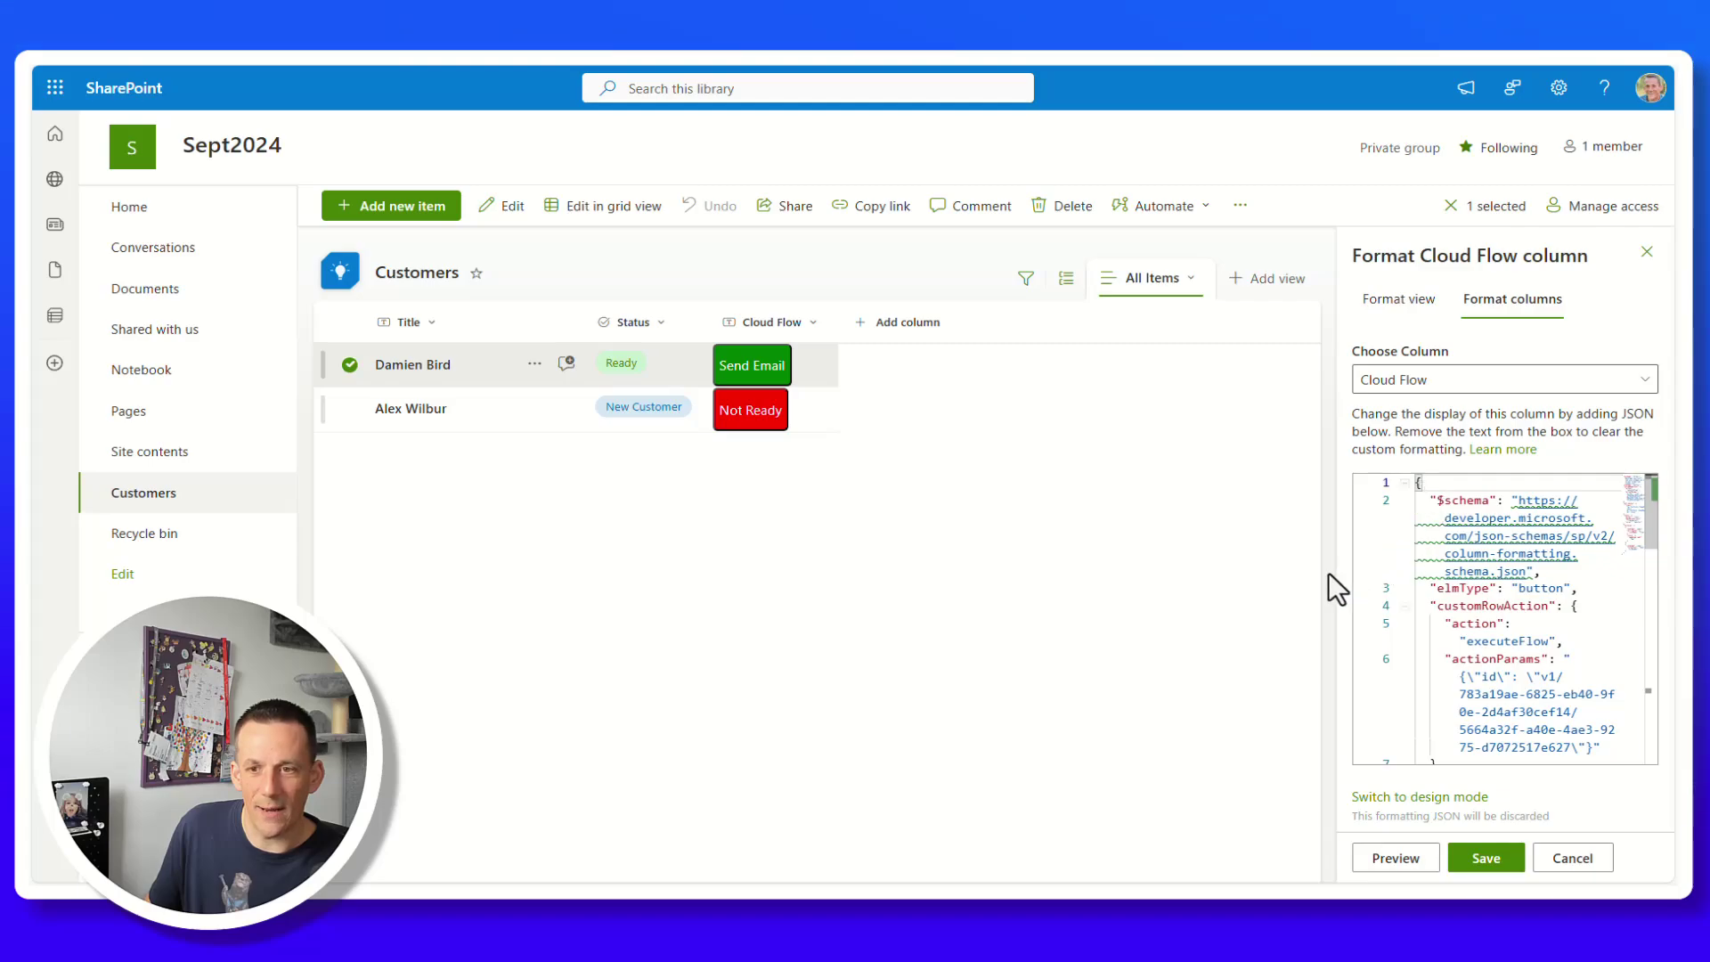
pyautogui.moveTo(1332, 576); pyautogui.dragTo(644, 579)
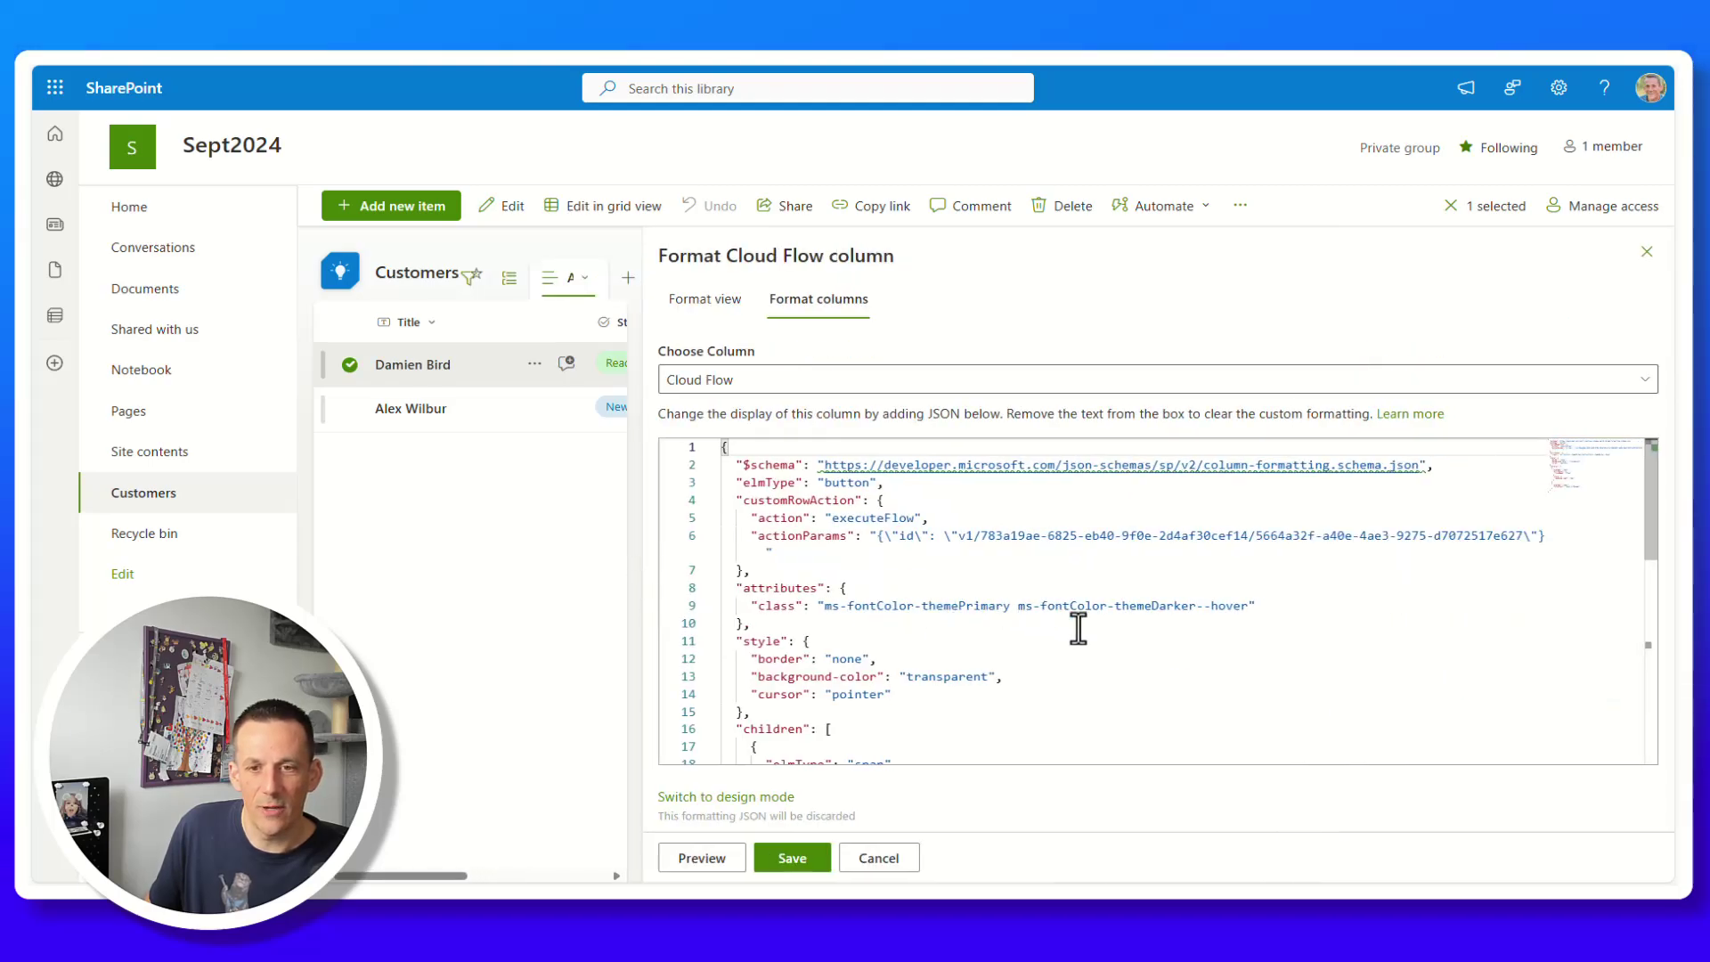
pyautogui.click(1105, 645)
pyautogui.hotkey('ctrl', 'a')
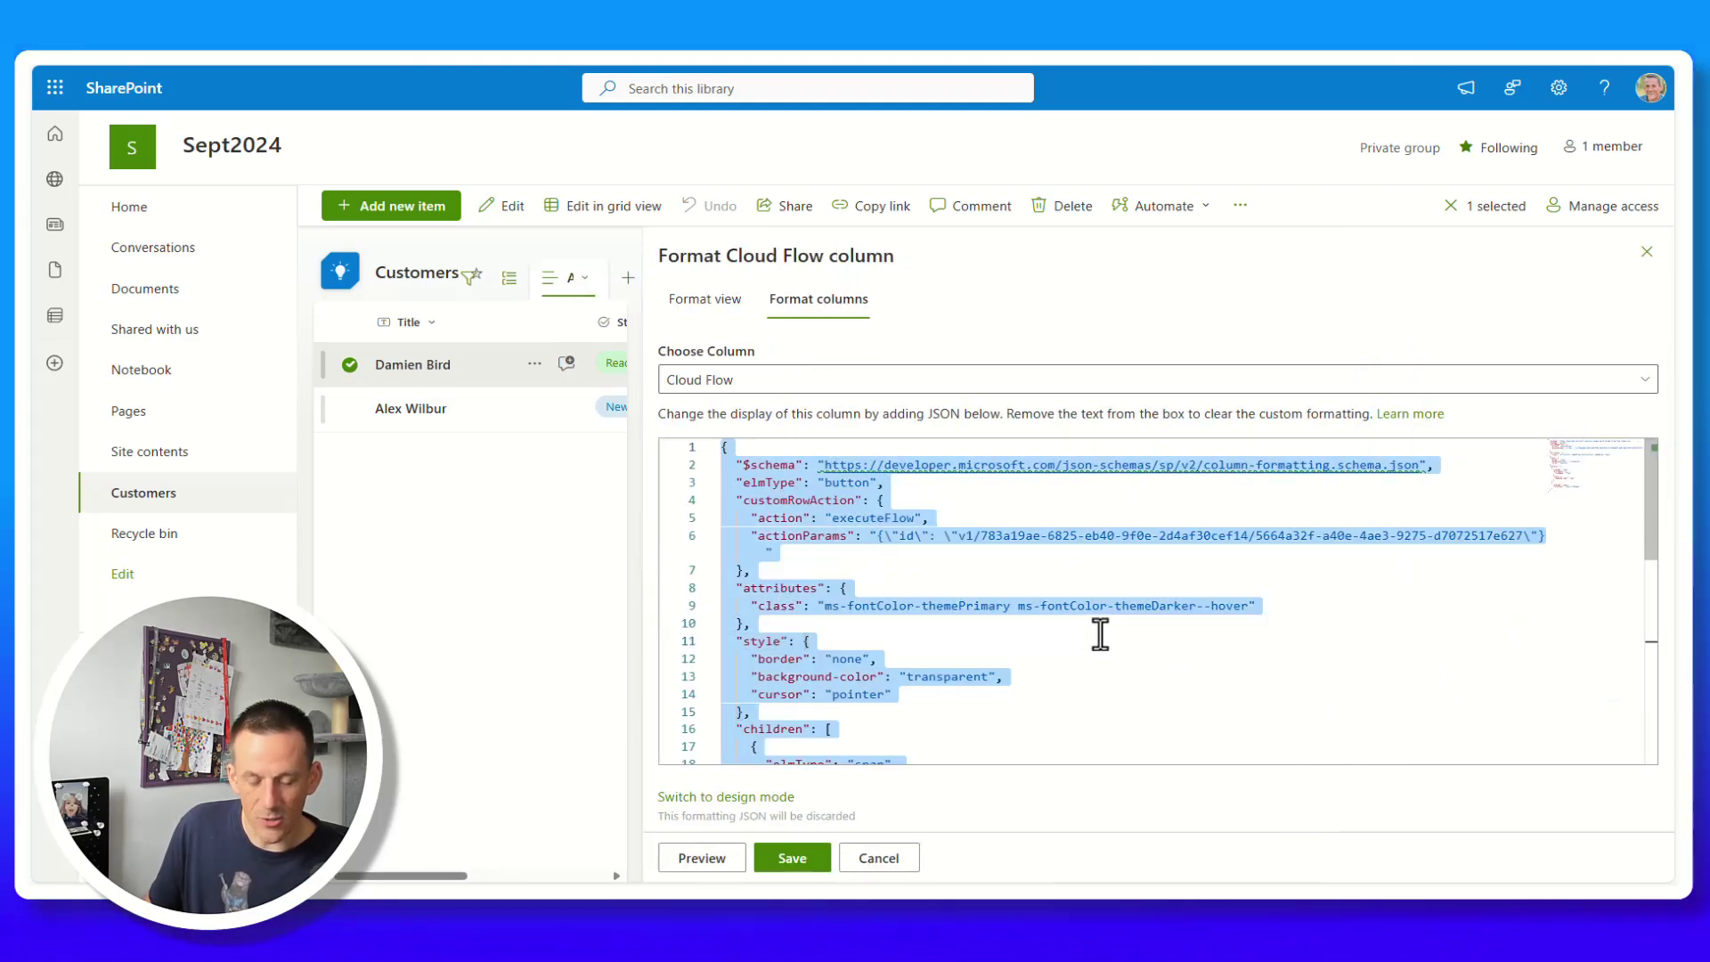
pyautogui.write('{   "$schema": "https://developer.microsoft.com/json-schemas/sp/v2/column-formatting.schema.json",   "elmType": "button",   "txtContent": "=if([$Status] == \'Ready\', \'Send Email\', \'Not Ready\')",   "customRowAction": {     "action": "executeFlow",     "actionParams": "=if([$Status] == \'Ready\', \'{\\"id\\": \\"<FLOW_ID>\\"}\', \'\')"   },   "style": {     "background-color": "=if([$Status] == \'Ready\', \'green\', \'red\')",     "color": "white",     "border-radius": "5px",     "padding": "5px"   } }')
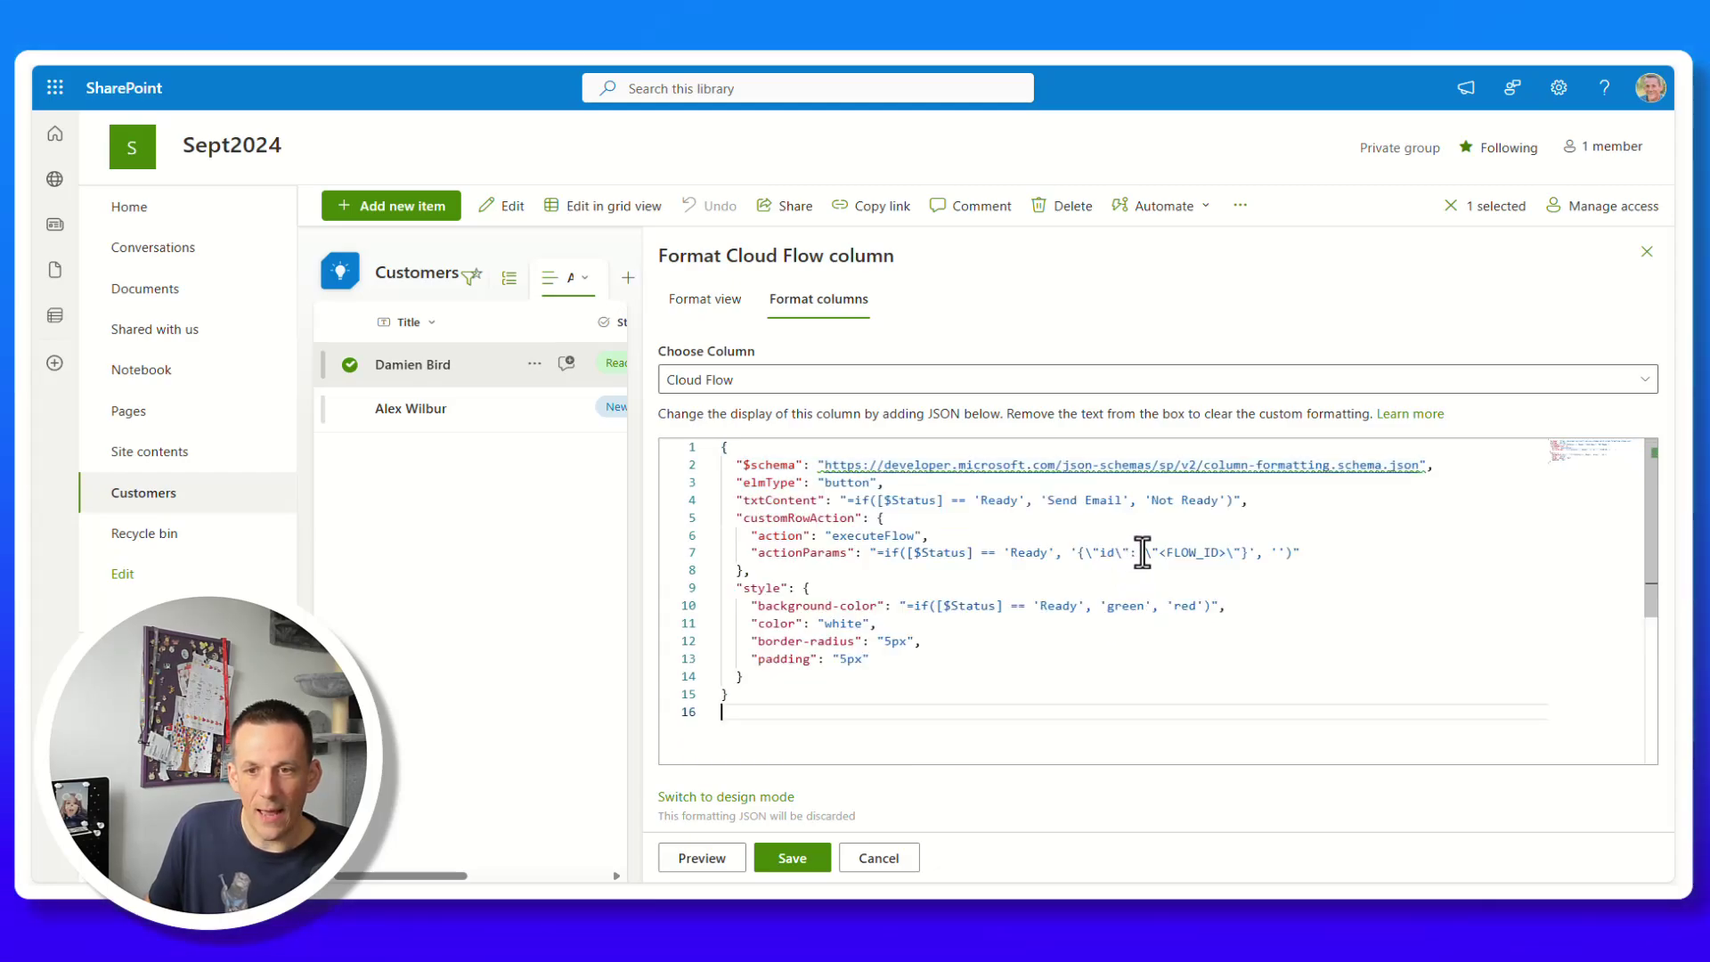
pyautogui.moveTo(1160, 553); pyautogui.dragTo(1226, 553)
pyautogui.write('v1/783a19ae-6825-eb40-9f0e-2d4af30cef14/5664a32f-a40e-4ae3-9275-d7072517e627')
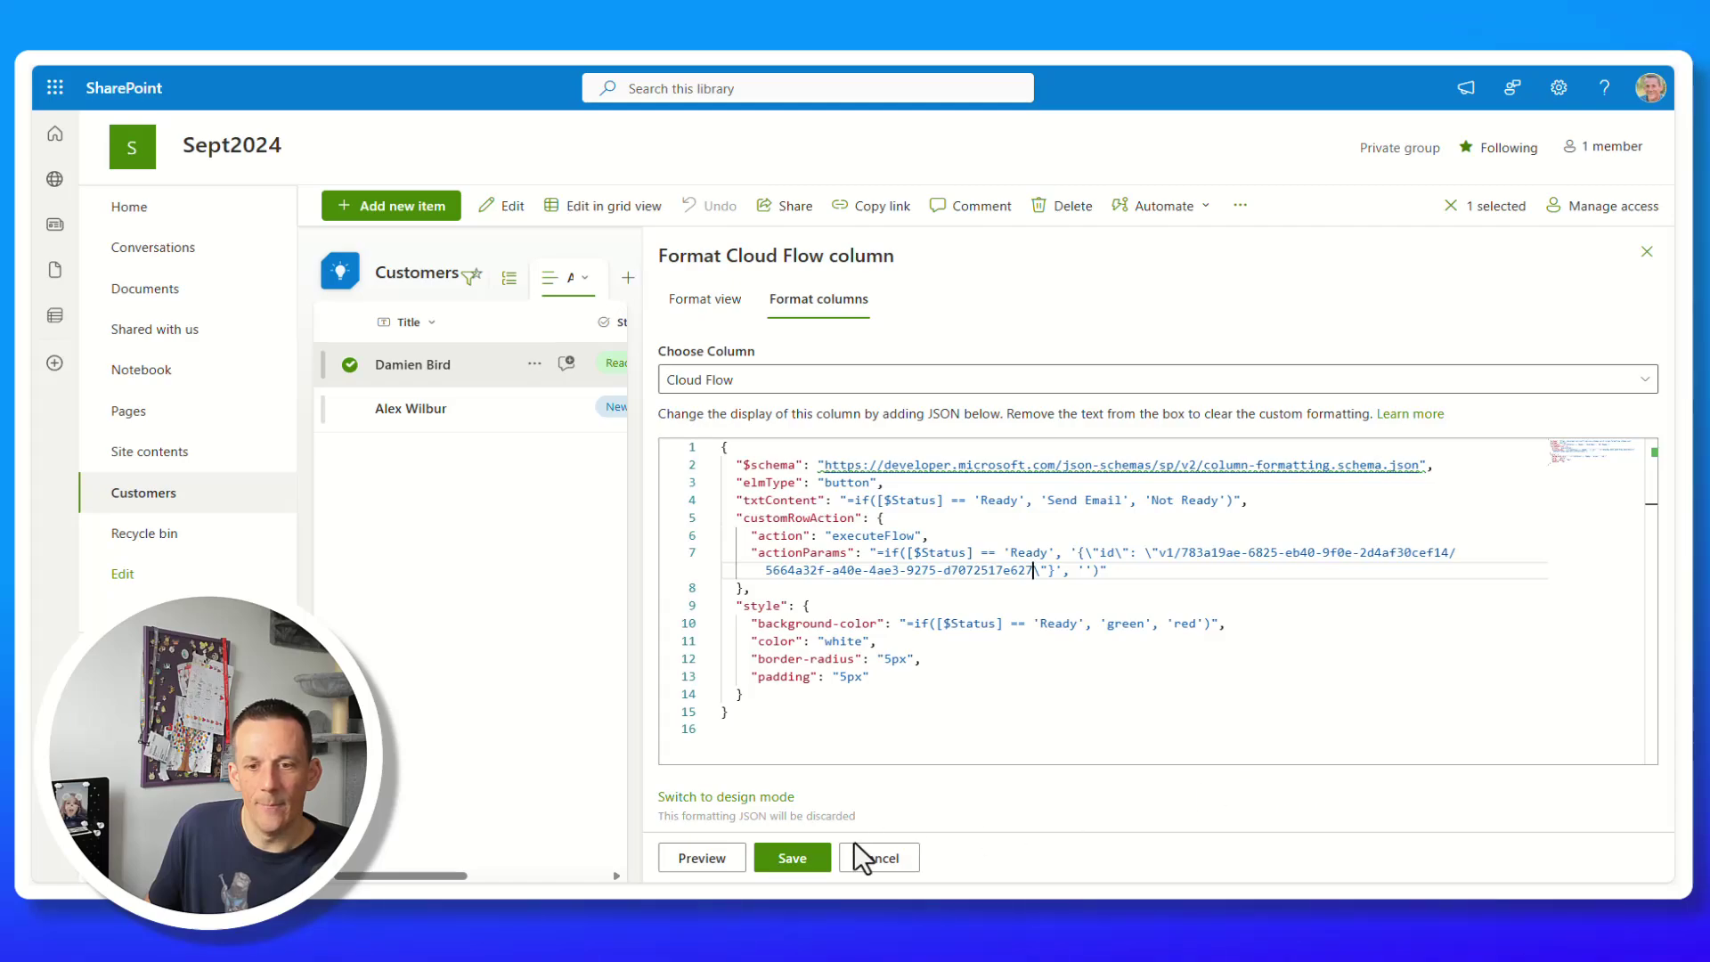
pyautogui.click(792, 857)
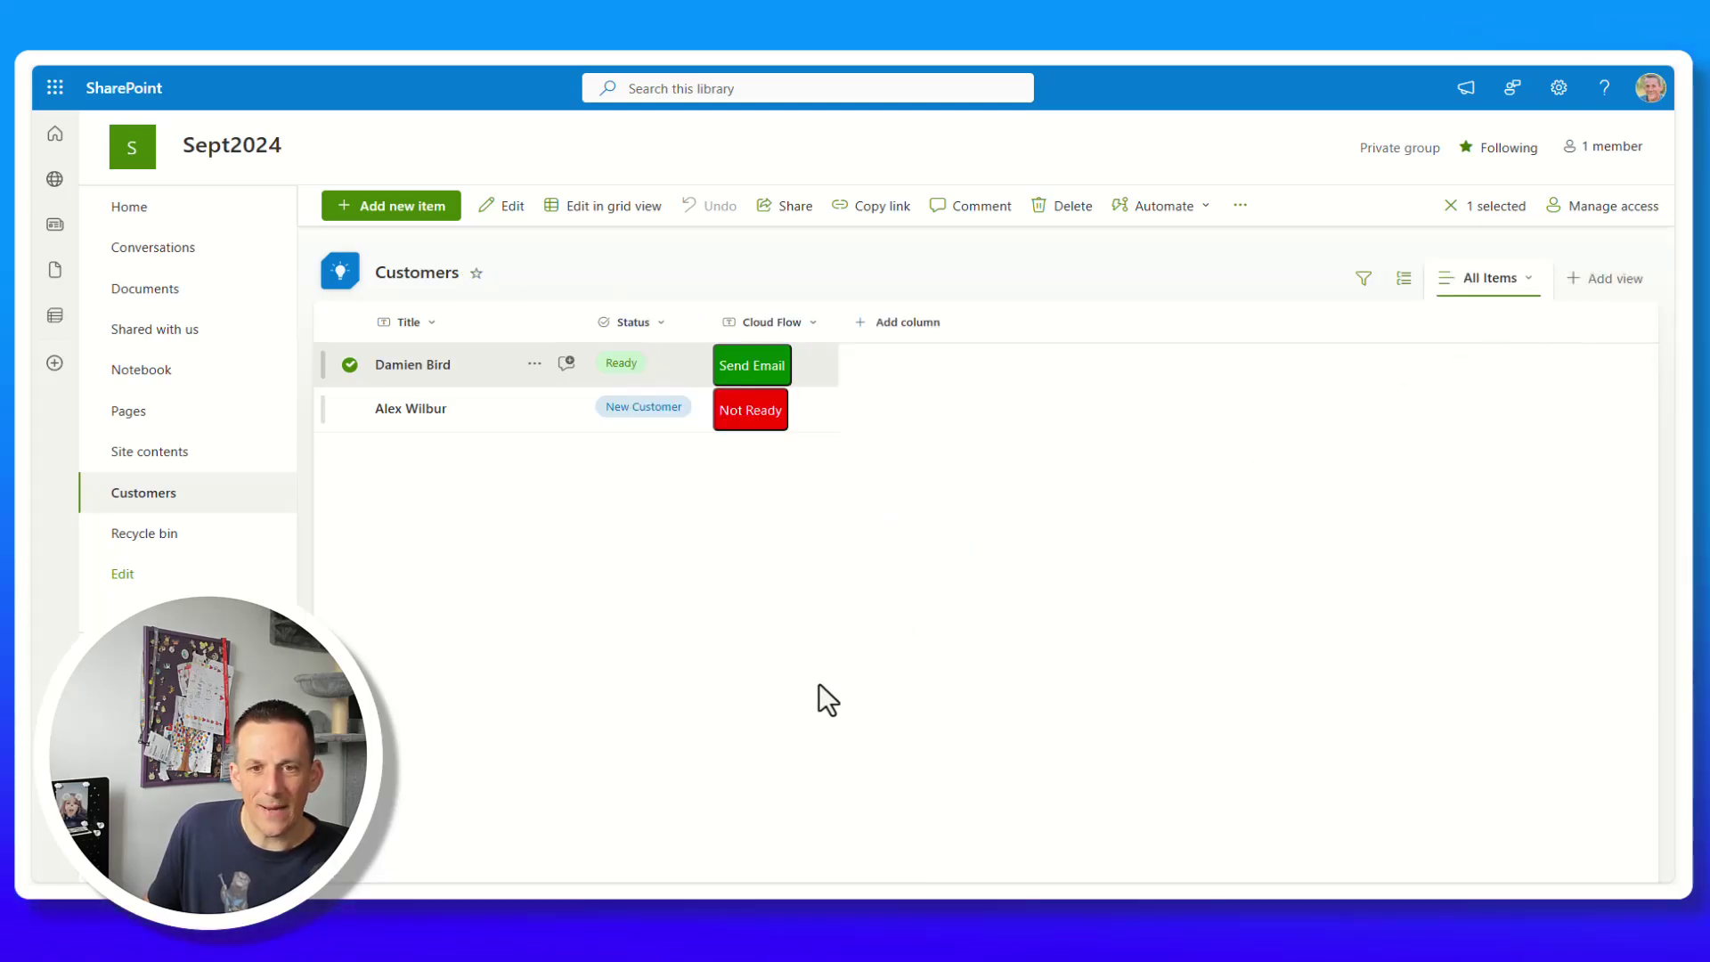
# Test the Not Ready button, then run the Send Email to Customer flow for the first customer.
pyautogui.click(755, 410)
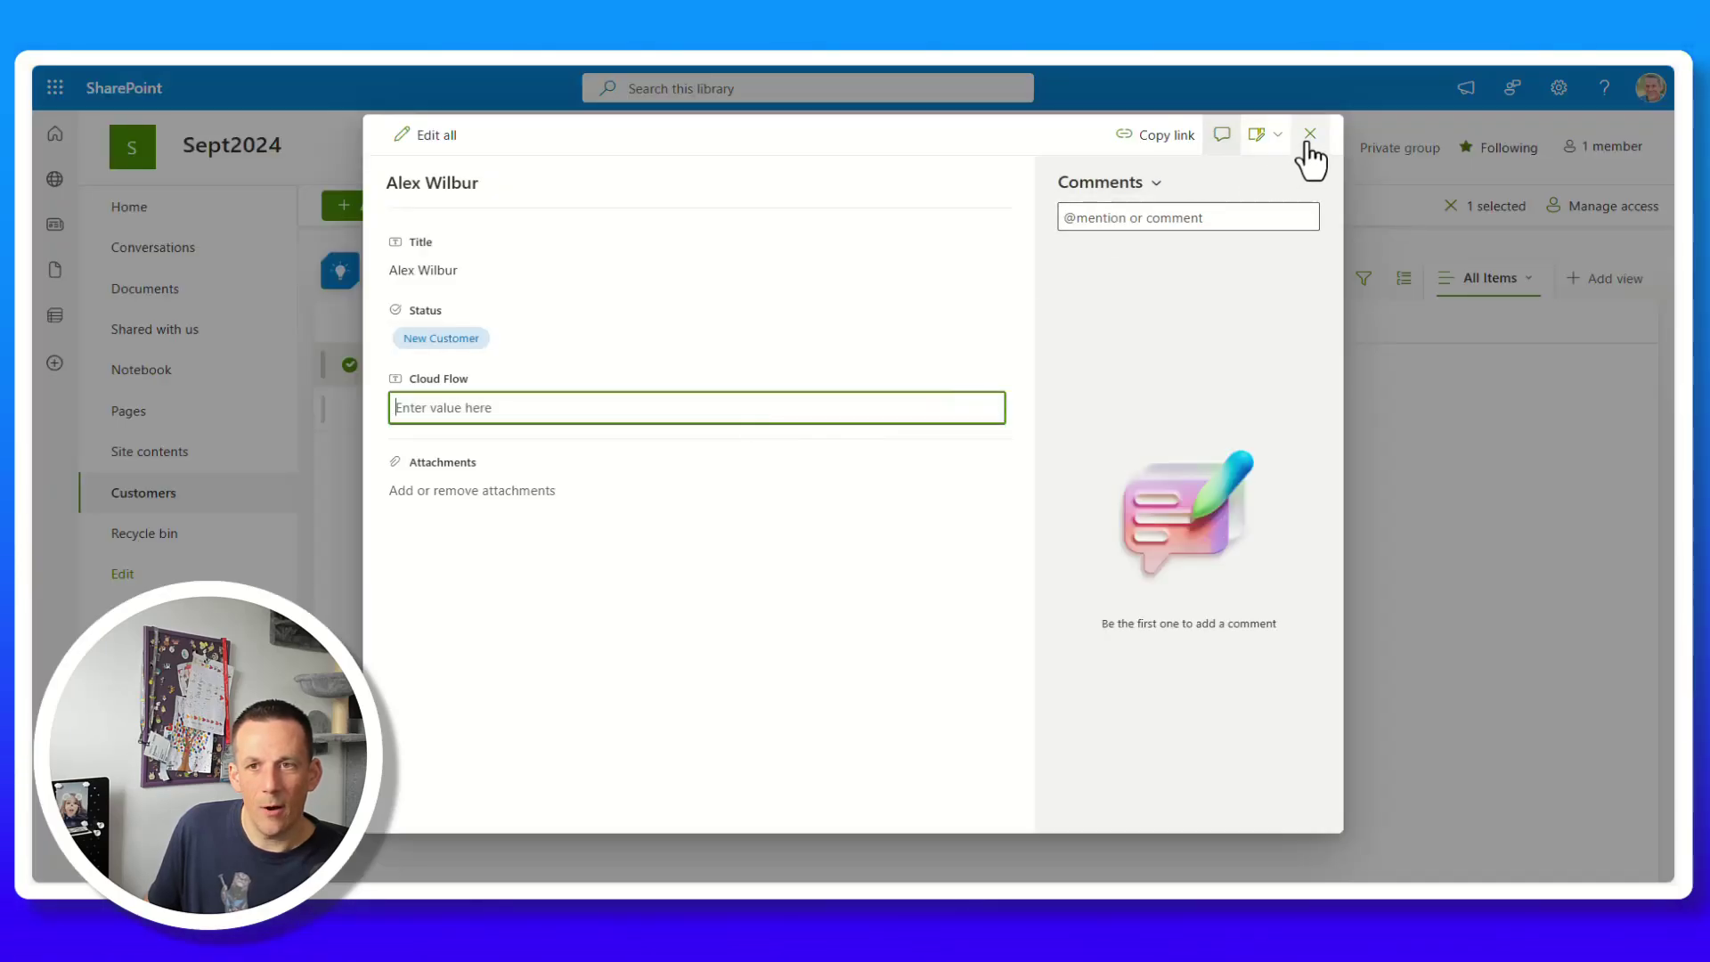
pyautogui.click(1305, 137)
pyautogui.click(759, 408)
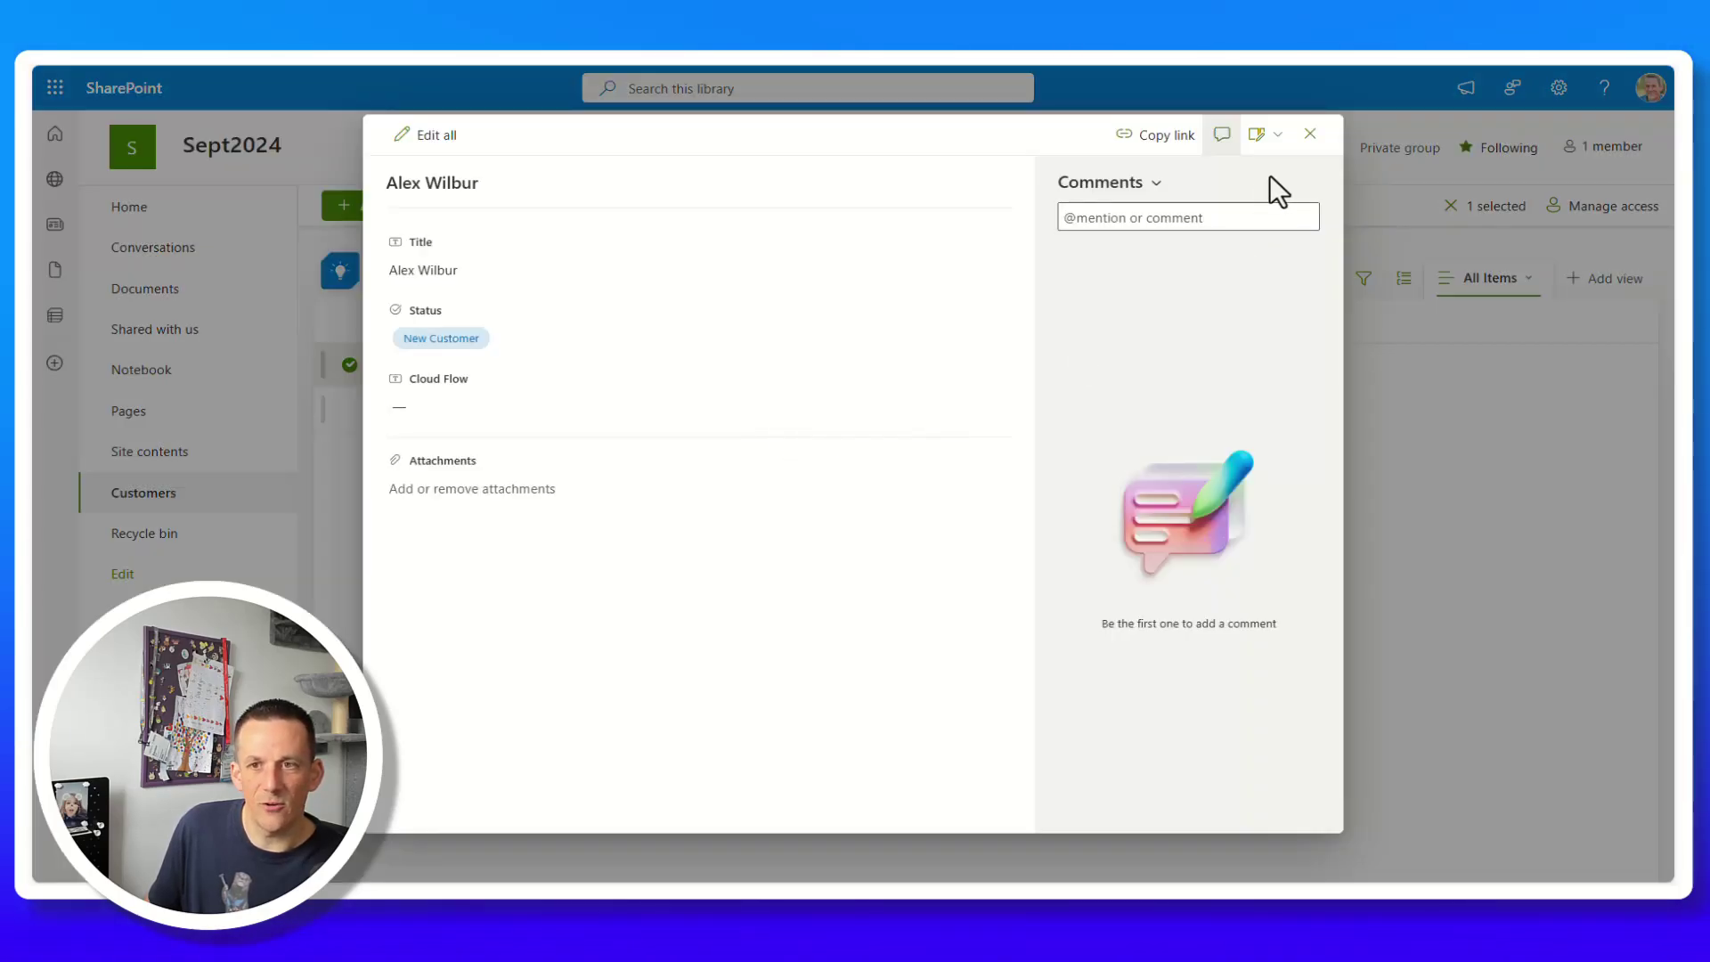
pyautogui.click(1310, 135)
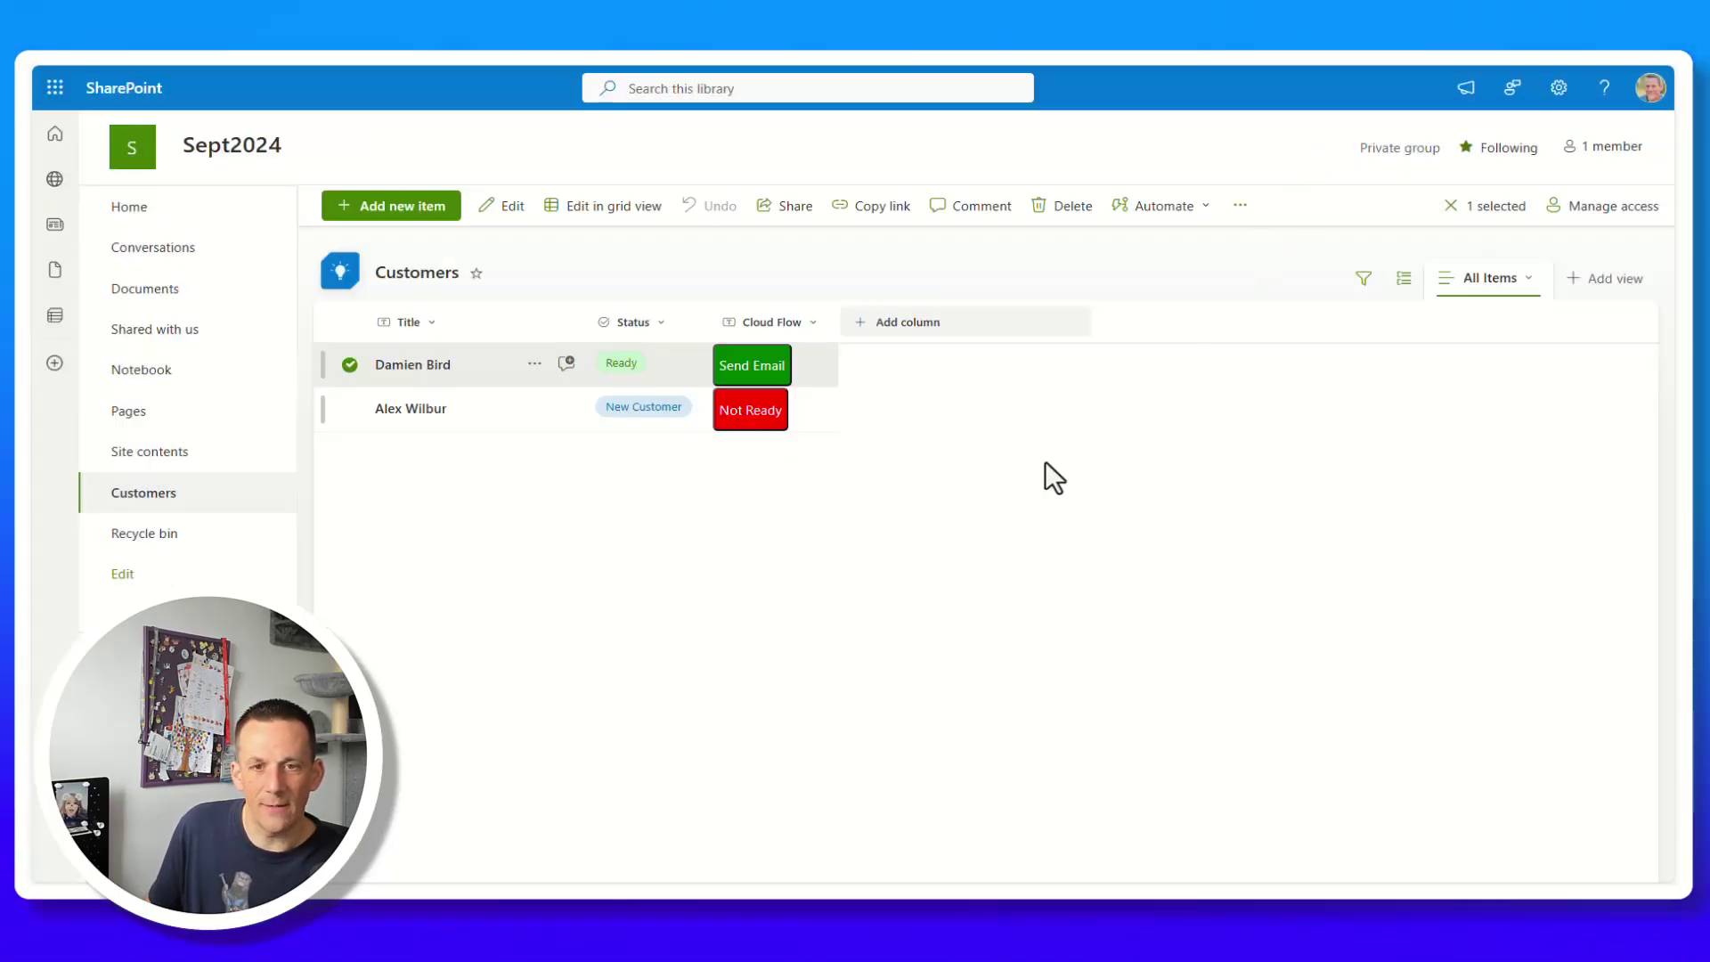
pyautogui.click(753, 367)
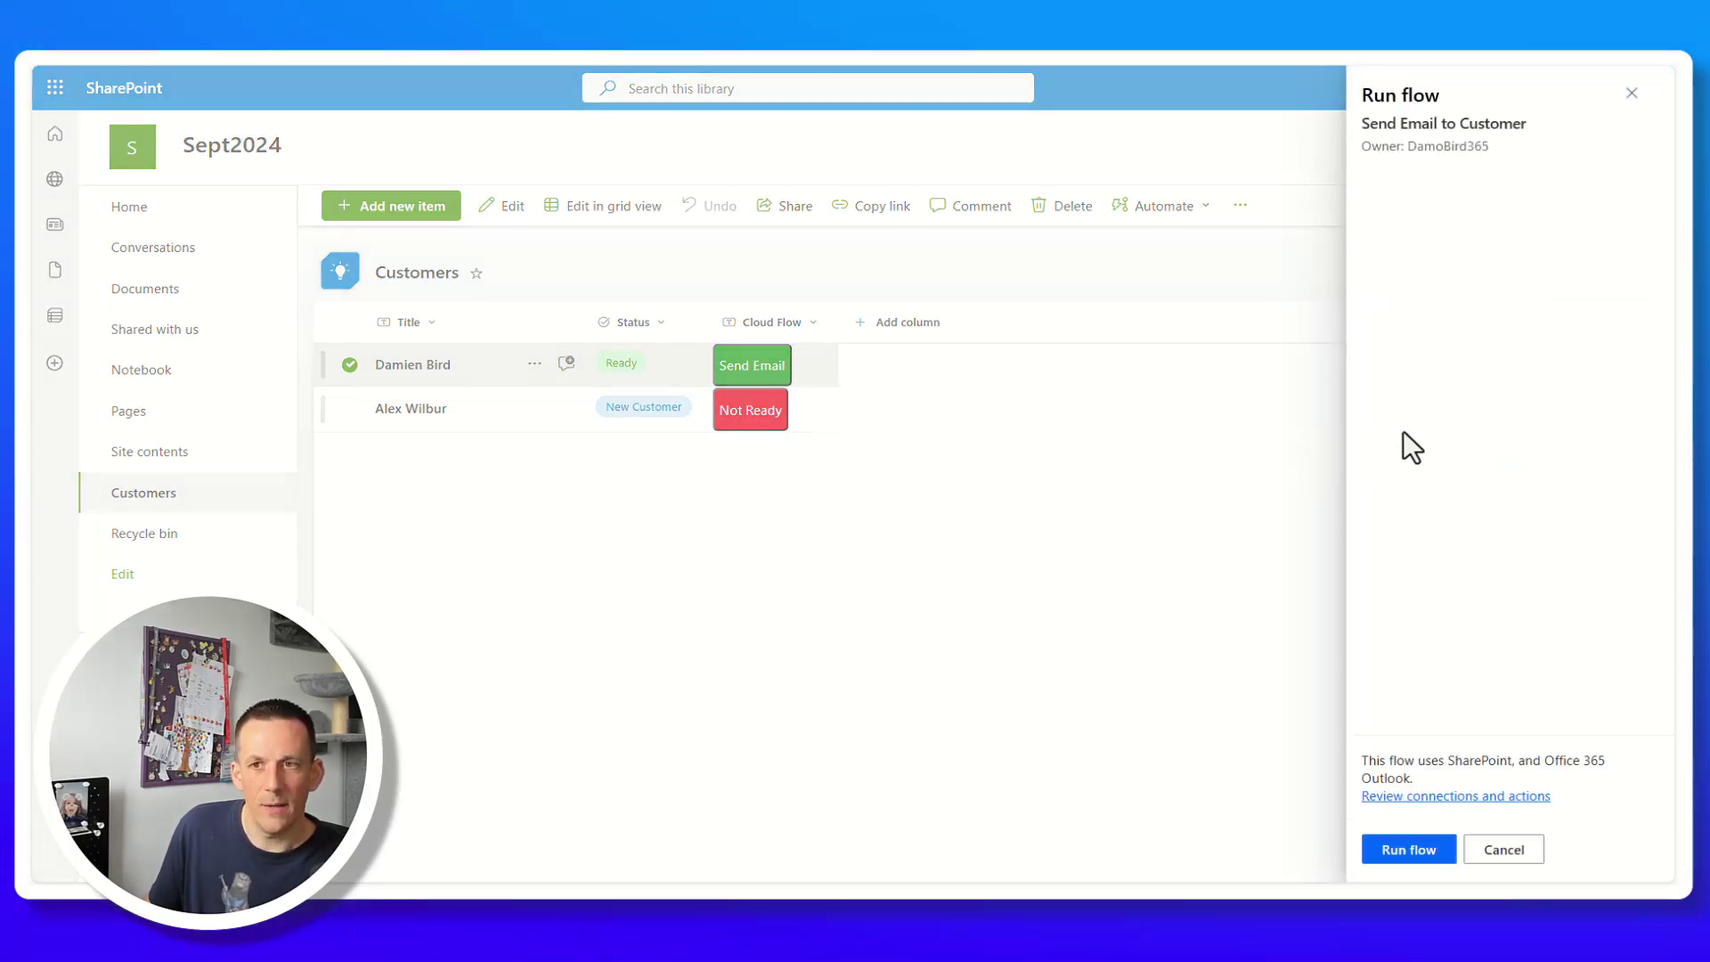
pyautogui.click(351, 409)
# Set the second customer's Status to Ready, run Send Email for them, and reload to confirm.
pyautogui.doubleClick(486, 411)
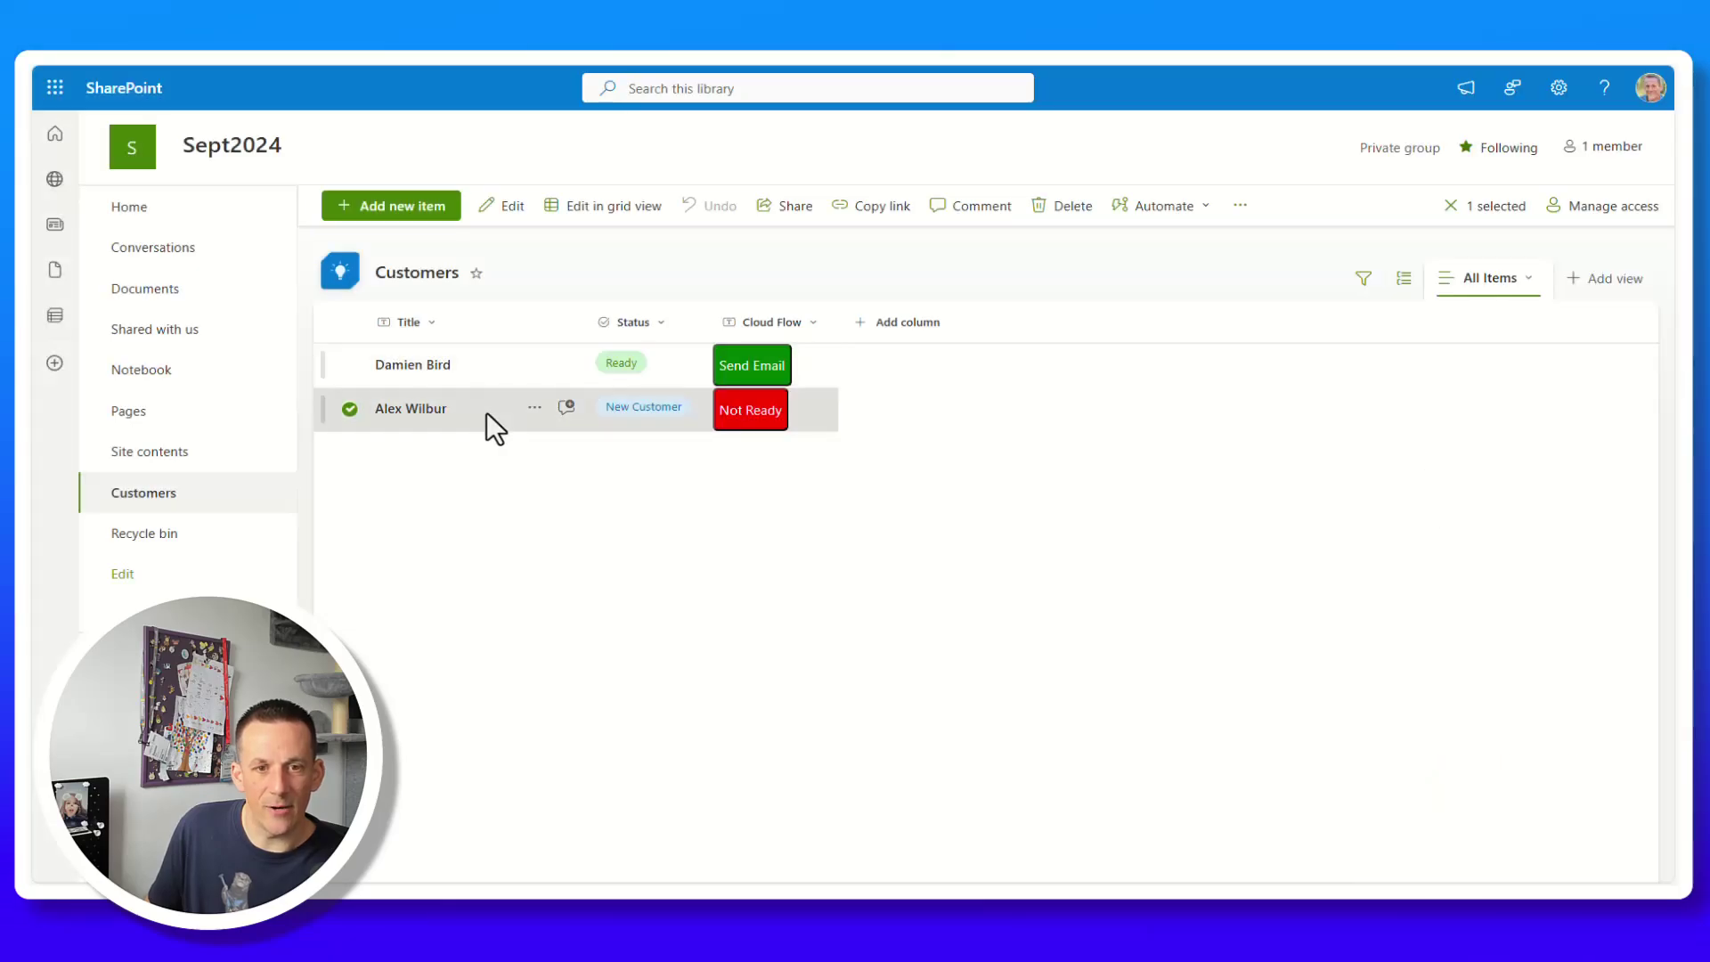
pyautogui.click(509, 340)
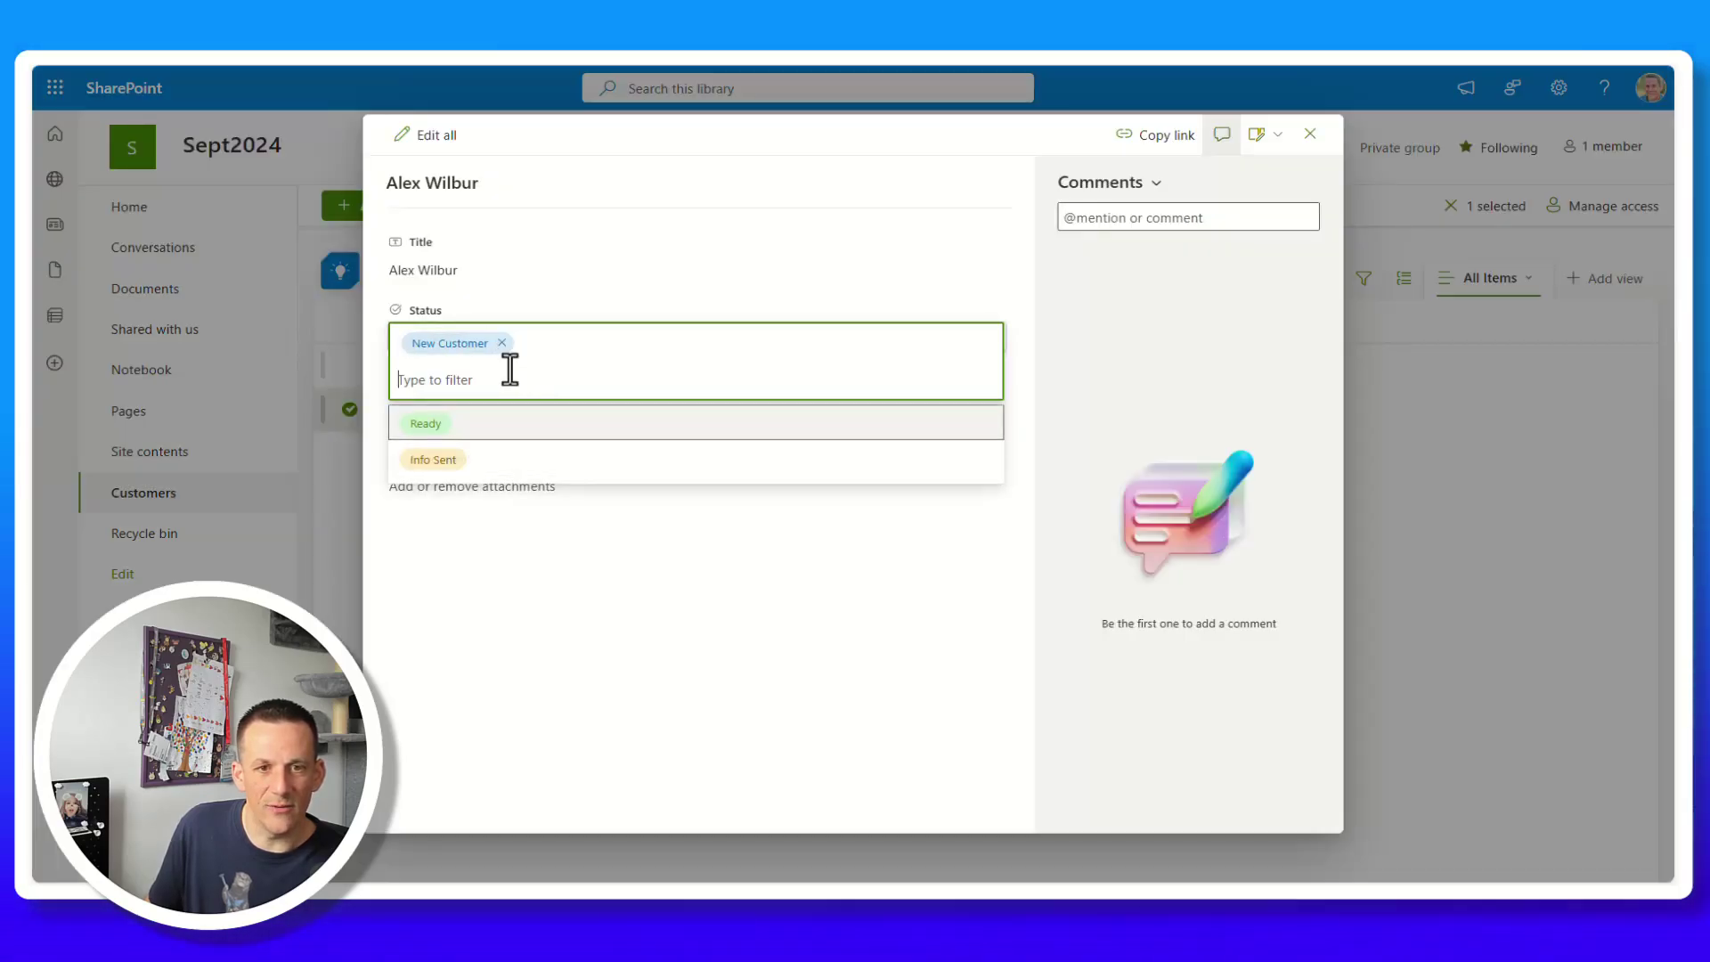
pyautogui.click(452, 427)
pyautogui.press('Escape')
pyautogui.click(734, 412)
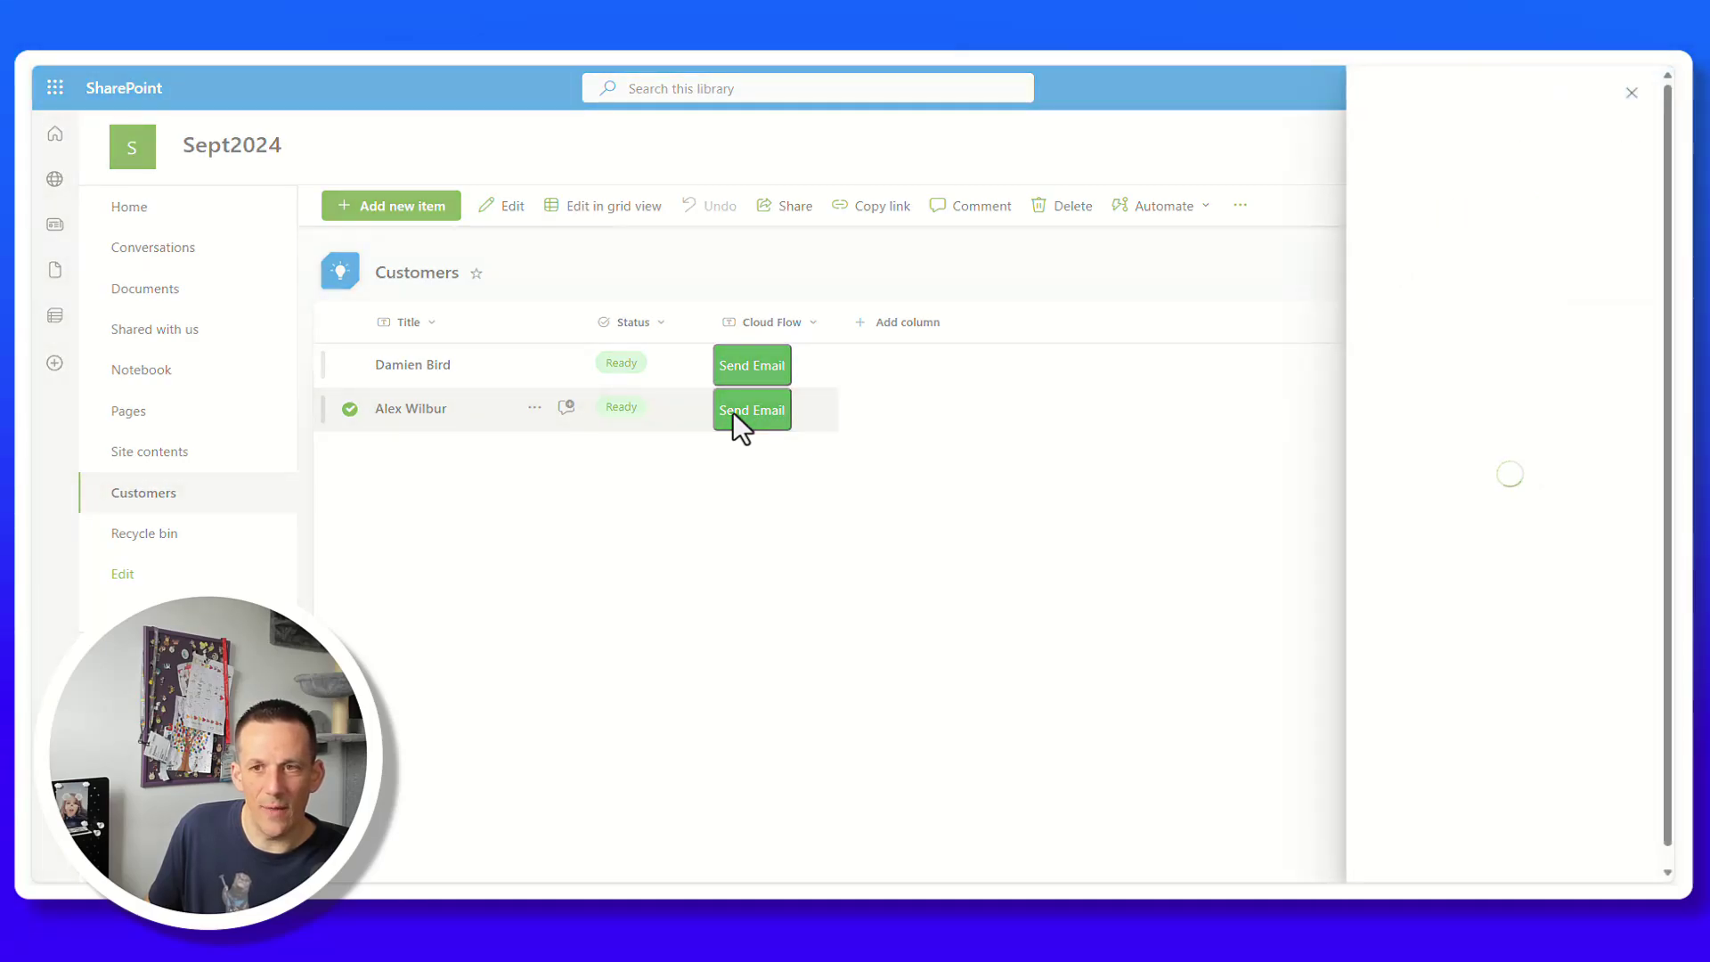
pyautogui.click(1408, 851)
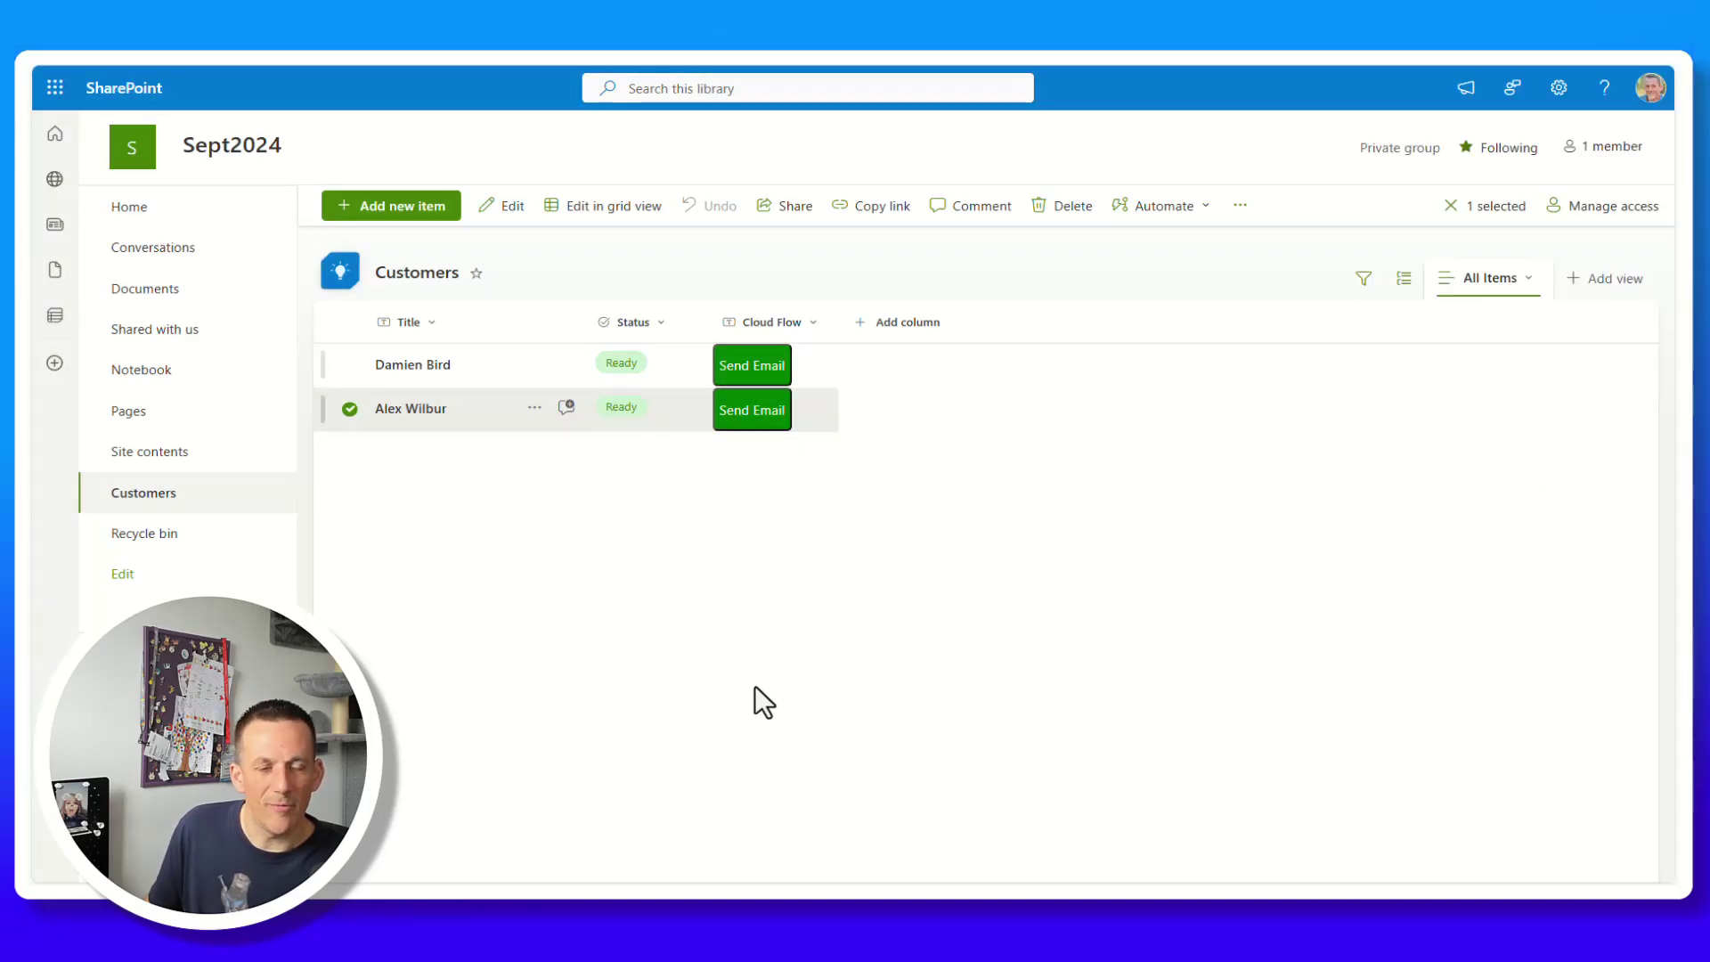
pyautogui.press('F5')
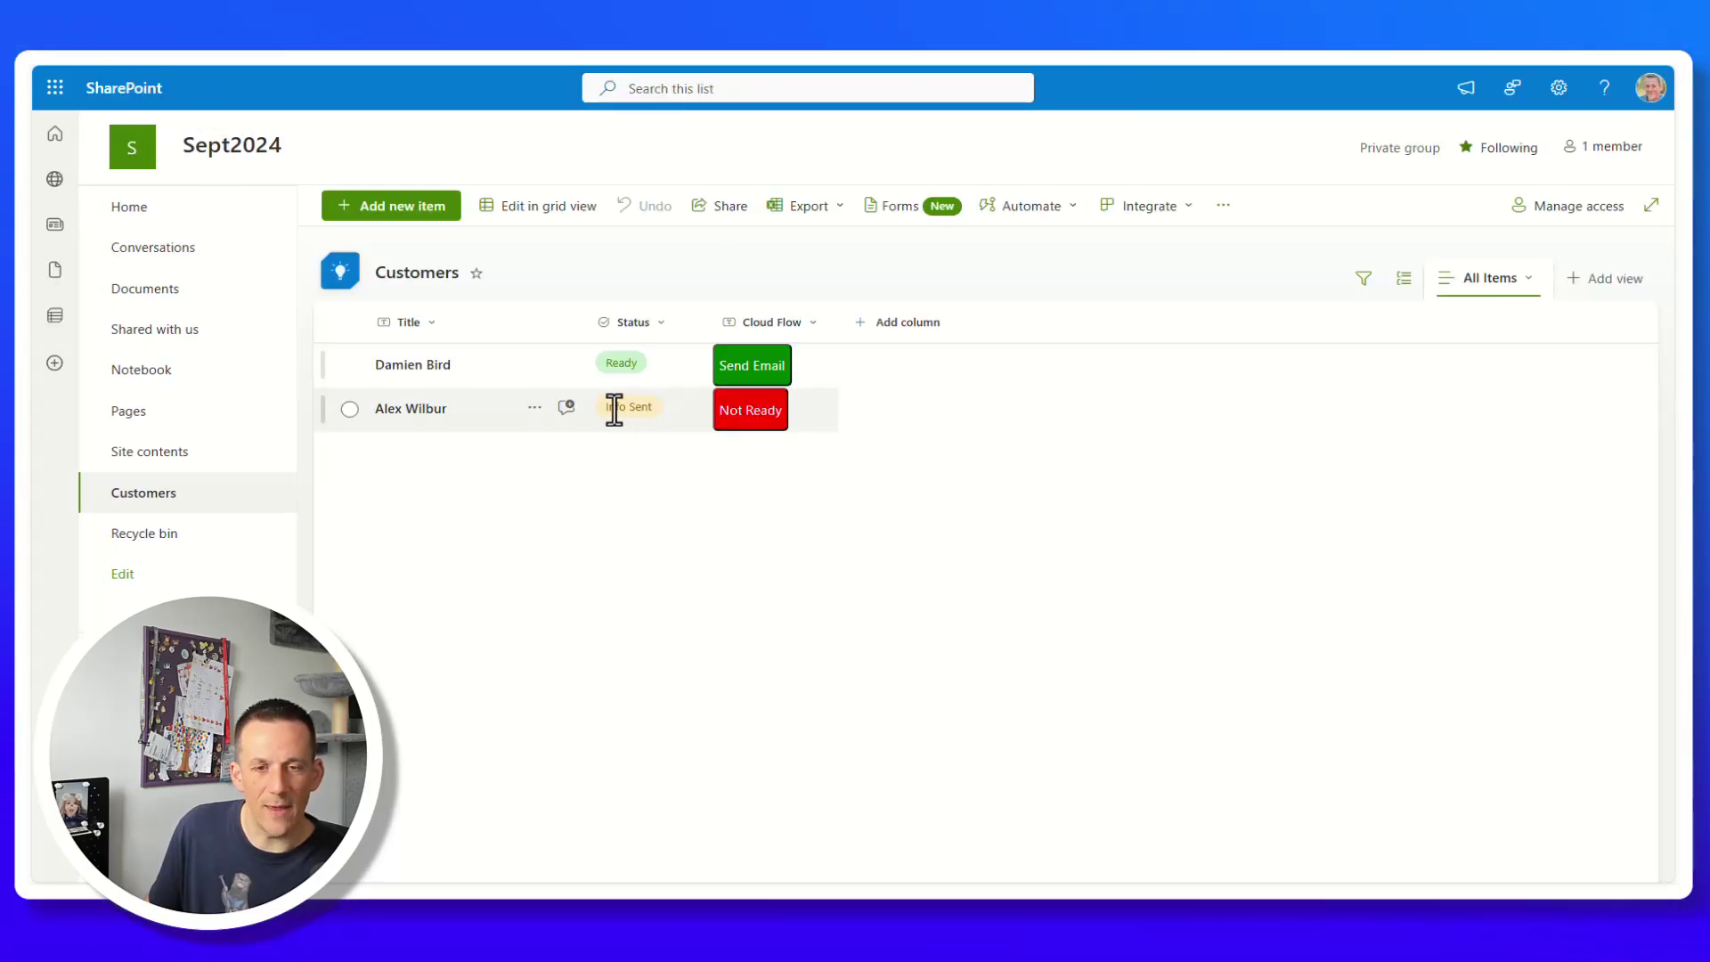
pyautogui.click(756, 413)
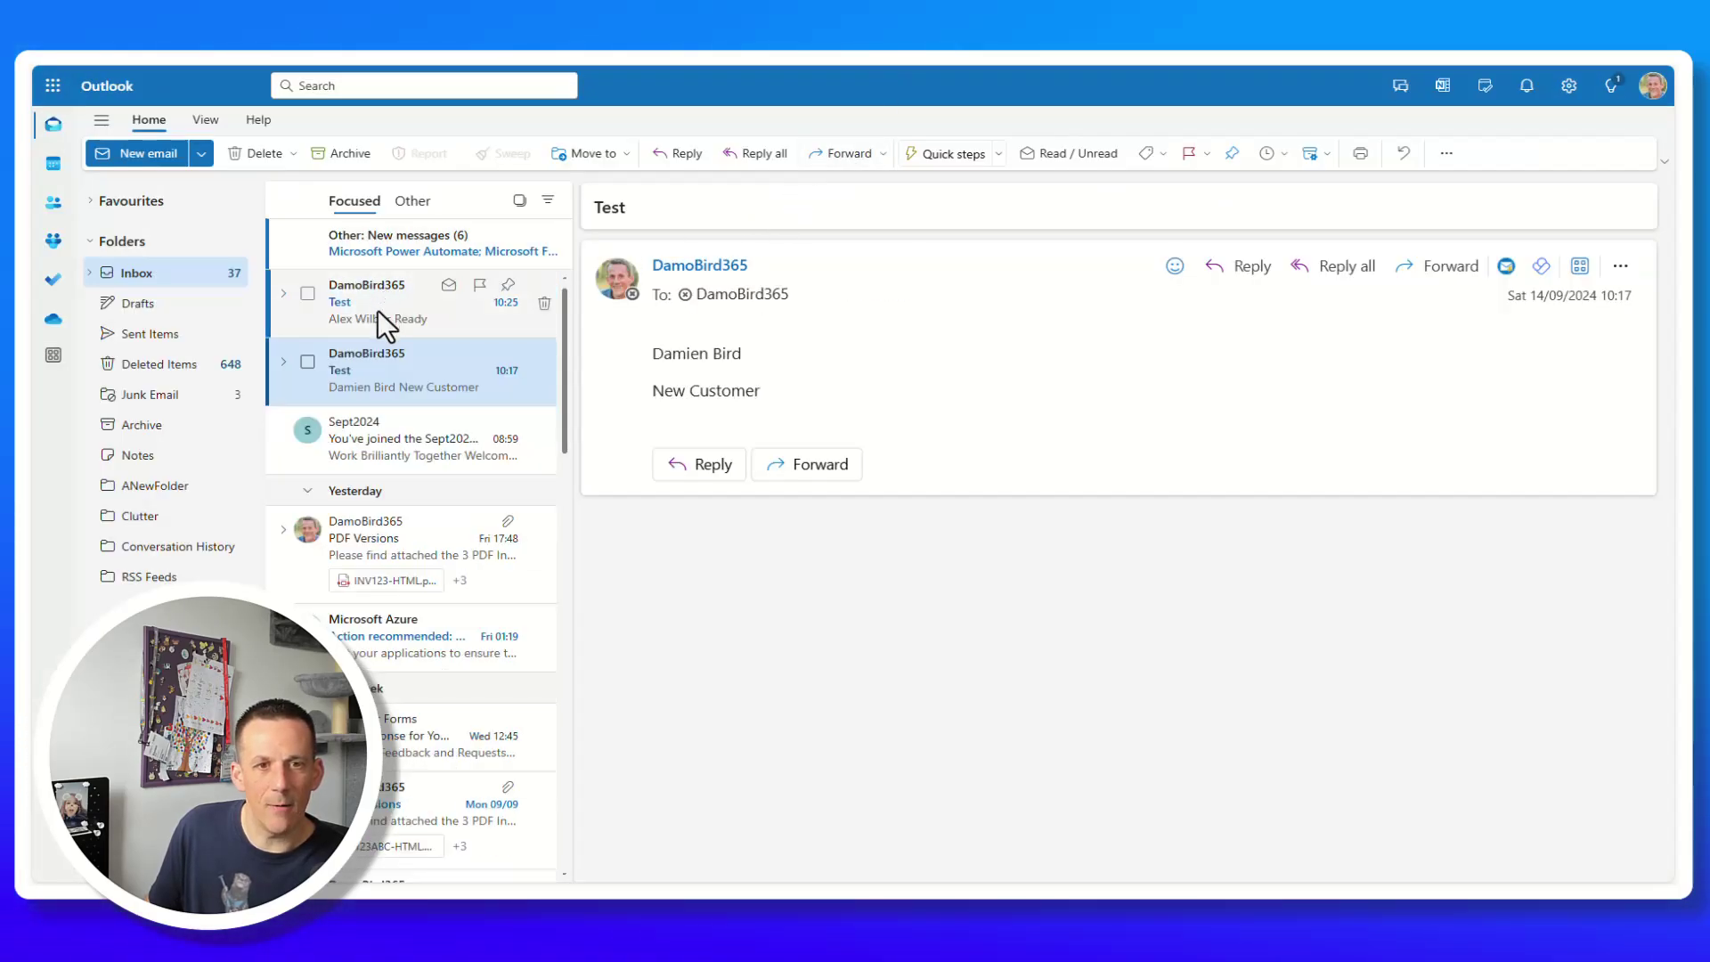
# Open the newest Test email about the second customer being Ready.
pyautogui.click(378, 310)
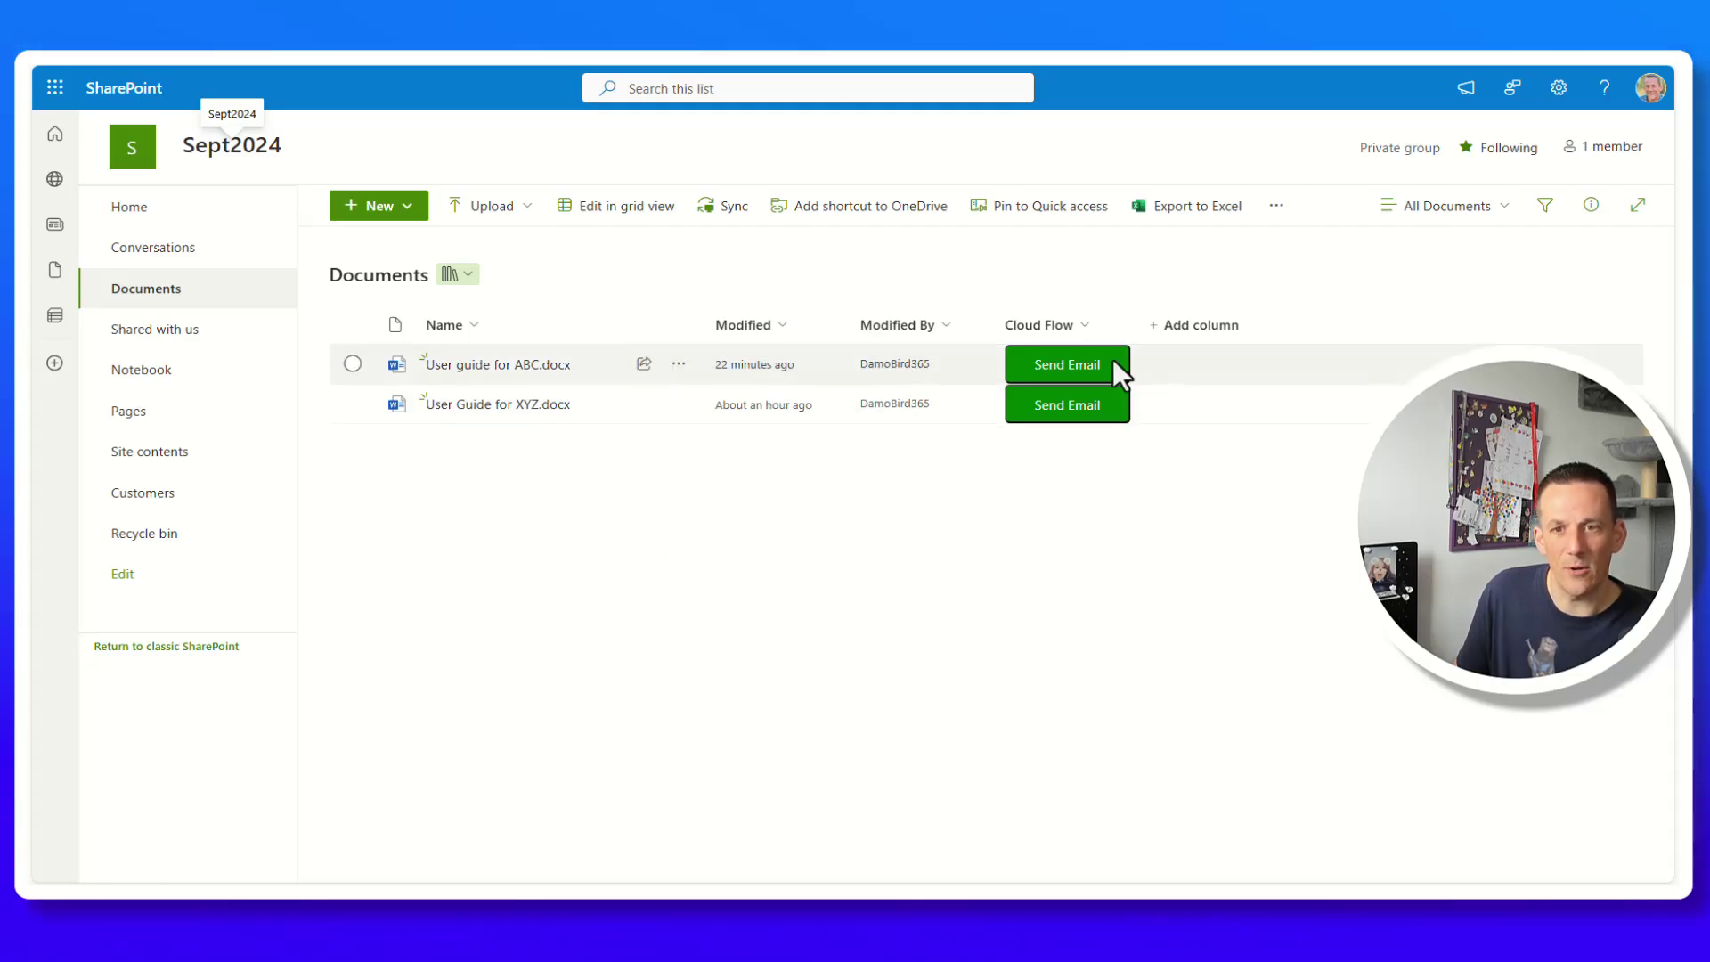
# Run Send Email for User guide for ABC.docx and focus the recipient Email field.
pyautogui.click(1071, 365)
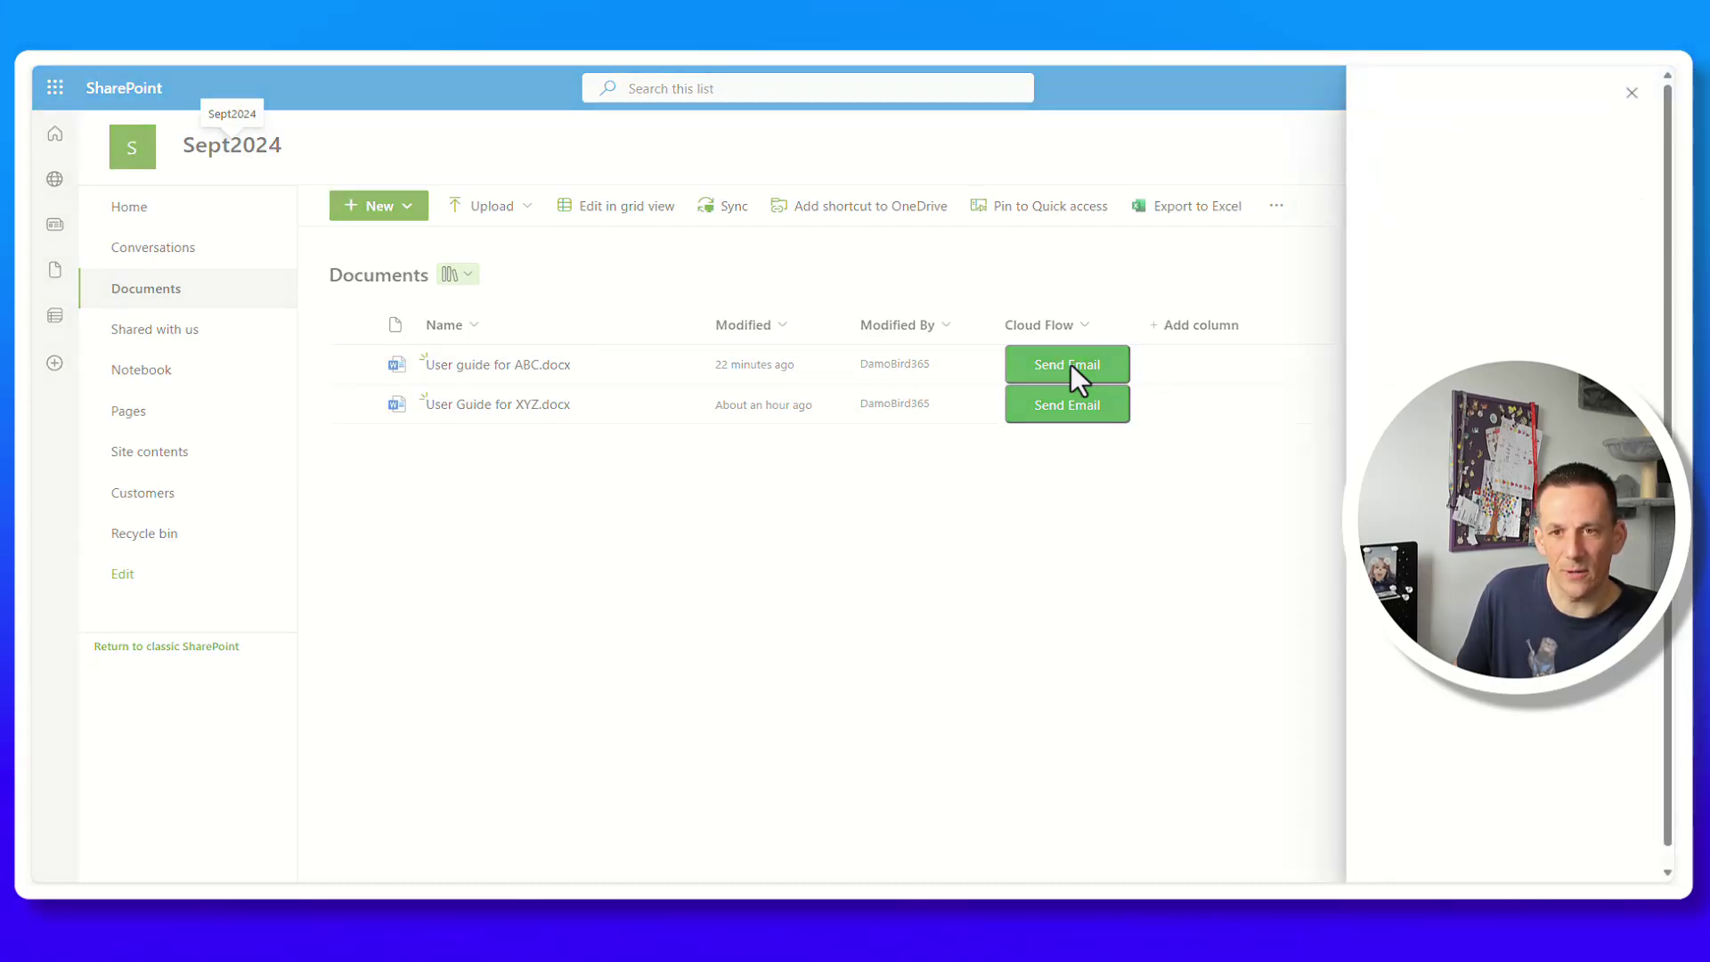
pyautogui.click(1439, 228)
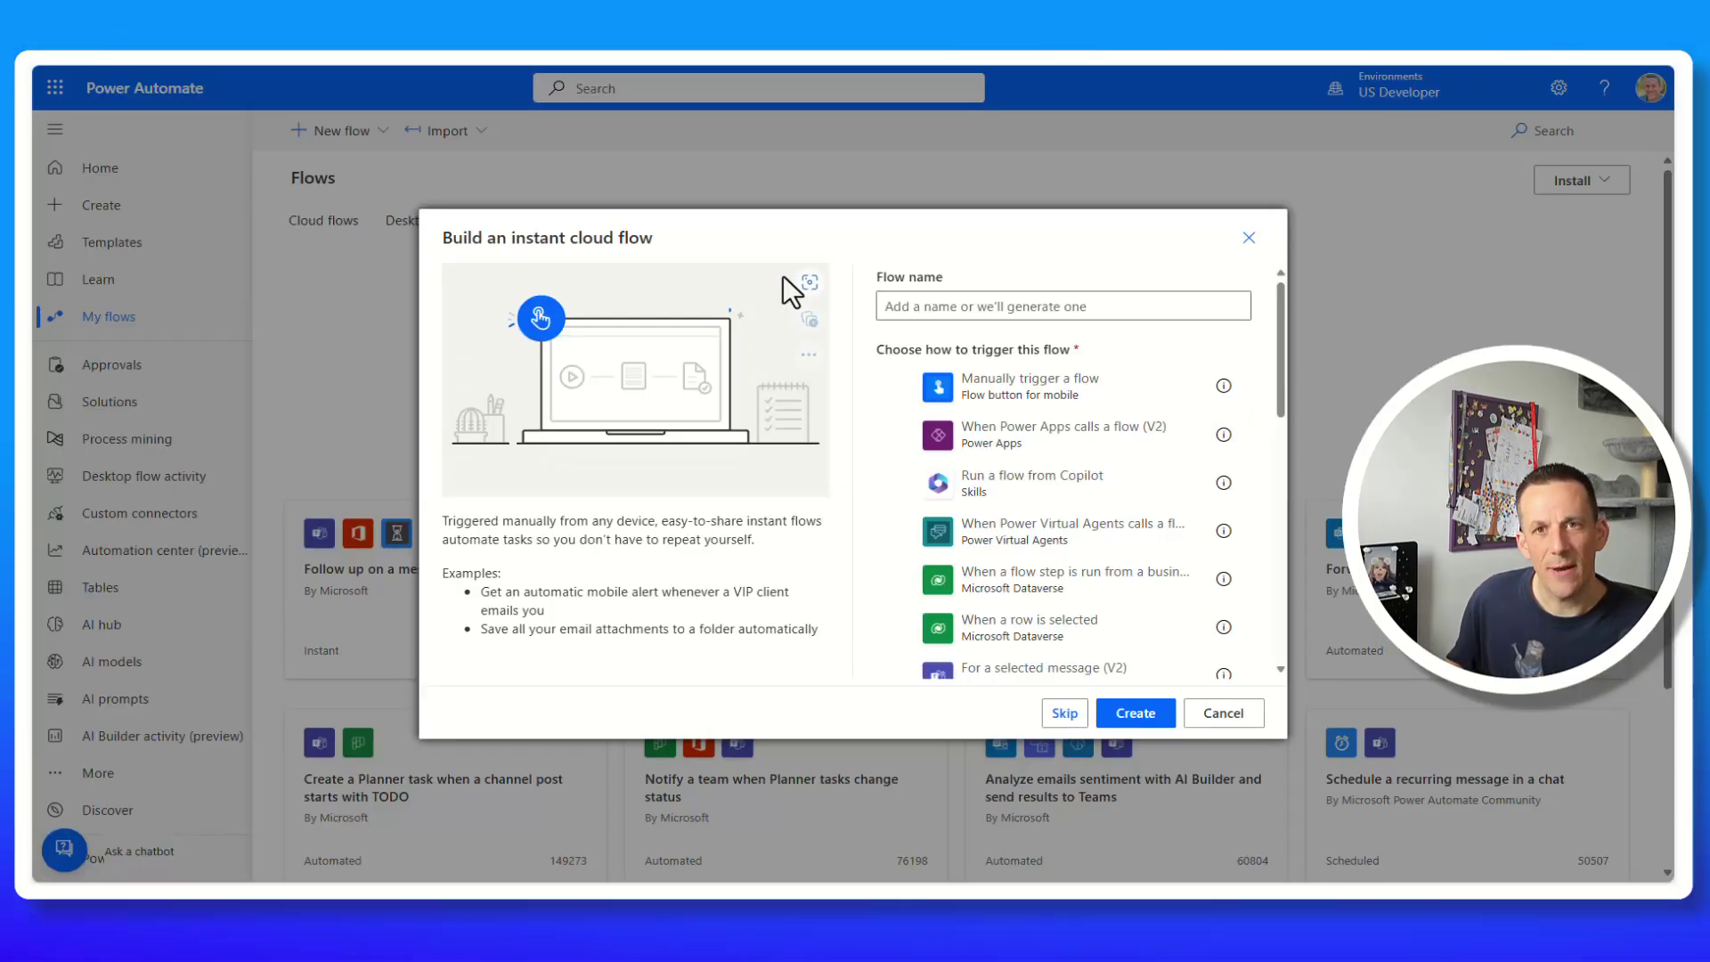
# Create the flow with a For a selected file trigger on Sept2024 Documents, plus an Email input.
pyautogui.scroll(-3, 1061, 553)
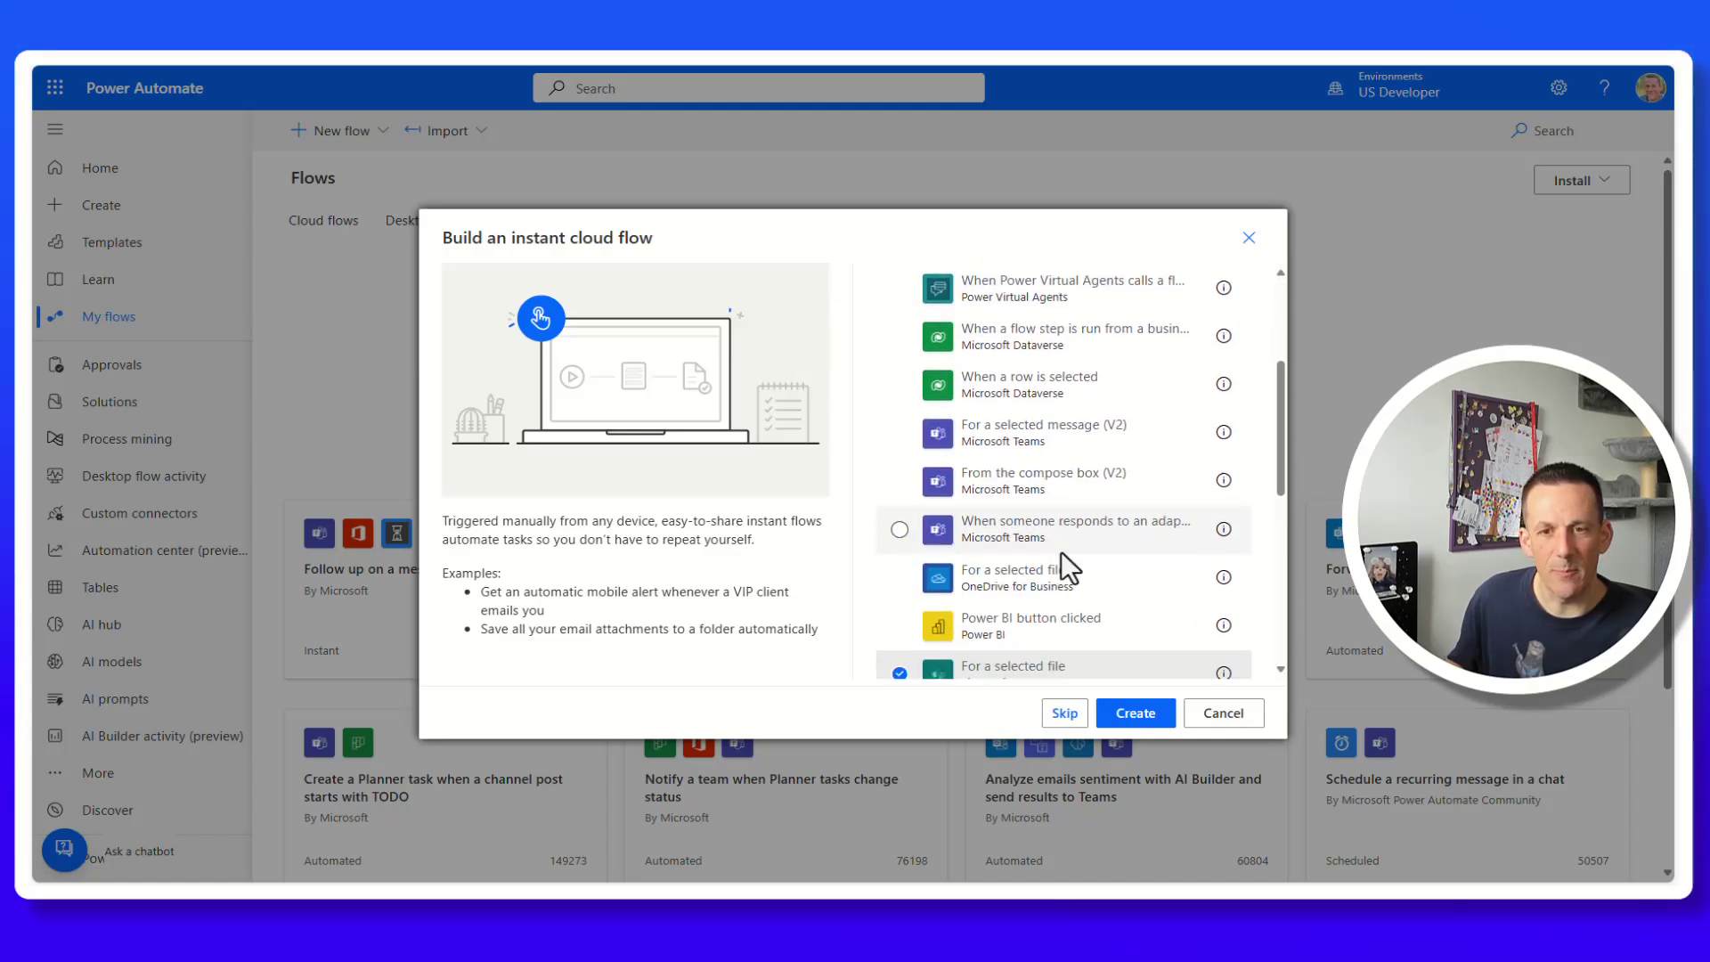
pyautogui.scroll(-1, 1061, 556)
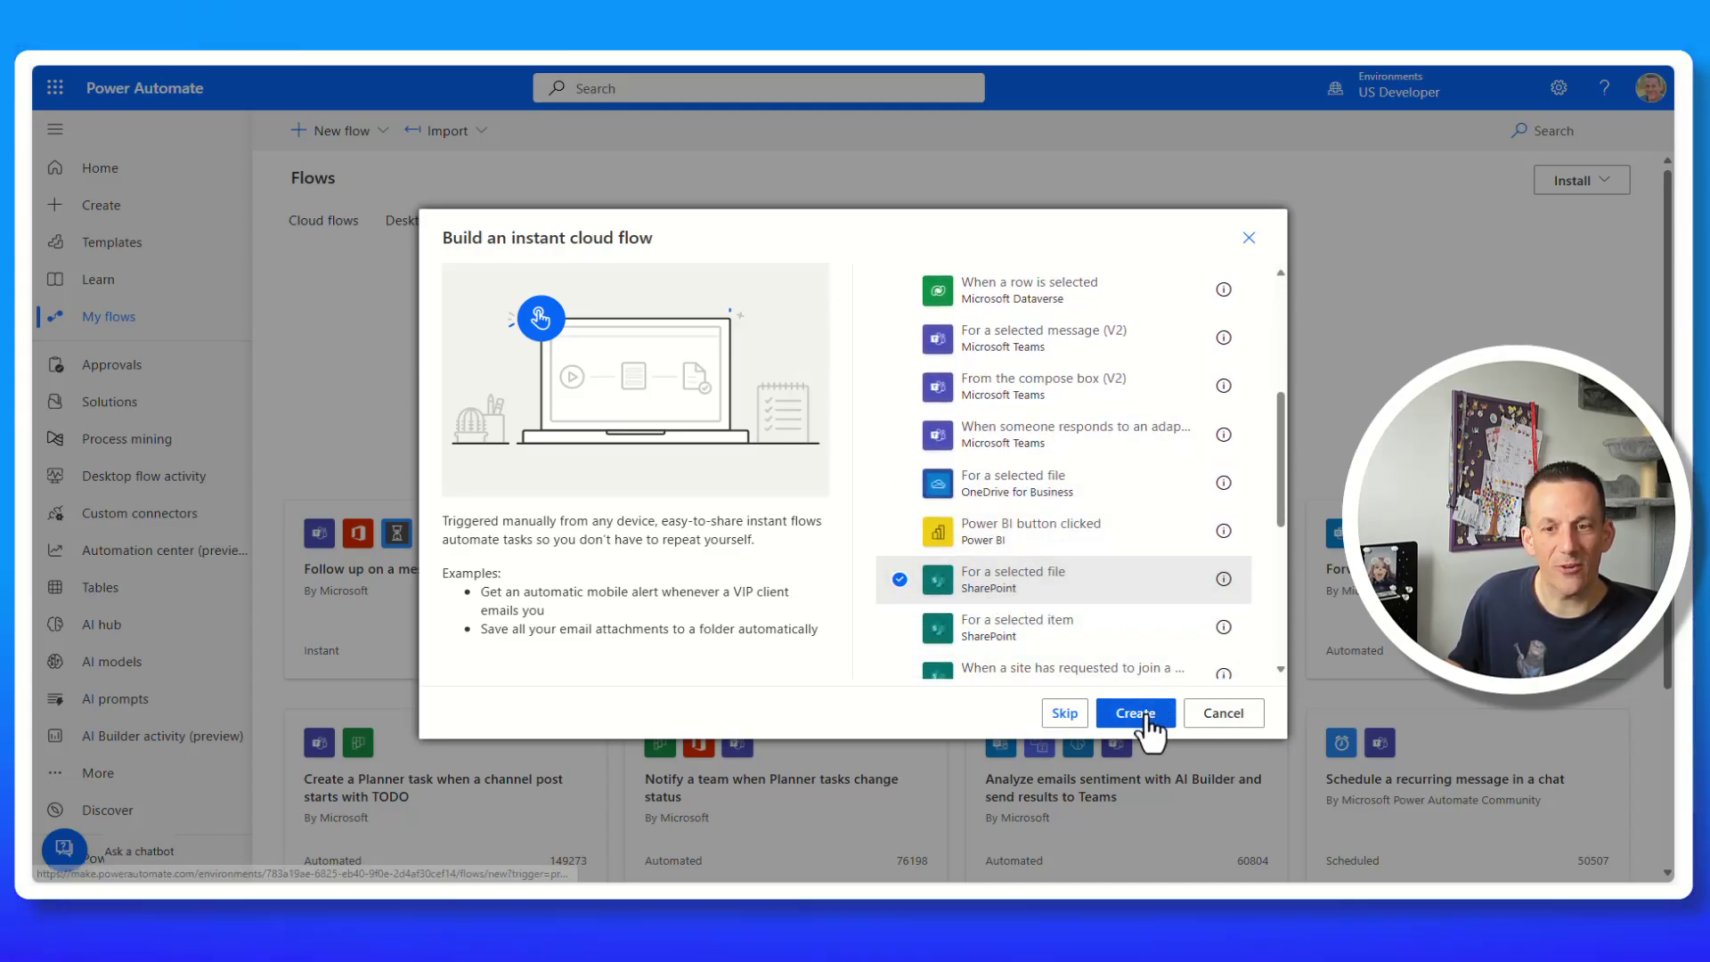
pyautogui.click(1136, 713)
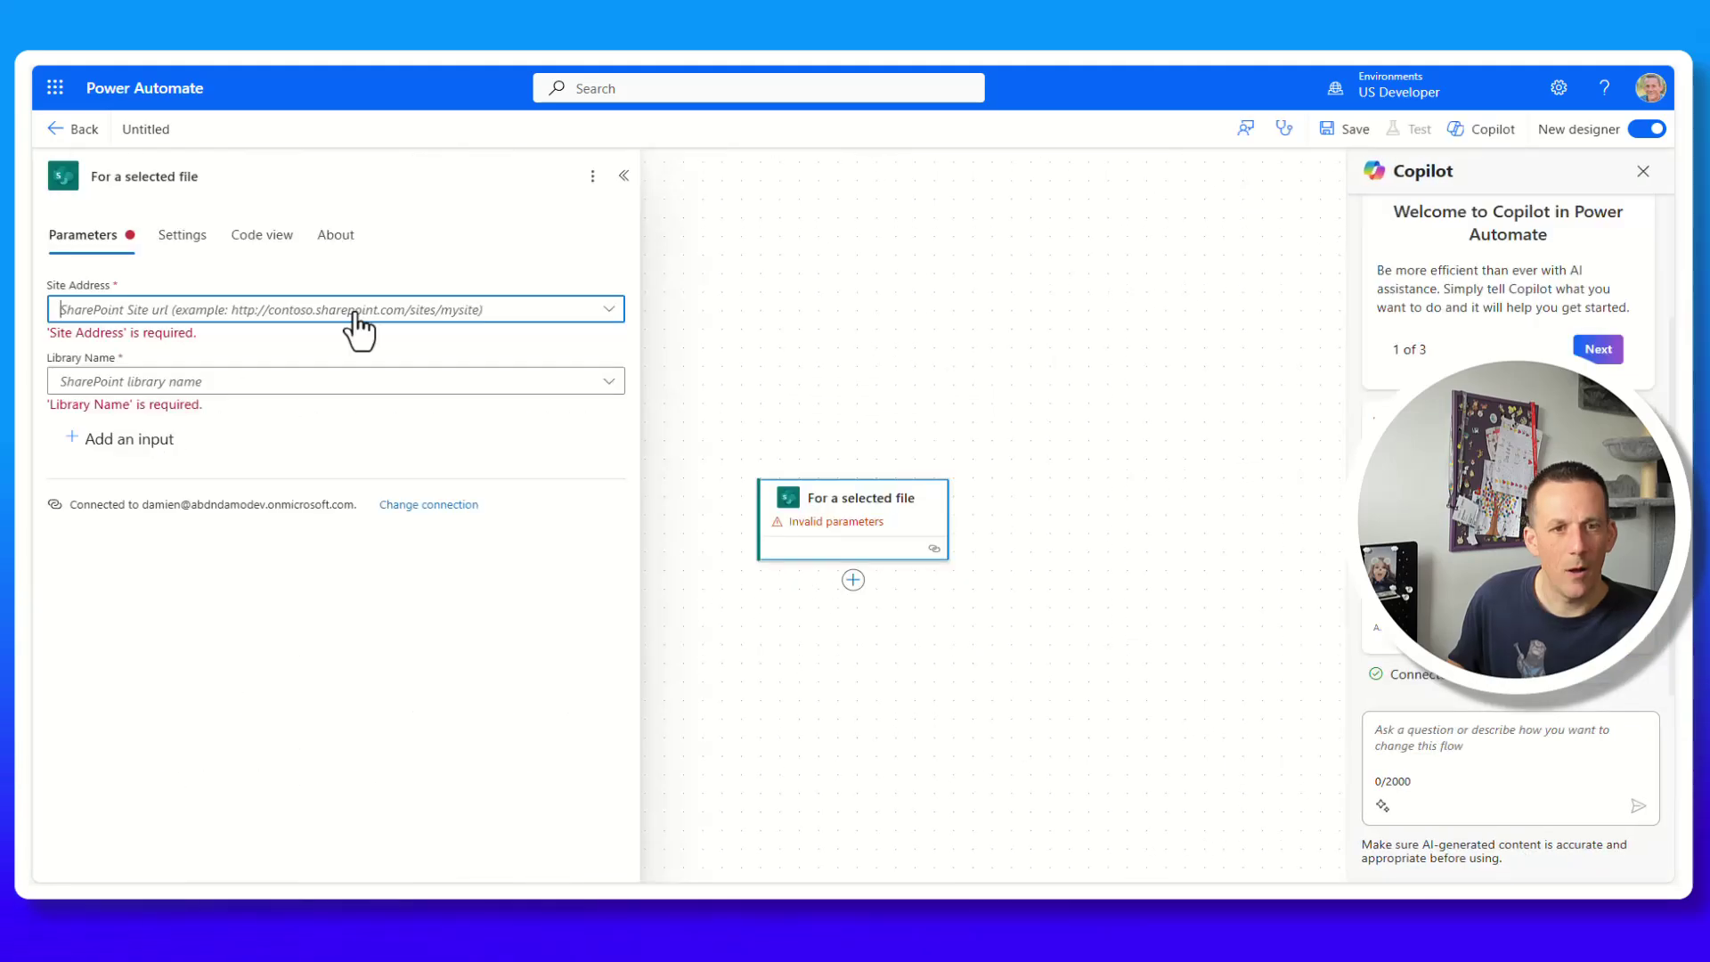
pyautogui.click(355, 313)
pyautogui.click(158, 664)
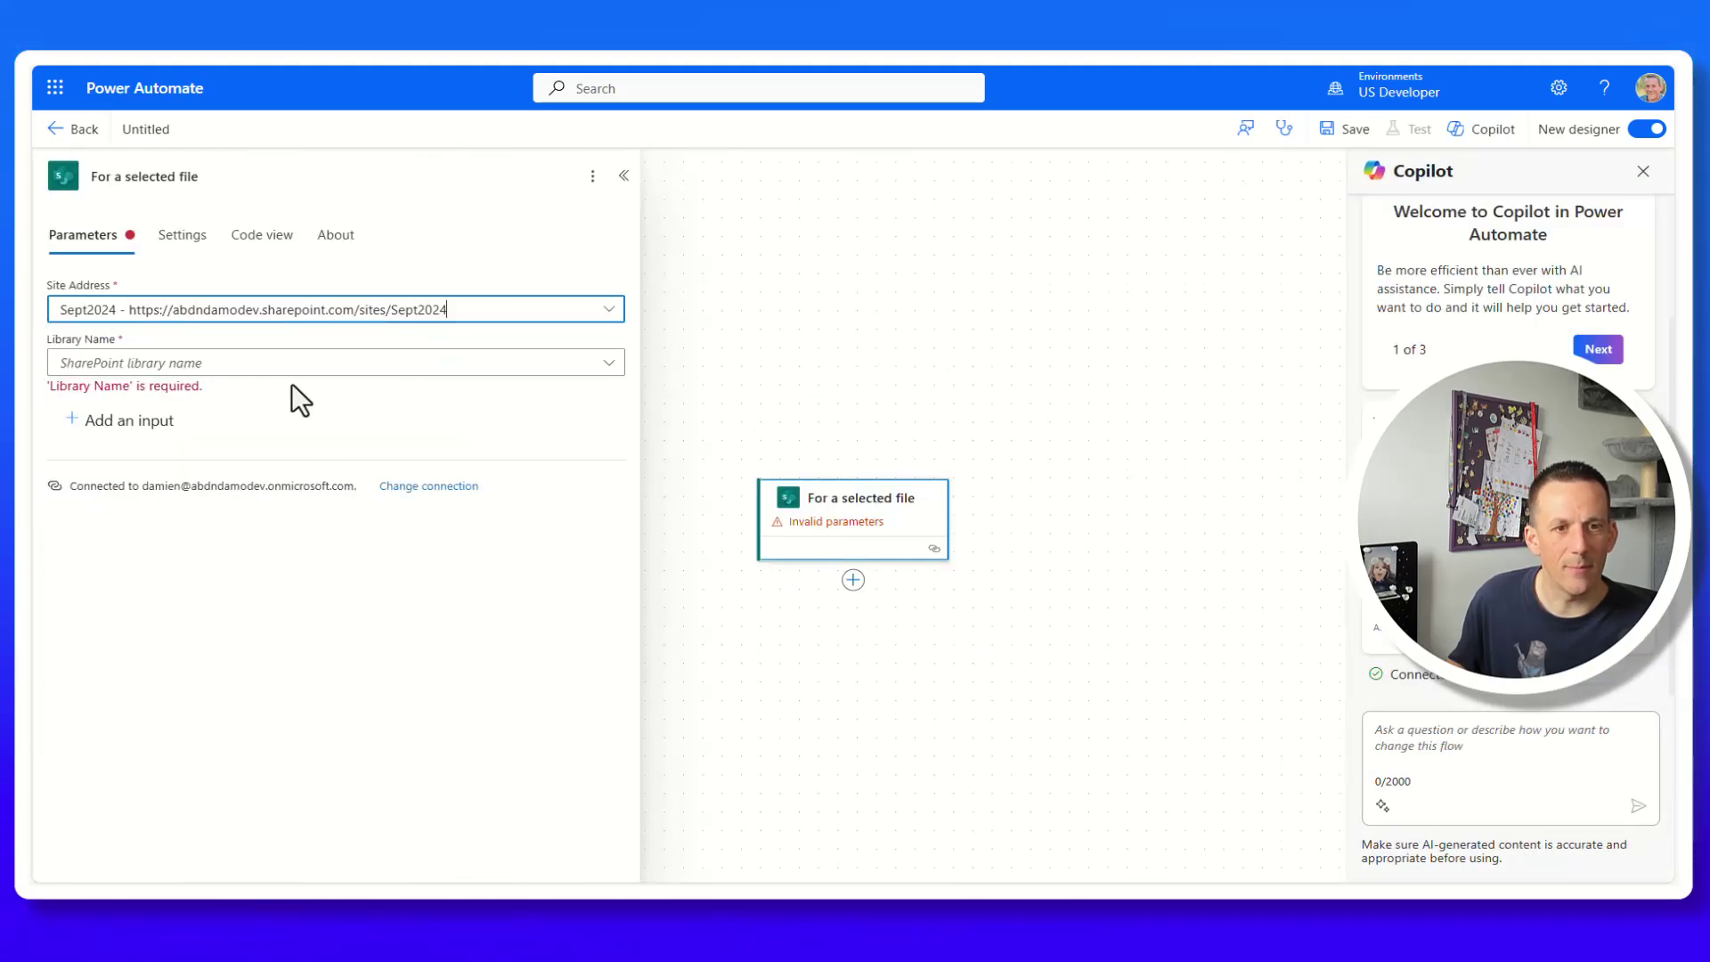
pyautogui.click(268, 367)
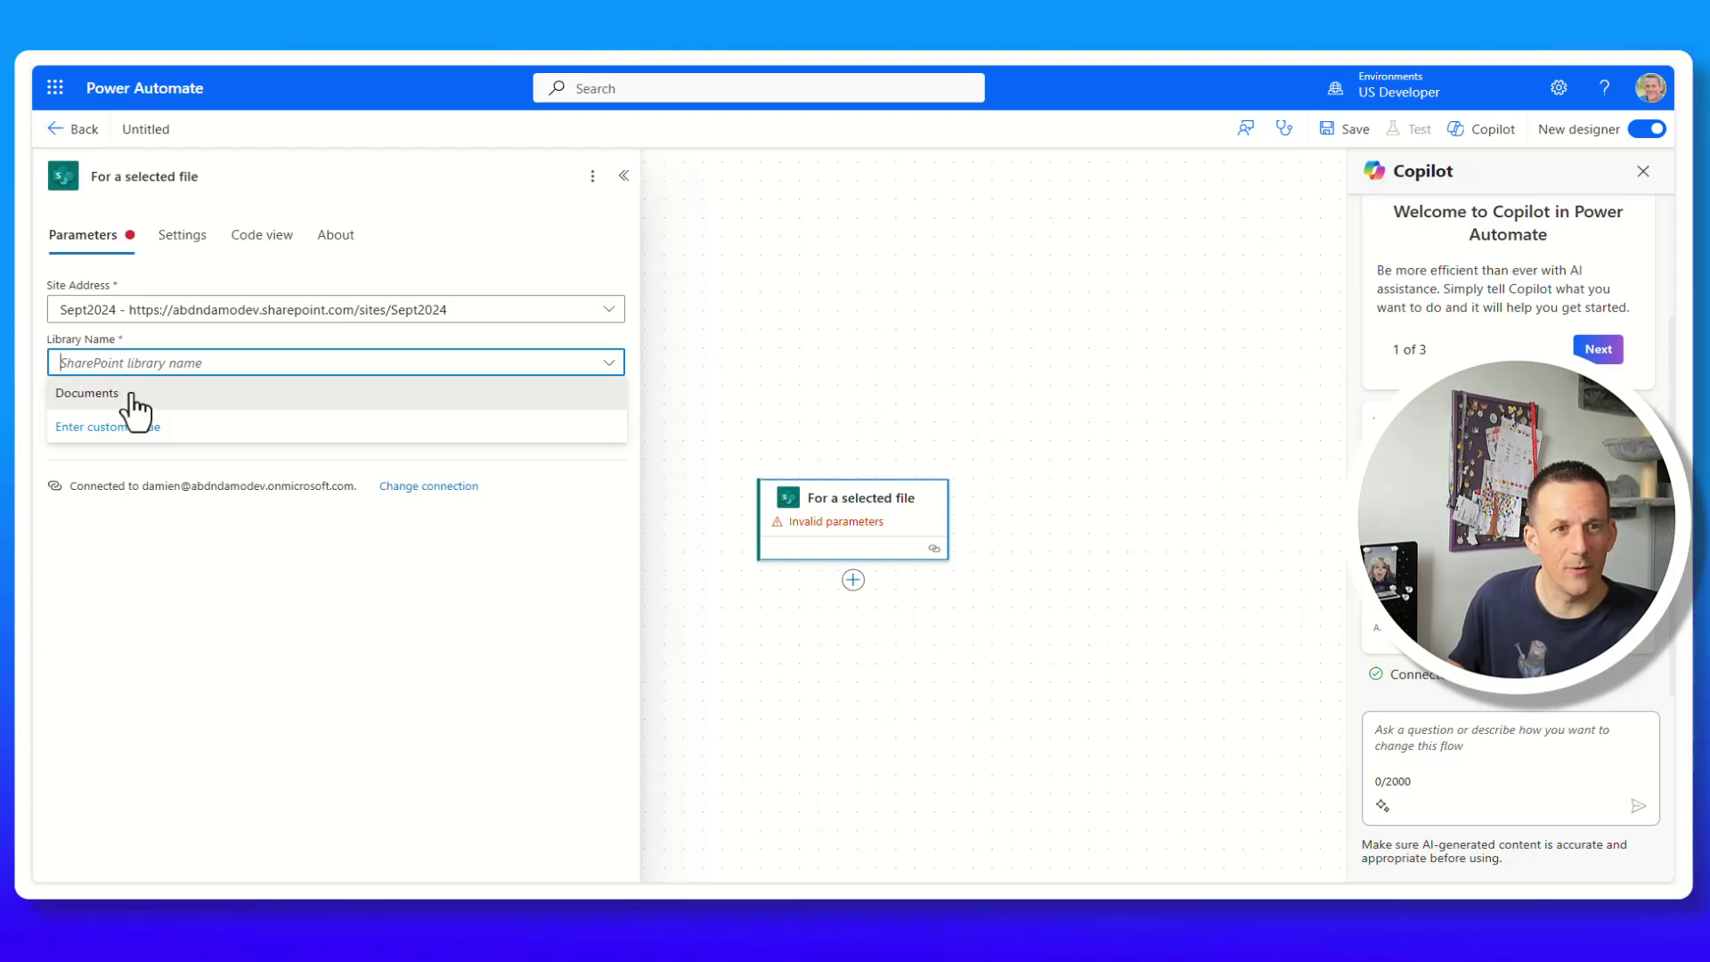
pyautogui.click(129, 393)
pyautogui.click(118, 399)
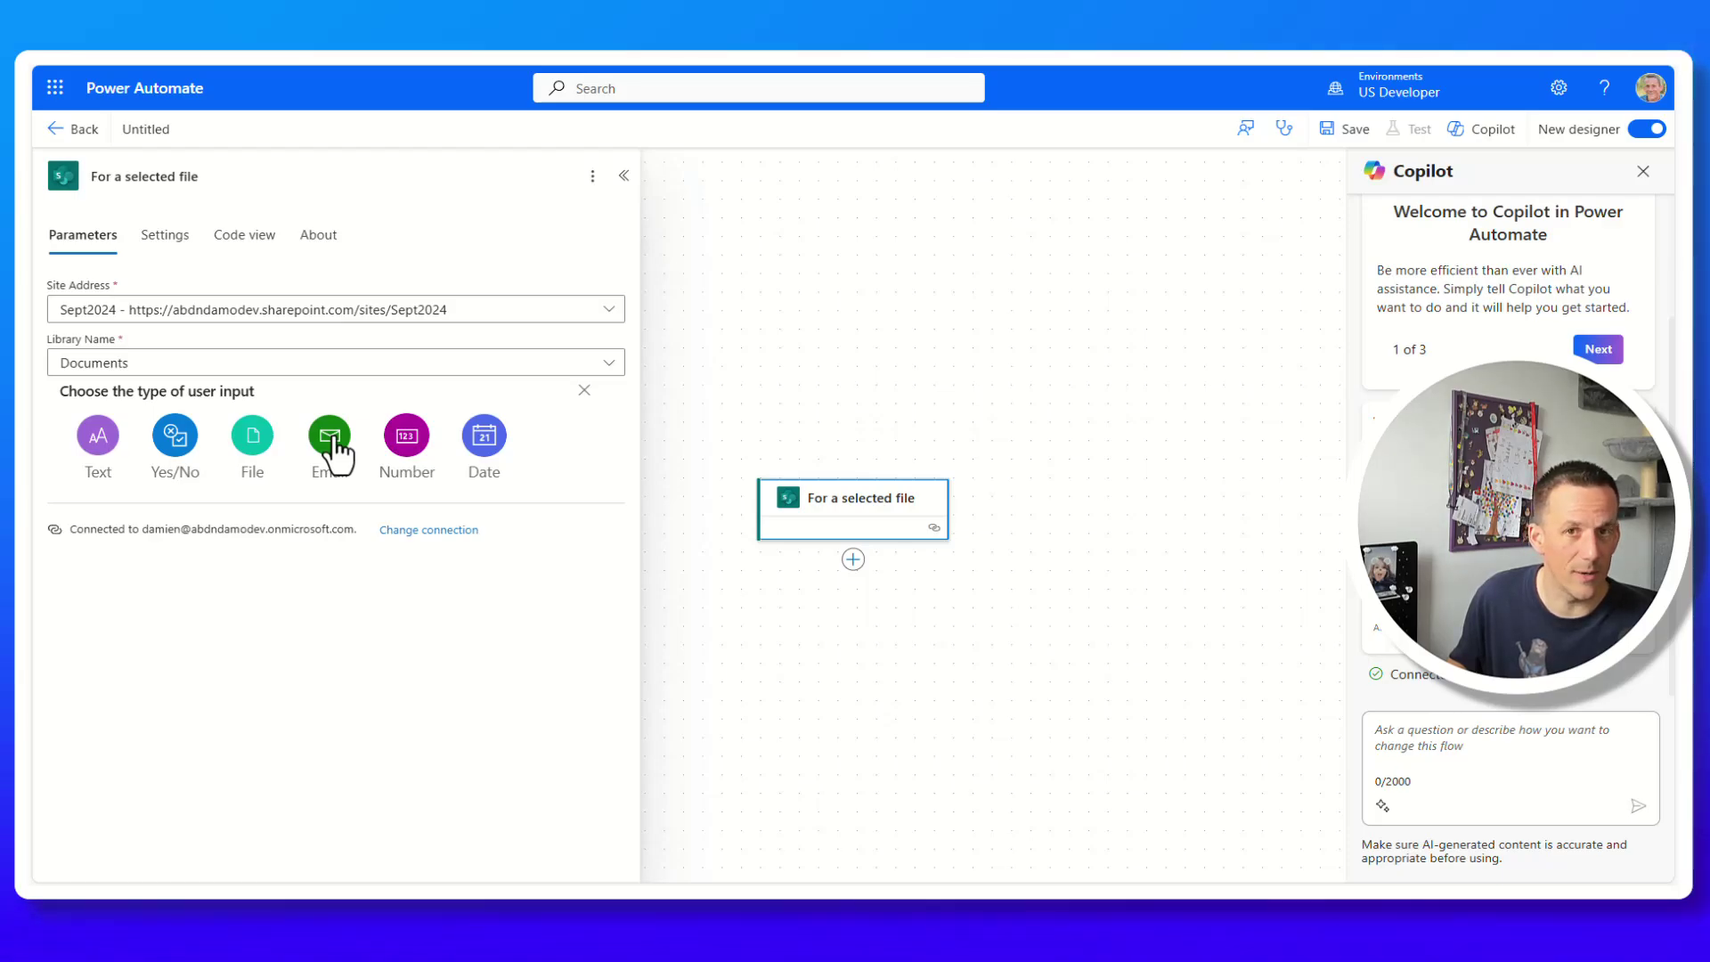
pyautogui.click(330, 436)
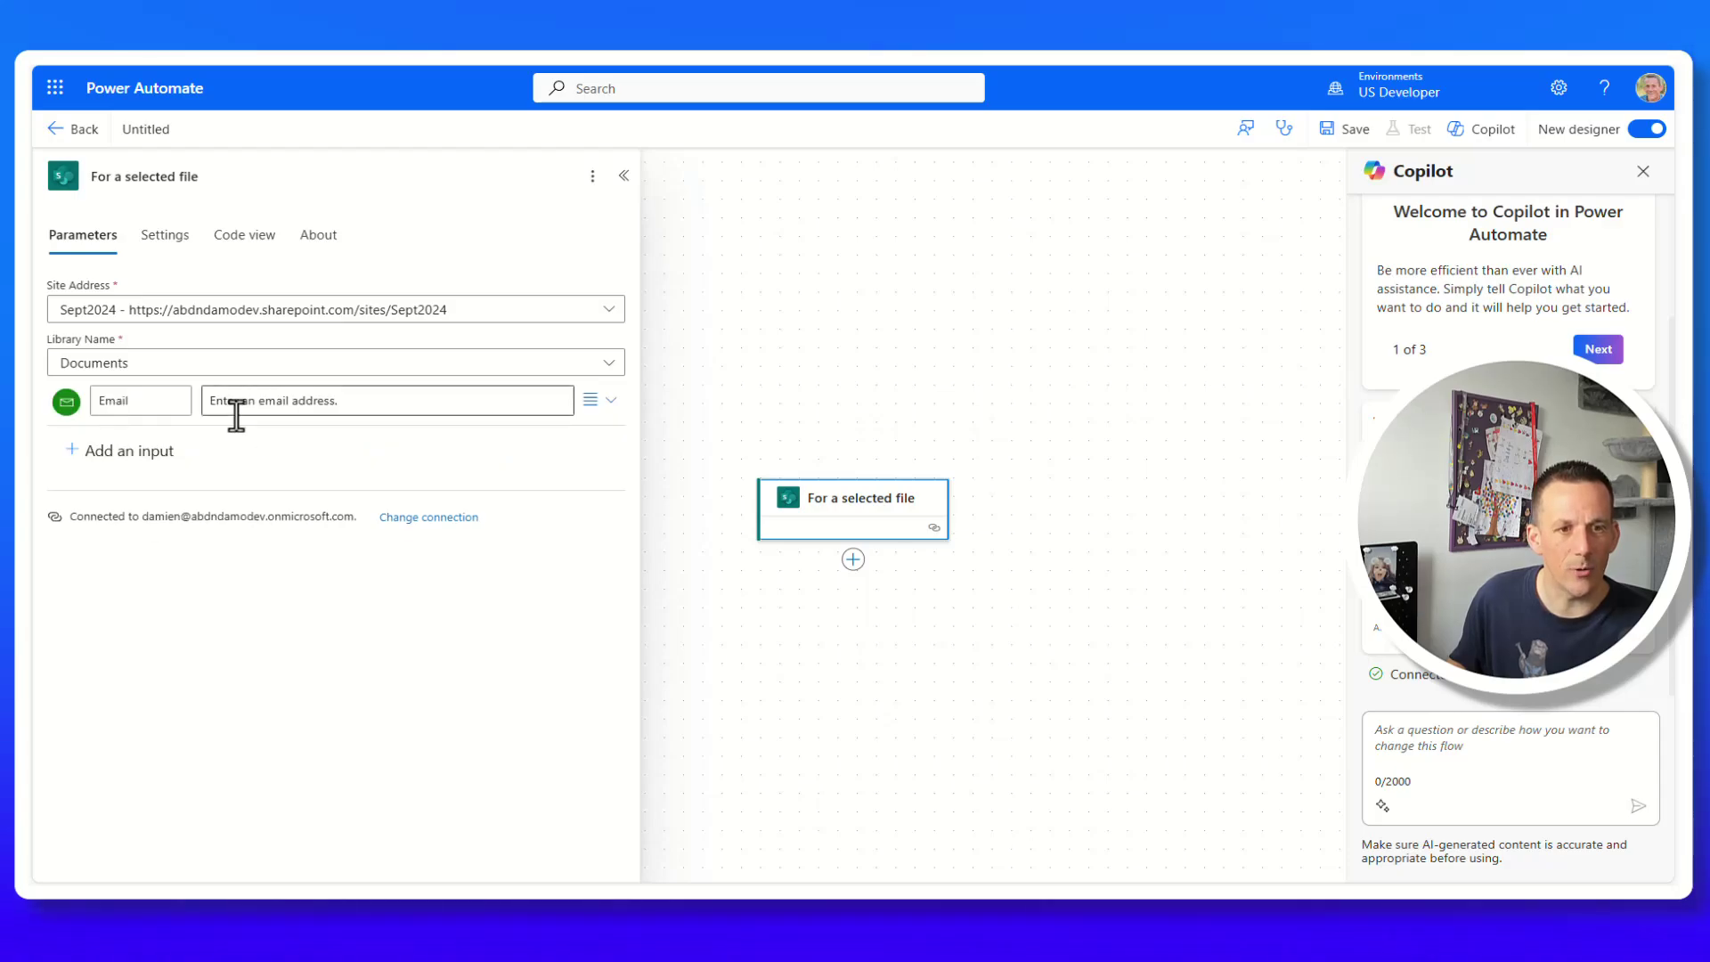
# Add a SharePoint Get file content step after the trigger with Site Address Sept2024.
pyautogui.click(853, 561)
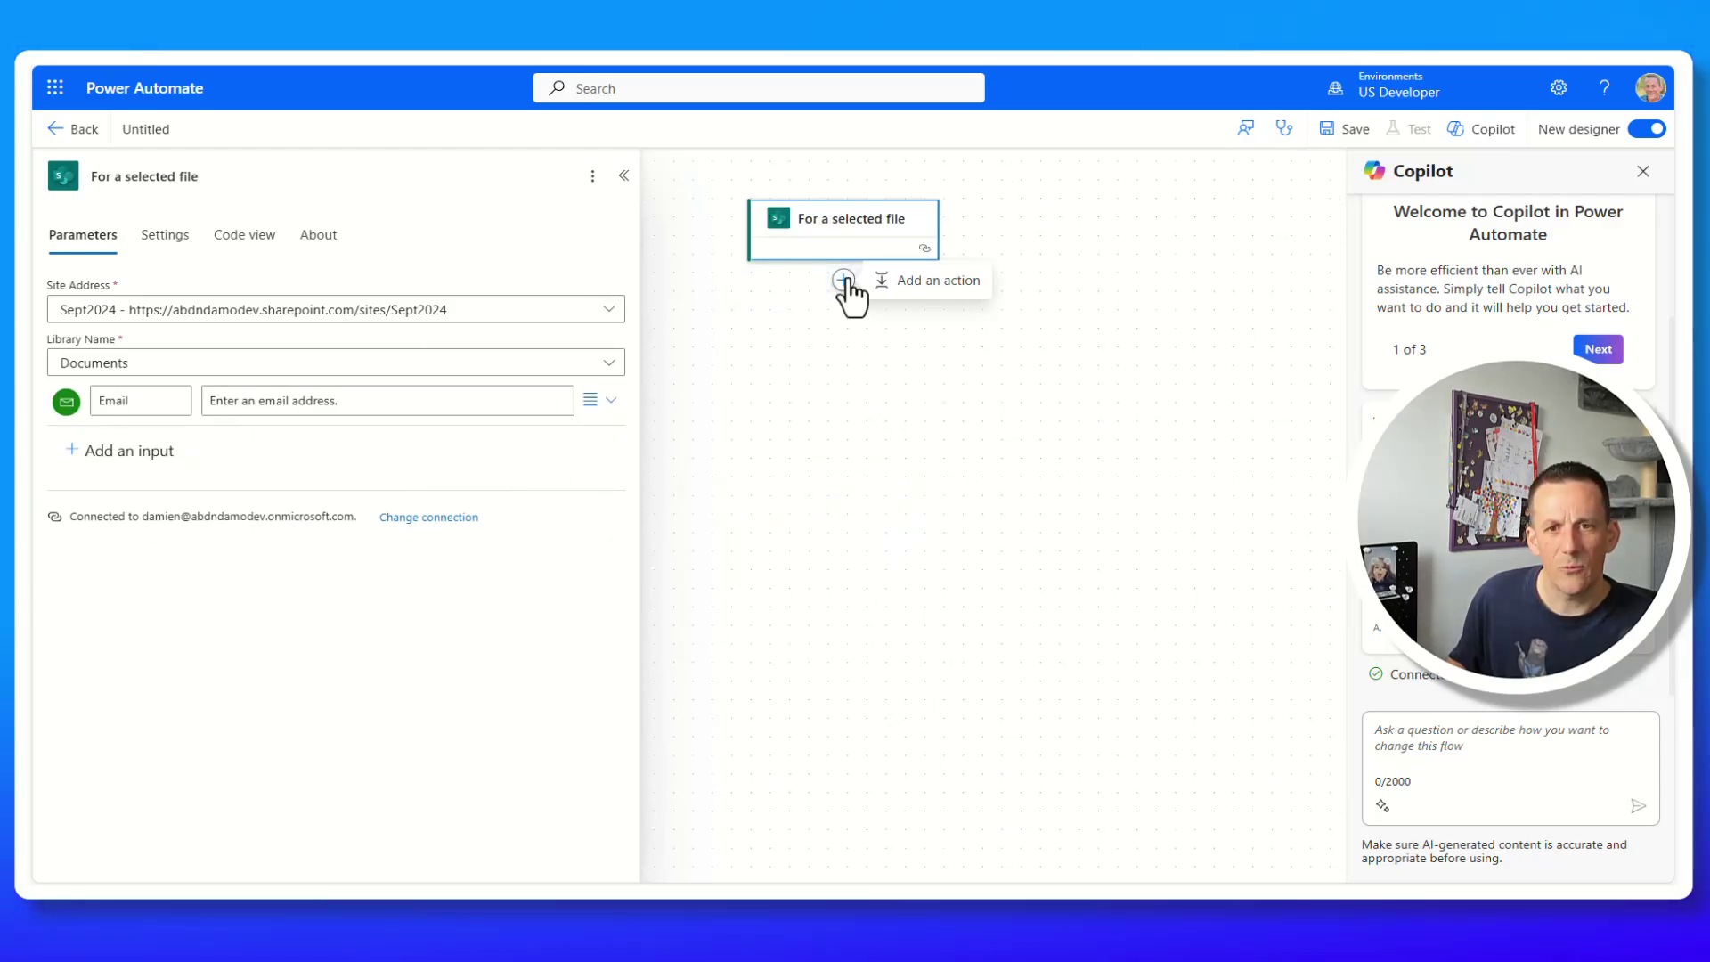
pyautogui.click(947, 286)
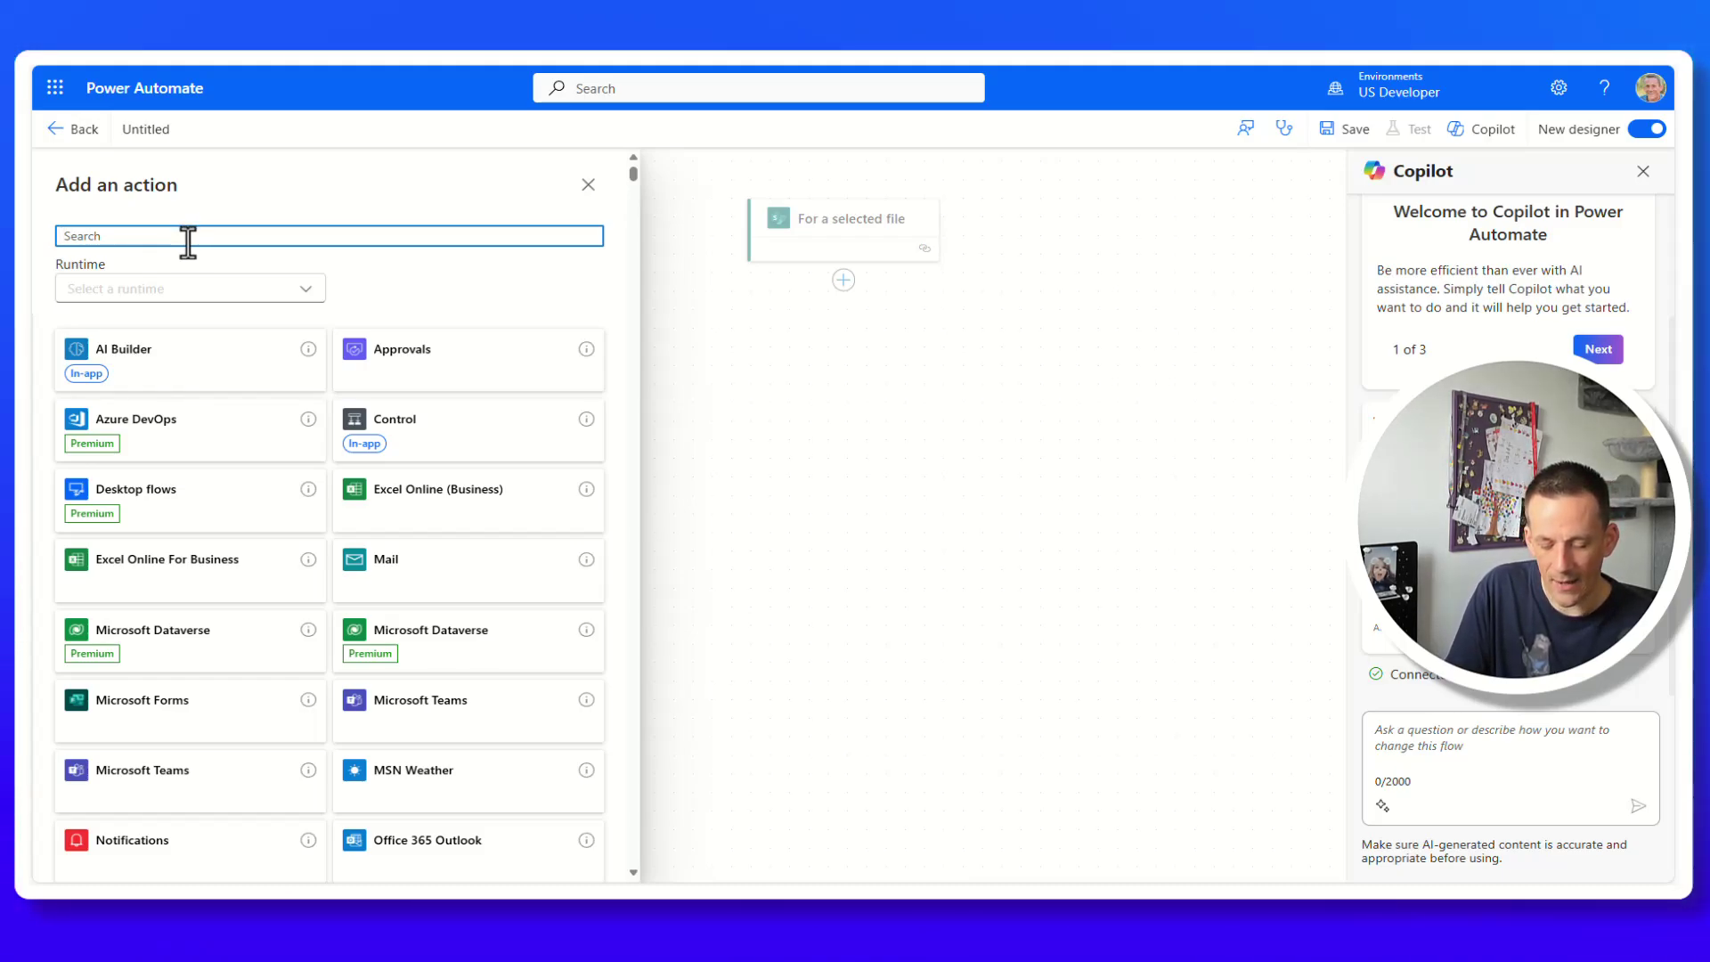
pyautogui.write('get file content')
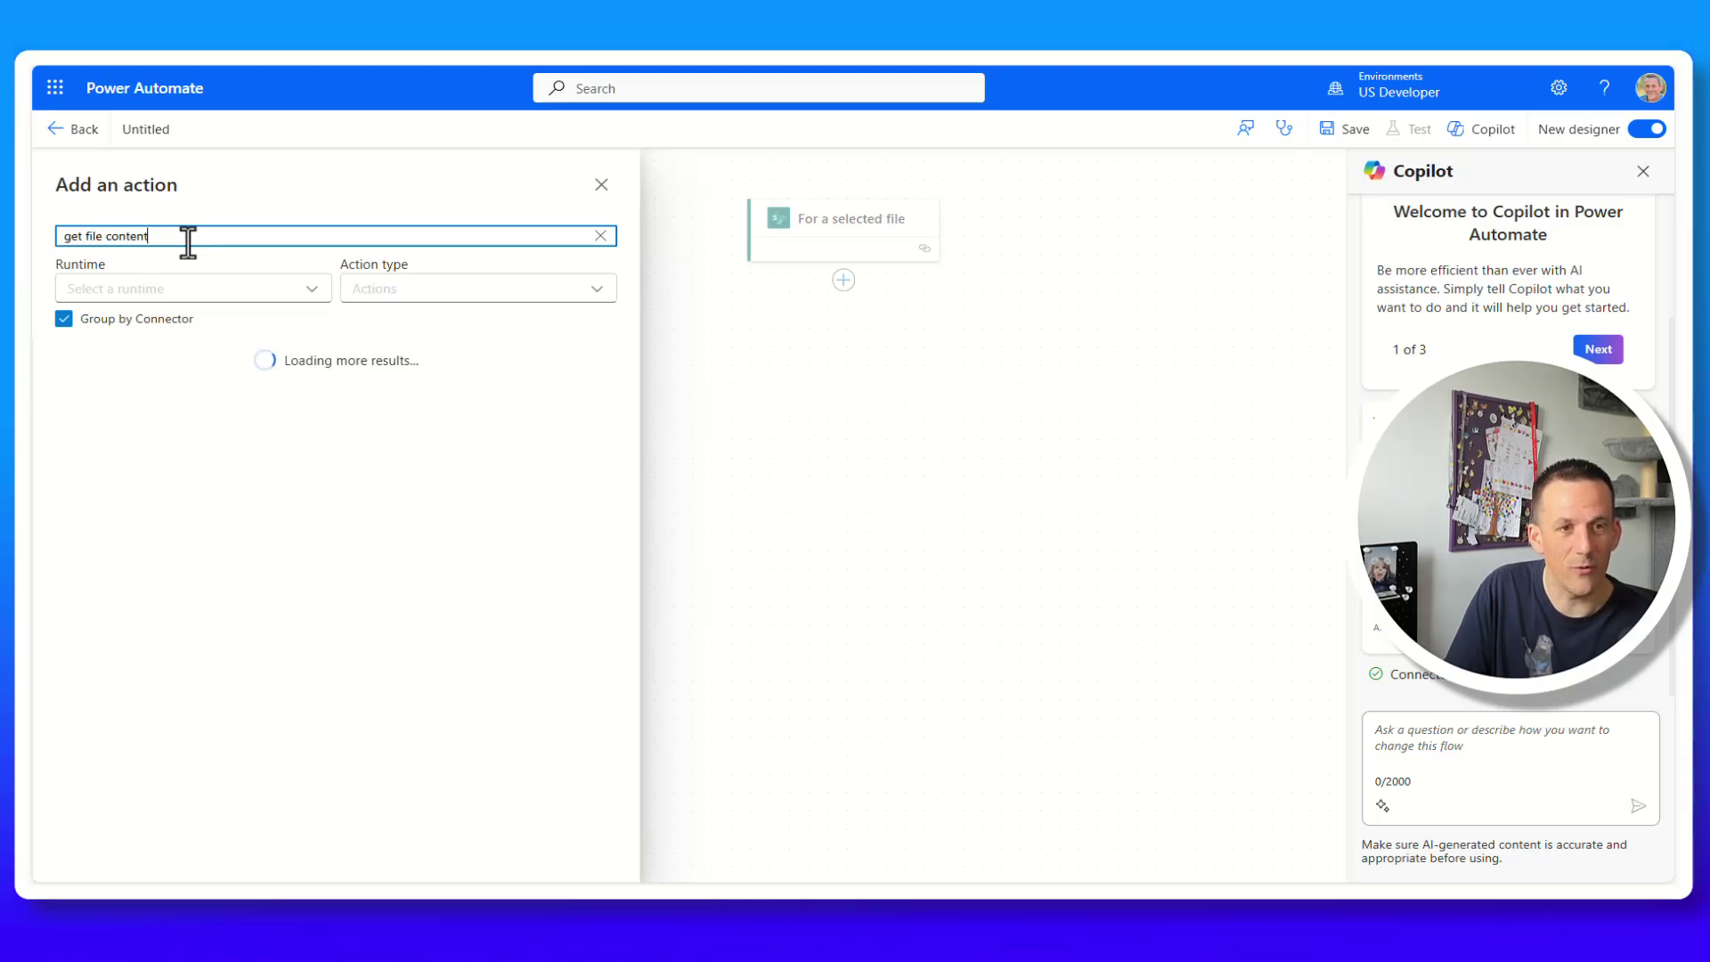
pyautogui.click(583, 585)
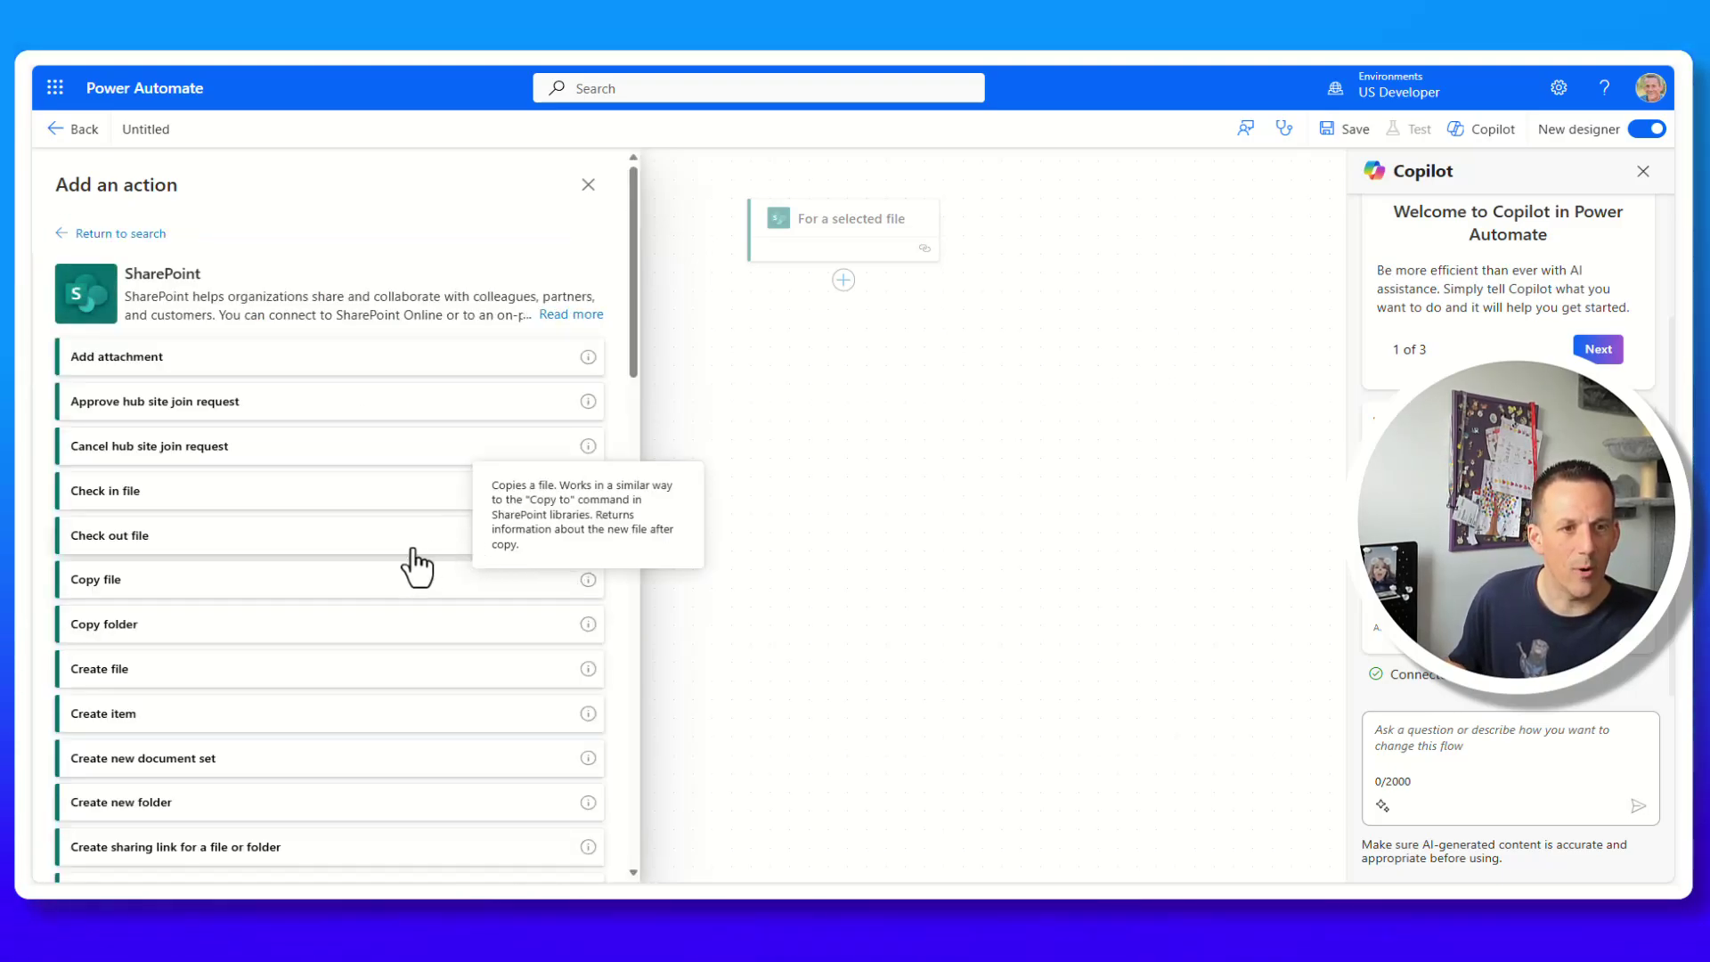
pyautogui.scroll(-5, 182, 708)
pyautogui.click(187, 707)
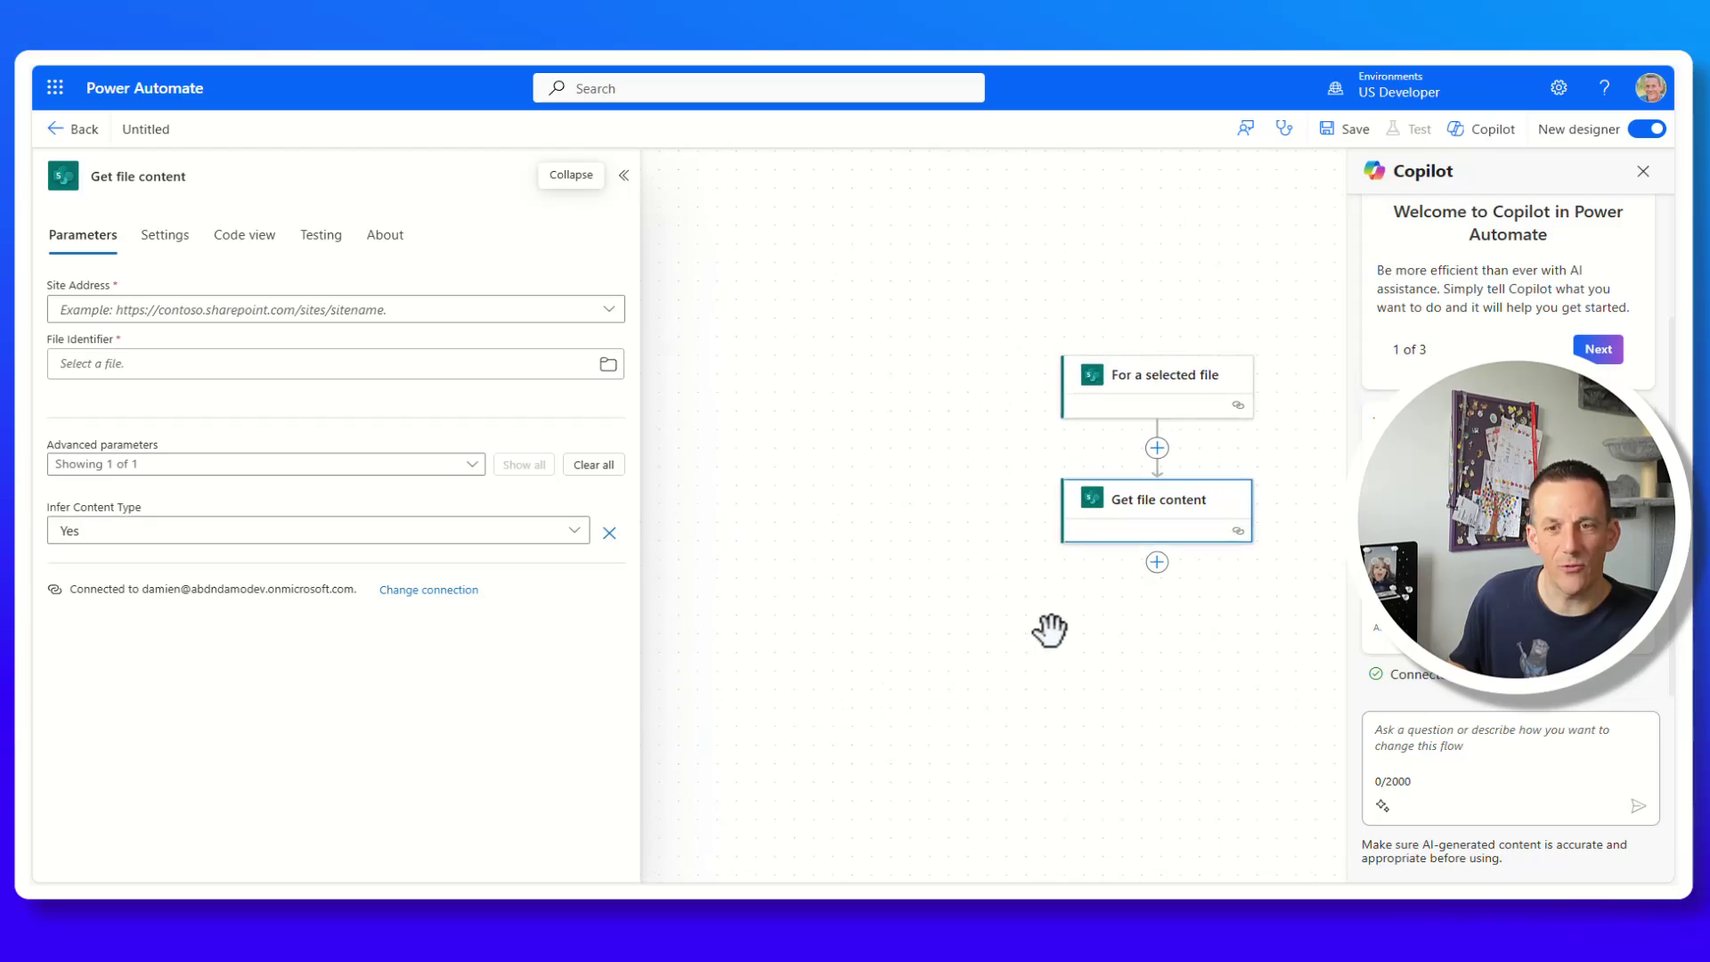
pyautogui.click(259, 312)
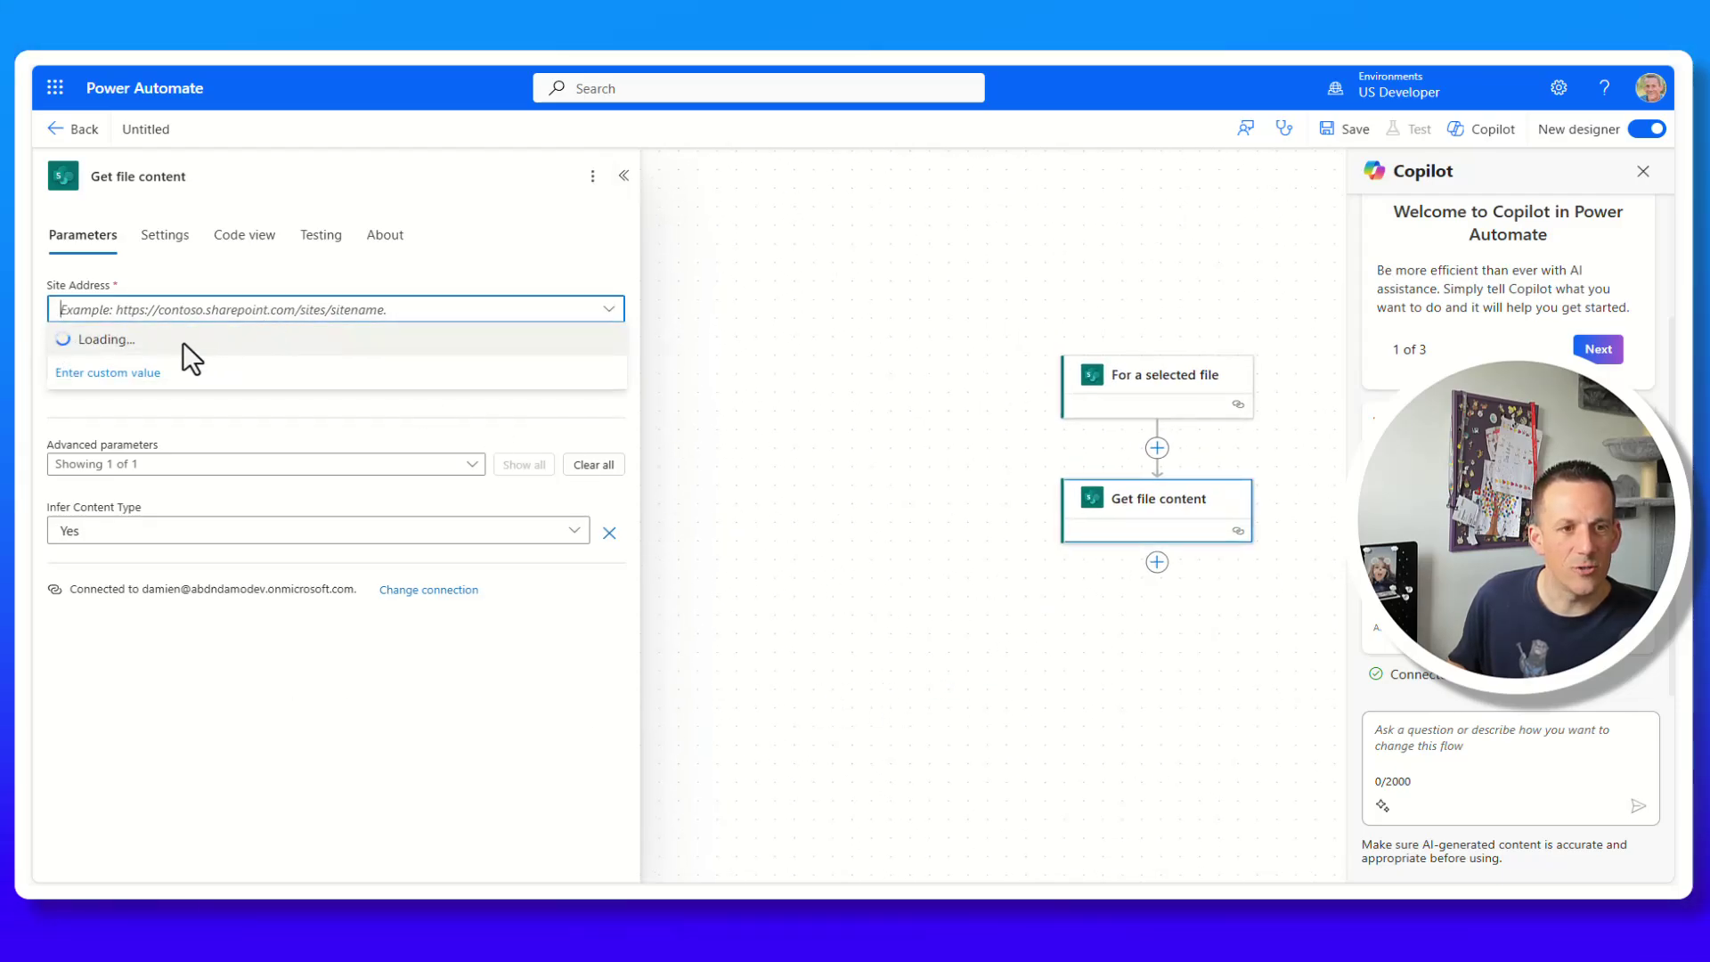
pyautogui.click(160, 677)
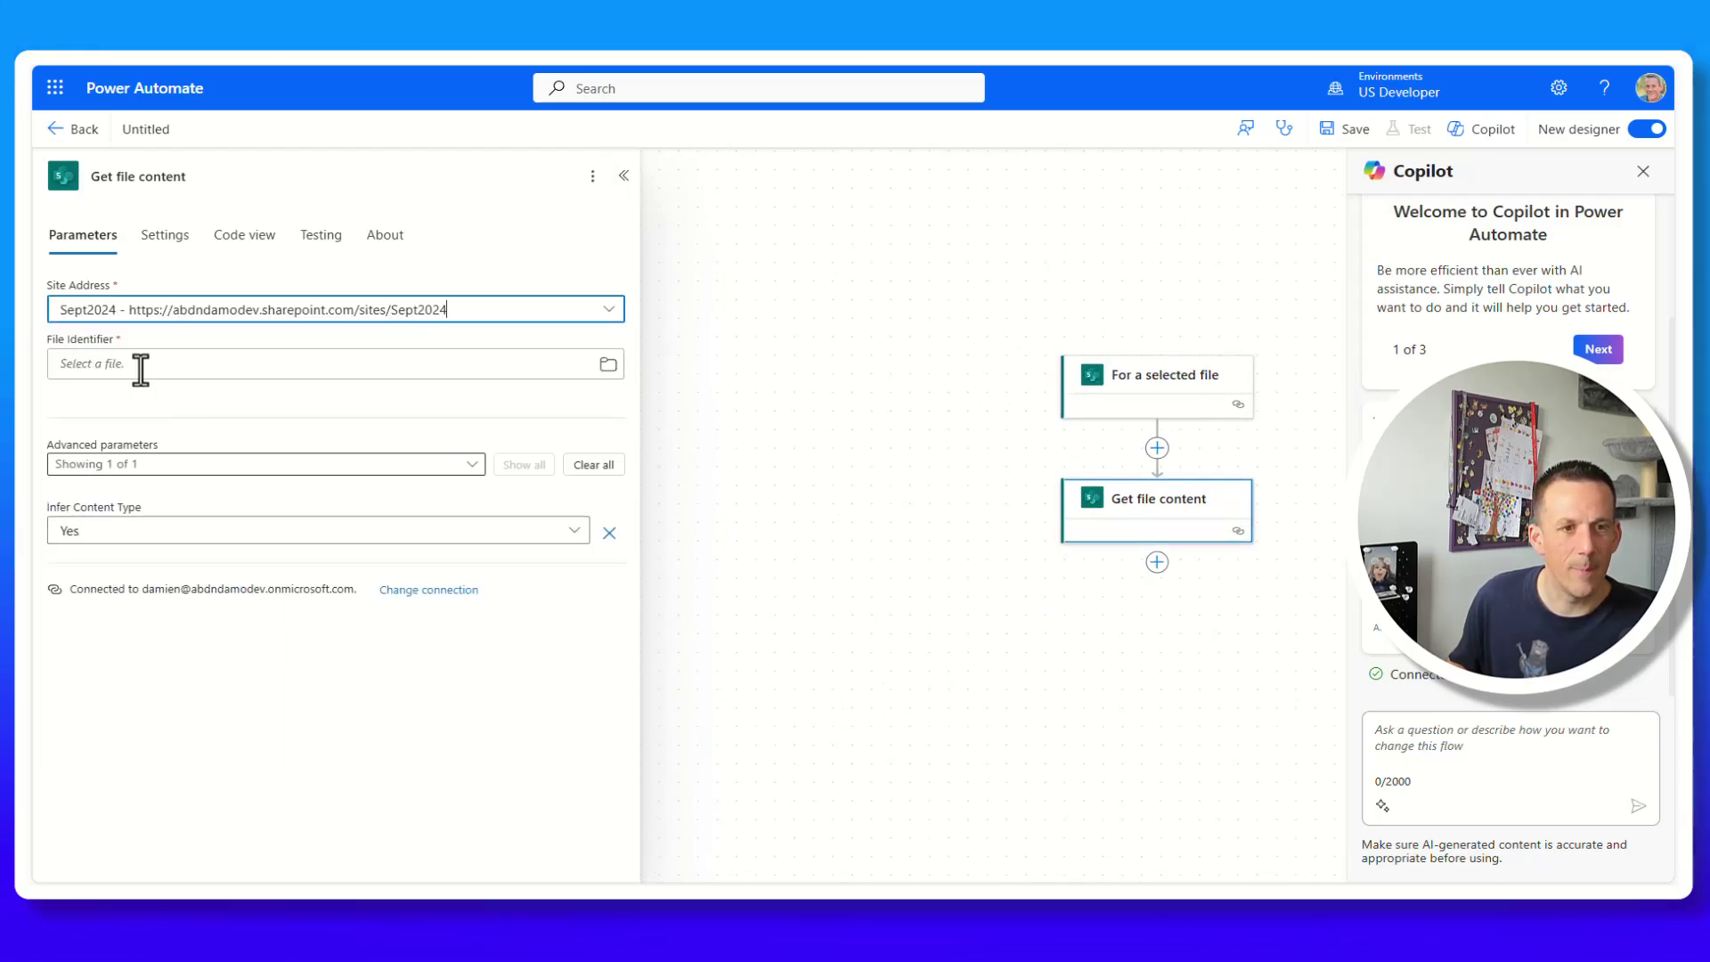
pyautogui.click(105, 362)
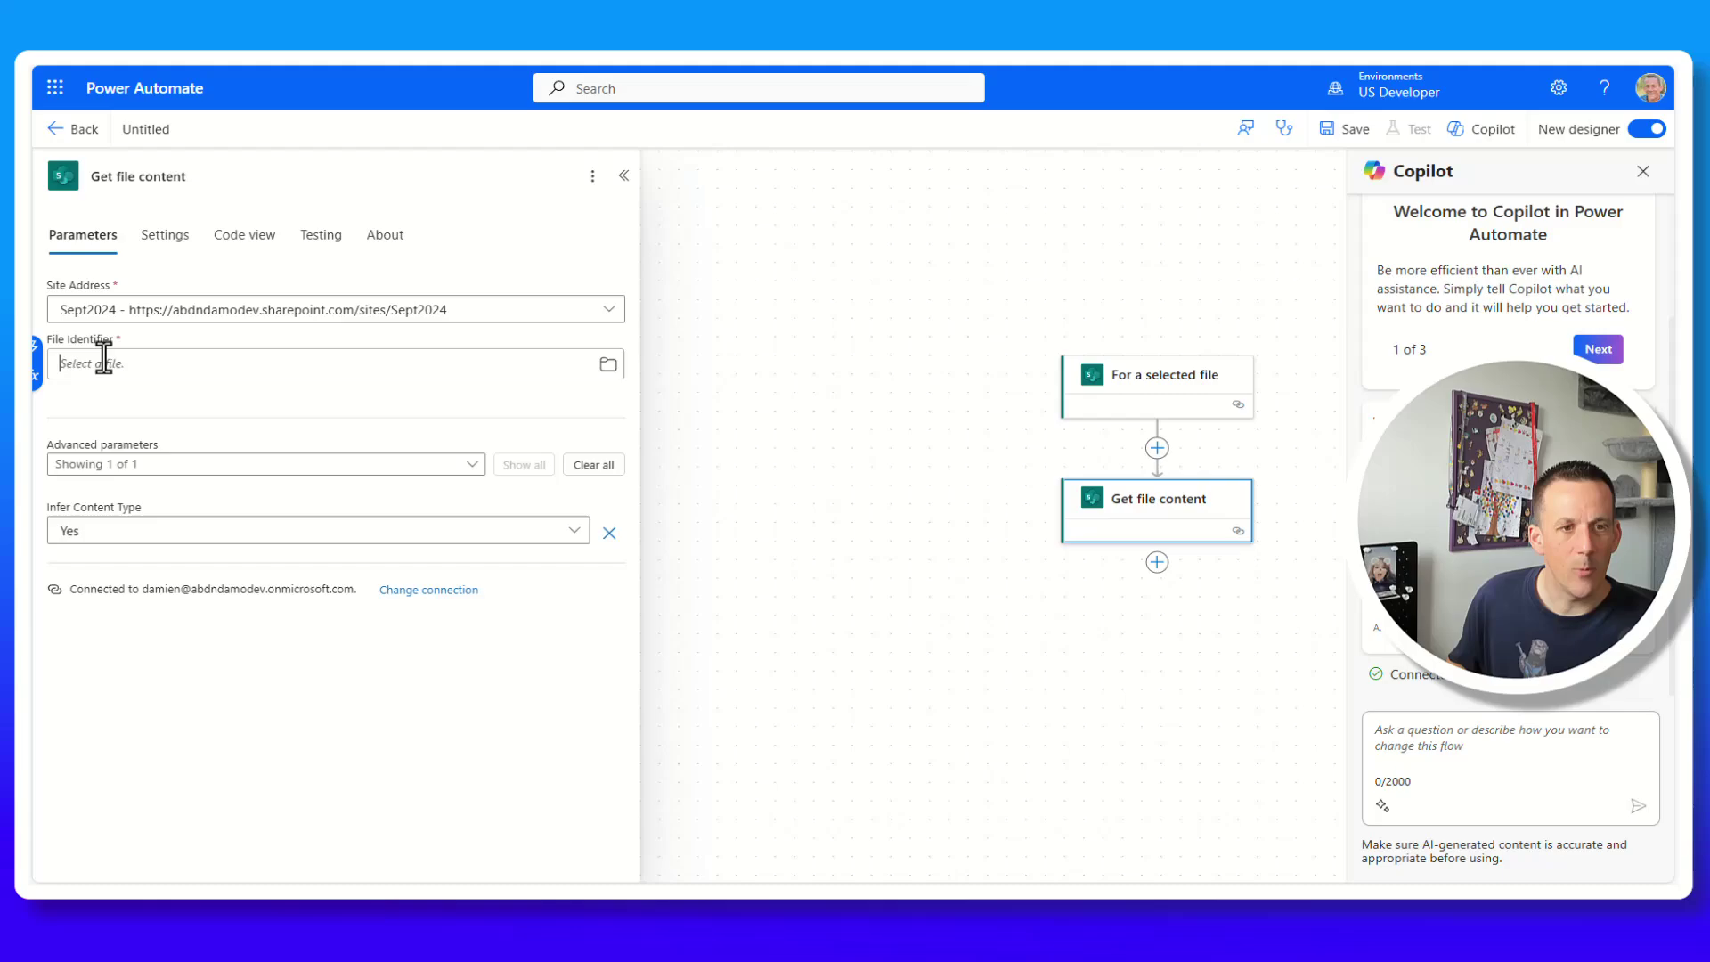
pyautogui.click(38, 348)
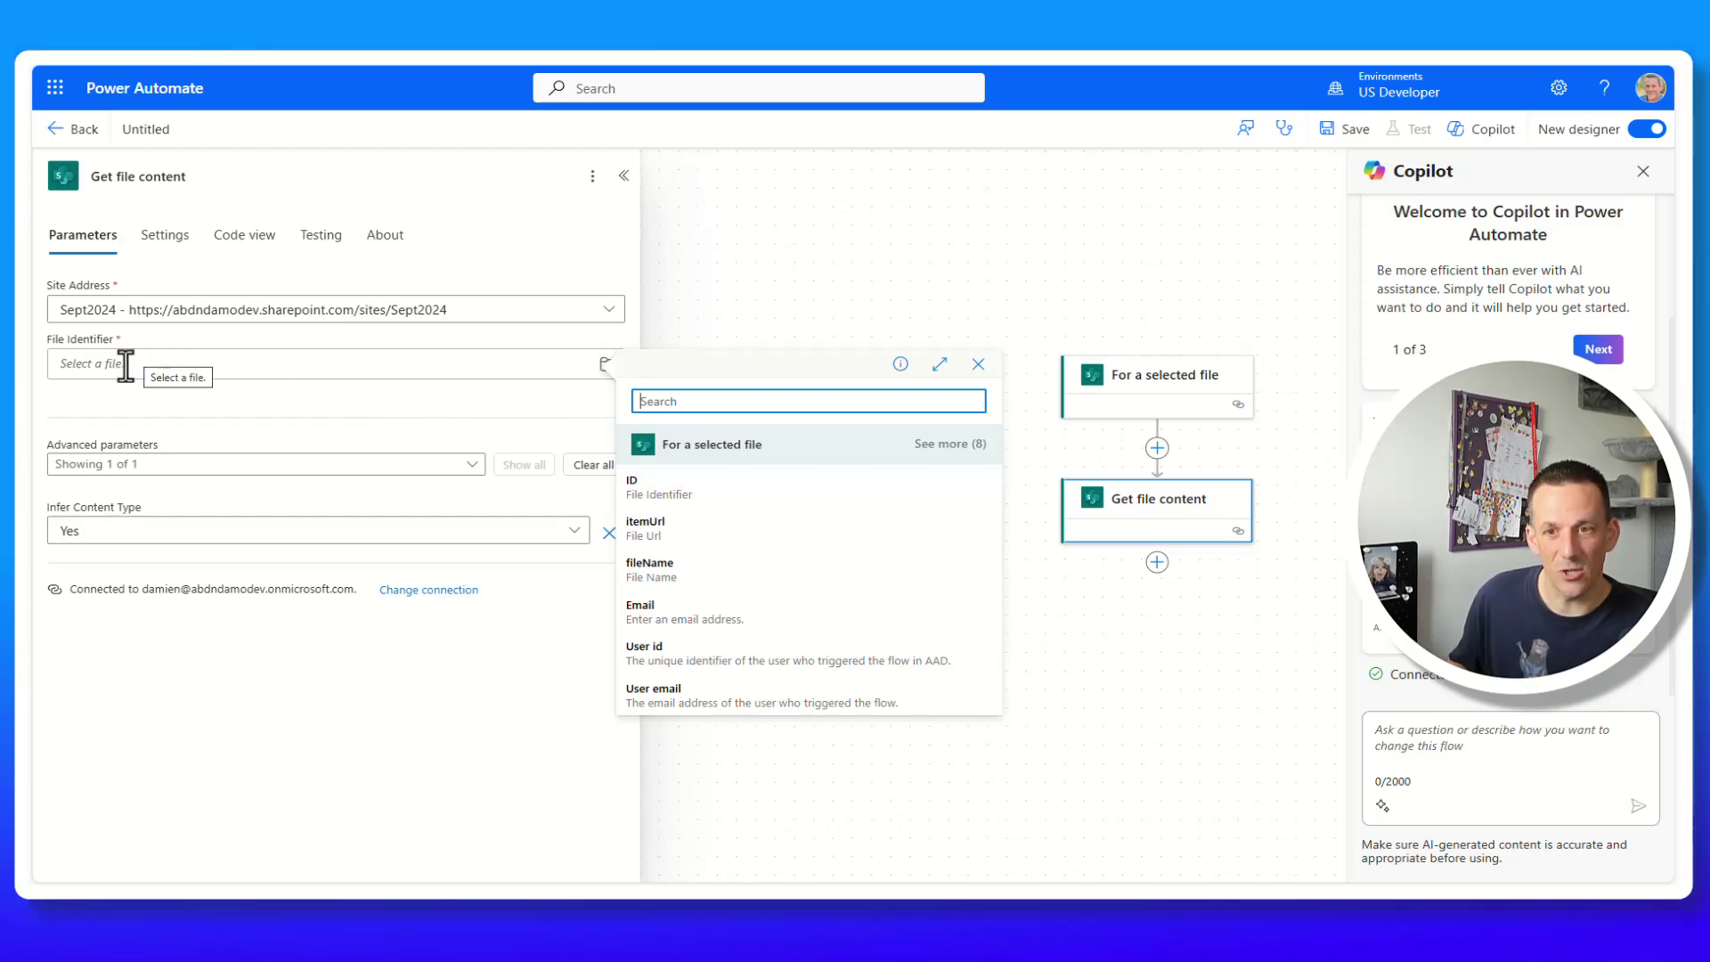
# Insert Get file properties before Get file content: Sept2024, Documents library, Id from the trigger's ID.
pyautogui.click(1157, 448)
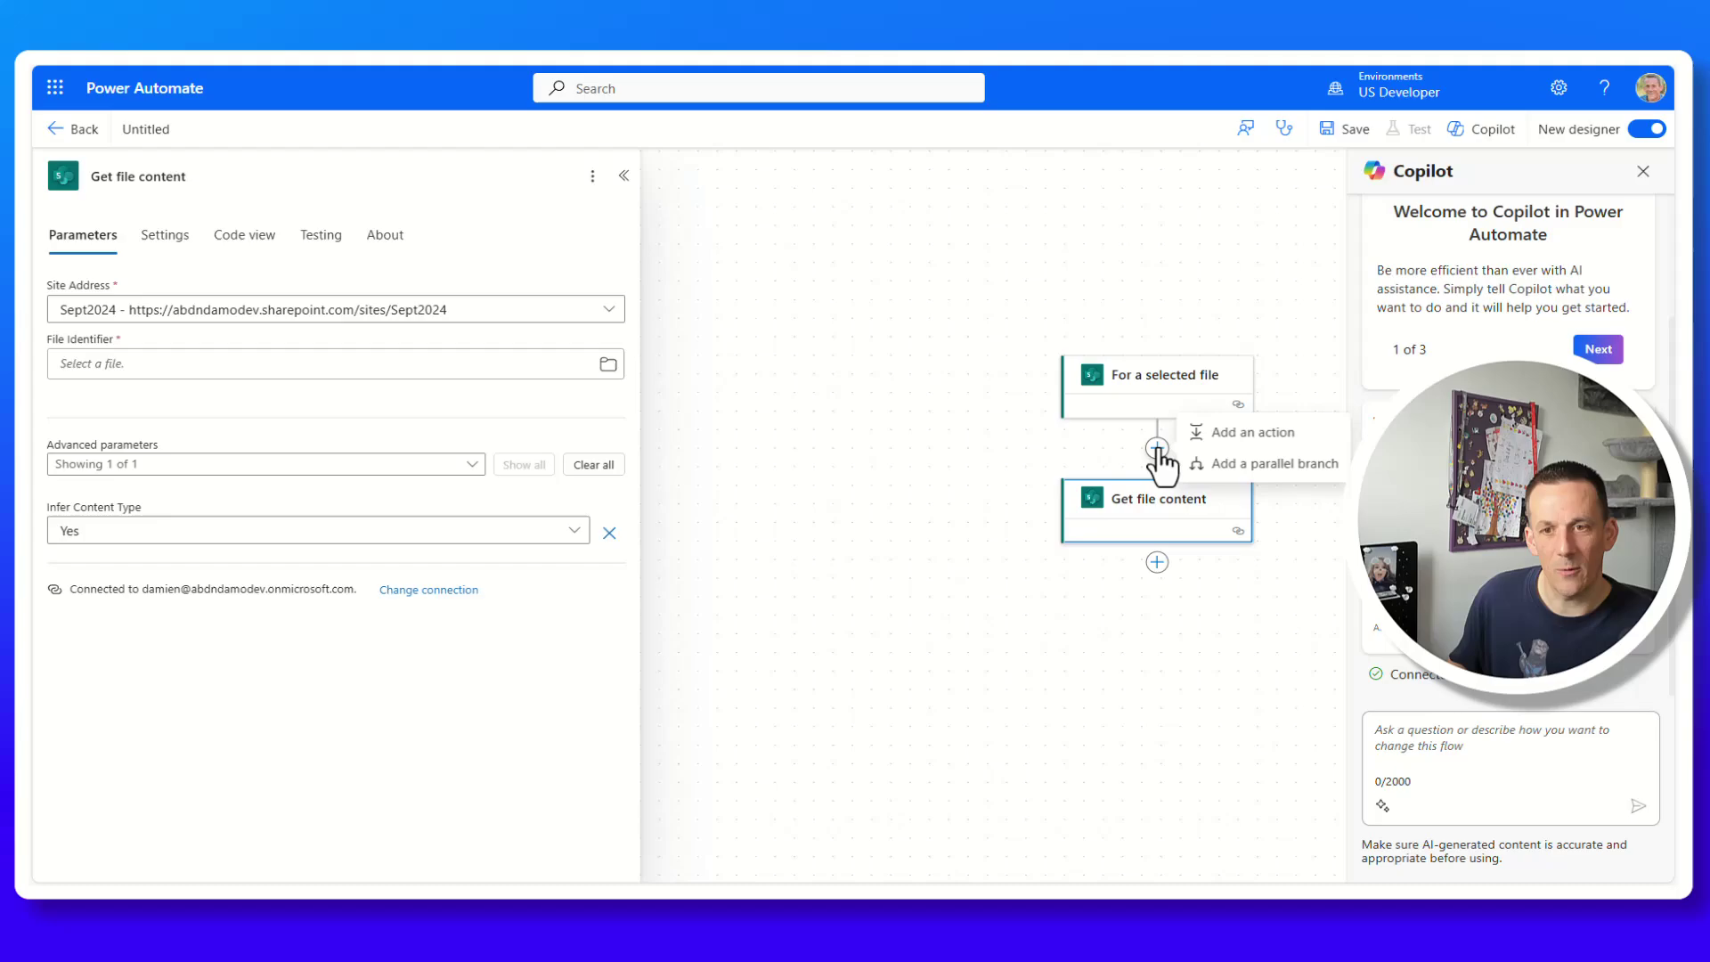
pyautogui.click(1247, 435)
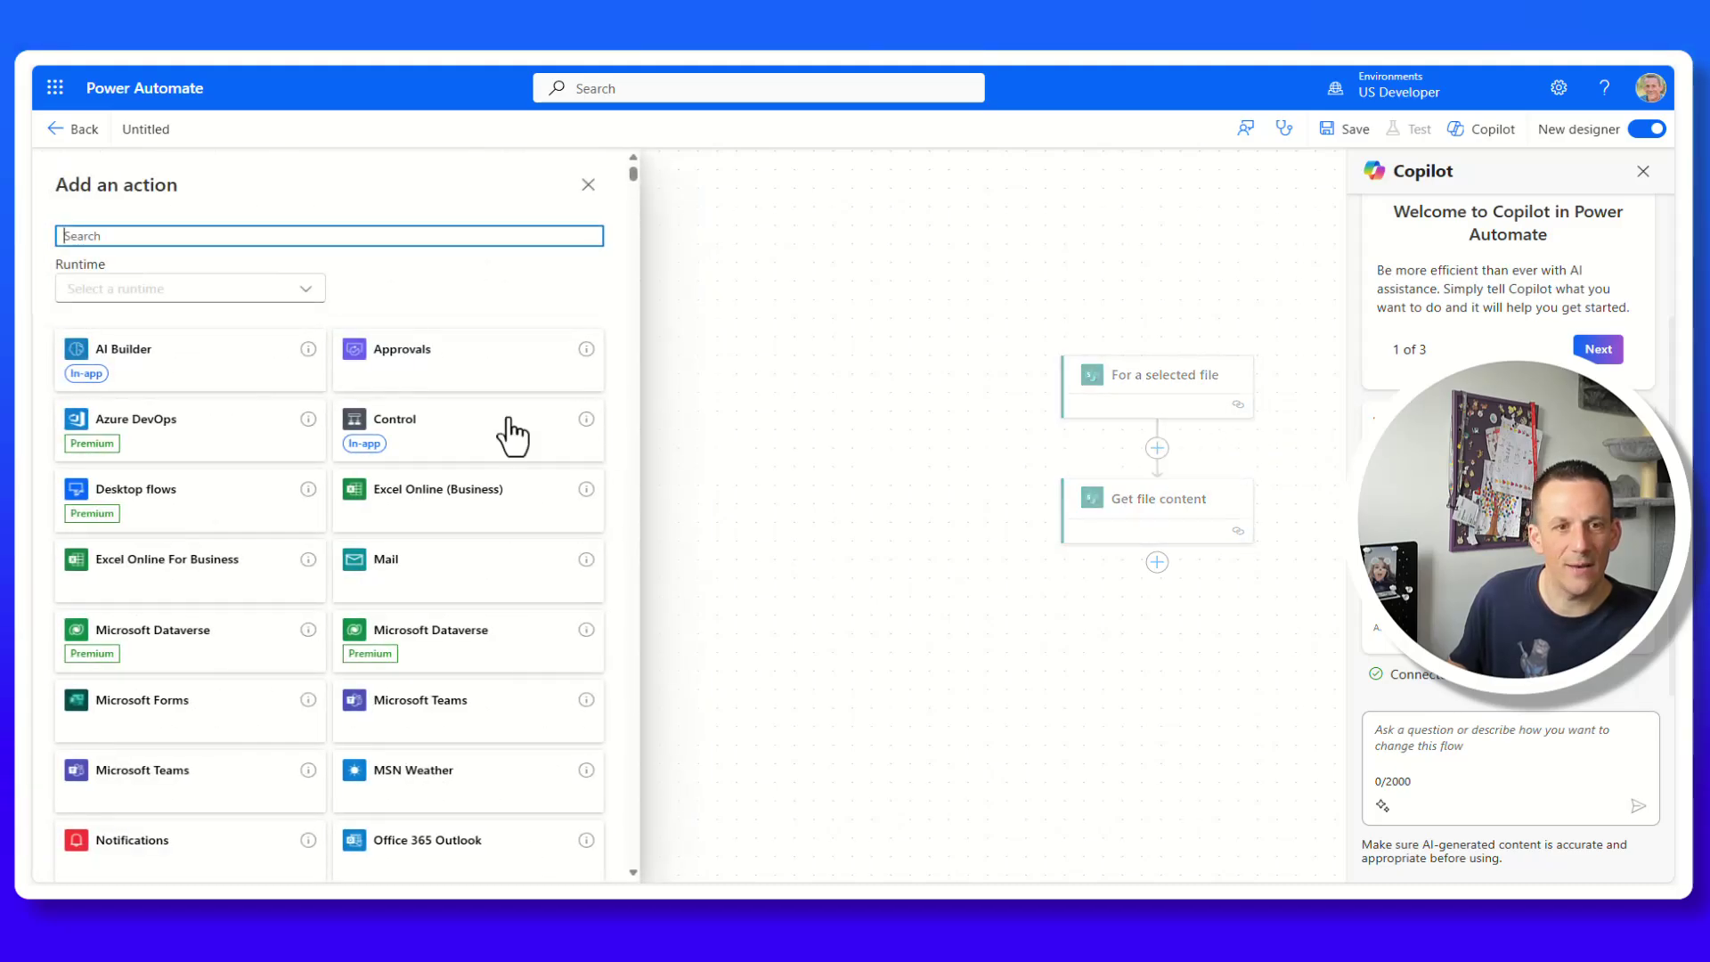
pyautogui.write('get f')
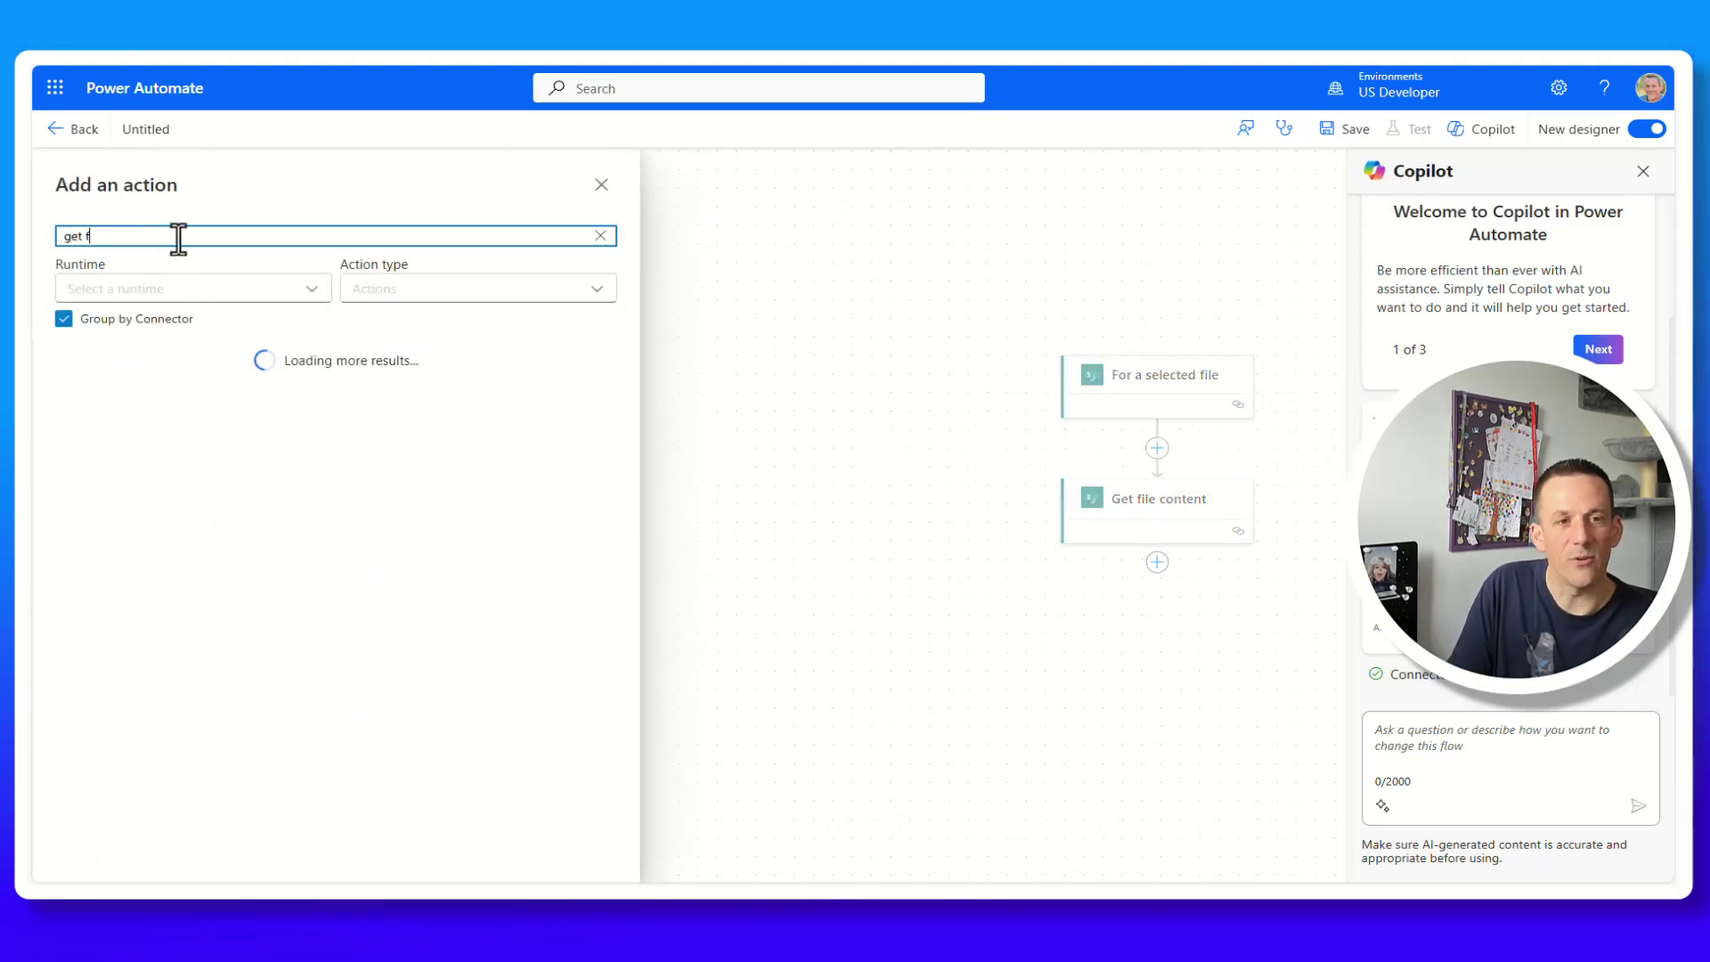
pyautogui.write('ile properties')
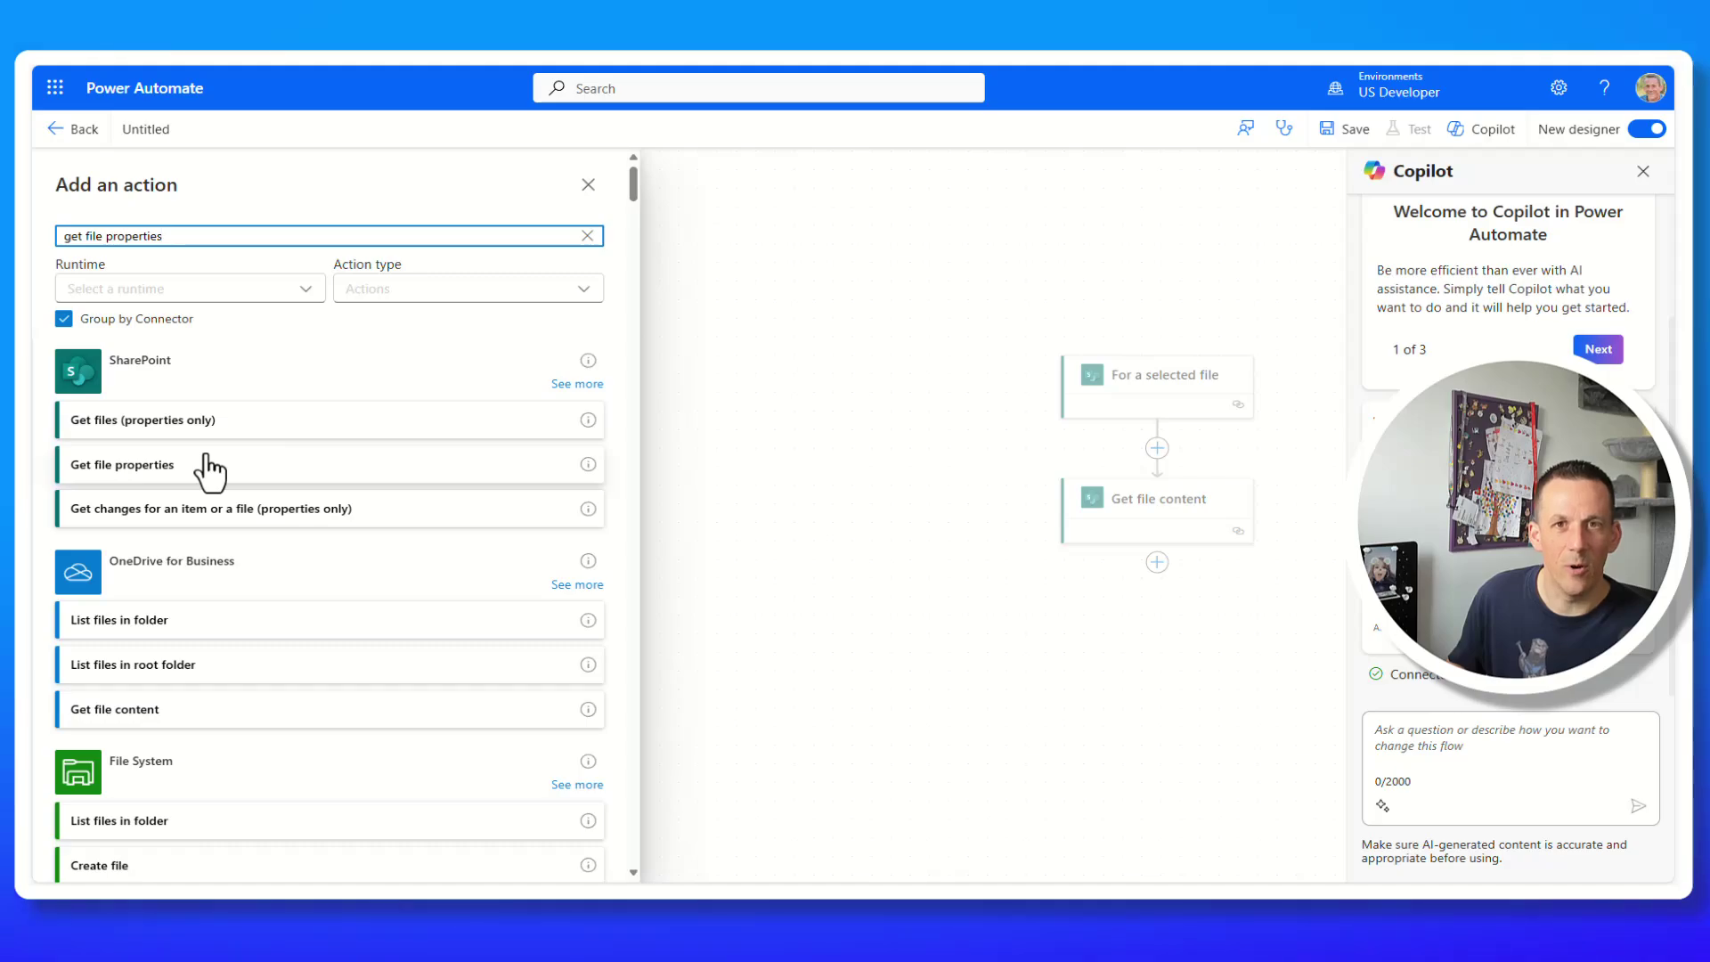
pyautogui.click(177, 478)
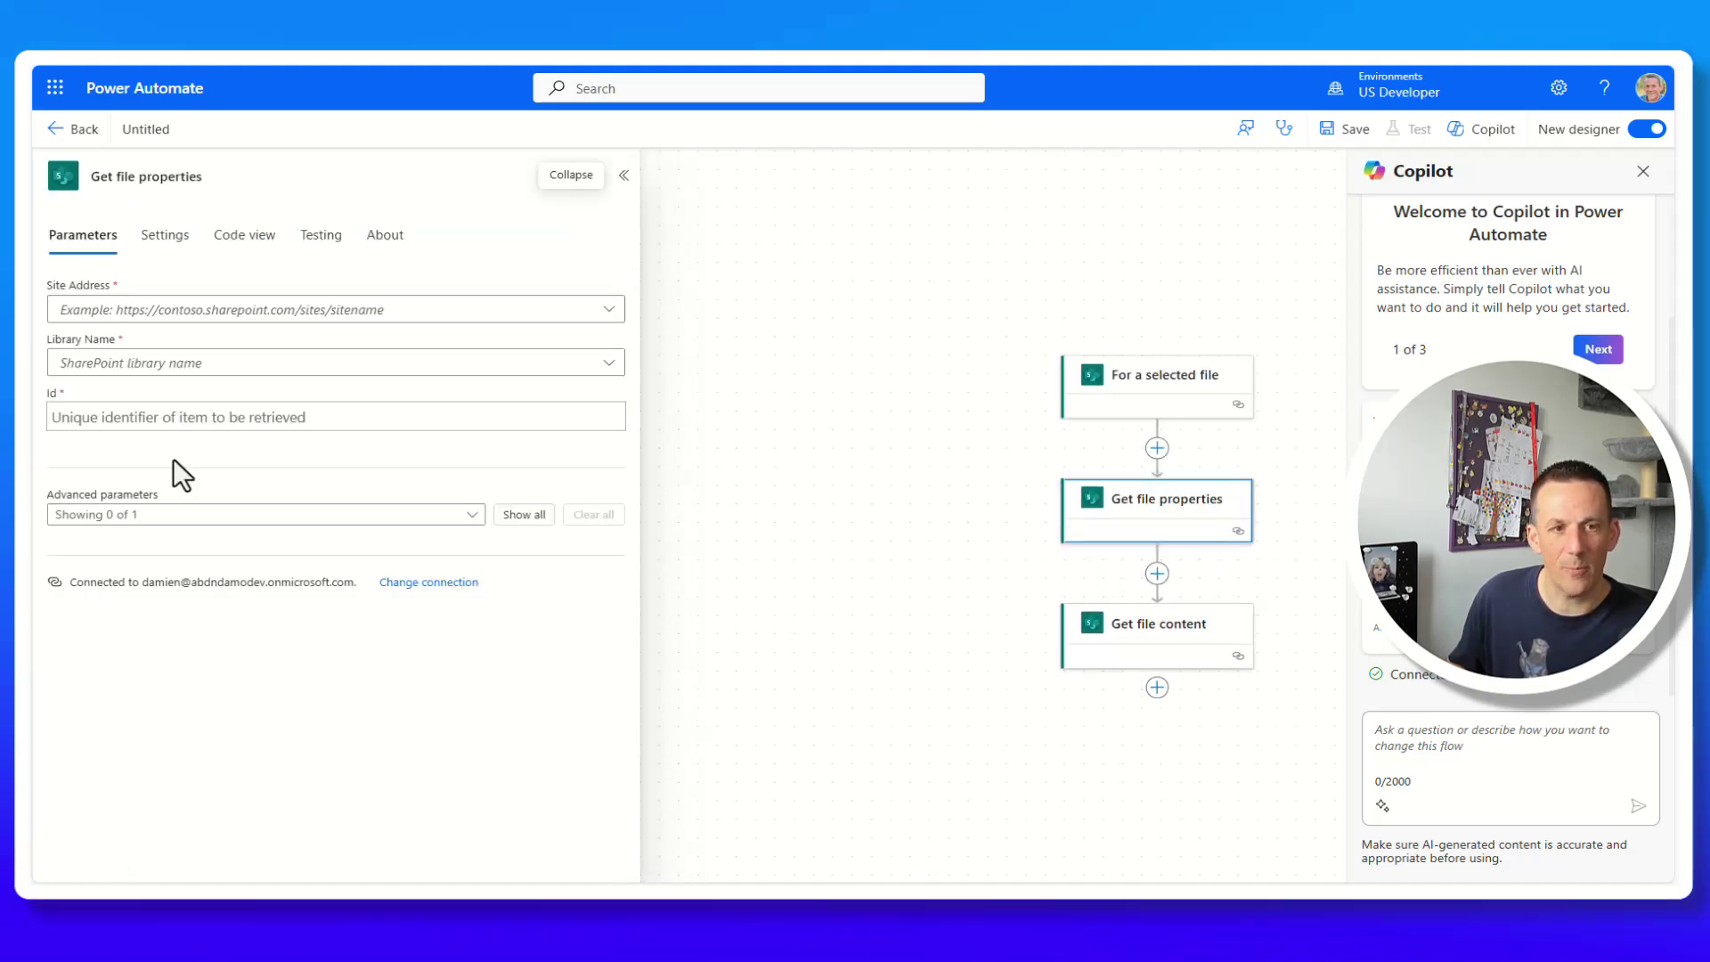
pyautogui.click(405, 312)
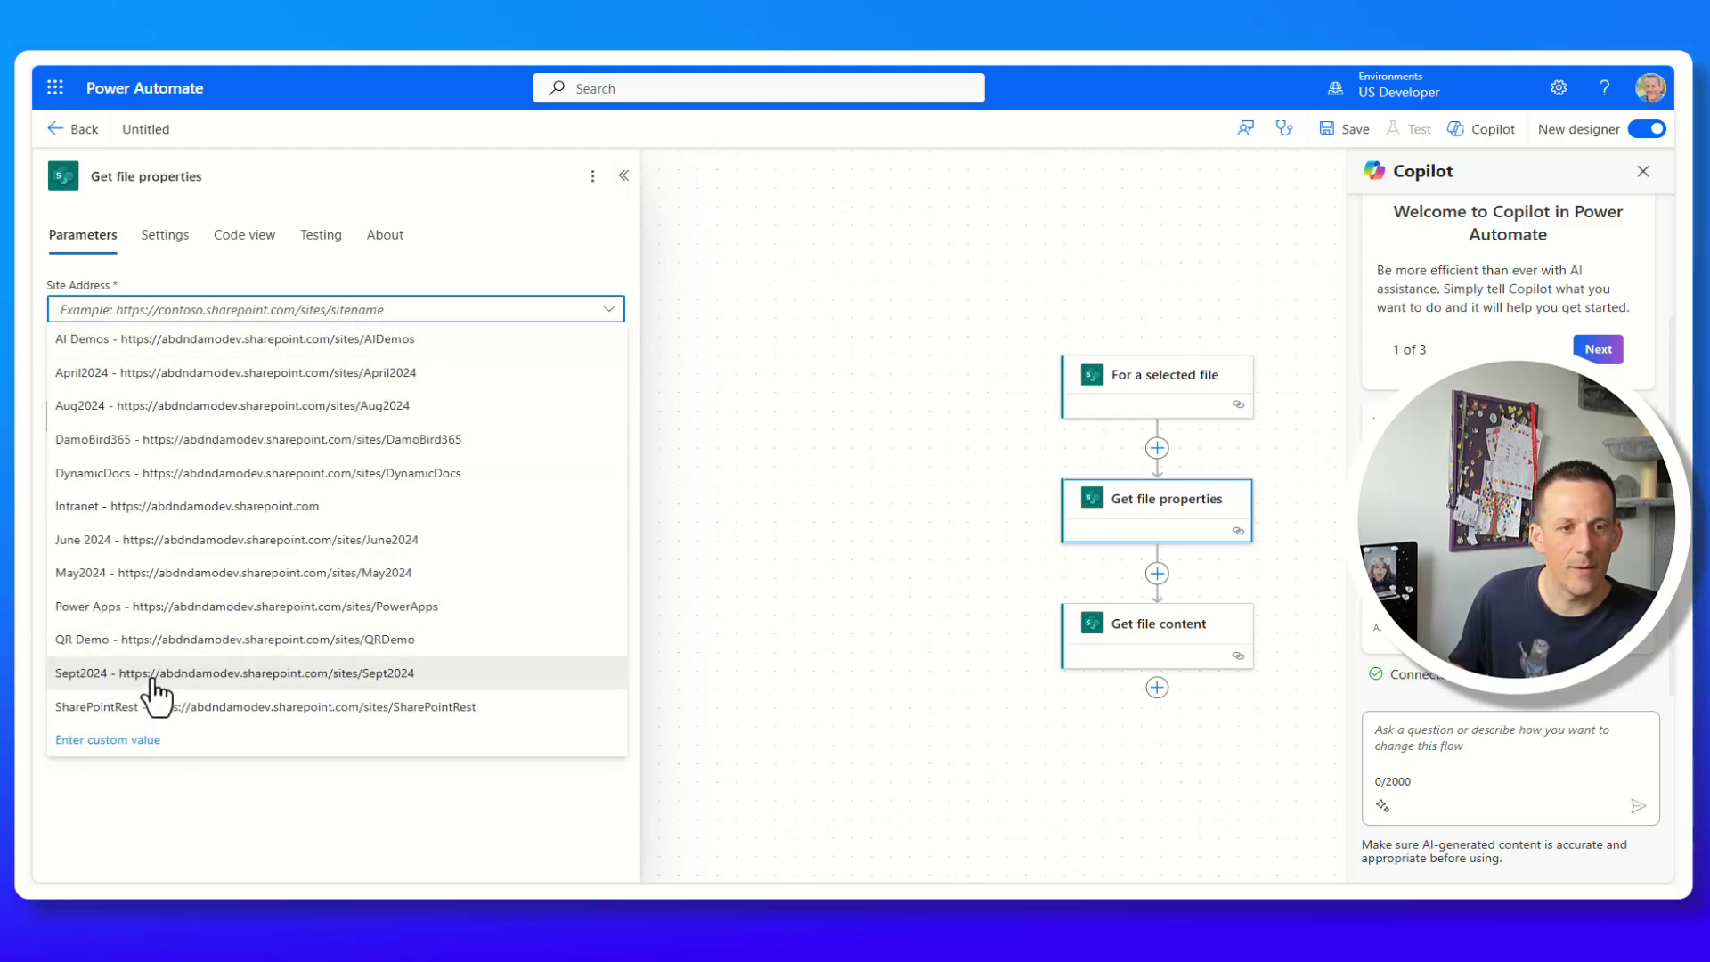
pyautogui.click(156, 677)
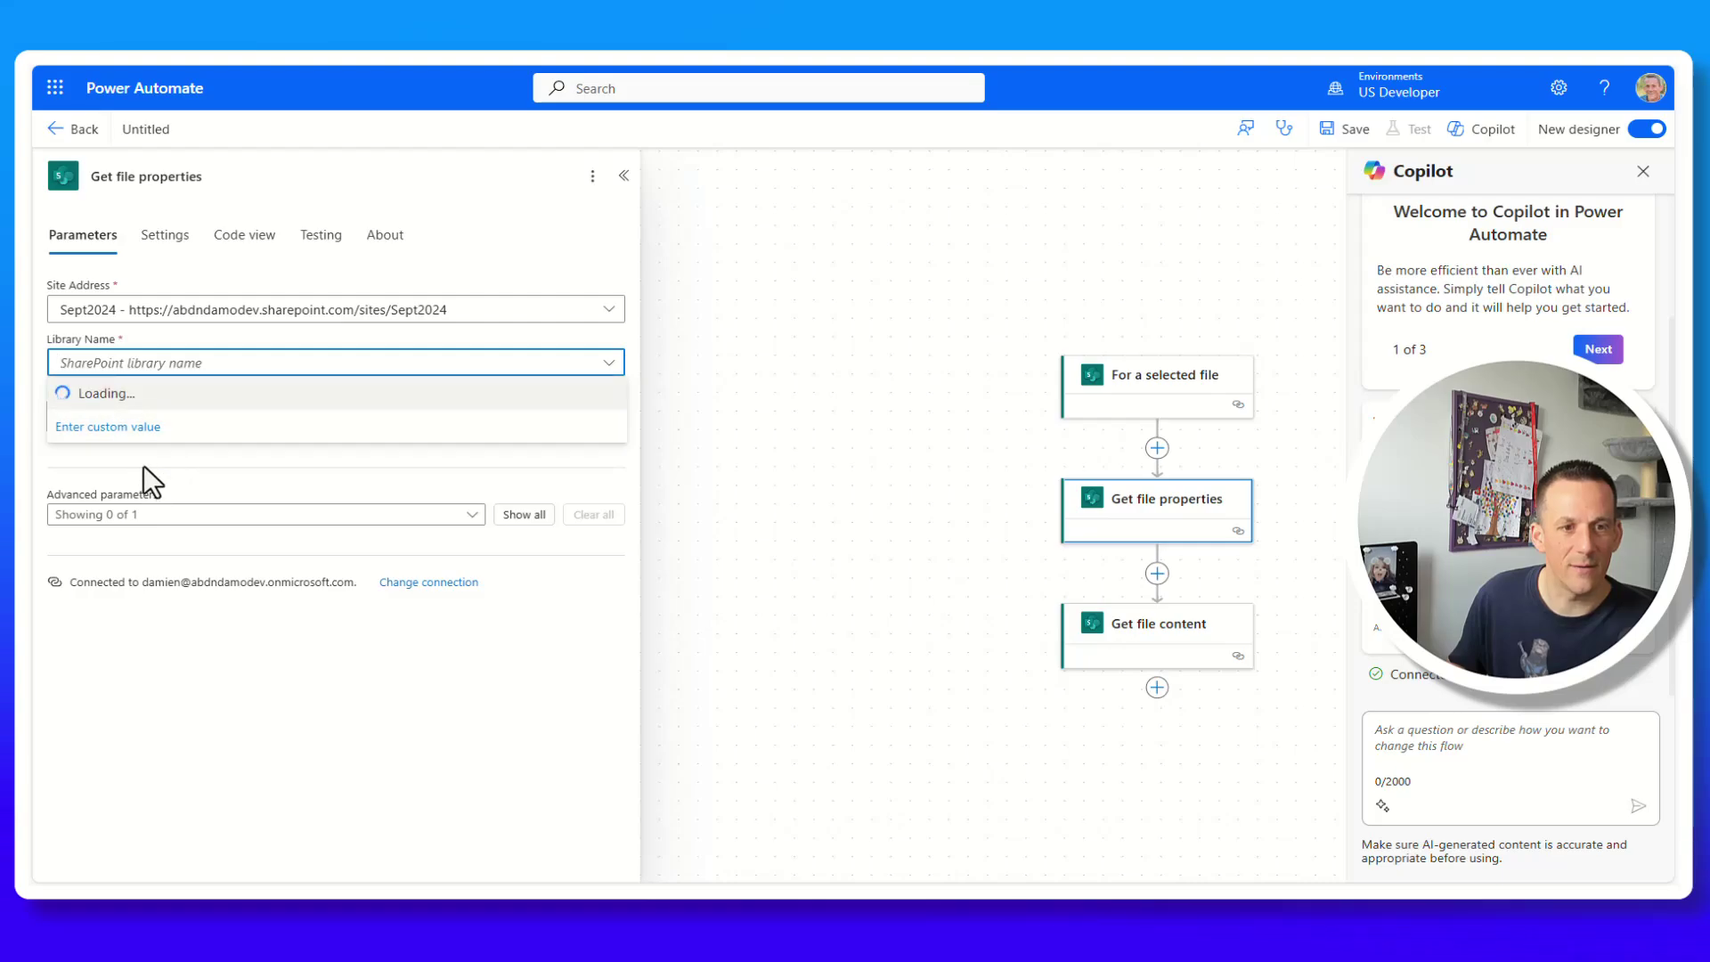
pyautogui.click(134, 399)
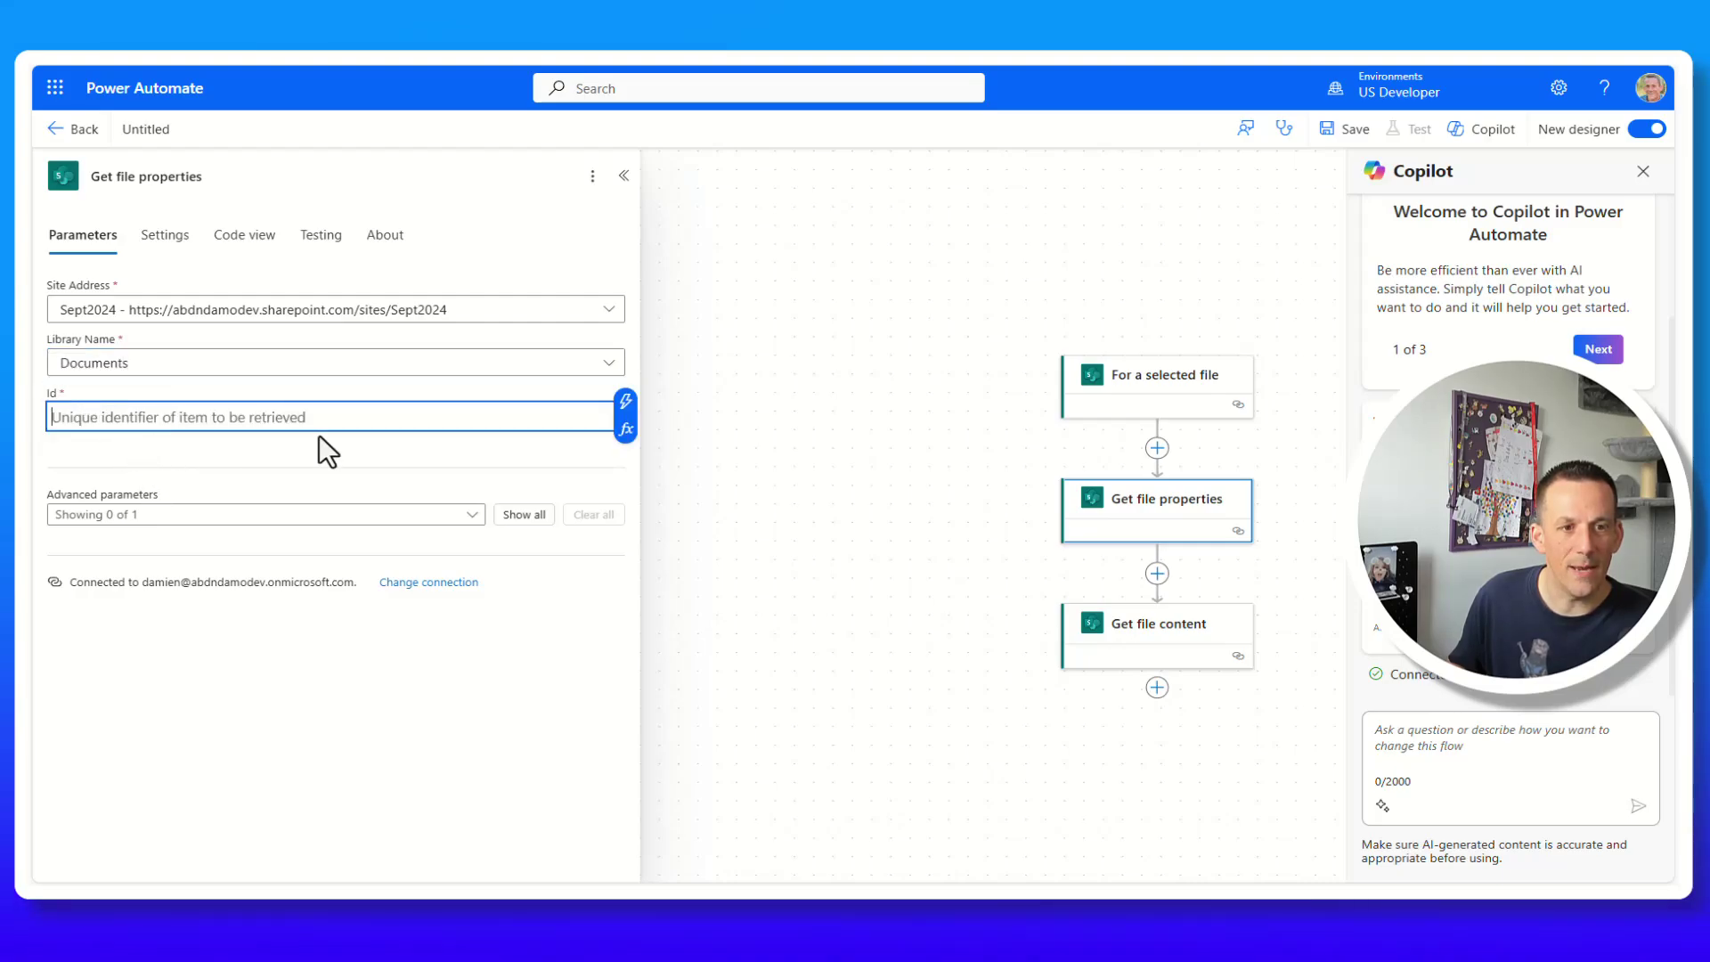
pyautogui.click(622, 403)
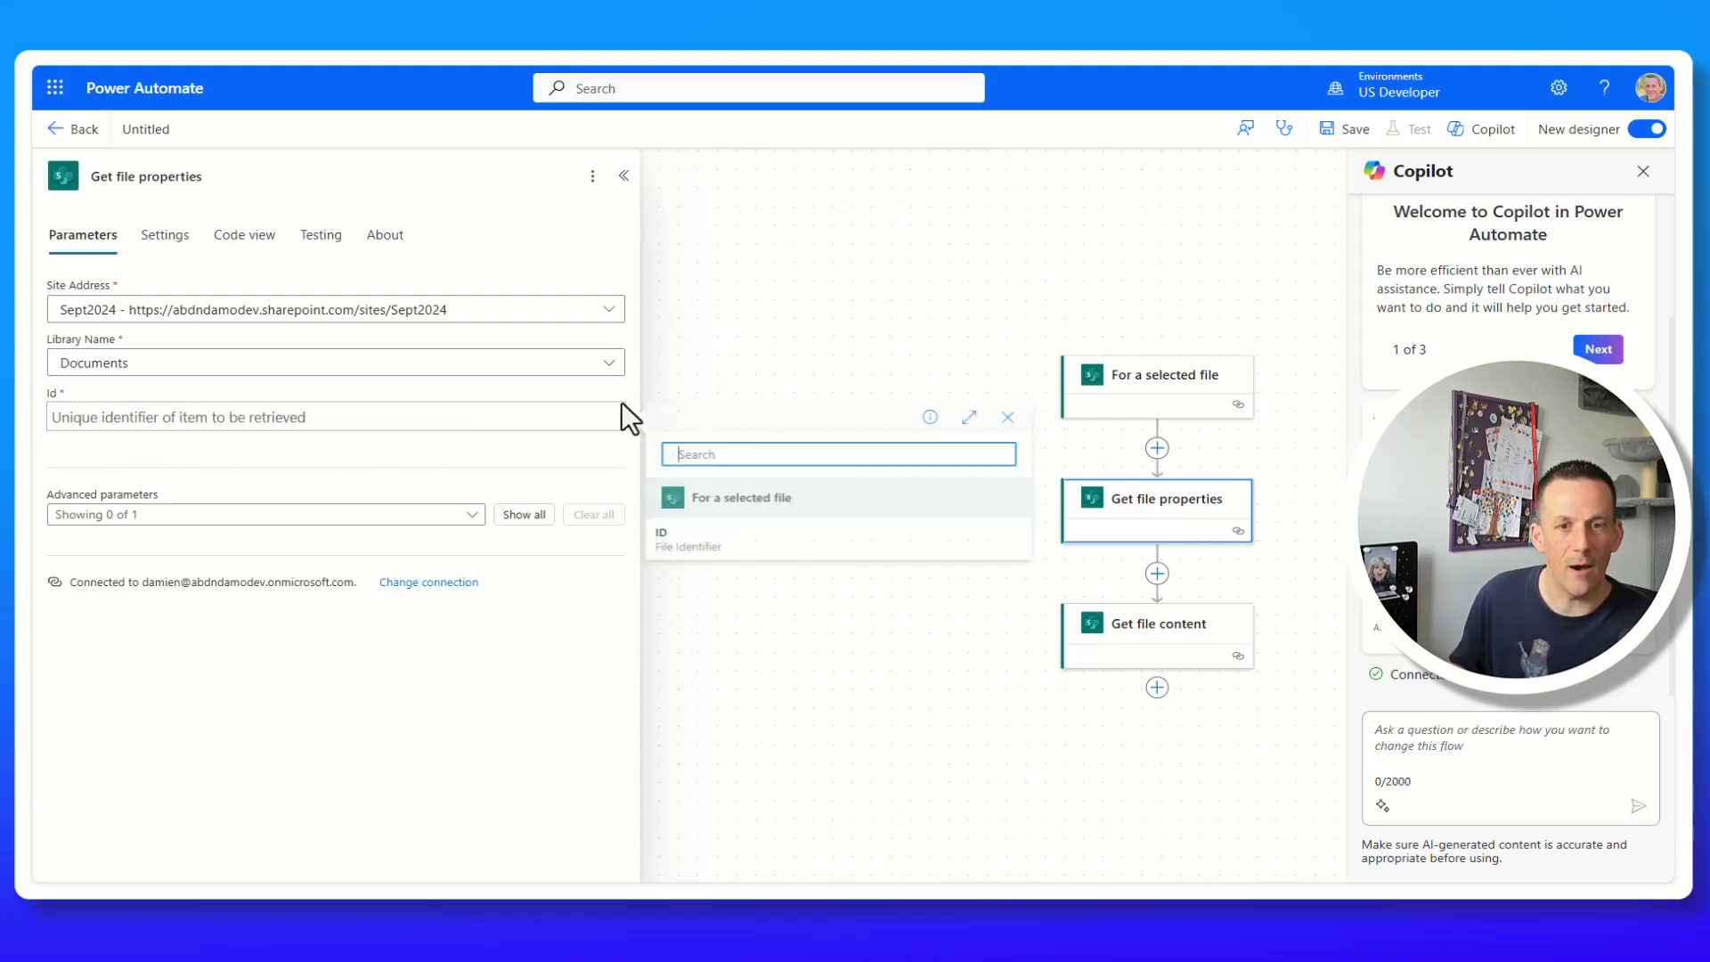
pyautogui.click(718, 551)
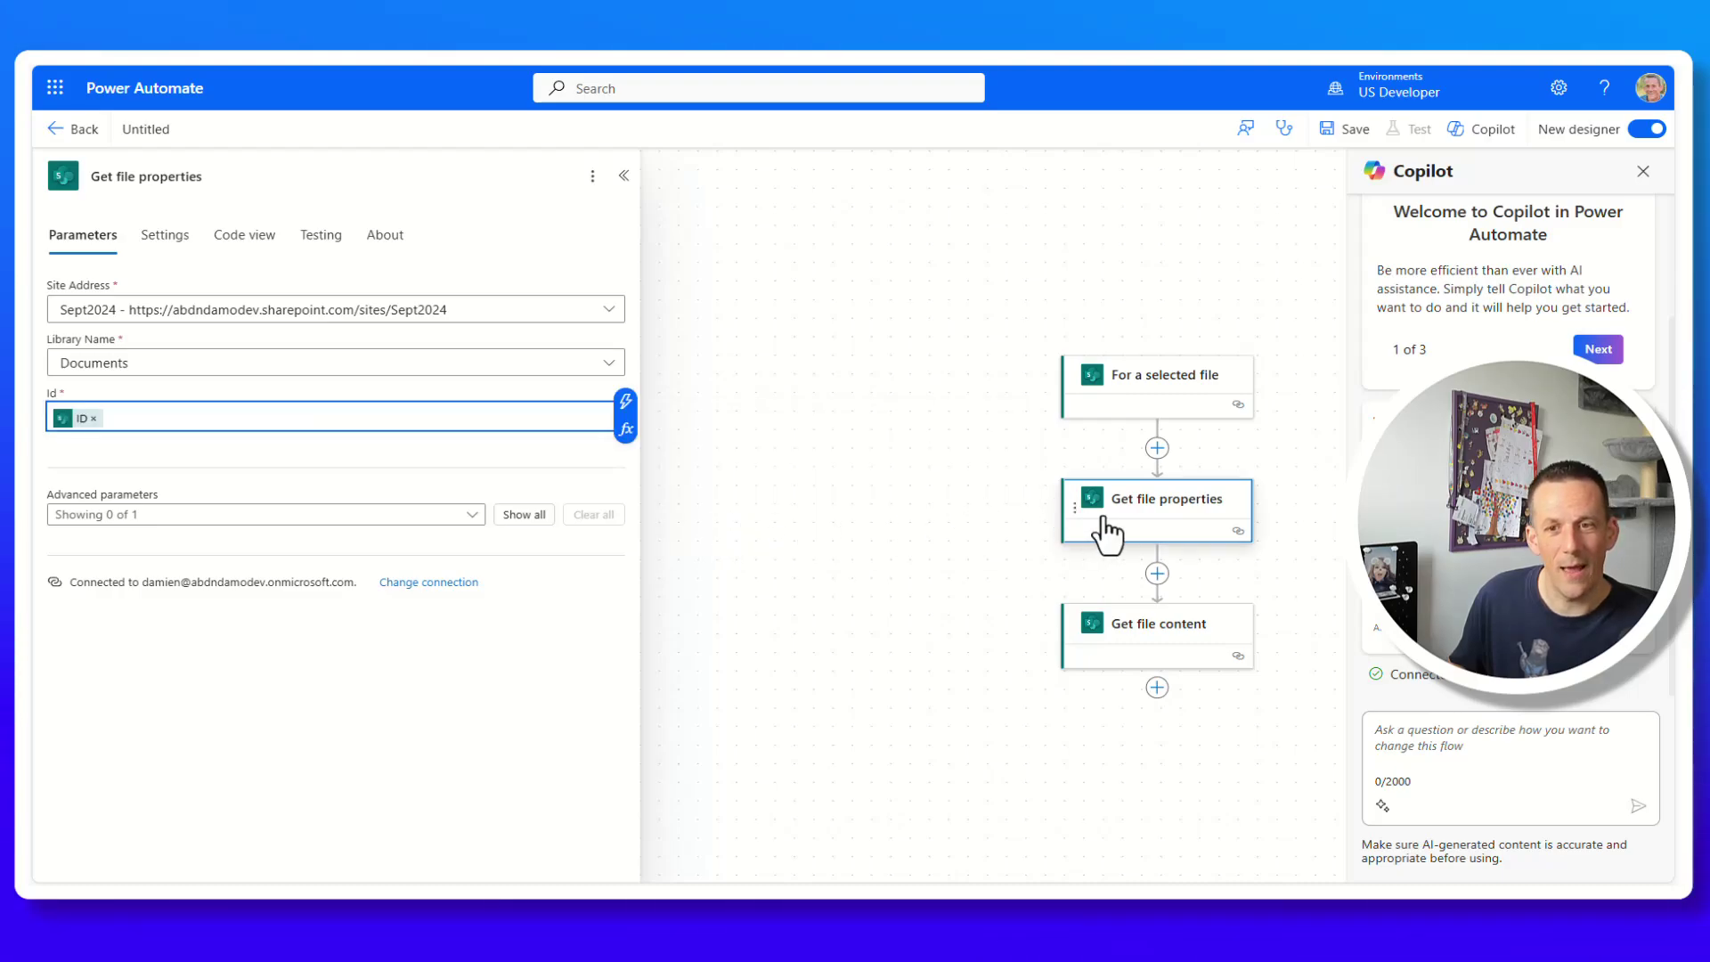
pyautogui.click(1139, 648)
# Set Get file content's File Identifier to the Identifier output of Get file properties.
pyautogui.click(71, 365)
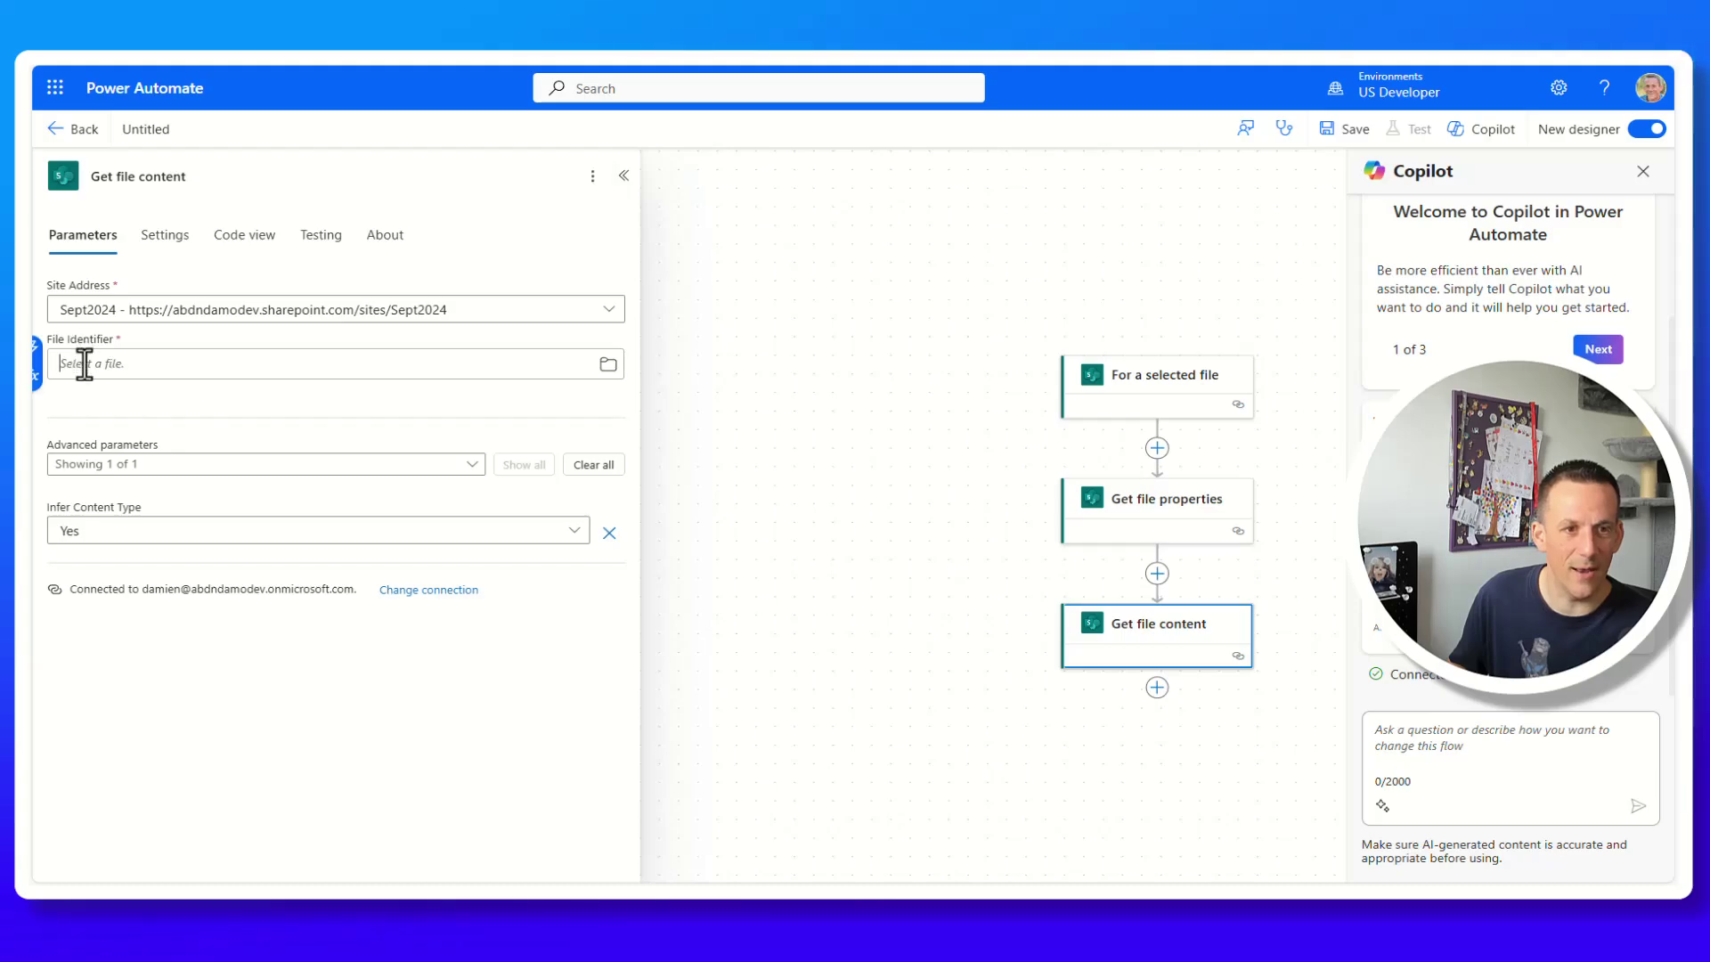
pyautogui.click(38, 357)
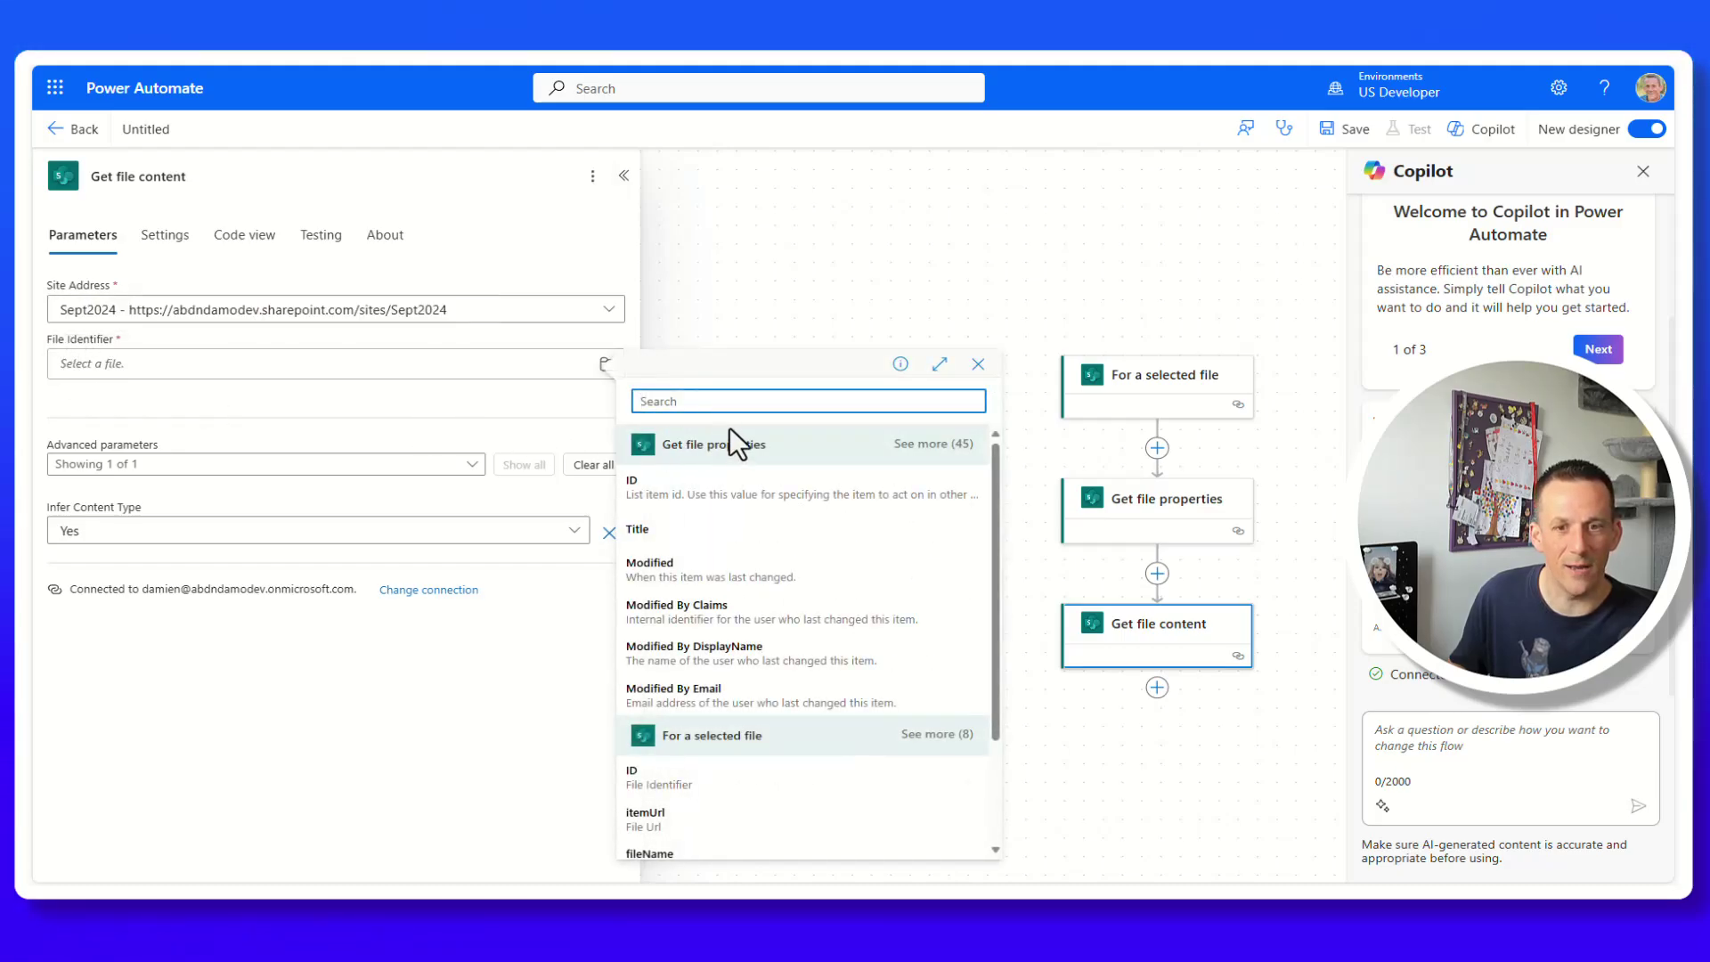
pyautogui.write('id')
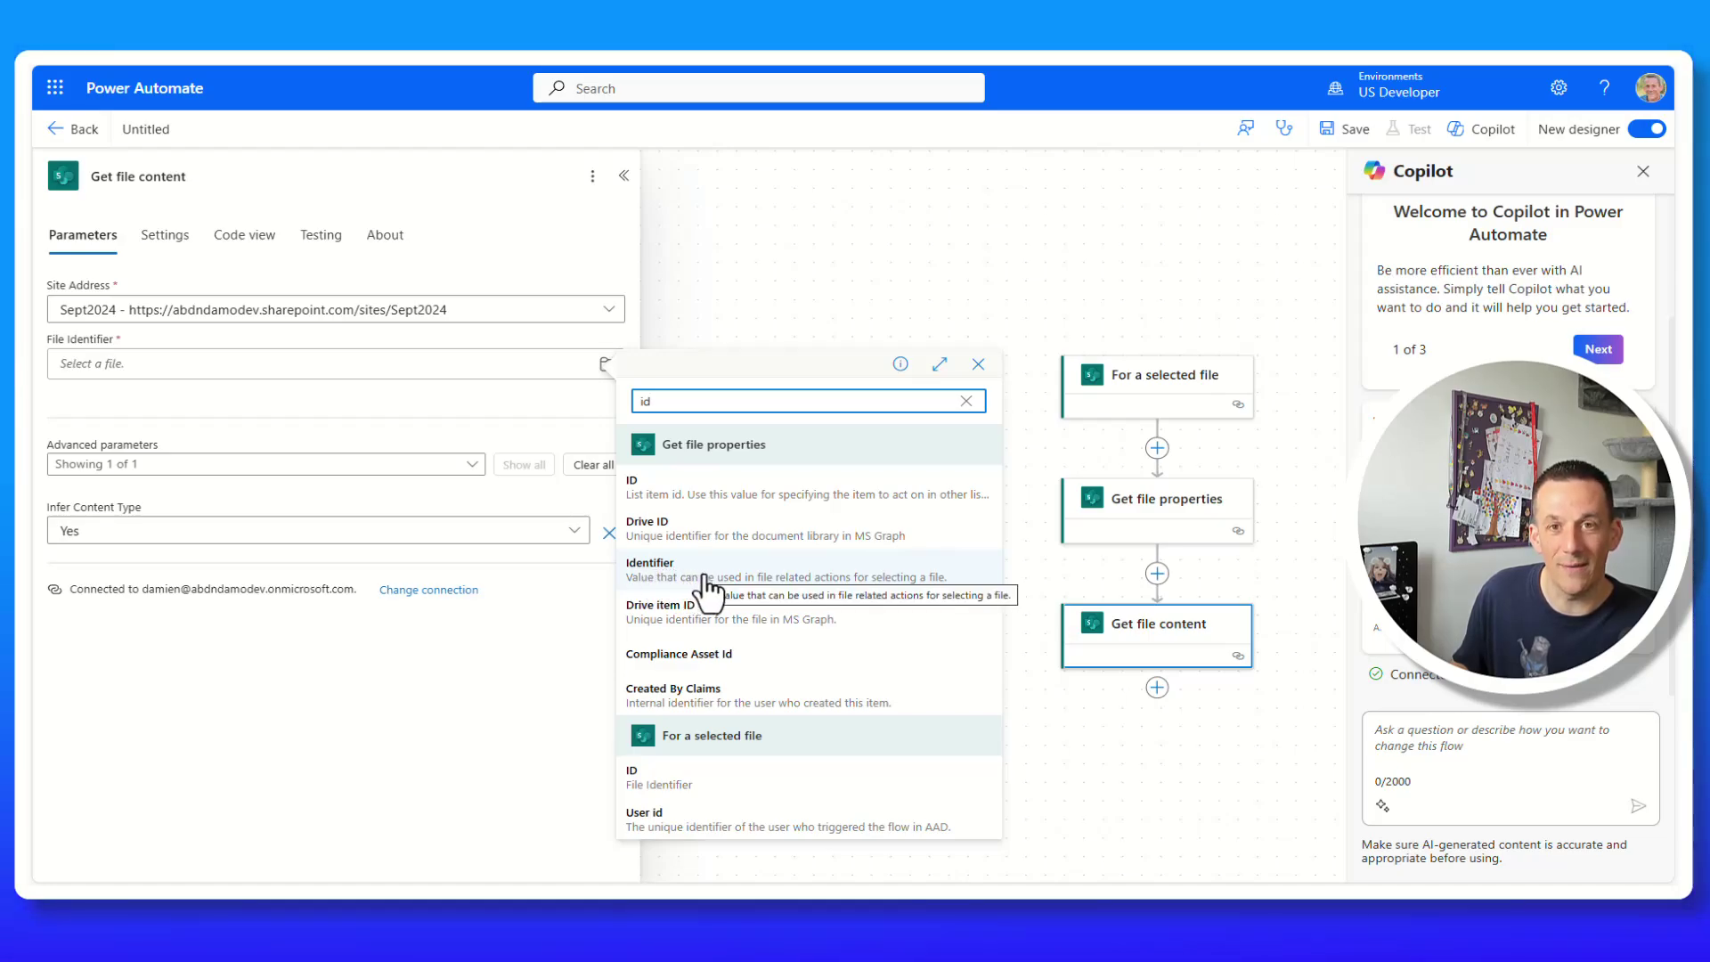
pyautogui.click(708, 583)
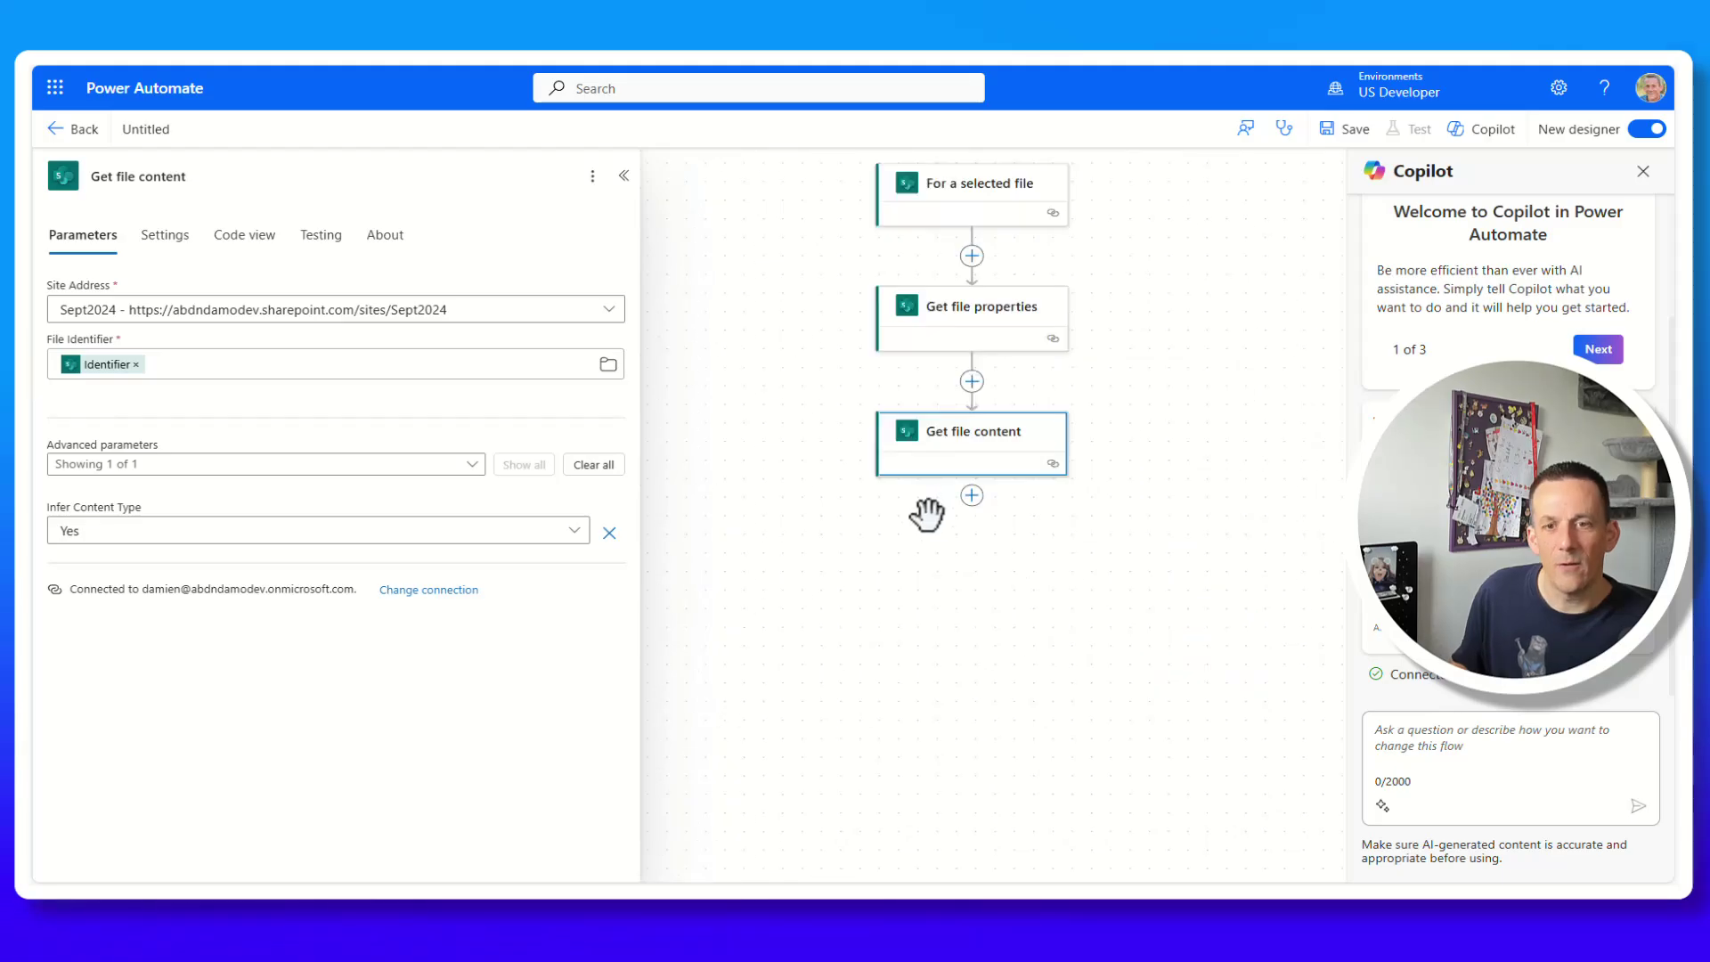
pyautogui.click(973, 496)
# Add an Office 365 Outlook Send an email (V2) step after Get file content.
pyautogui.click(1051, 498)
pyautogui.write('Se')
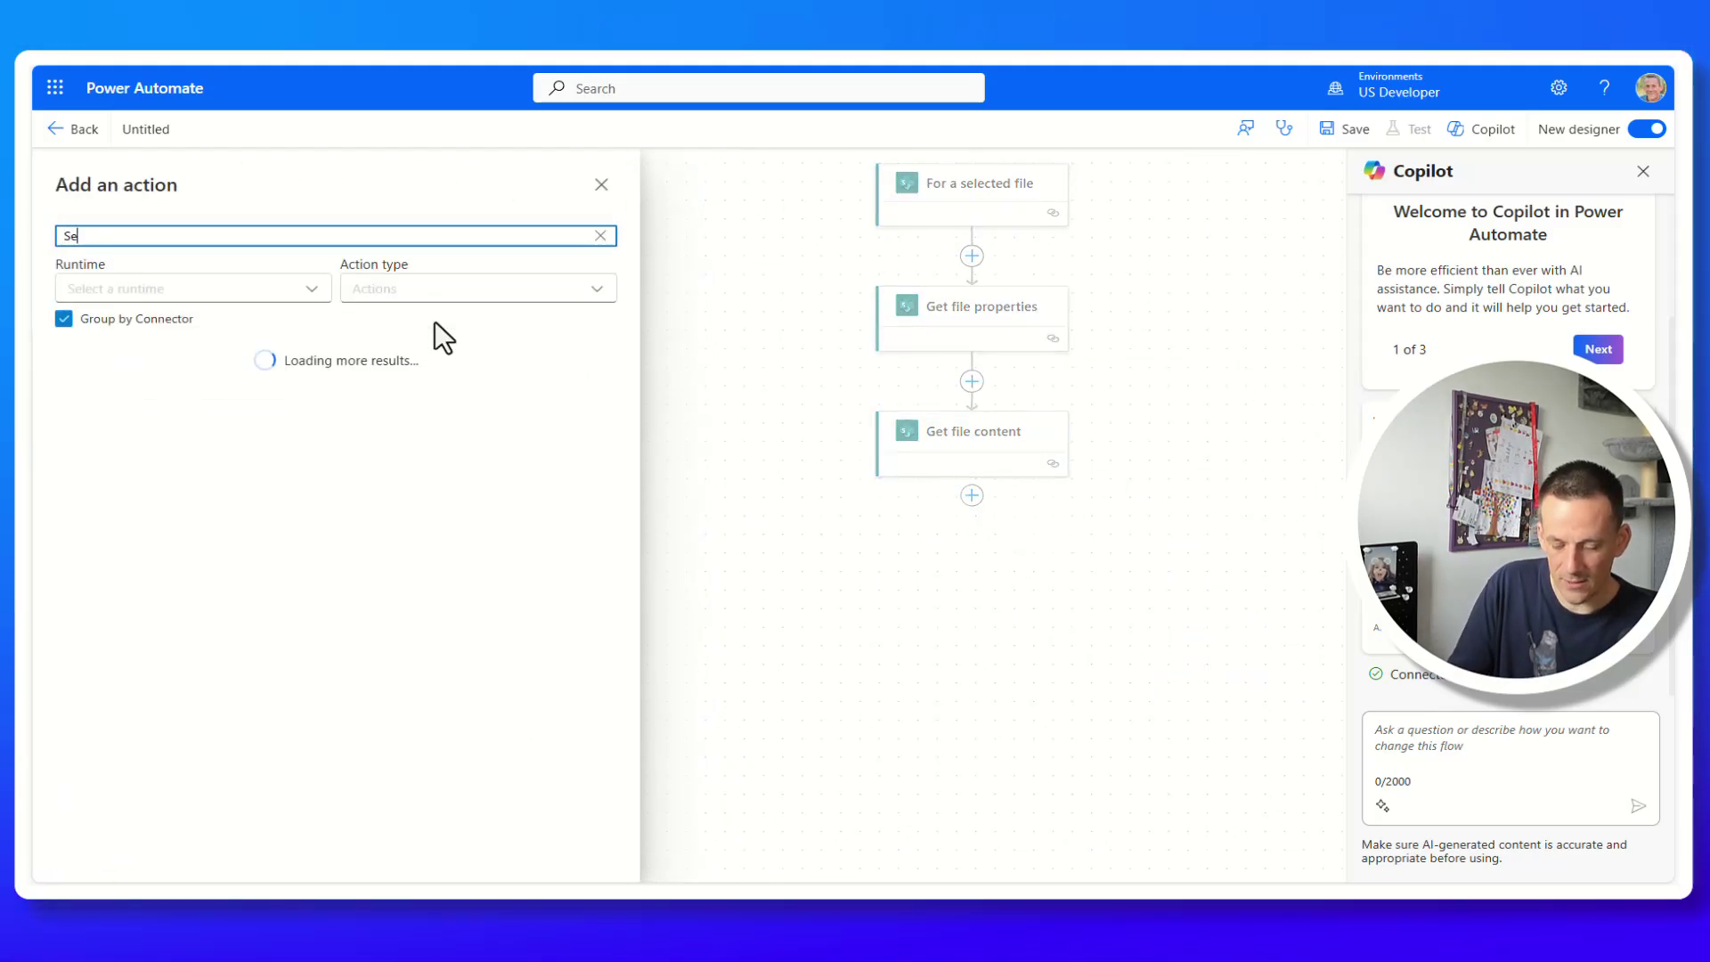
pyautogui.write('nd e')
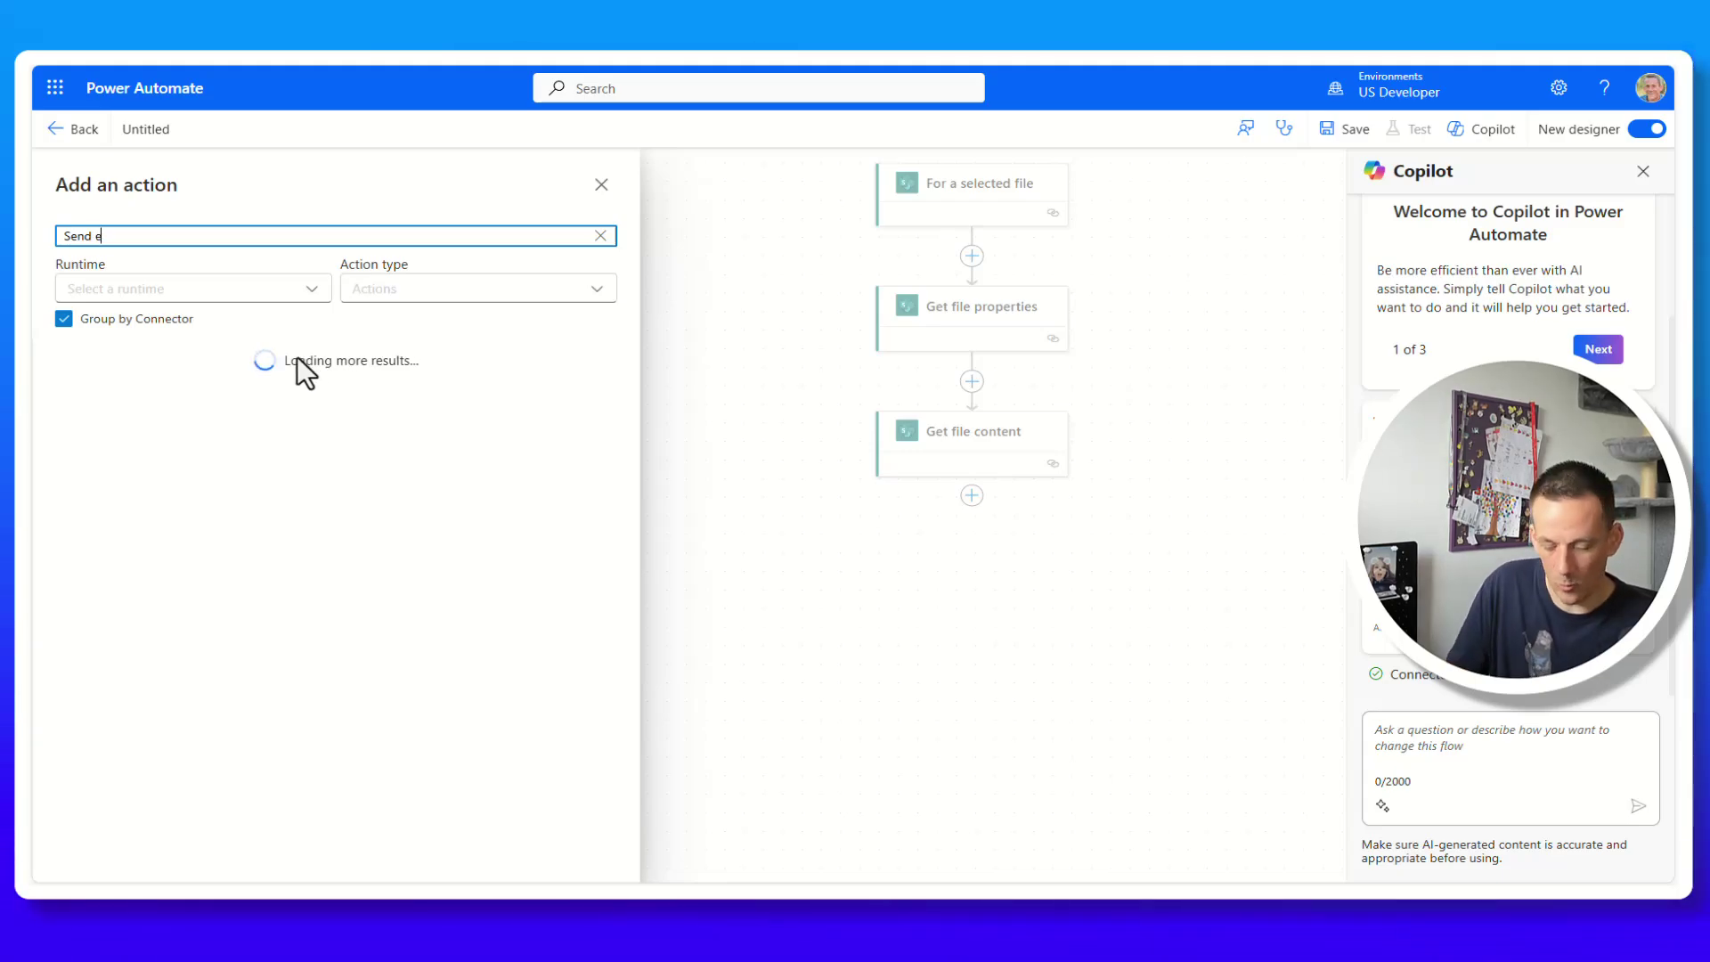
pyautogui.write('mail')
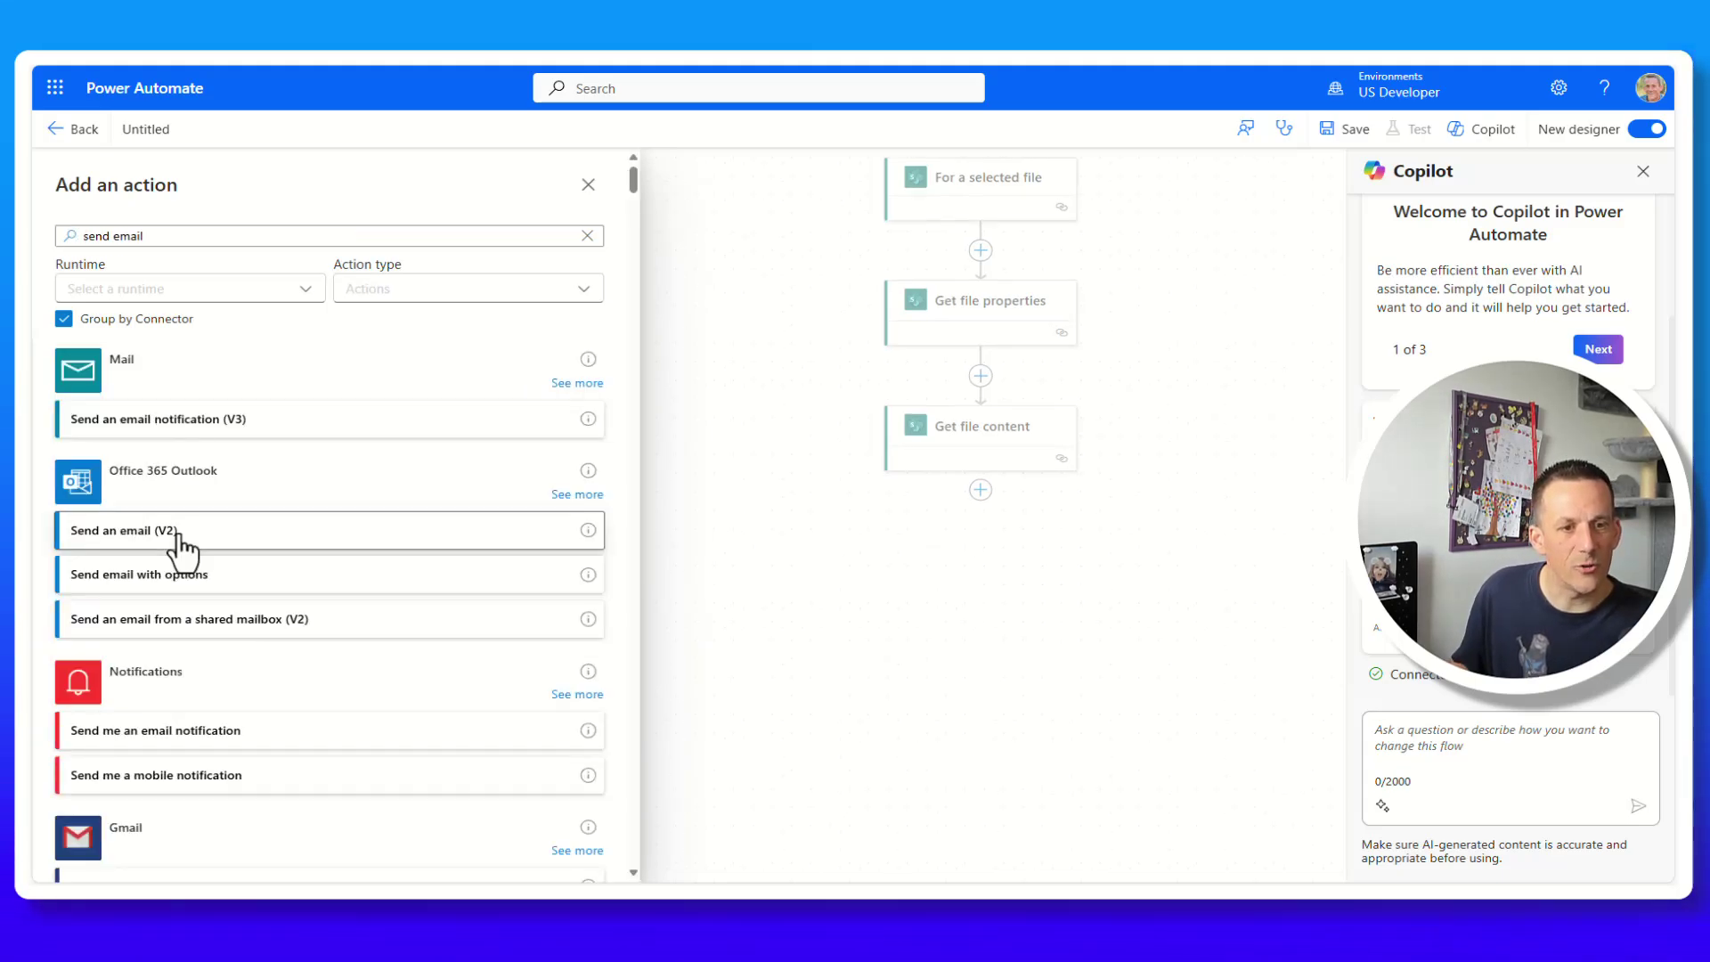
pyautogui.click(179, 534)
pyautogui.click(138, 309)
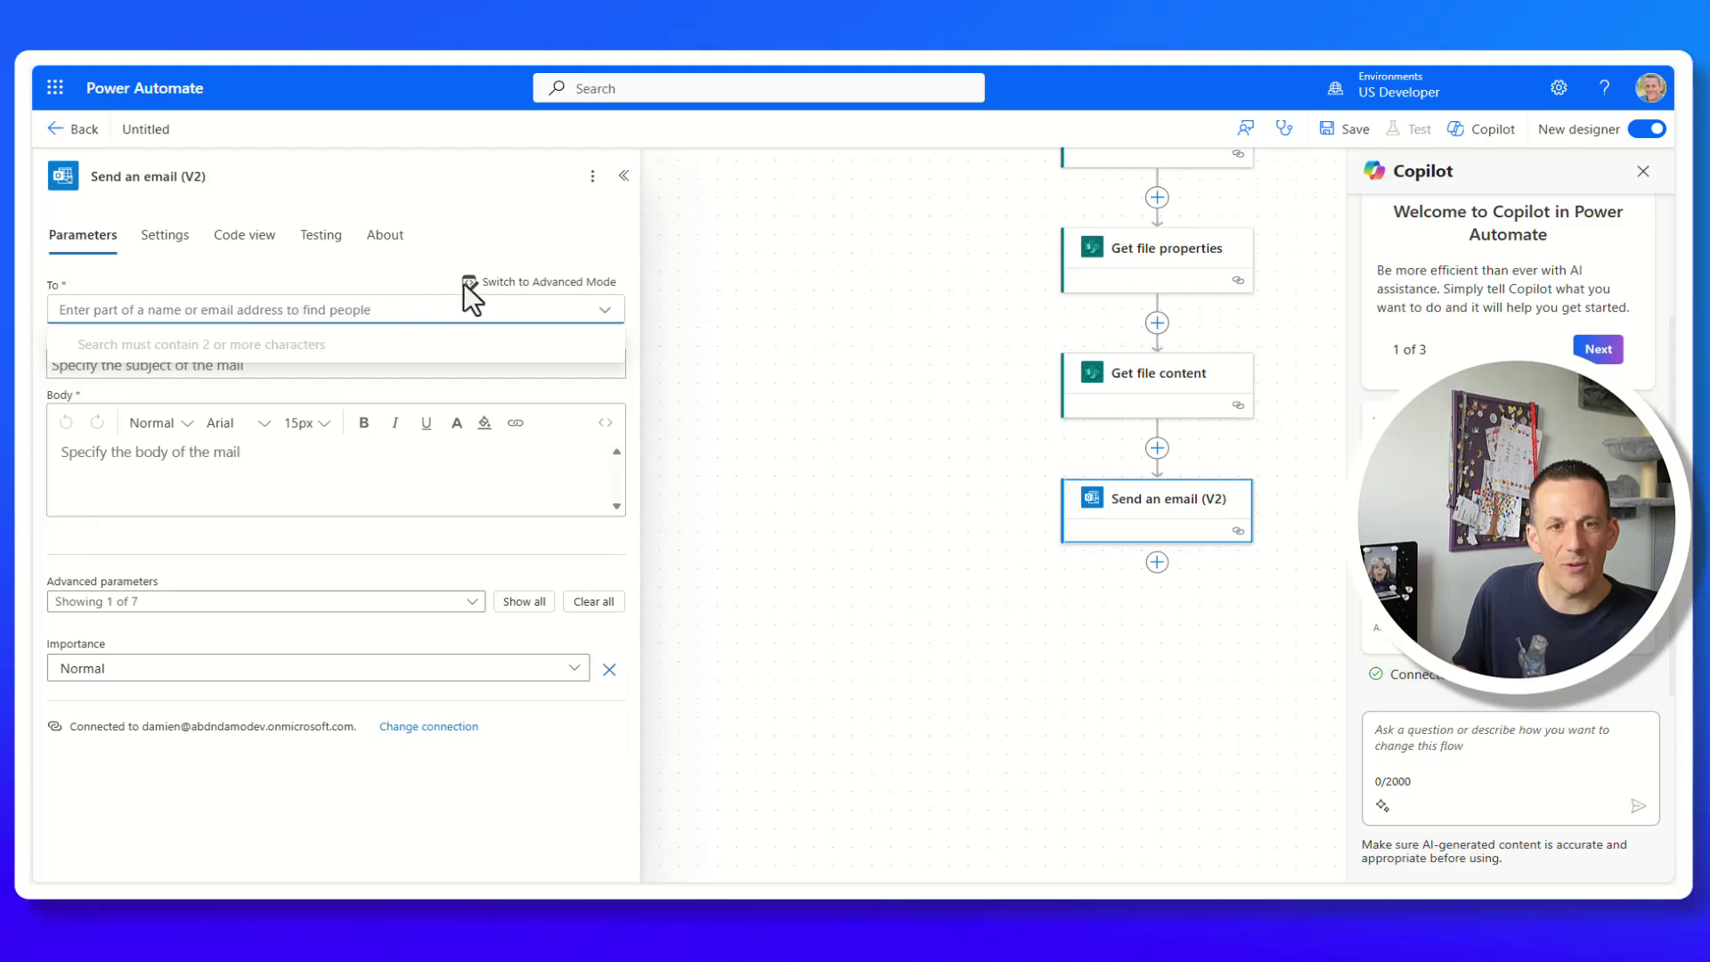
# Address the email's To field to the For a selected file trigger's Email value.
pyautogui.click(506, 283)
pyautogui.click(230, 307)
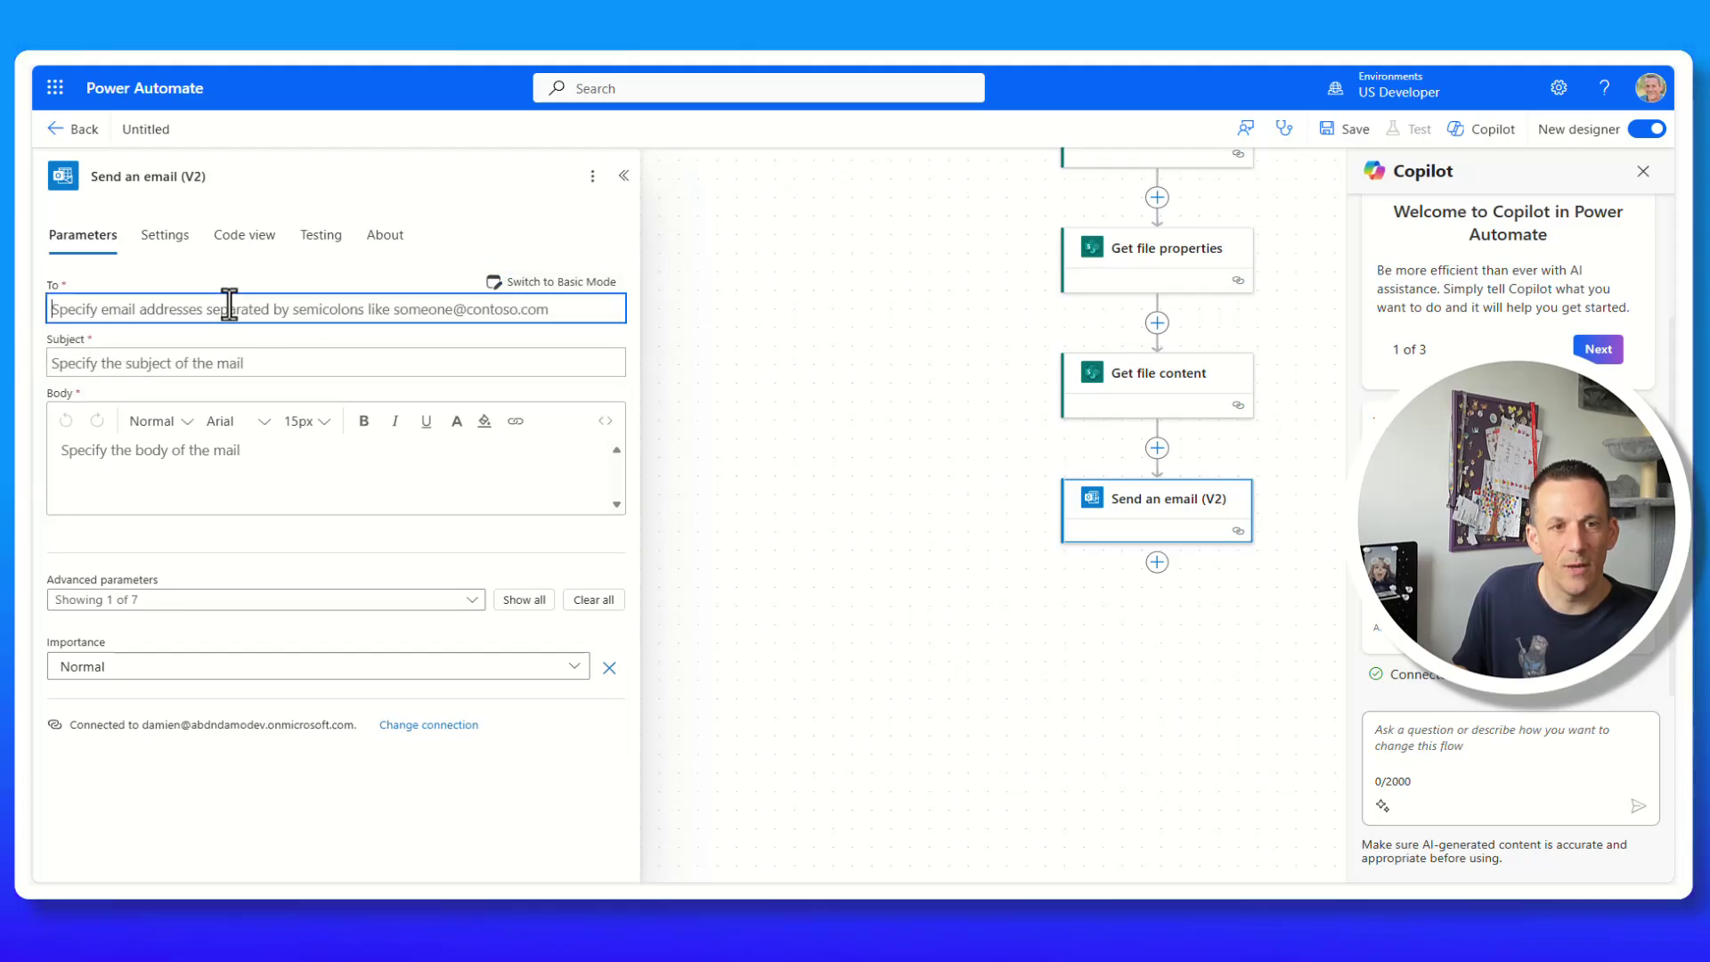
pyautogui.click(626, 294)
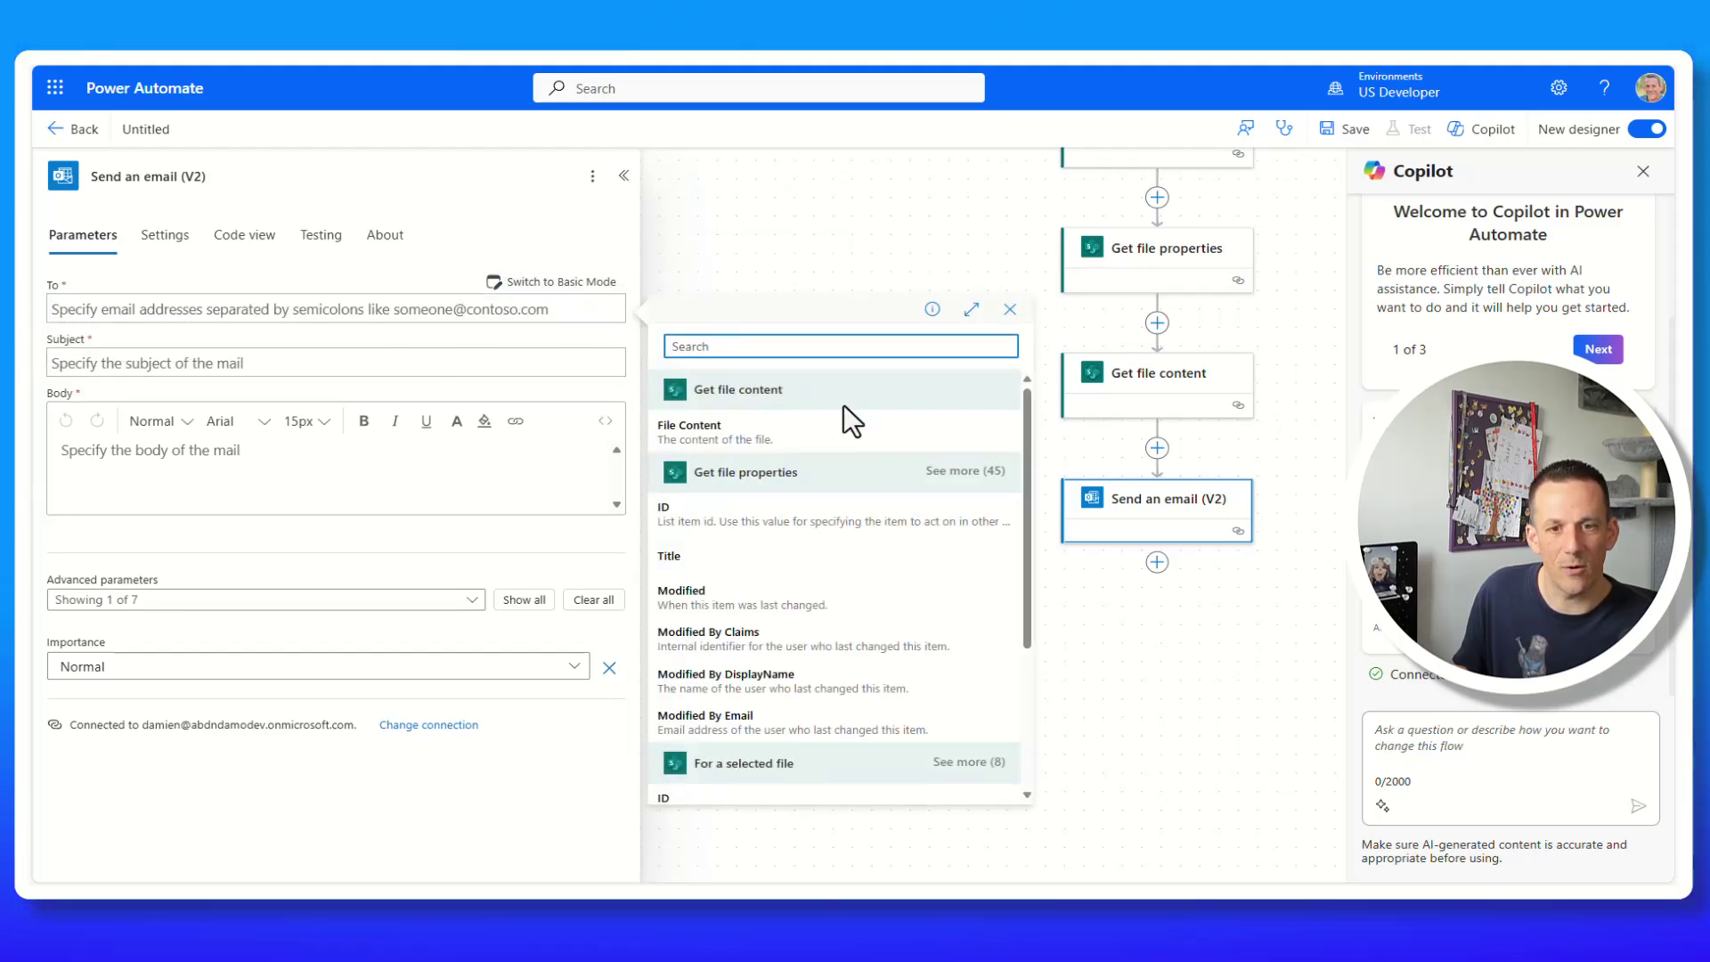
pyautogui.write('email')
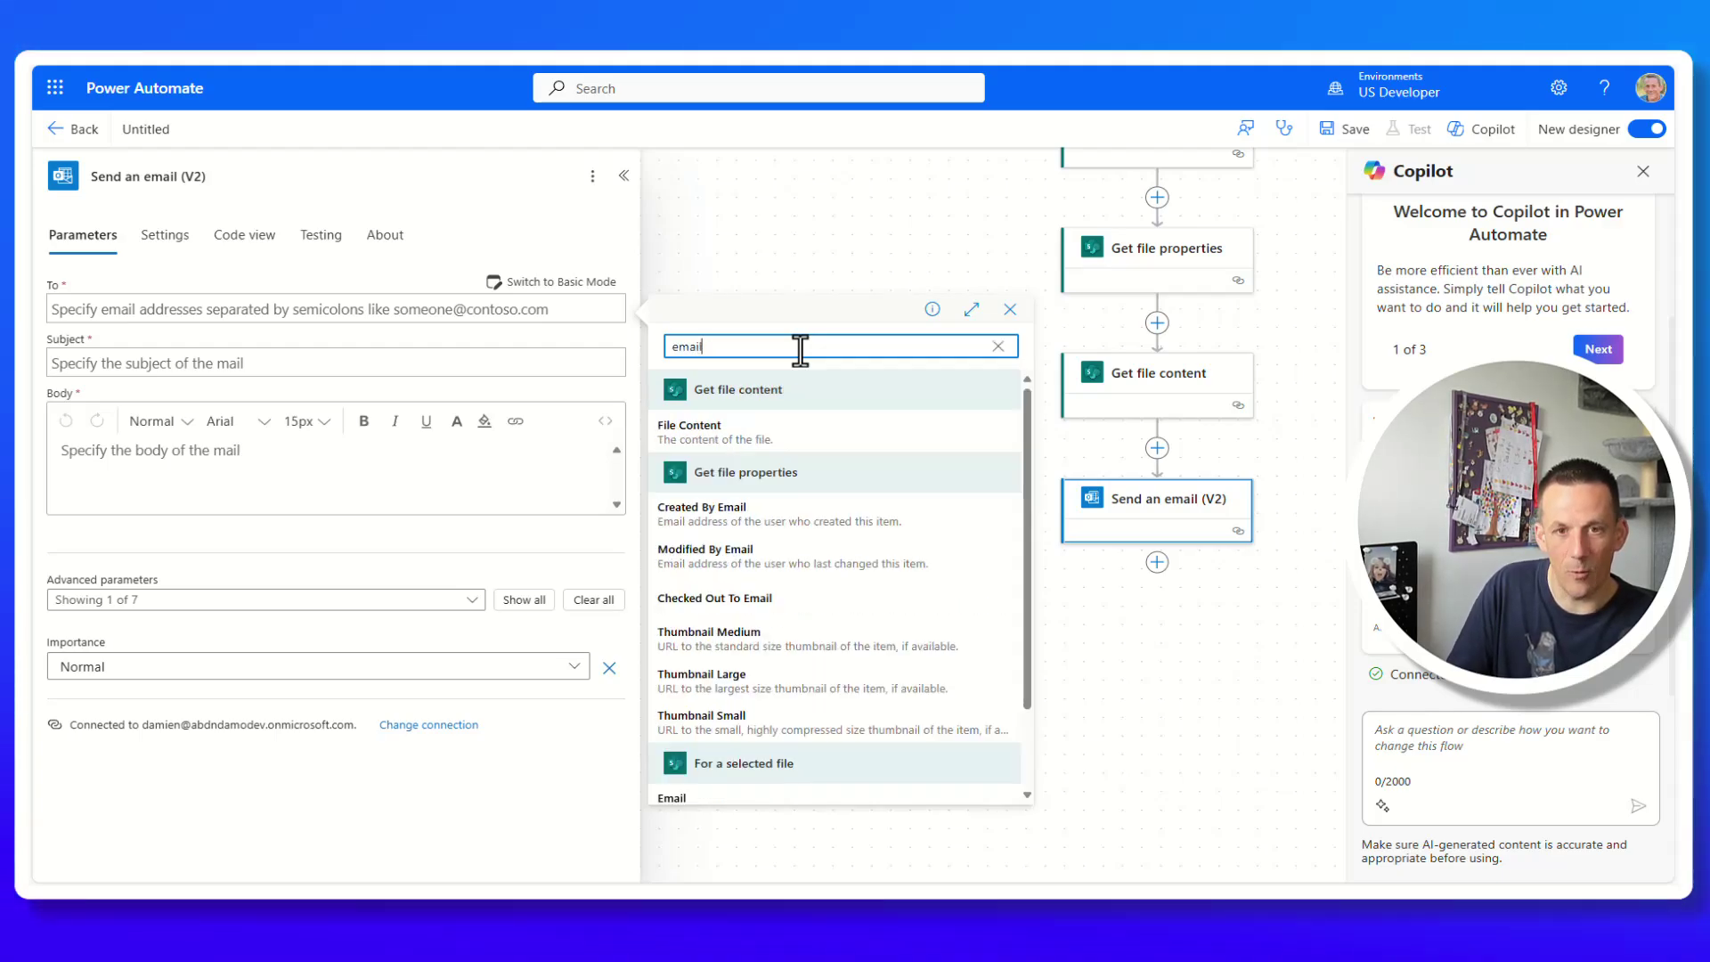
pyautogui.scroll(-2, 835, 574)
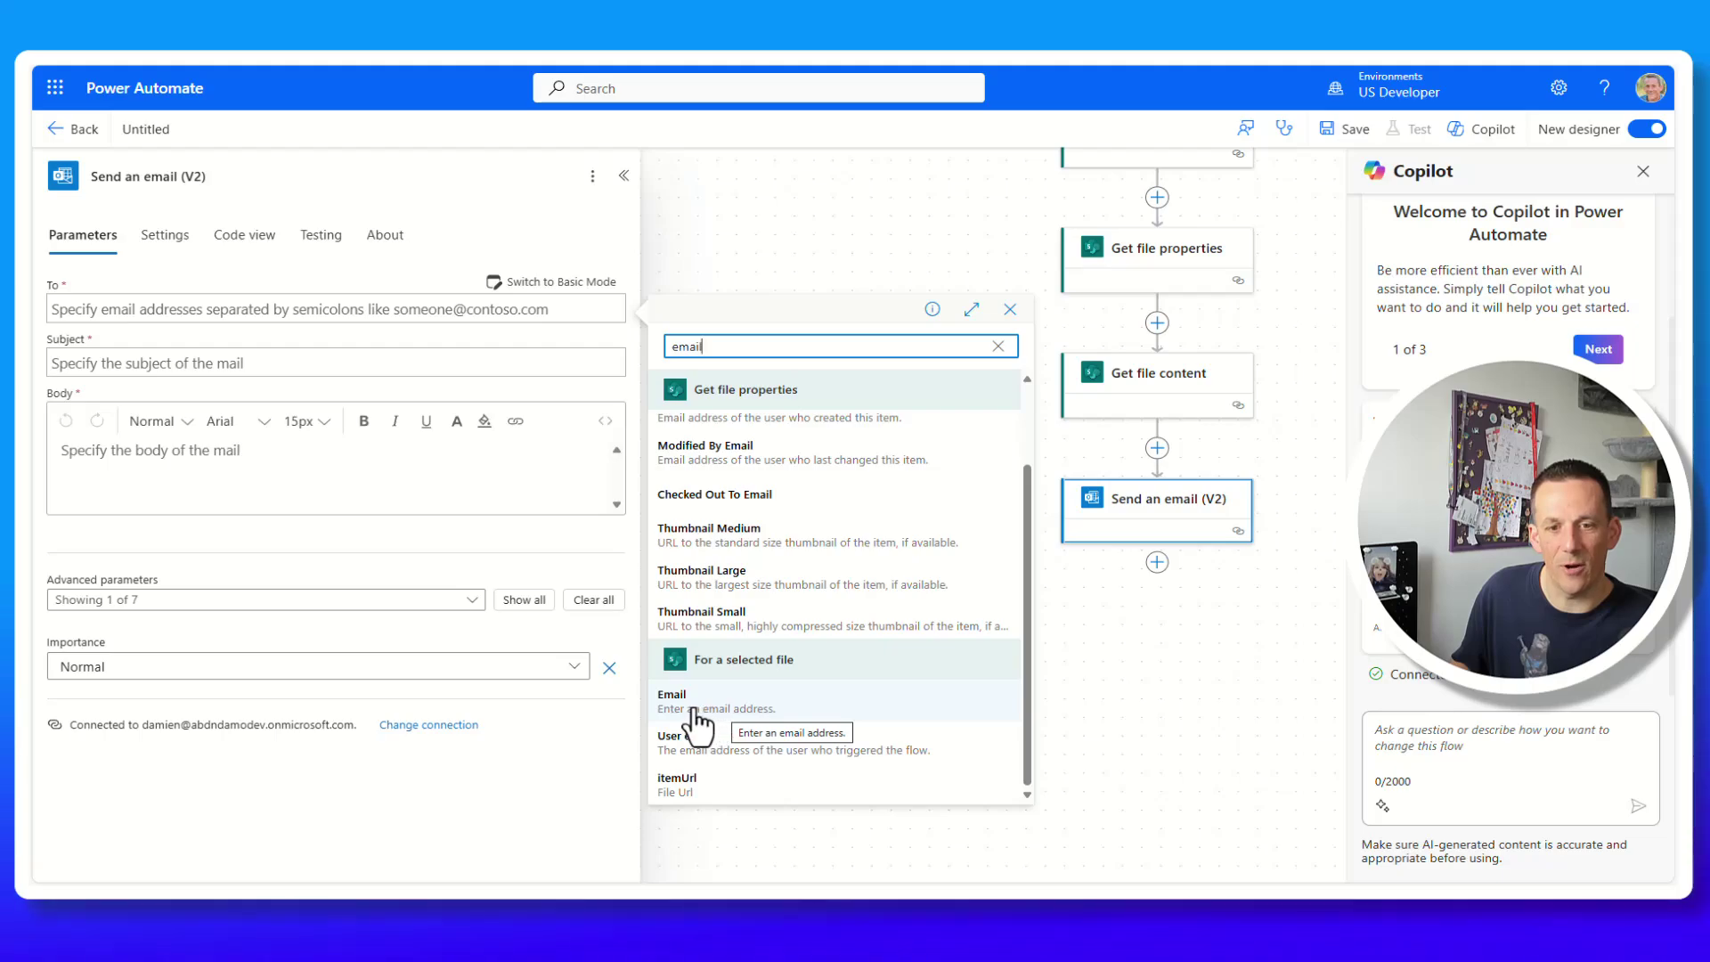
pyautogui.click(710, 705)
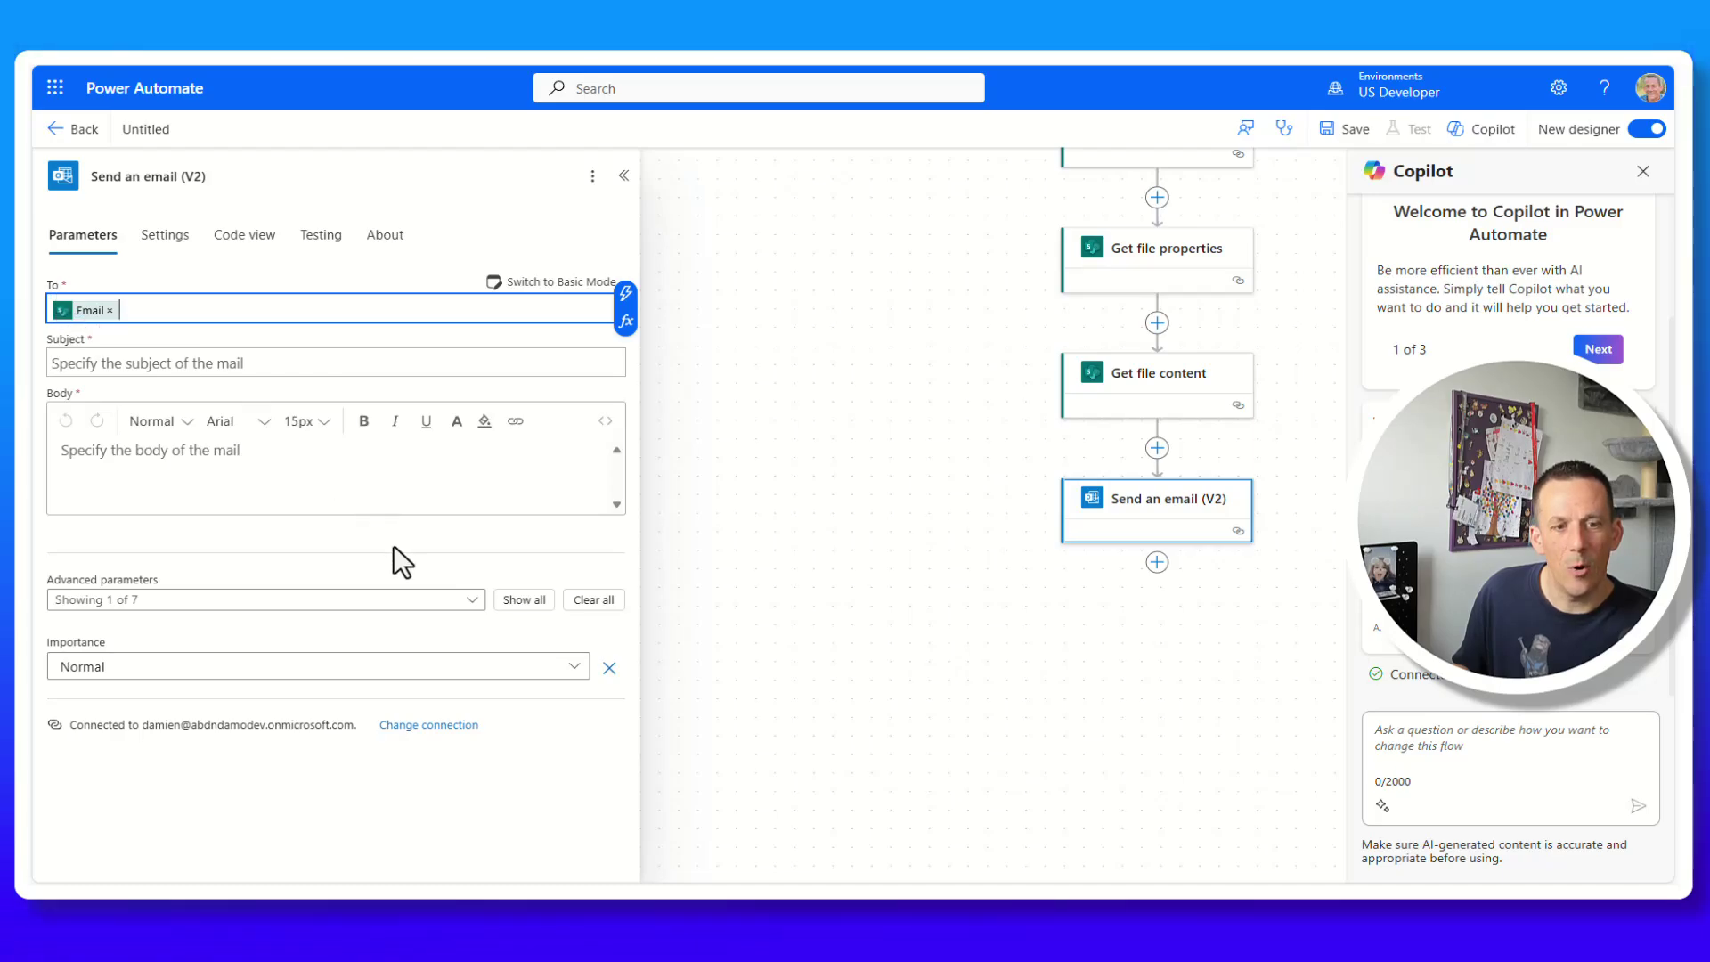
# Show all optional email fields and add a colleague as the CC recipient.
pyautogui.click(503, 603)
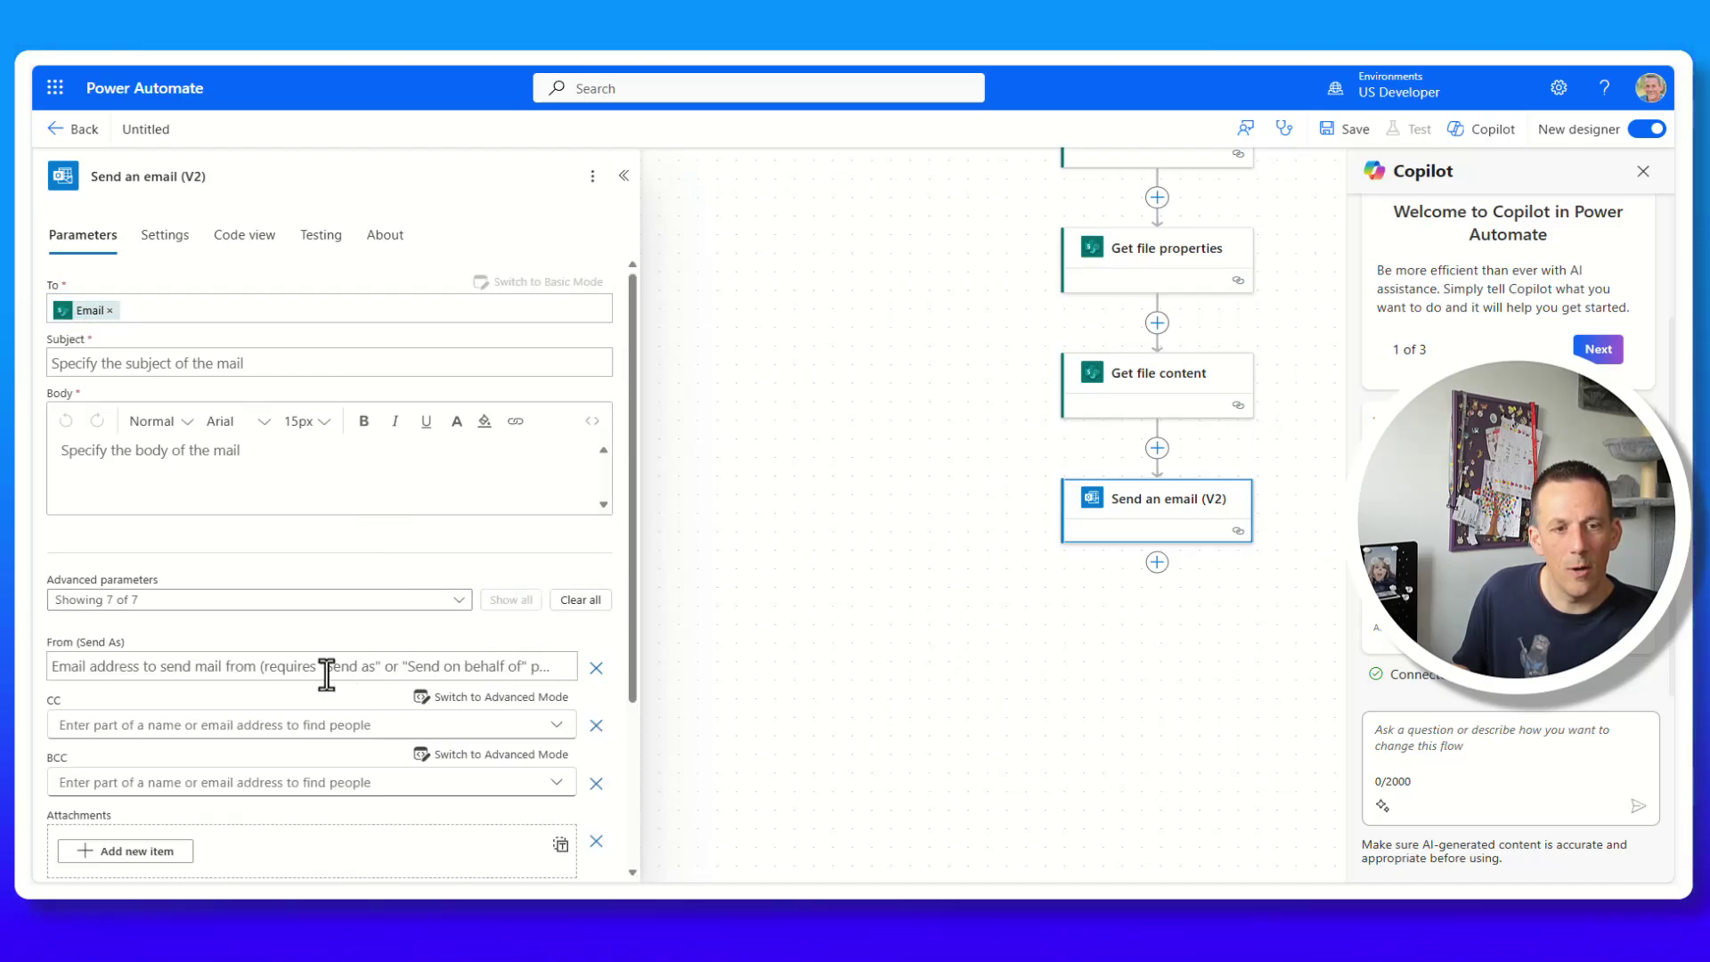
pyautogui.scroll(-2, 332, 690)
pyautogui.scroll(-1, 267, 673)
pyautogui.click(144, 559)
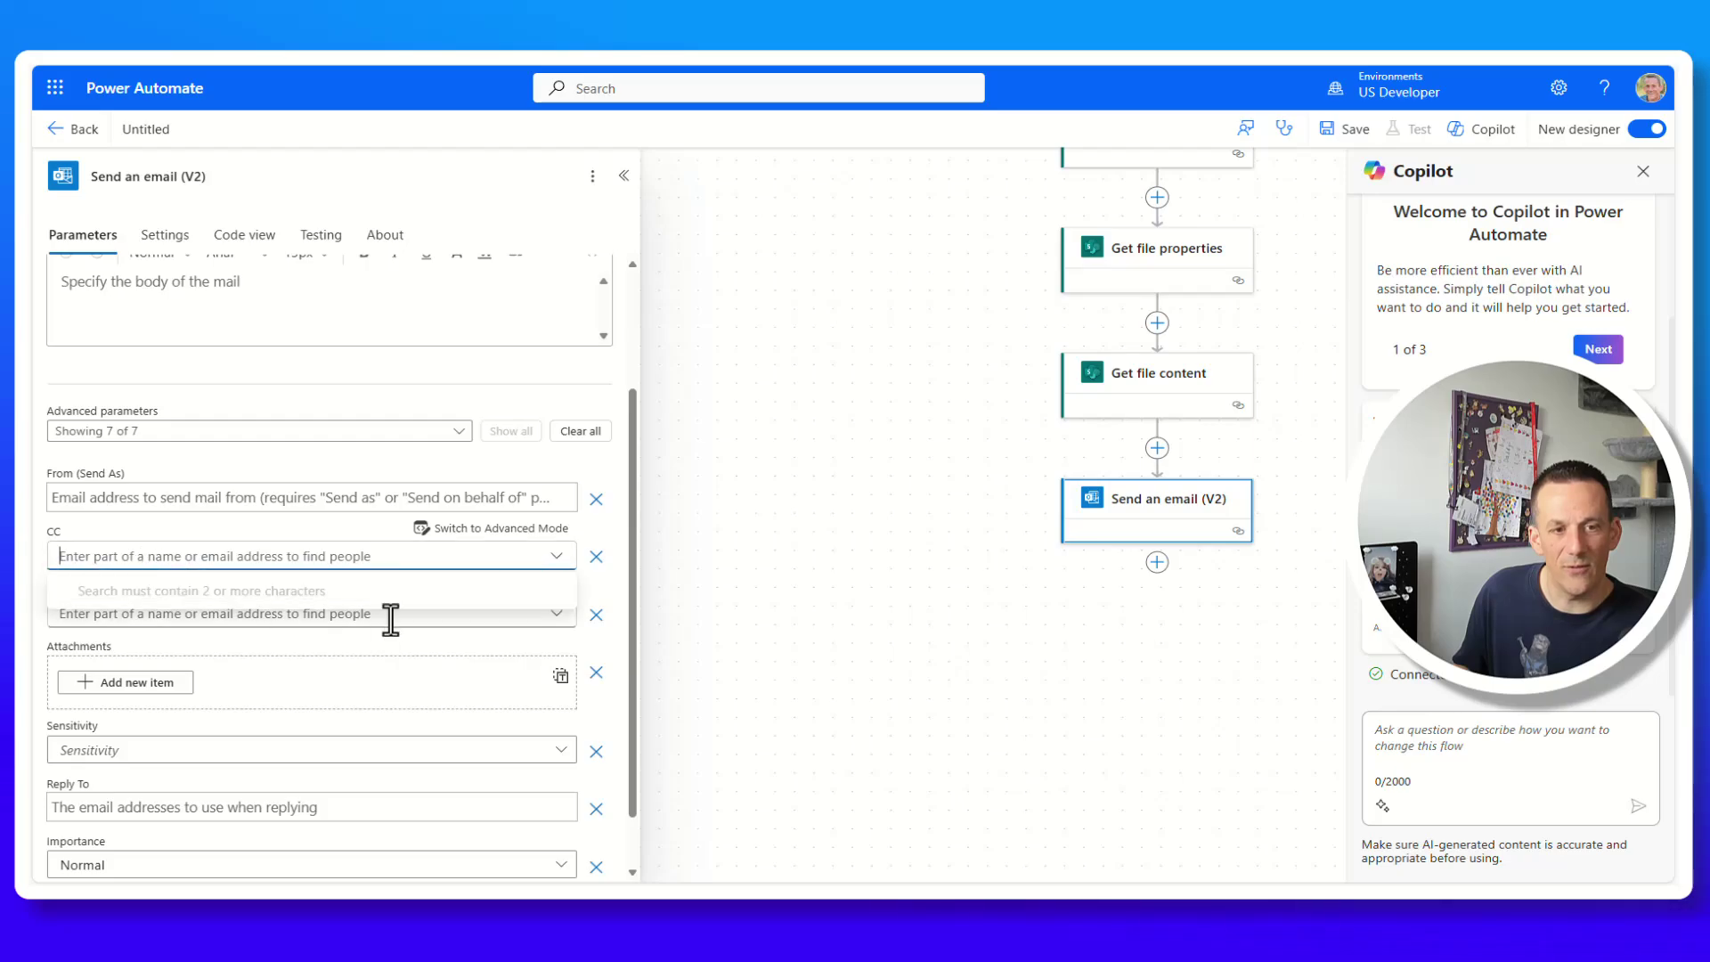
pyautogui.write('damien')
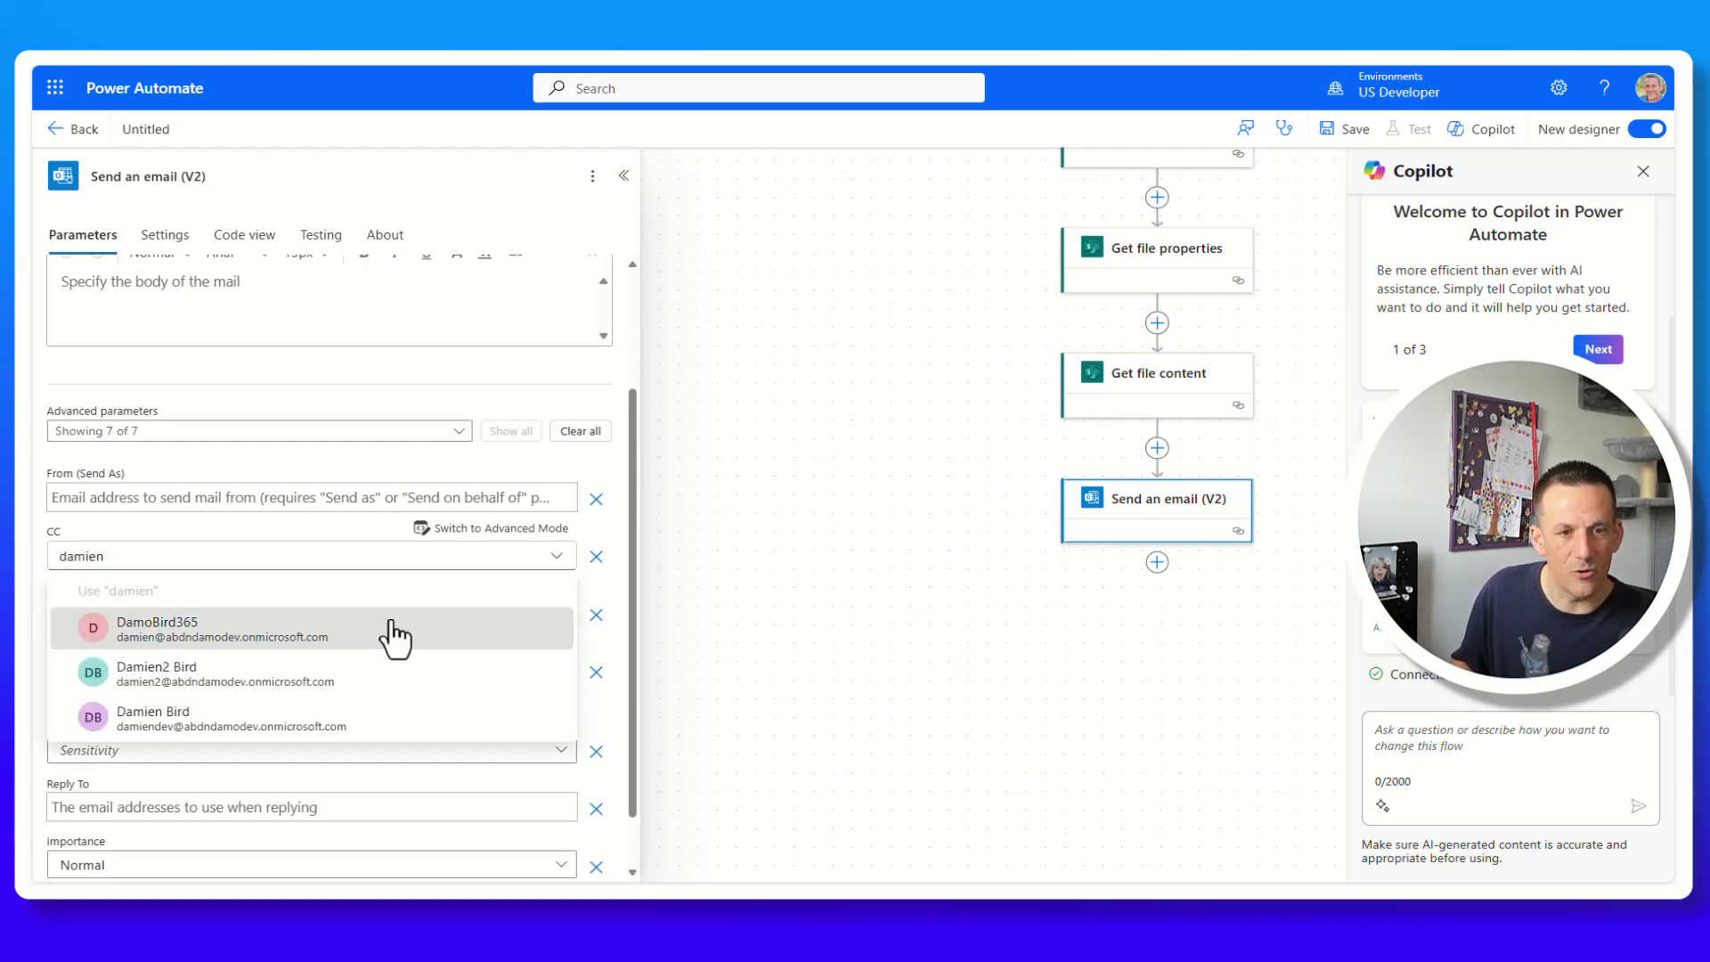
pyautogui.click(392, 629)
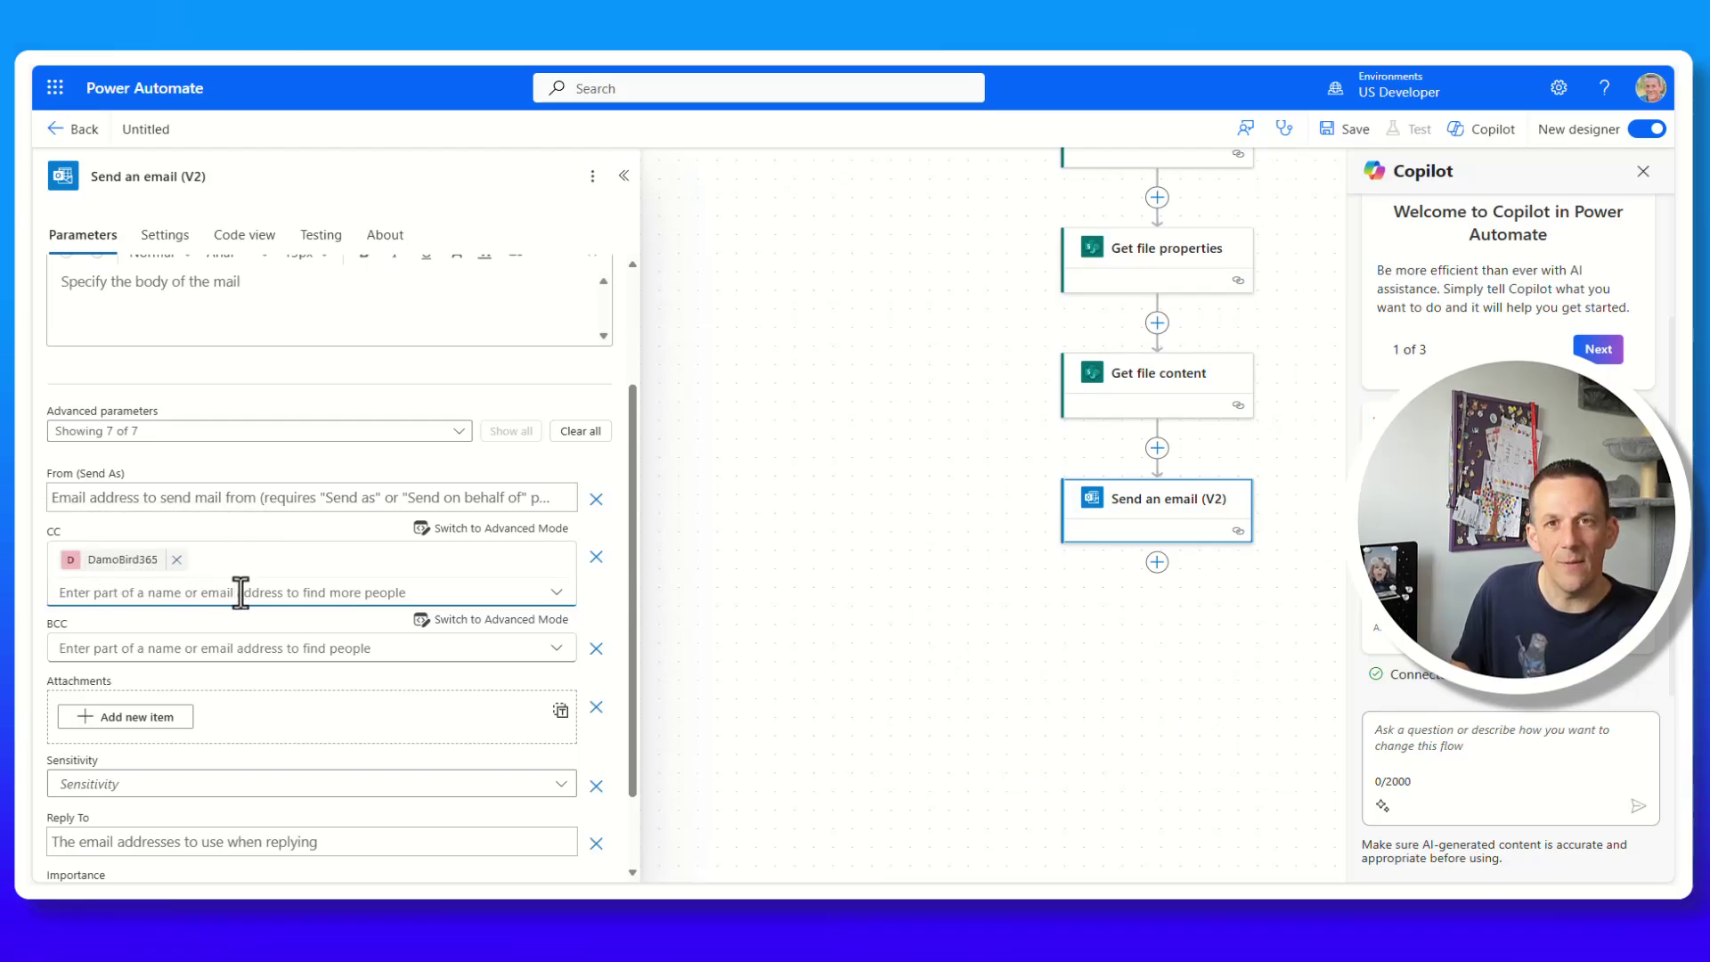
pyautogui.scroll(2, 243, 598)
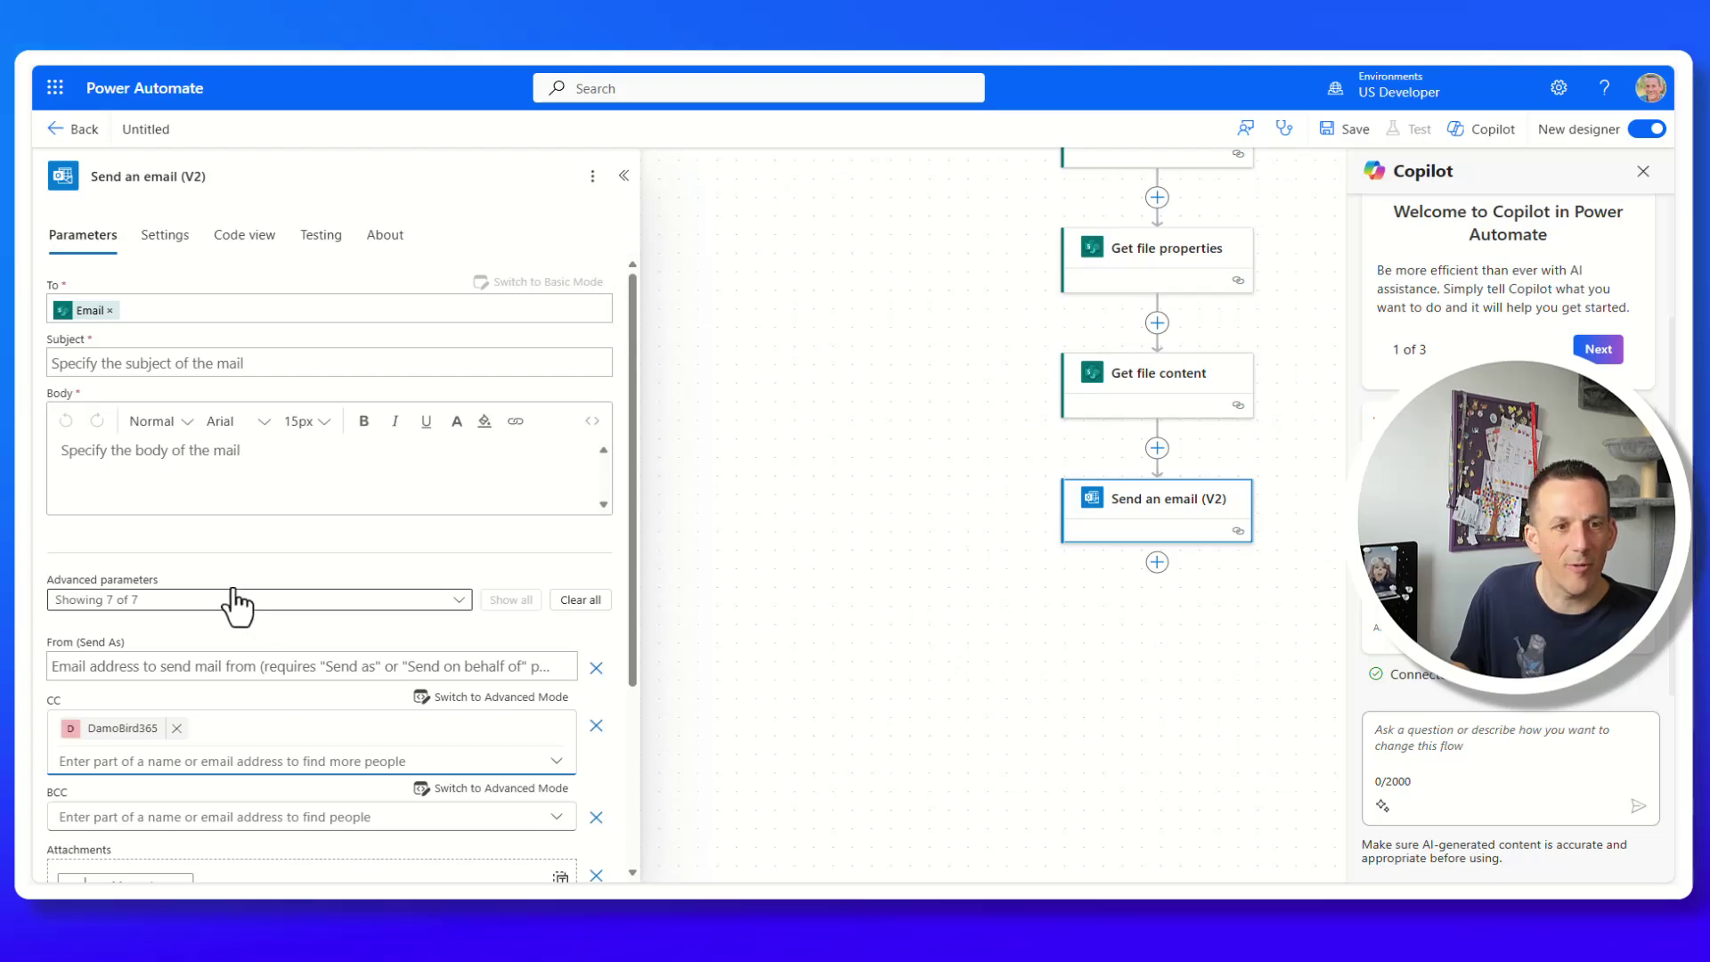
pyautogui.click(145, 363)
# Enter subject 'Here is your attachment' and put Get file properties' Title in the body.
pyautogui.write('Here is your attachment')
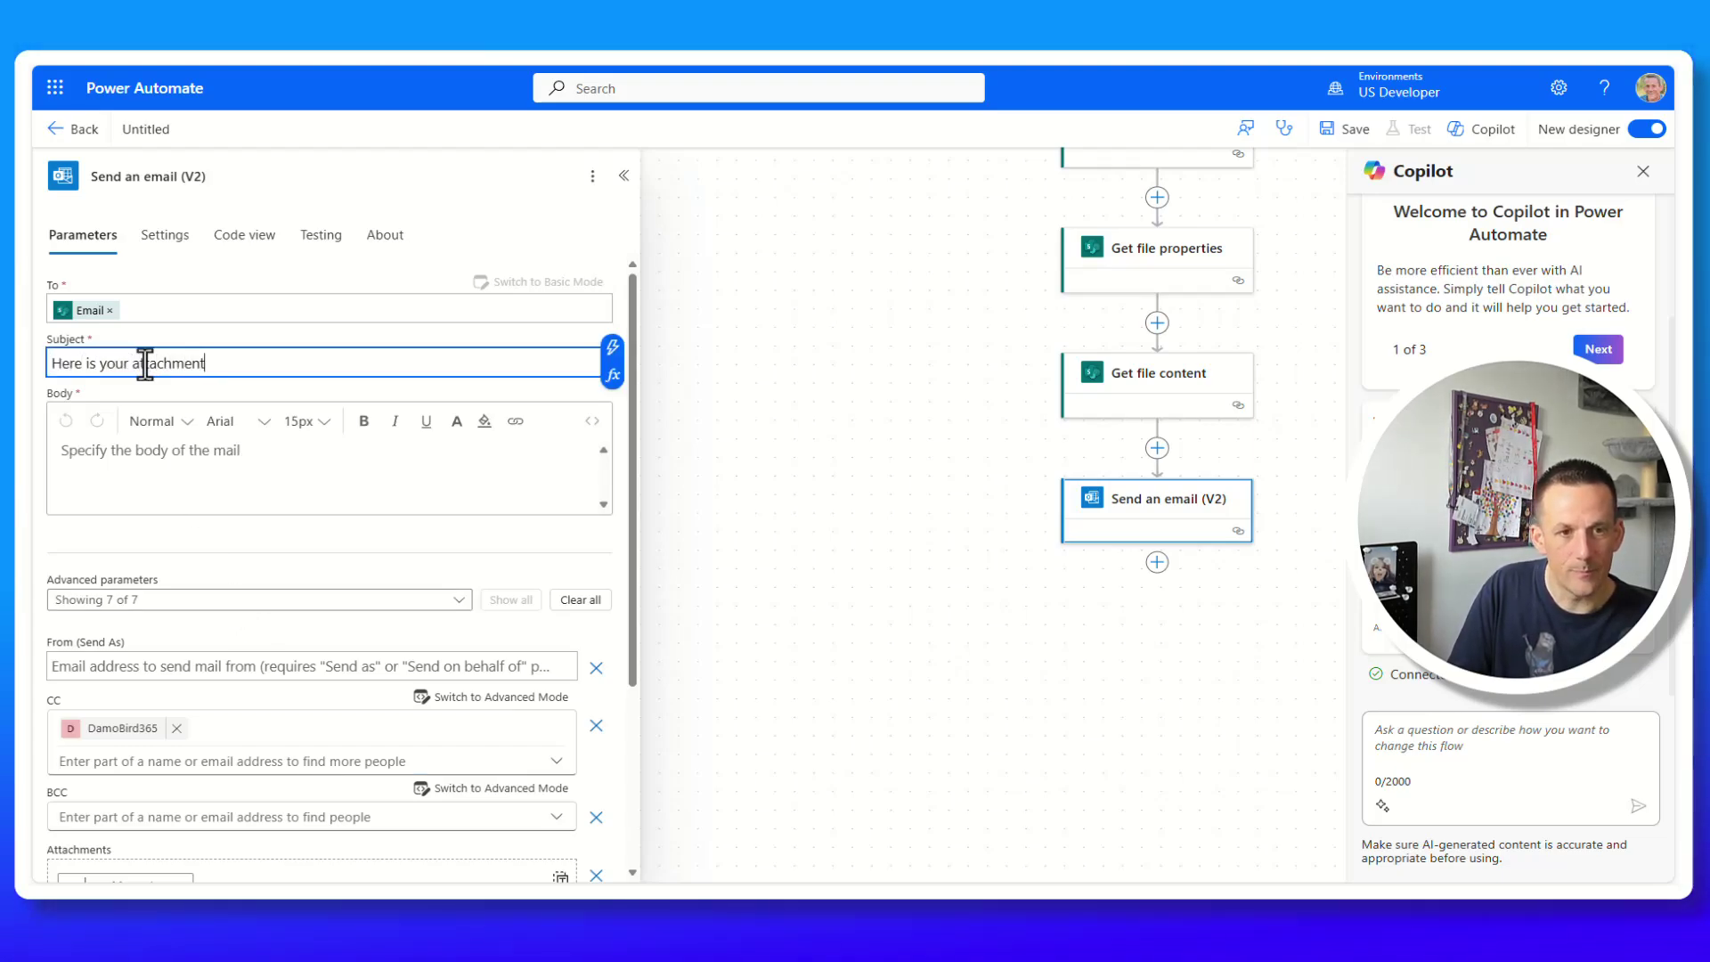
pyautogui.click(107, 456)
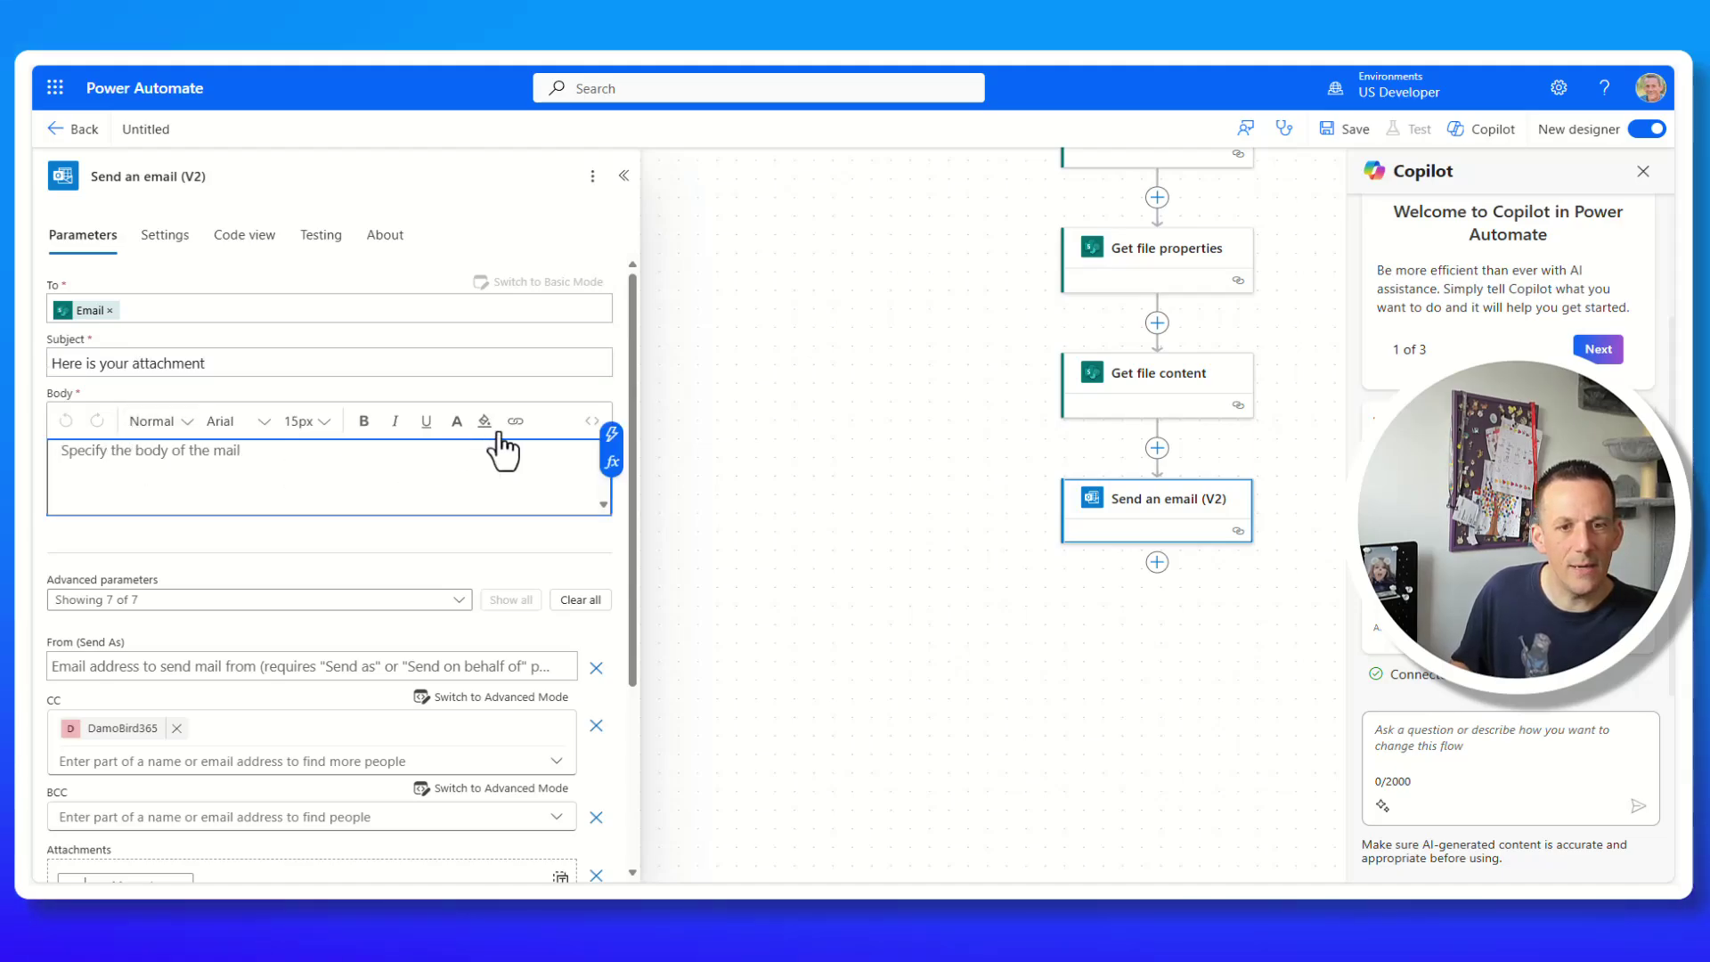
pyautogui.click(612, 435)
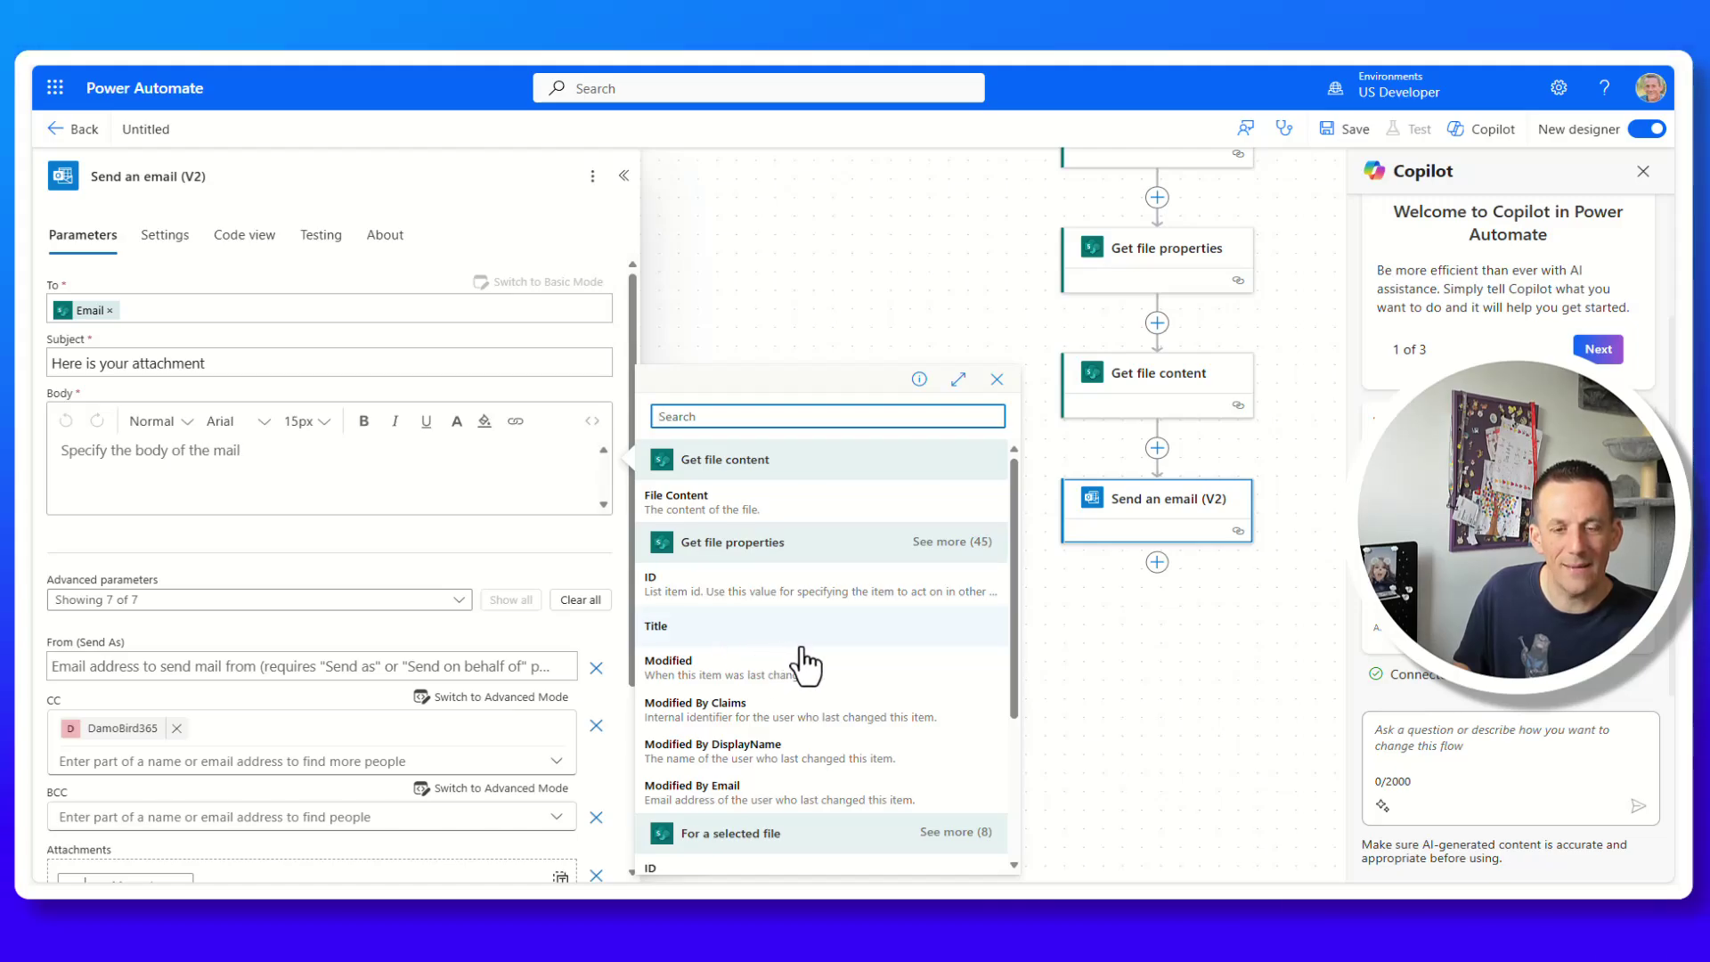
pyautogui.click(755, 638)
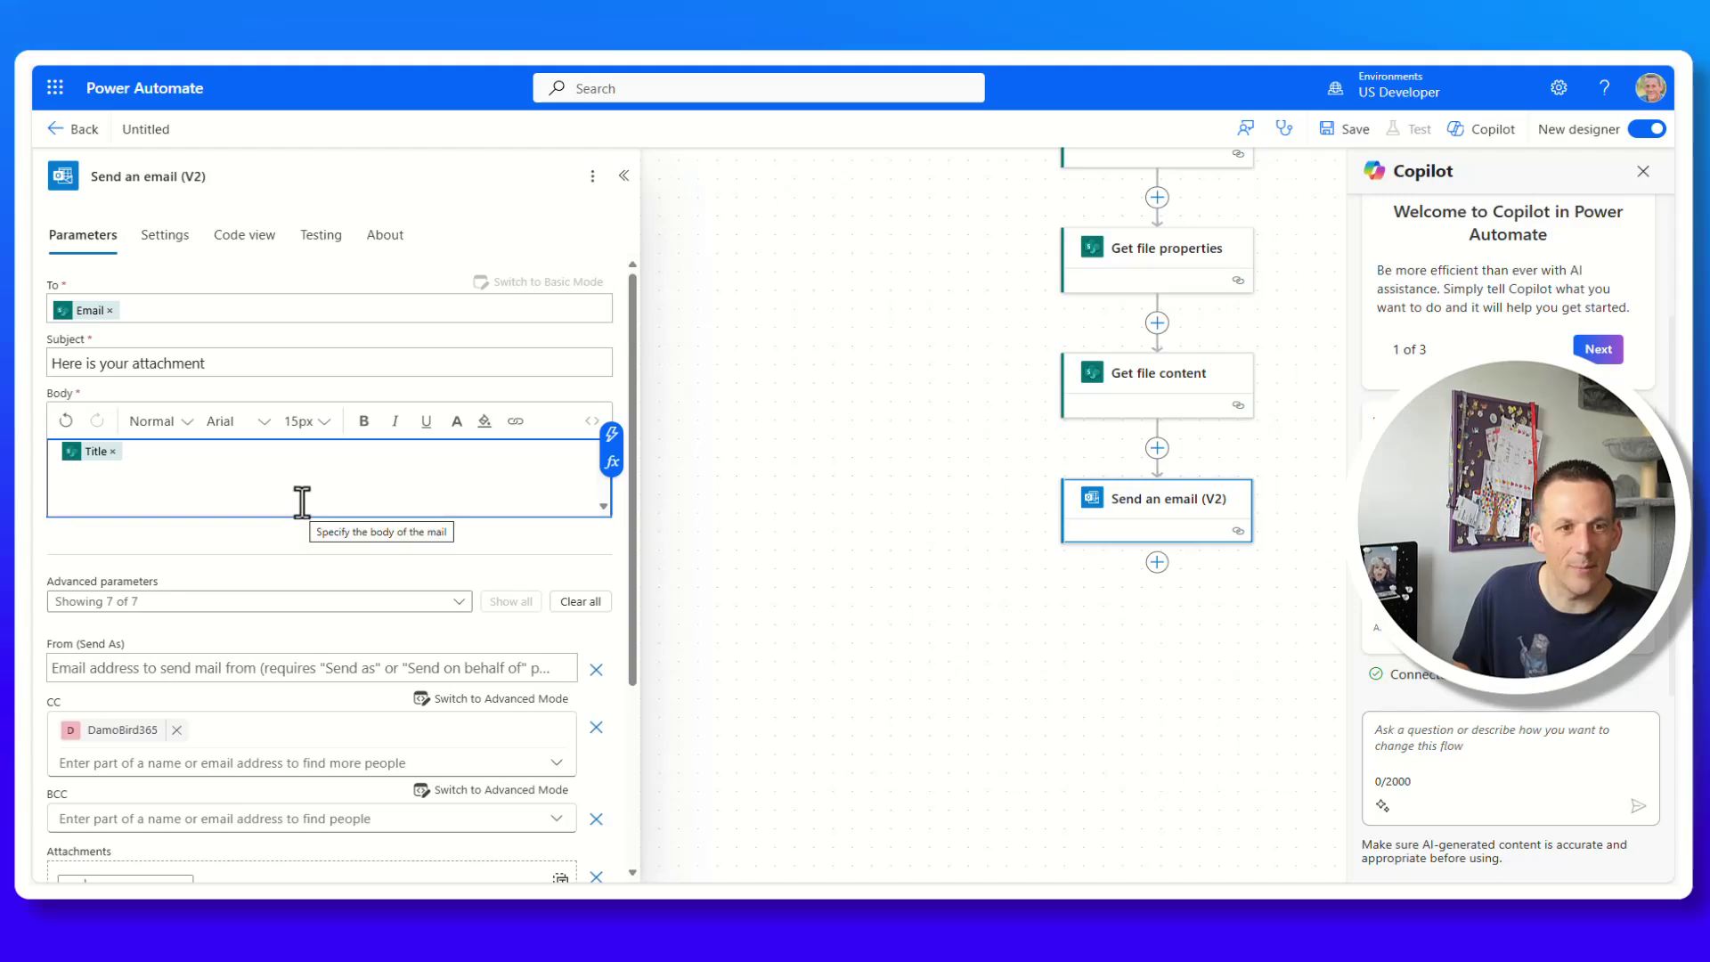
pyautogui.scroll(-3, 301, 500)
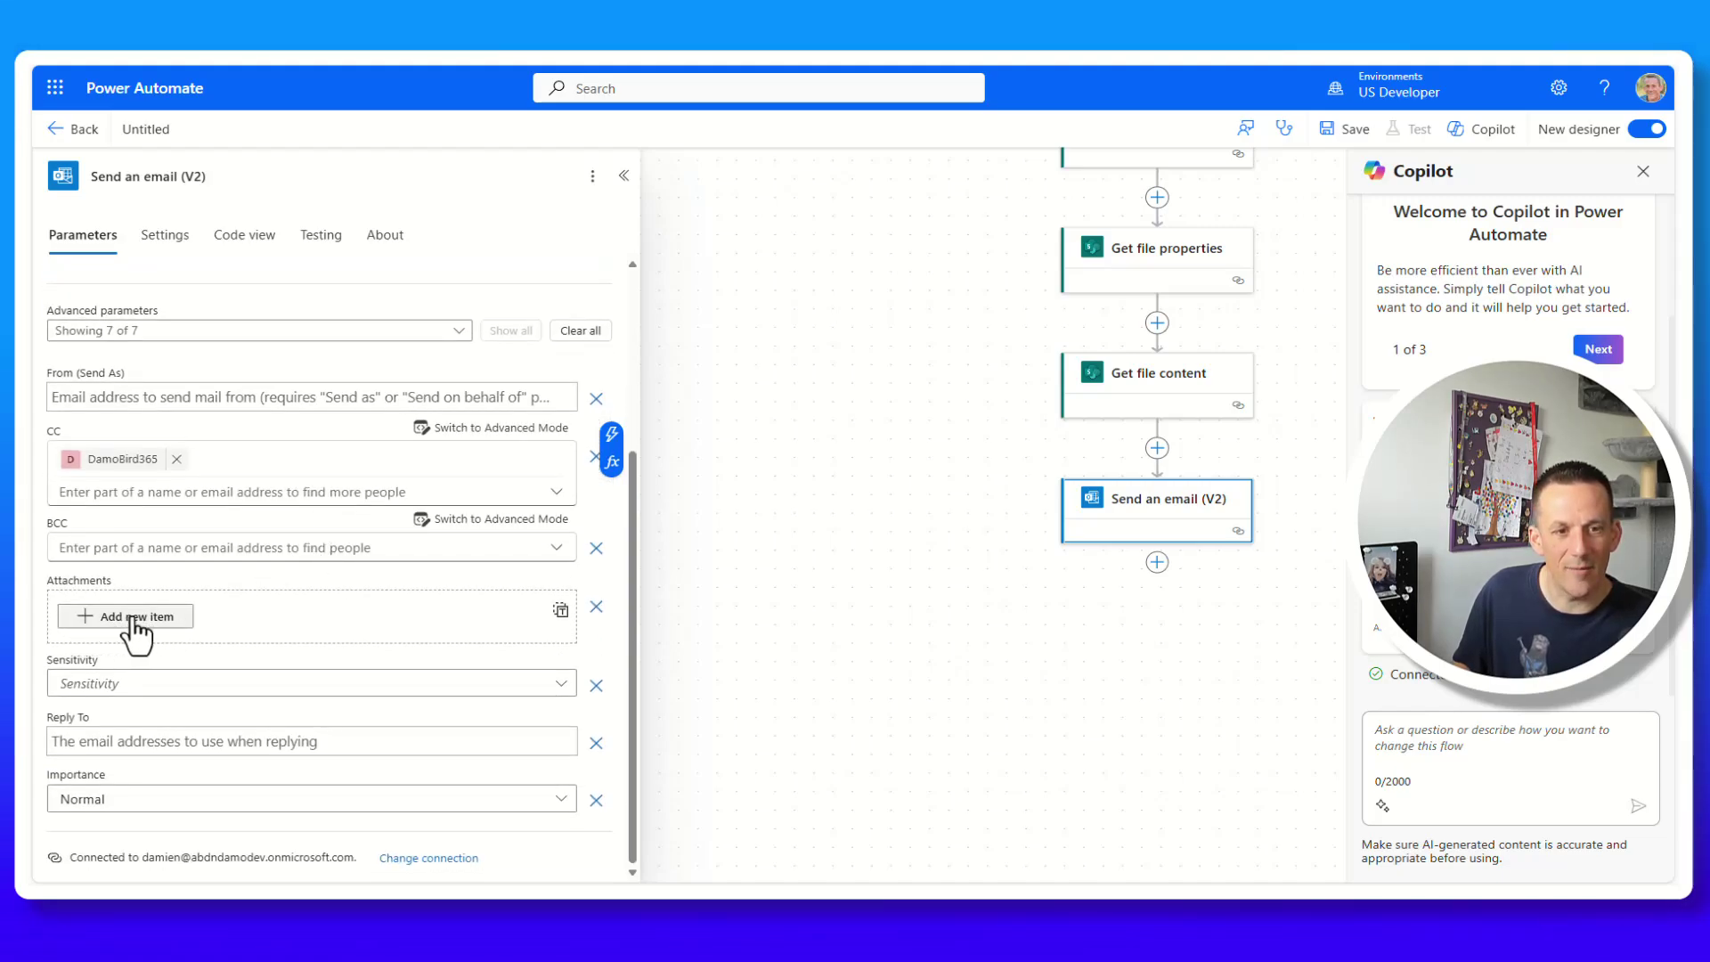
# Add an email attachment with Name set to dynamic fileName and Content to File Content.
pyautogui.click(135, 618)
pyautogui.click(138, 651)
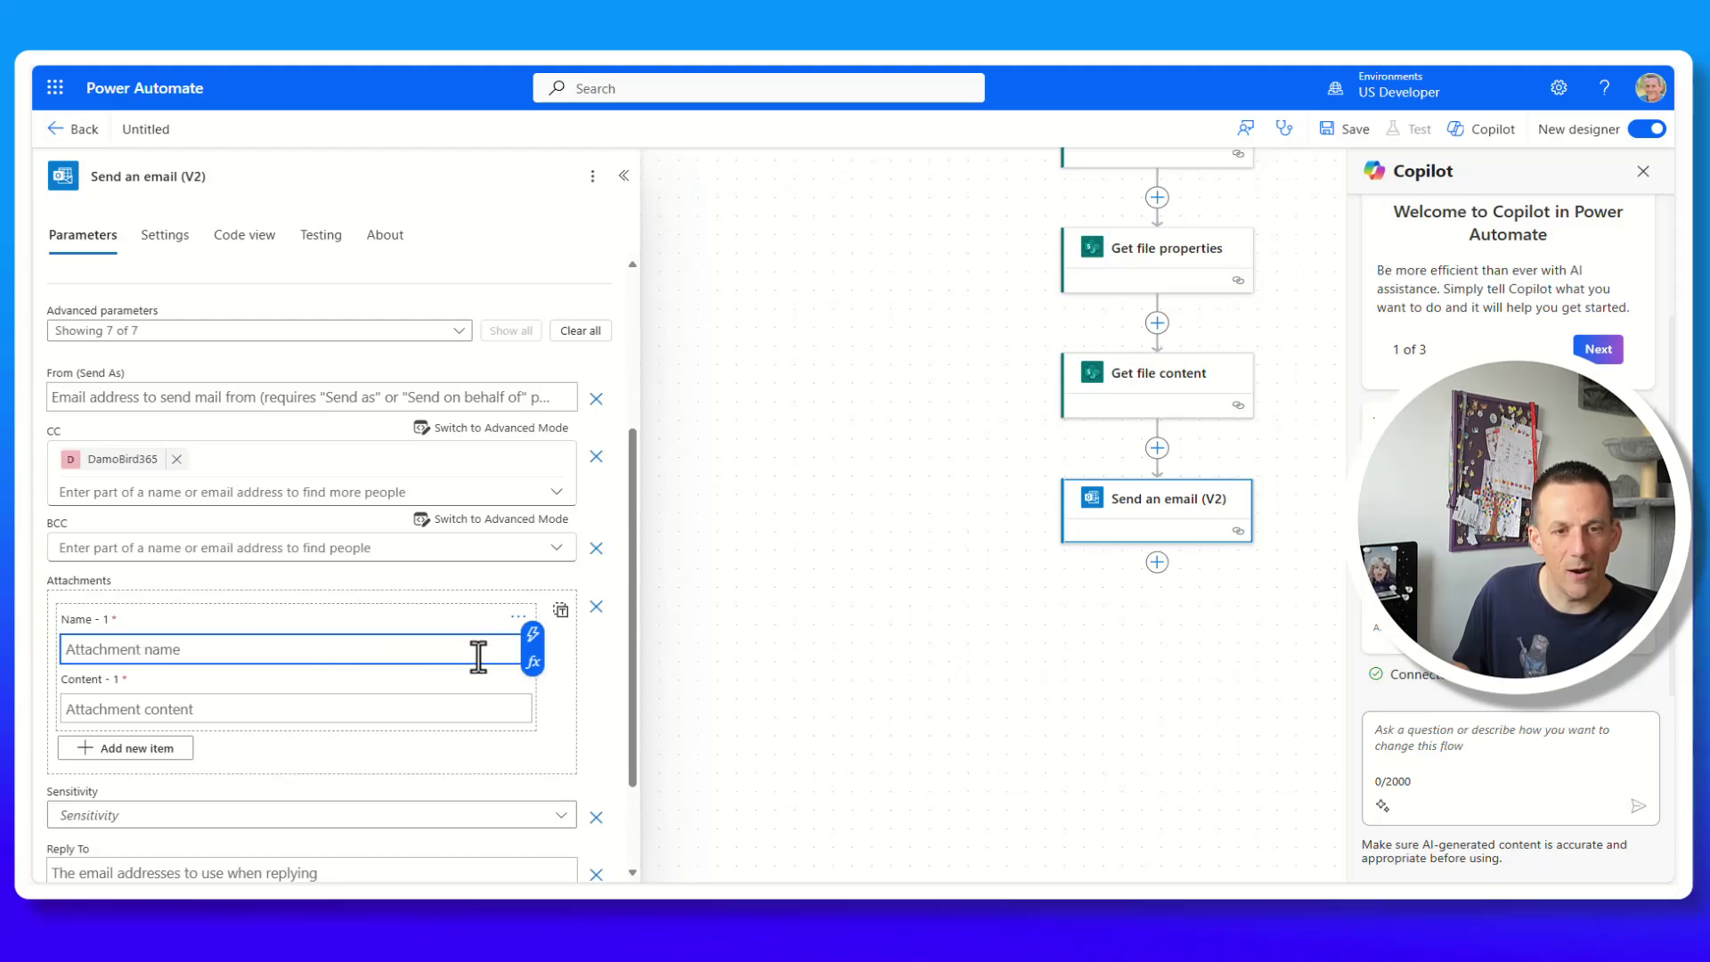
pyautogui.click(534, 634)
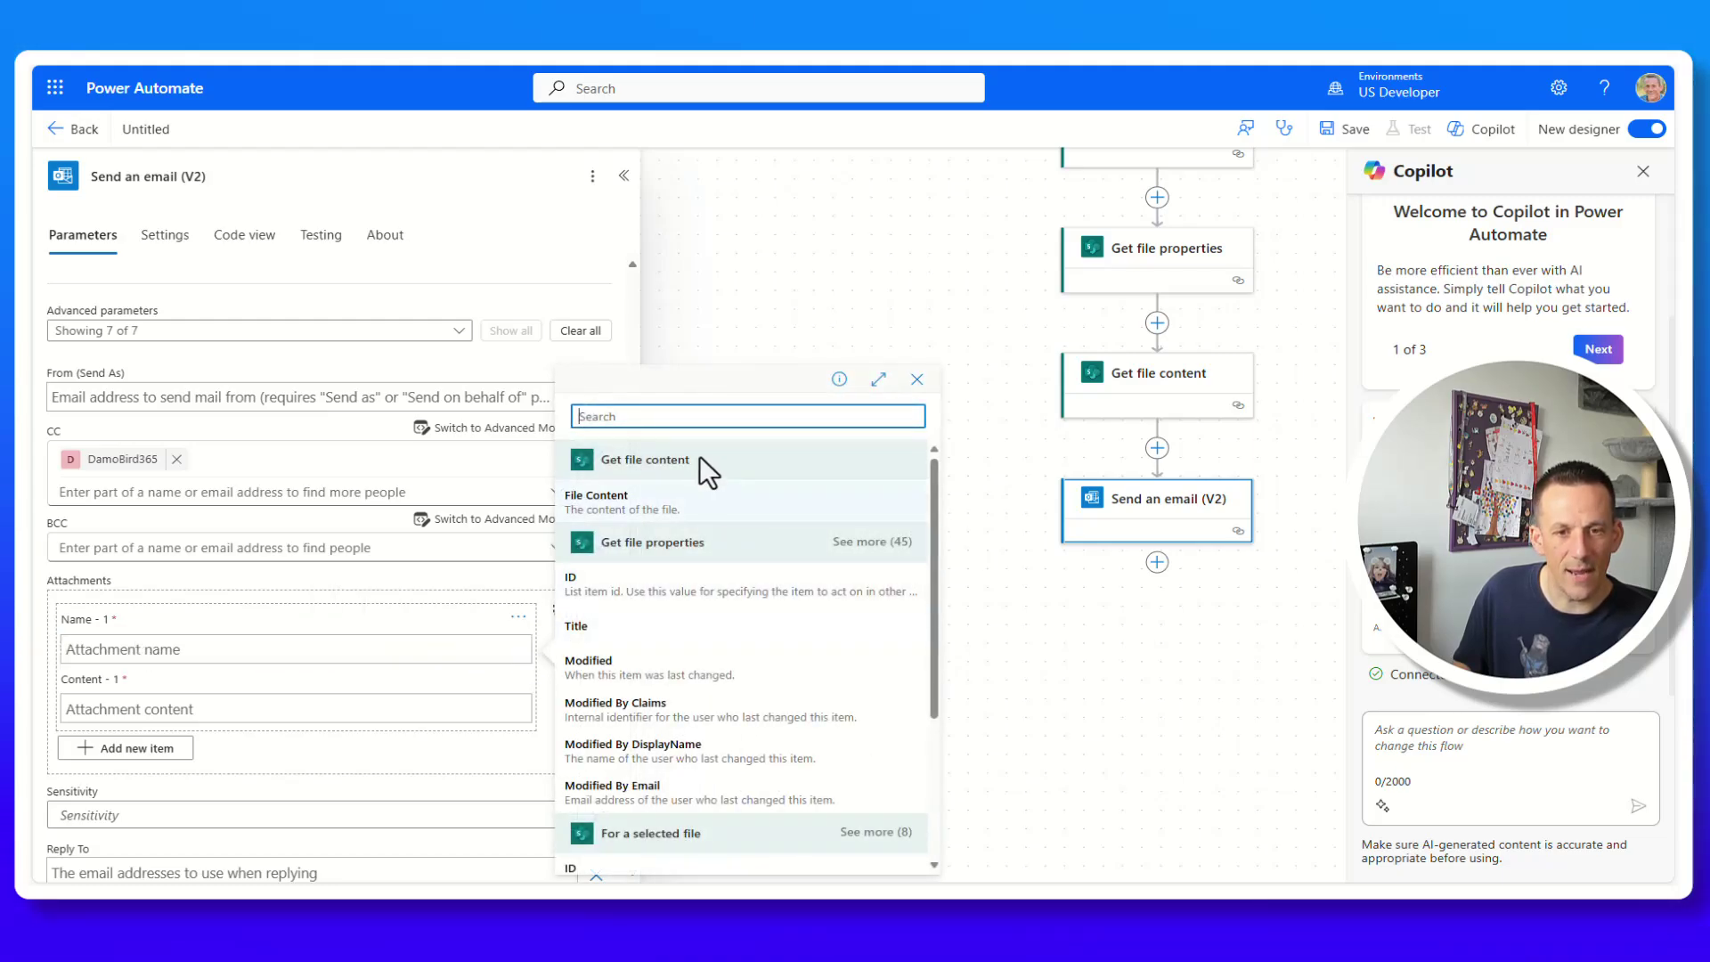
pyautogui.write('name')
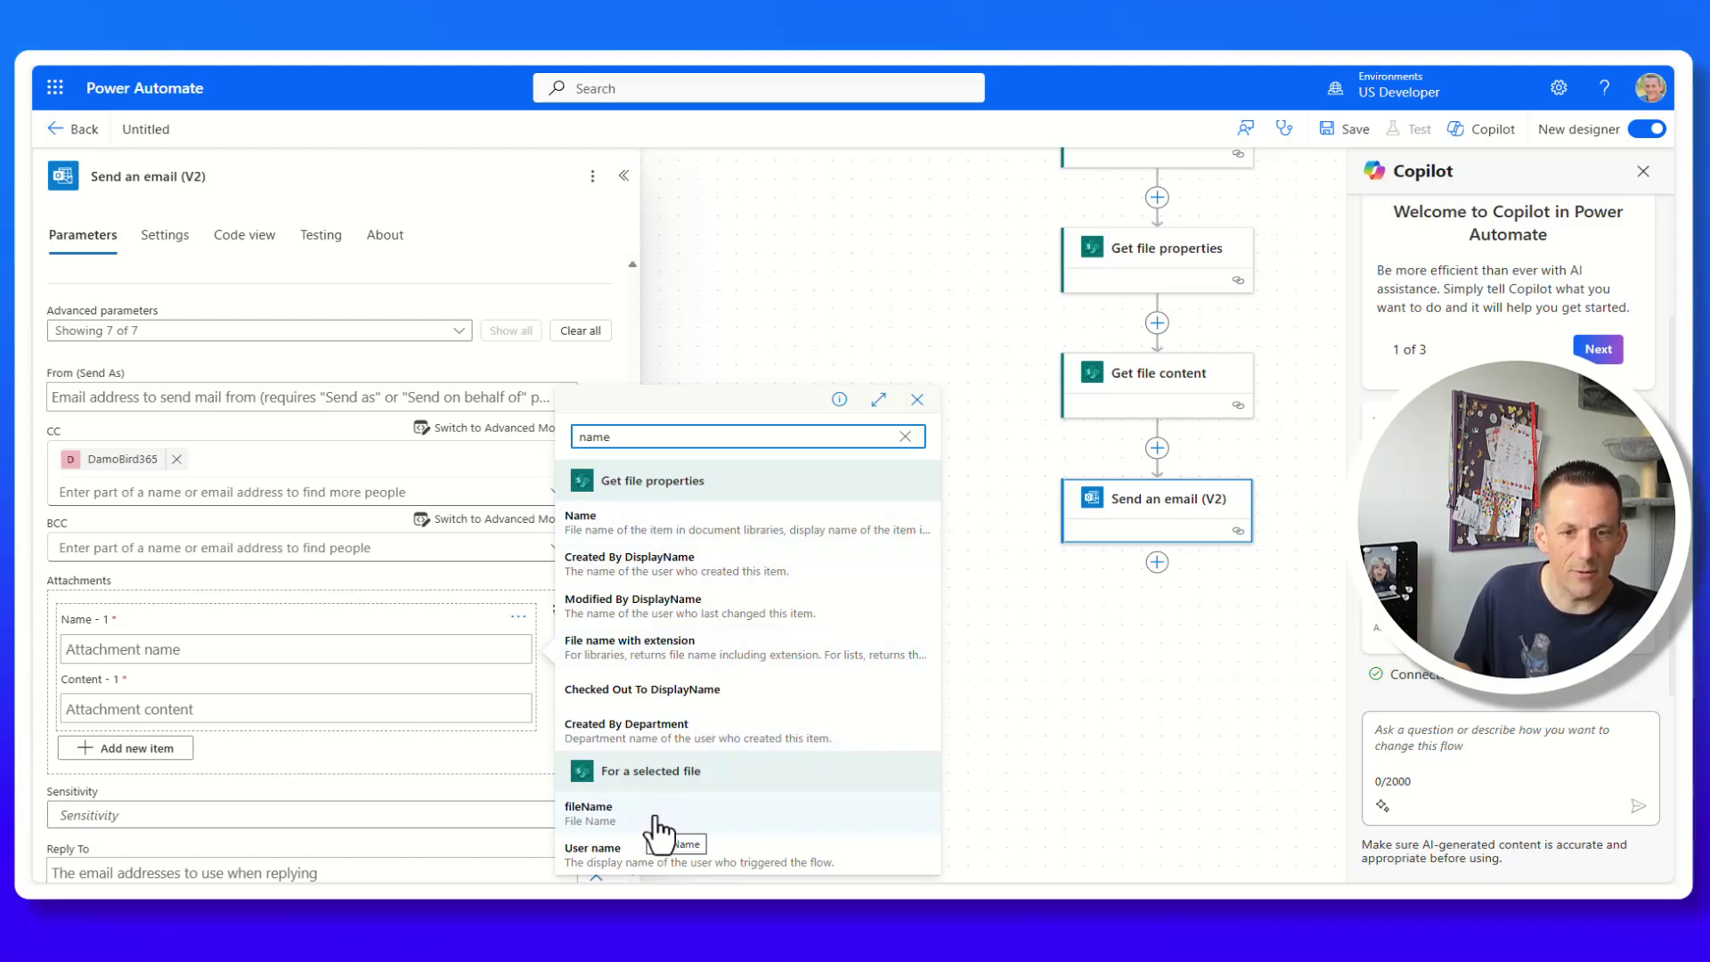
pyautogui.click(656, 816)
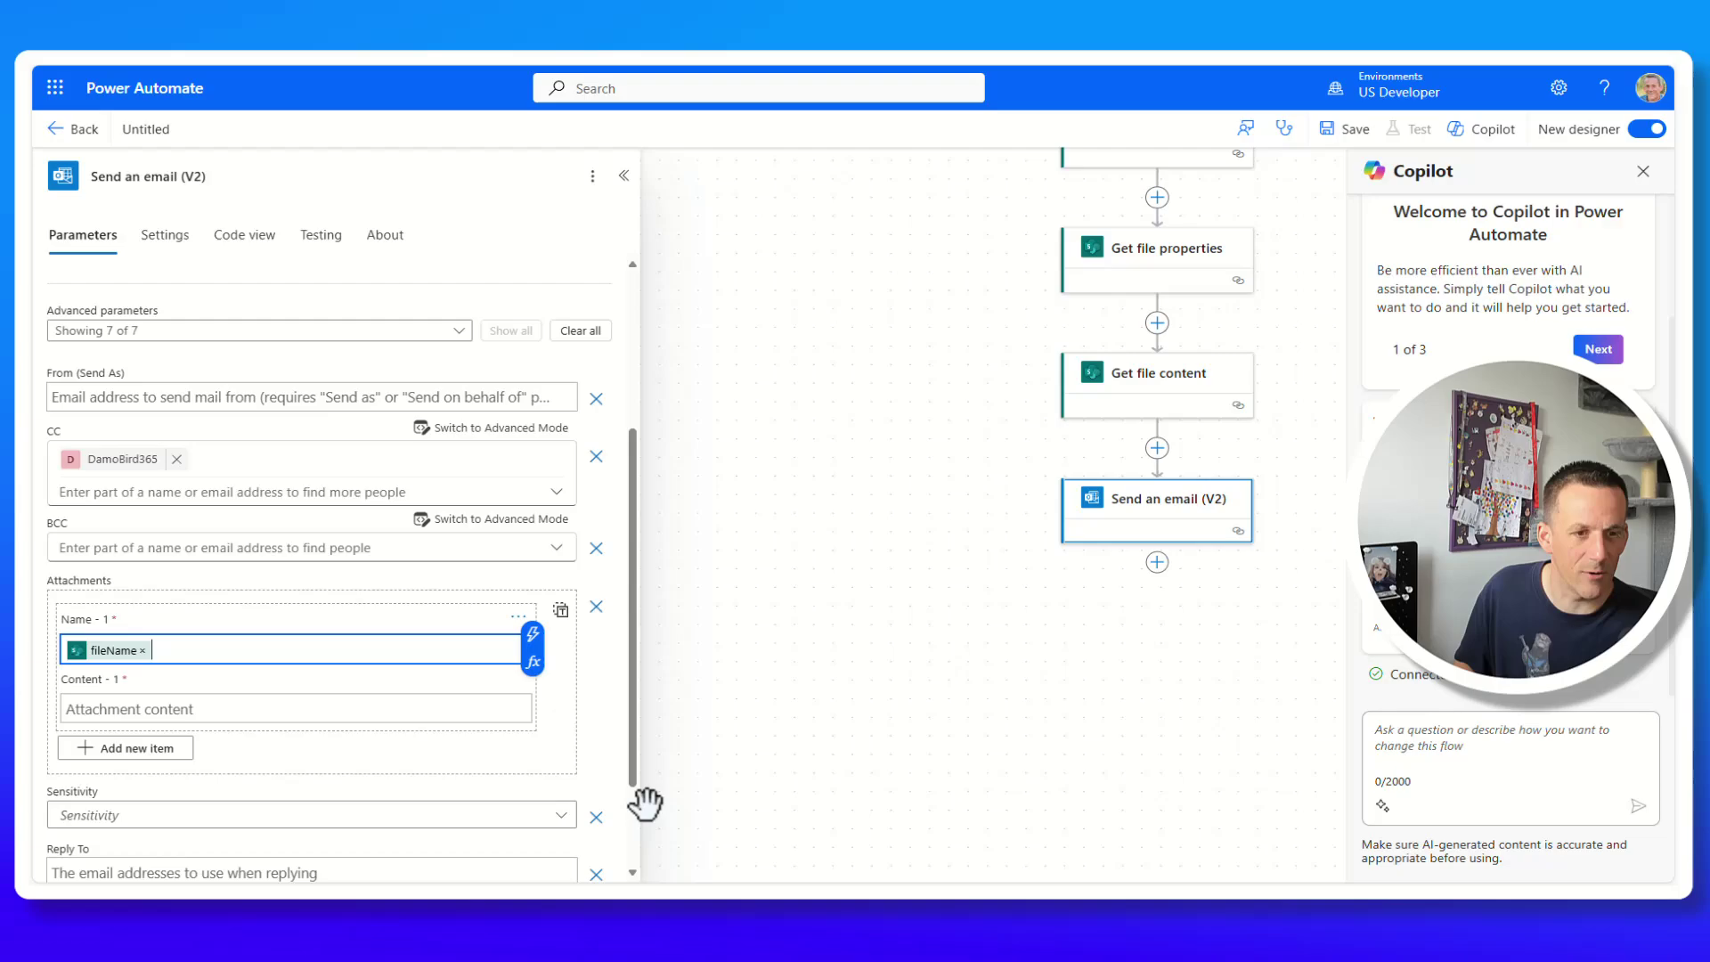
pyautogui.click(174, 712)
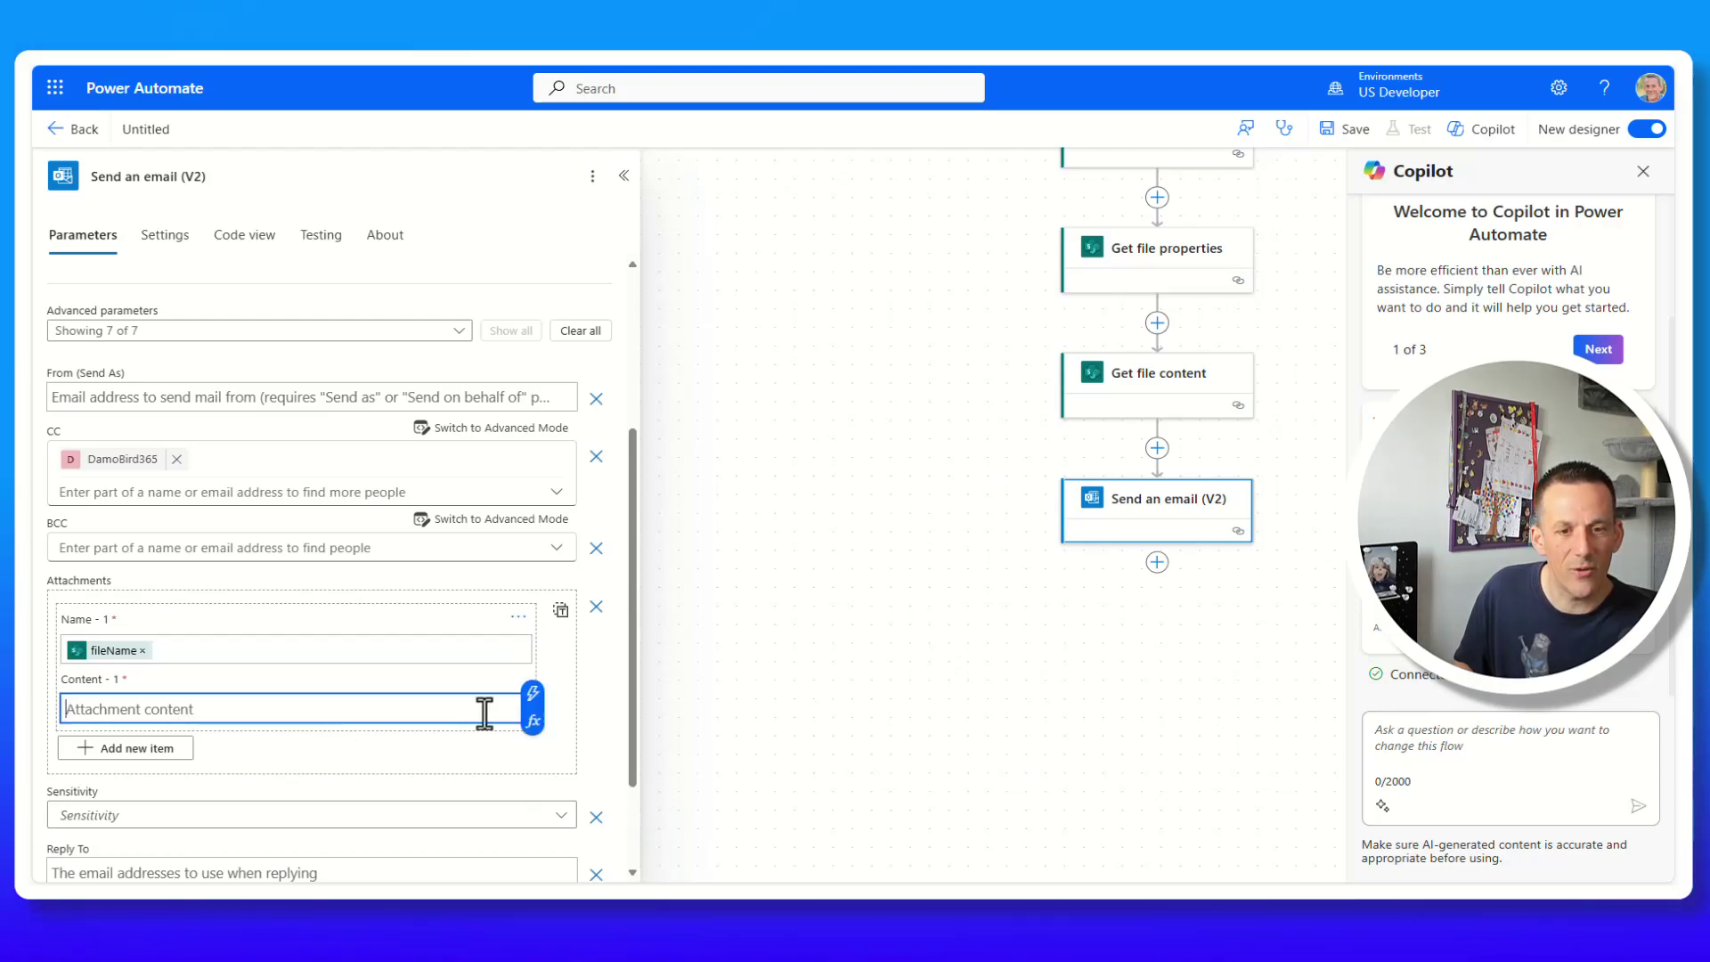
pyautogui.click(532, 694)
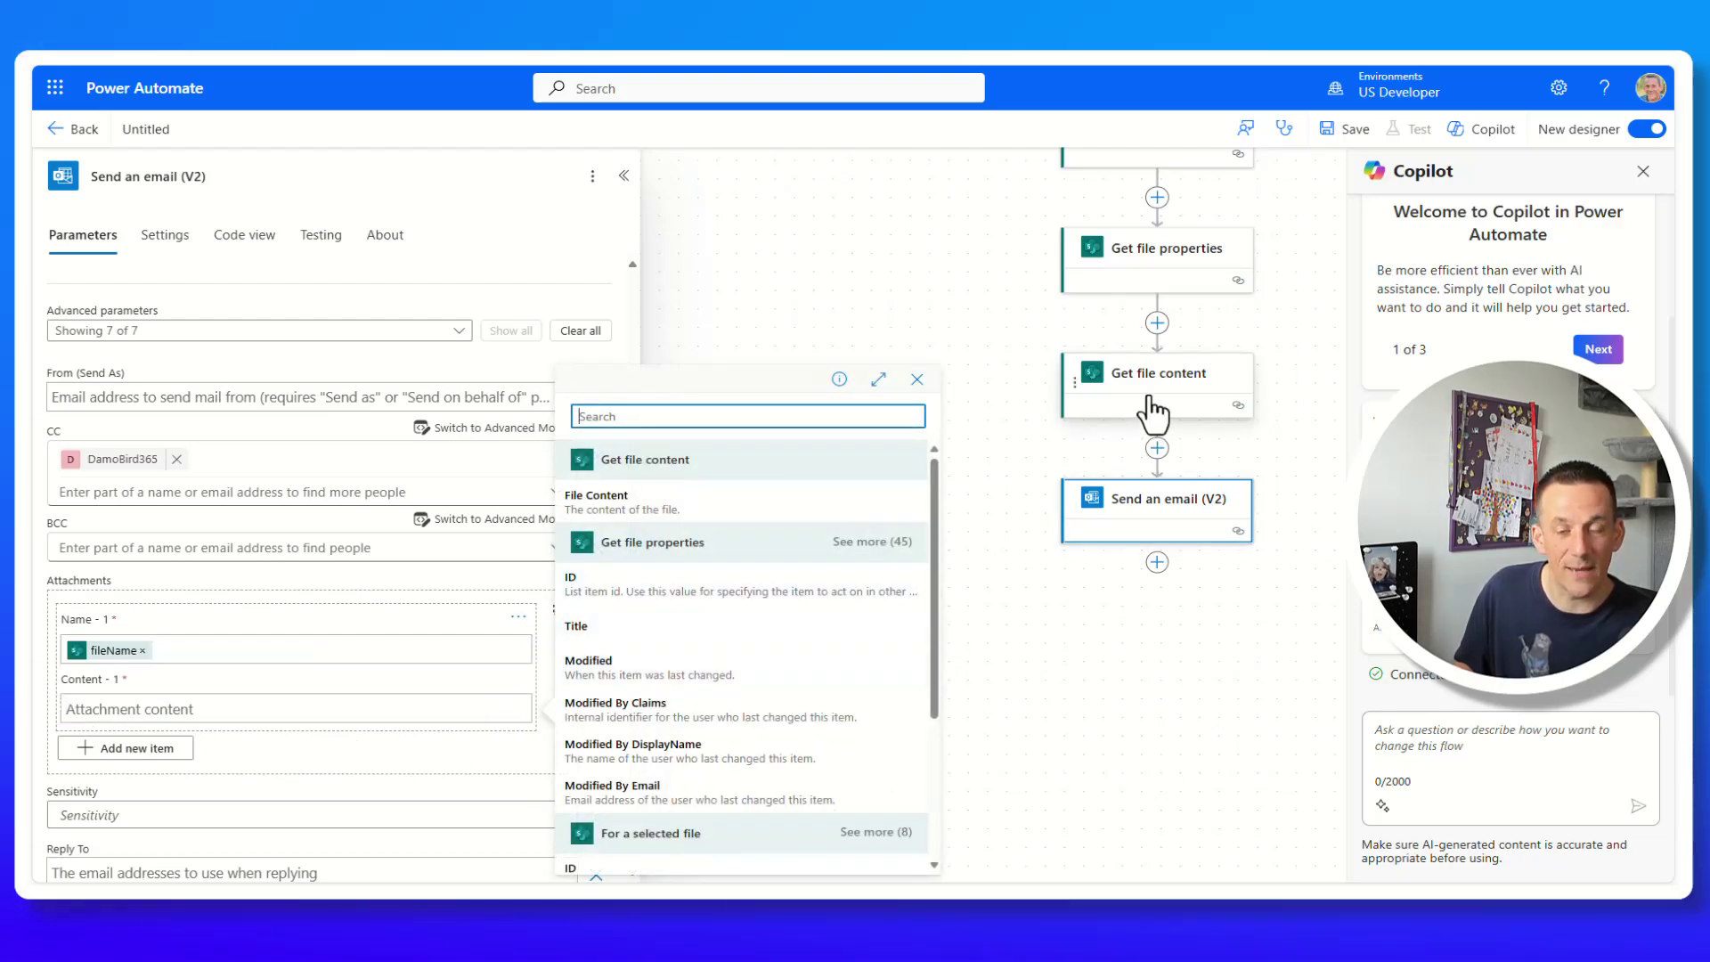
pyautogui.click(598, 501)
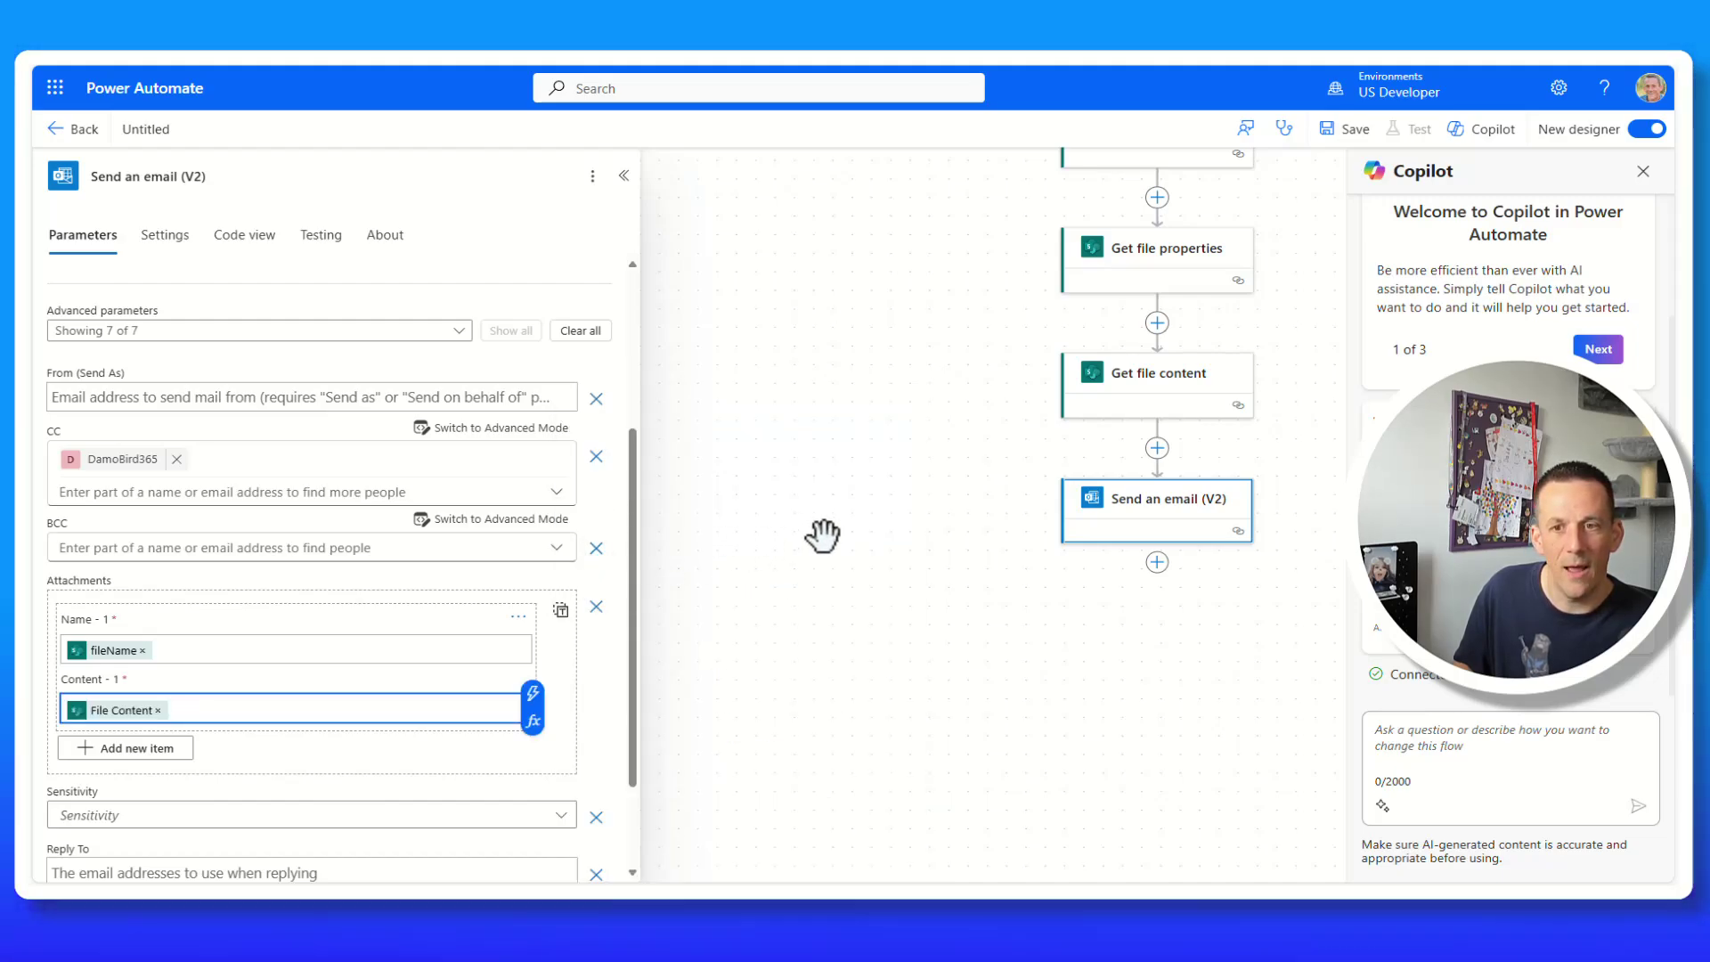
pyautogui.moveTo(870, 339); pyautogui.dragTo(790, 484)
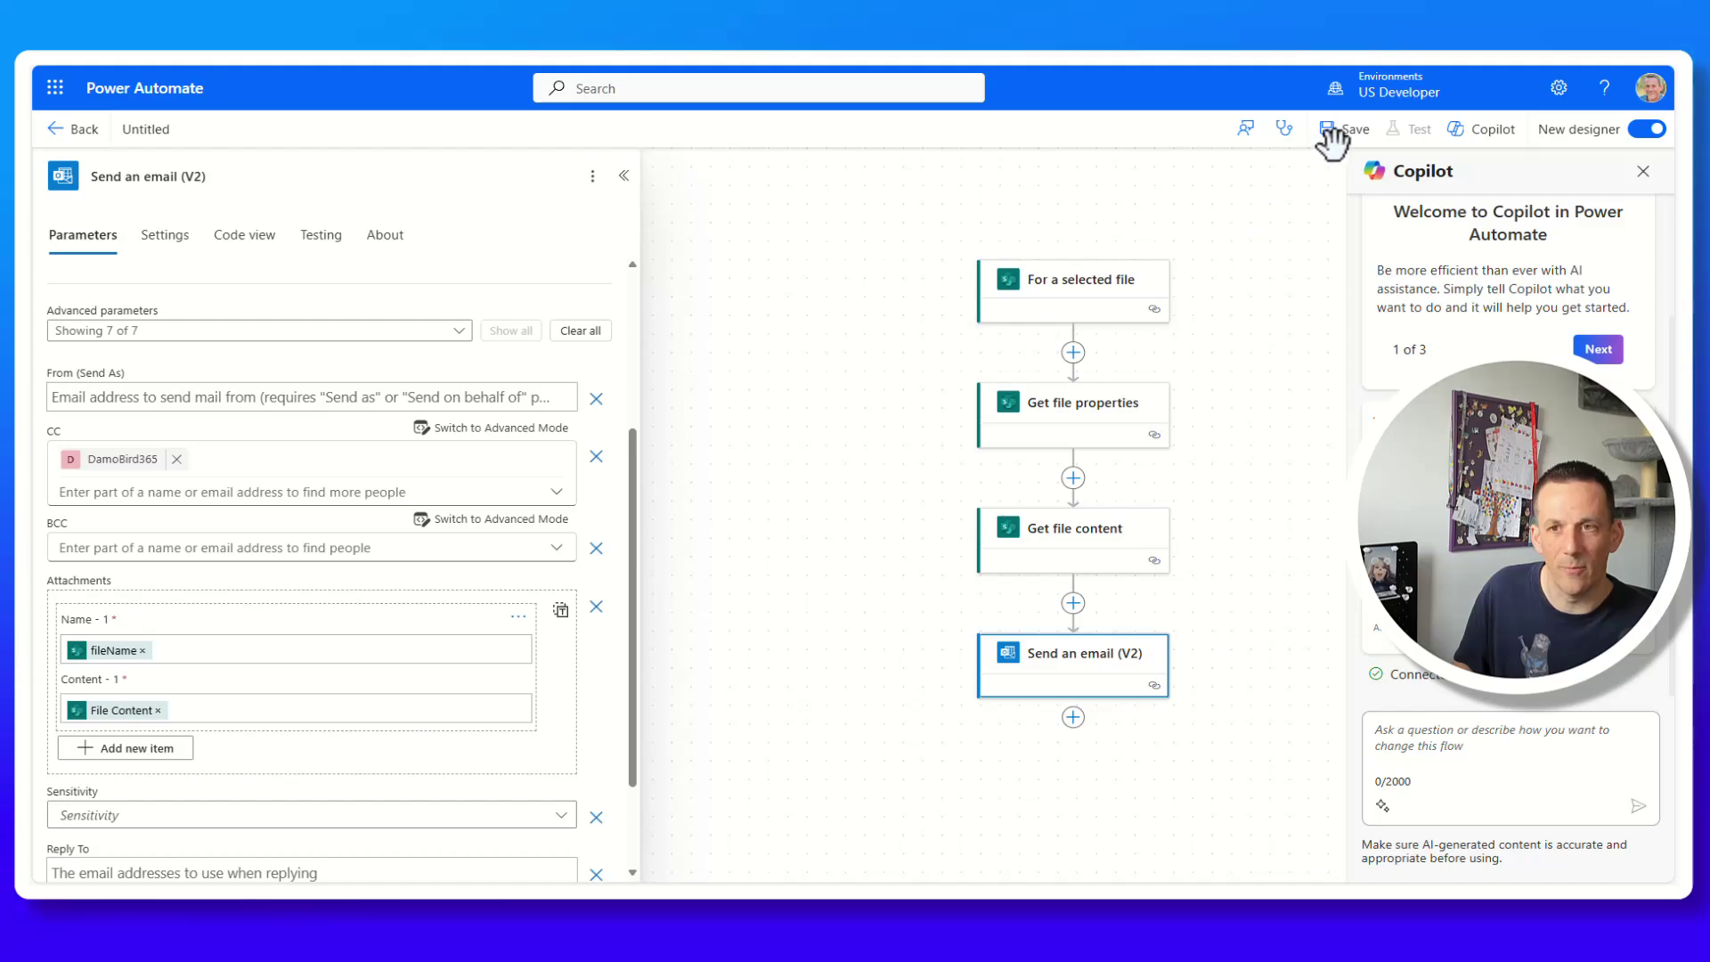
# Rename the flow 'Send the customer an email' and save it.
pyautogui.click(171, 133)
pyautogui.write('Send the customer a')
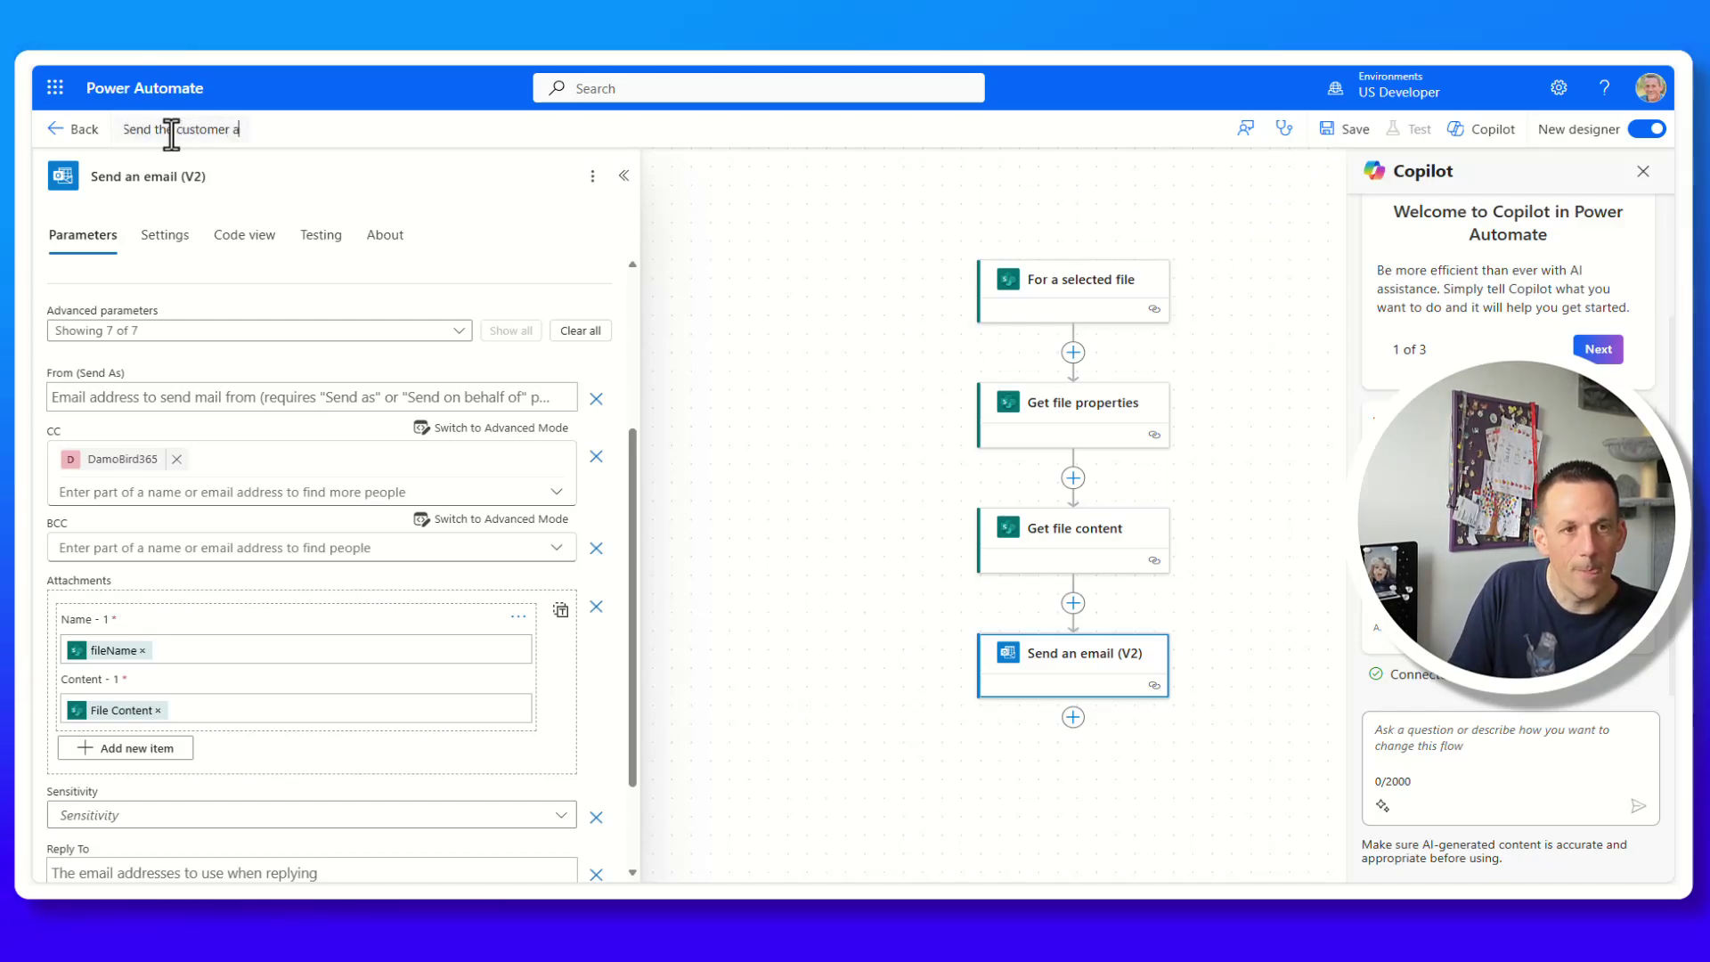
pyautogui.write('n email')
pyautogui.click(1345, 129)
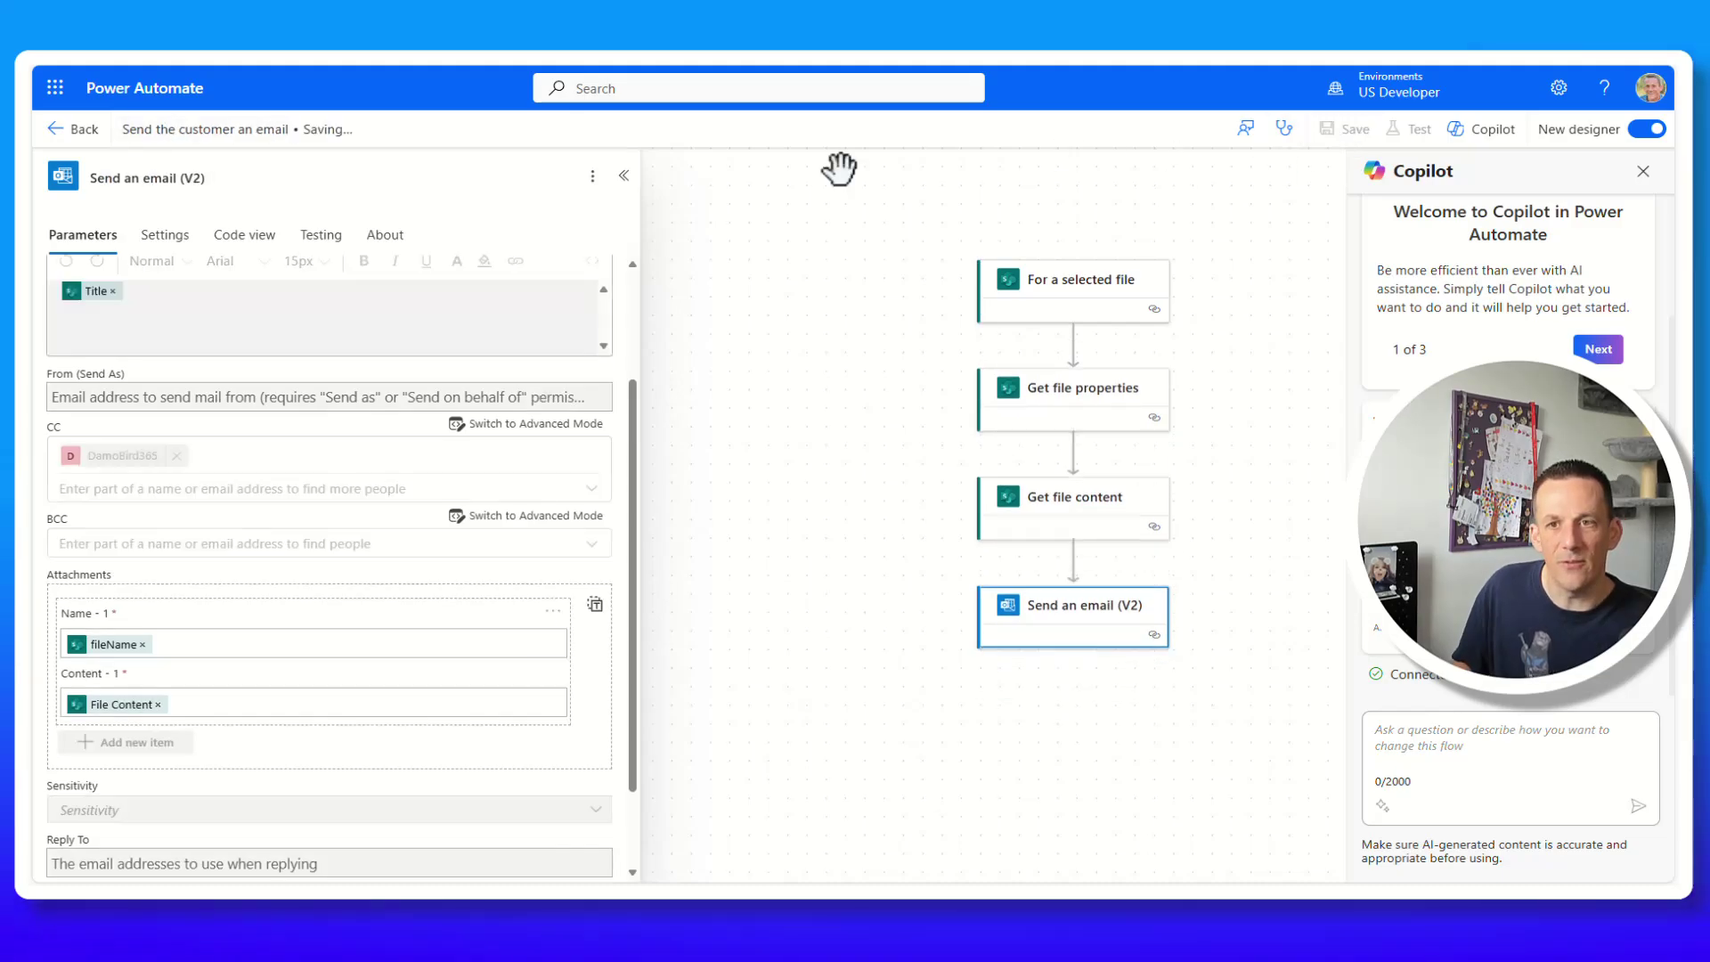
# Copy the flow identifier from the flow's Export options on its details page.
pyautogui.click(72, 130)
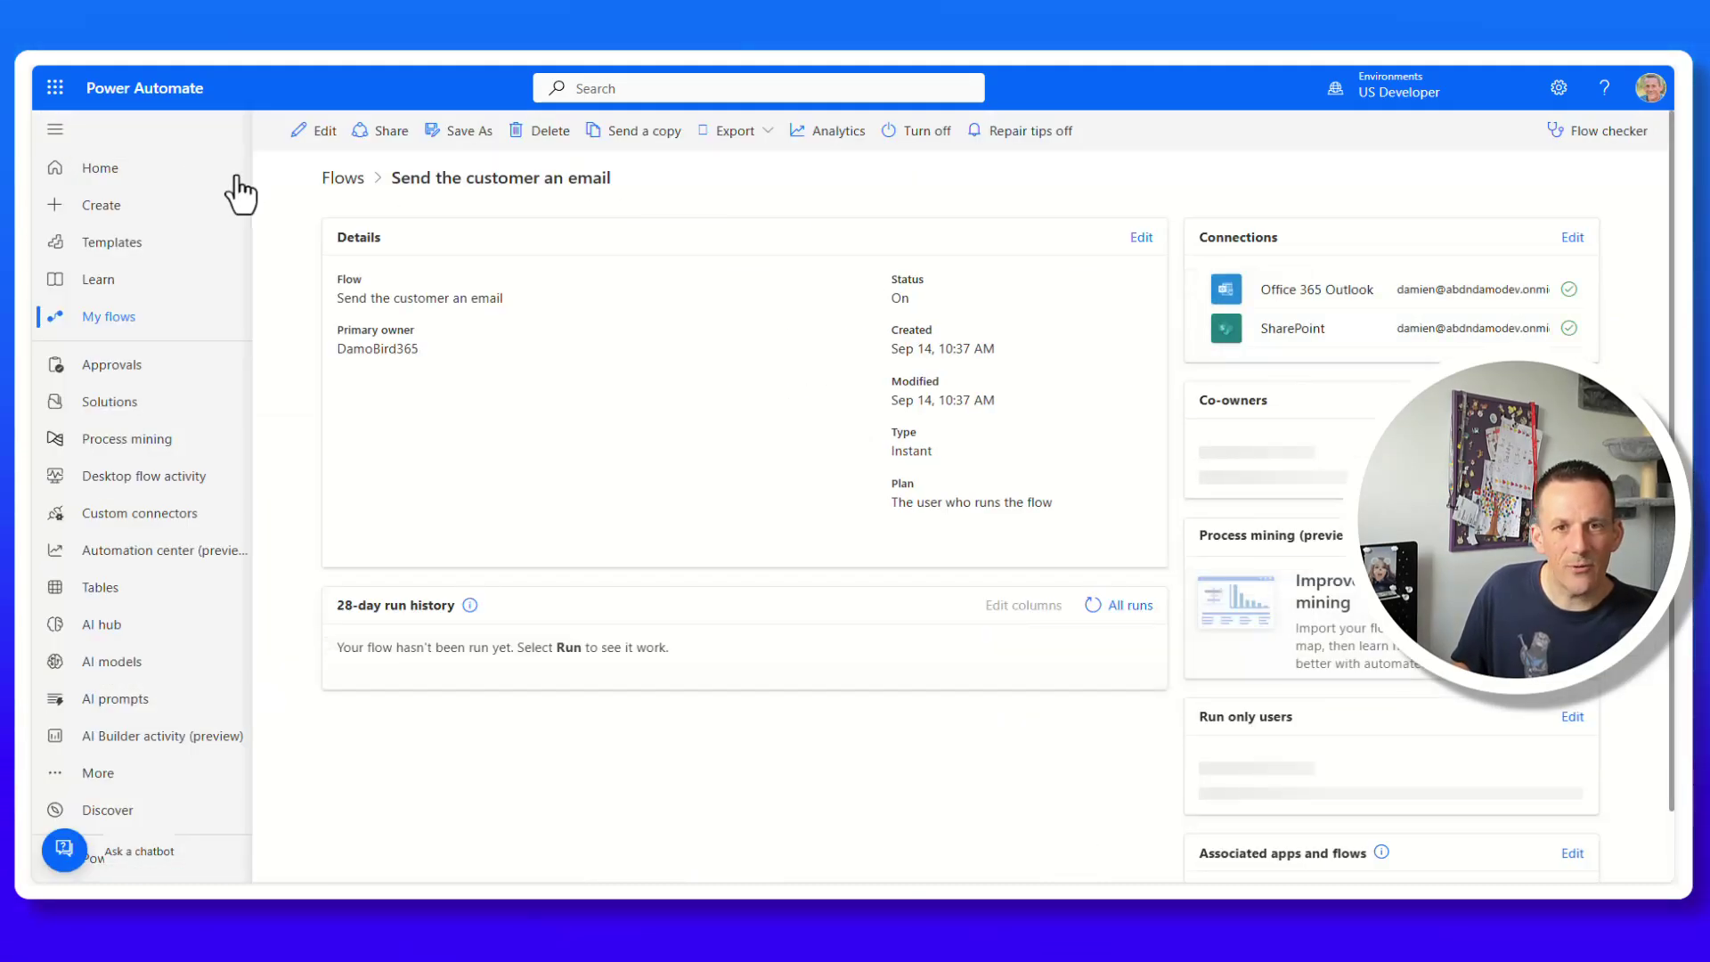
pyautogui.click(738, 134)
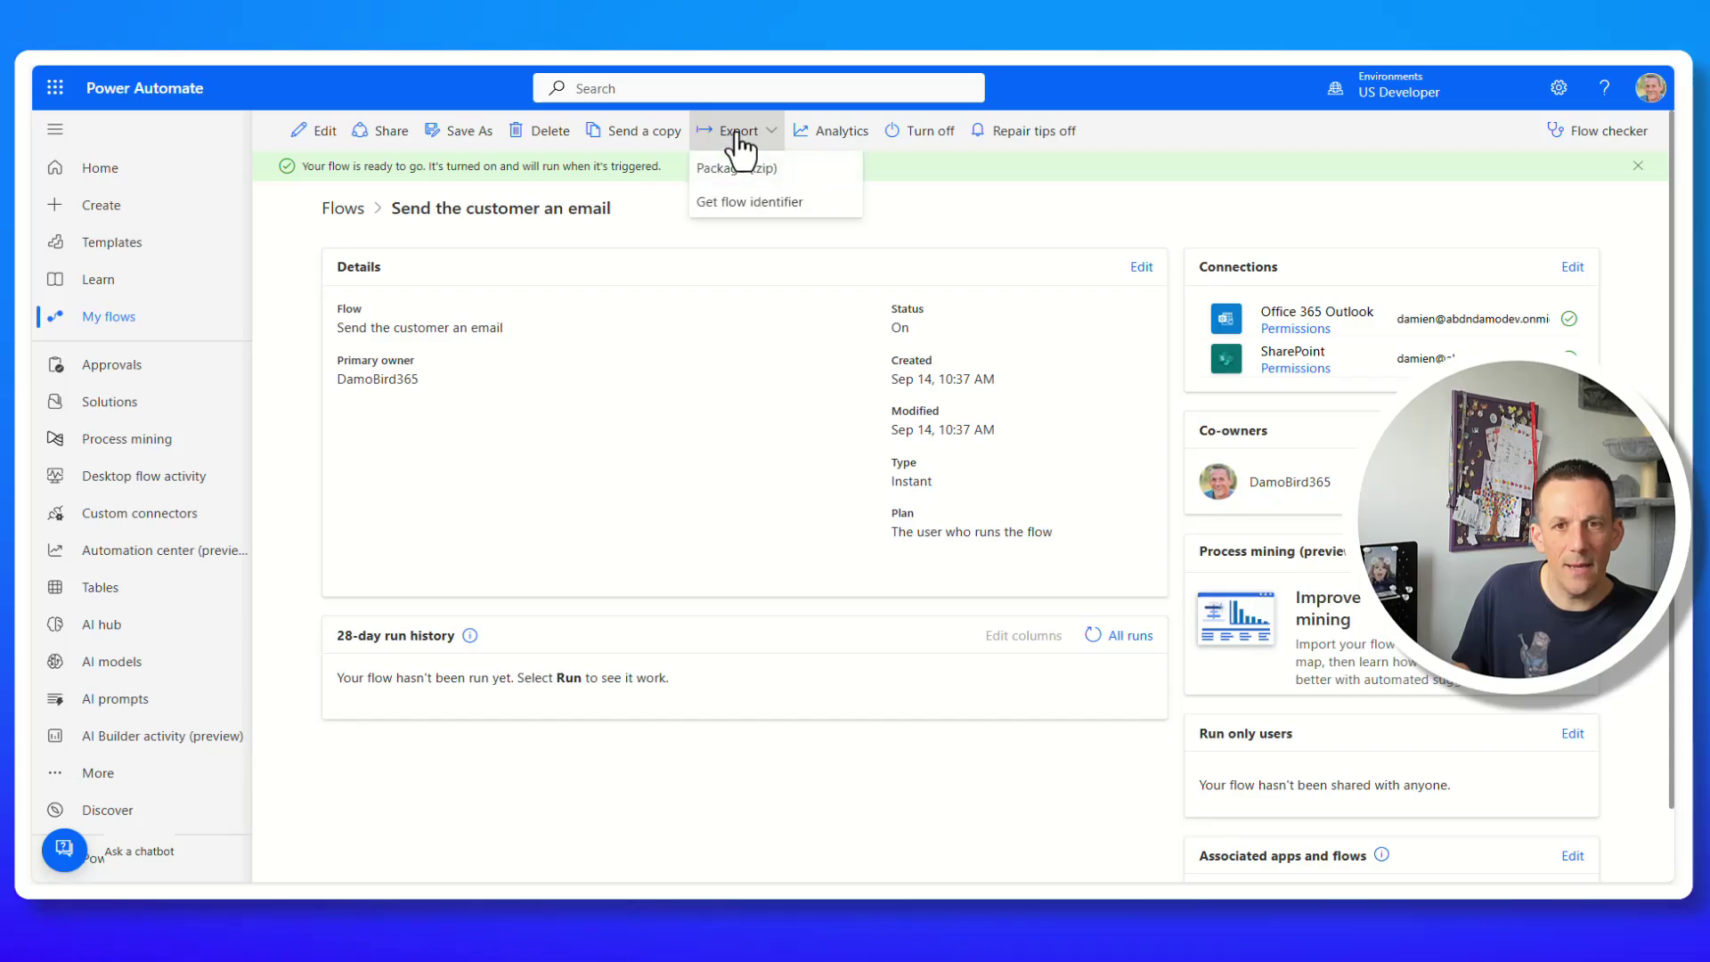
pyautogui.click(774, 204)
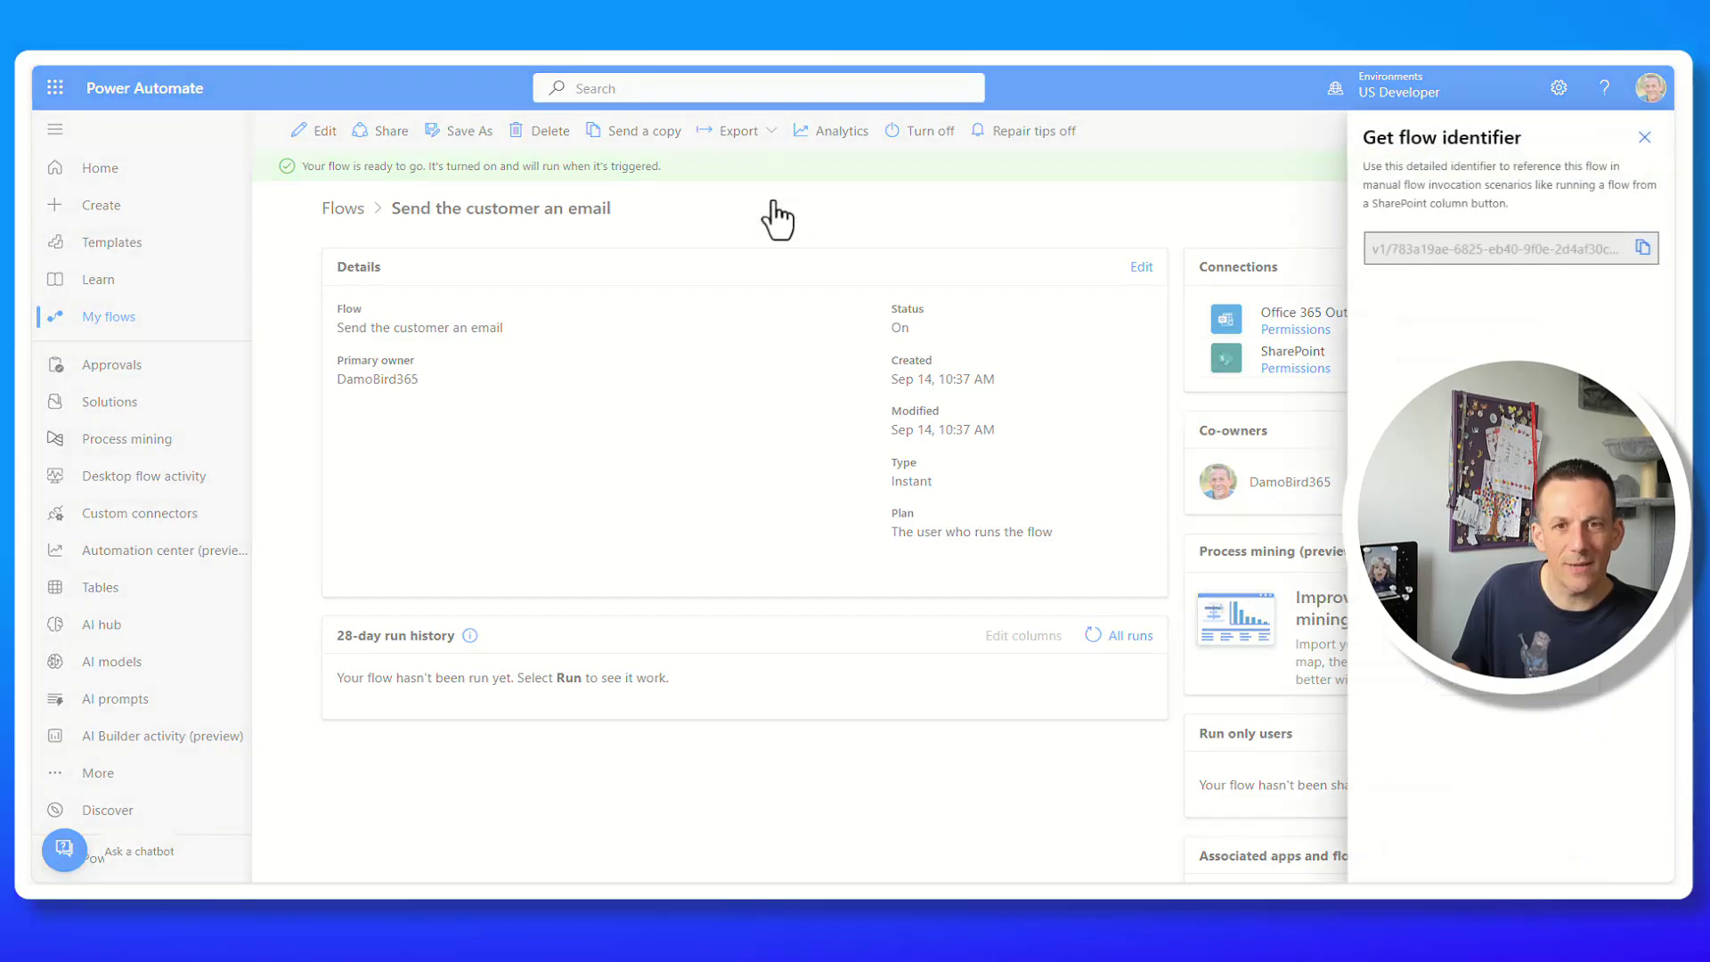
pyautogui.click(1641, 249)
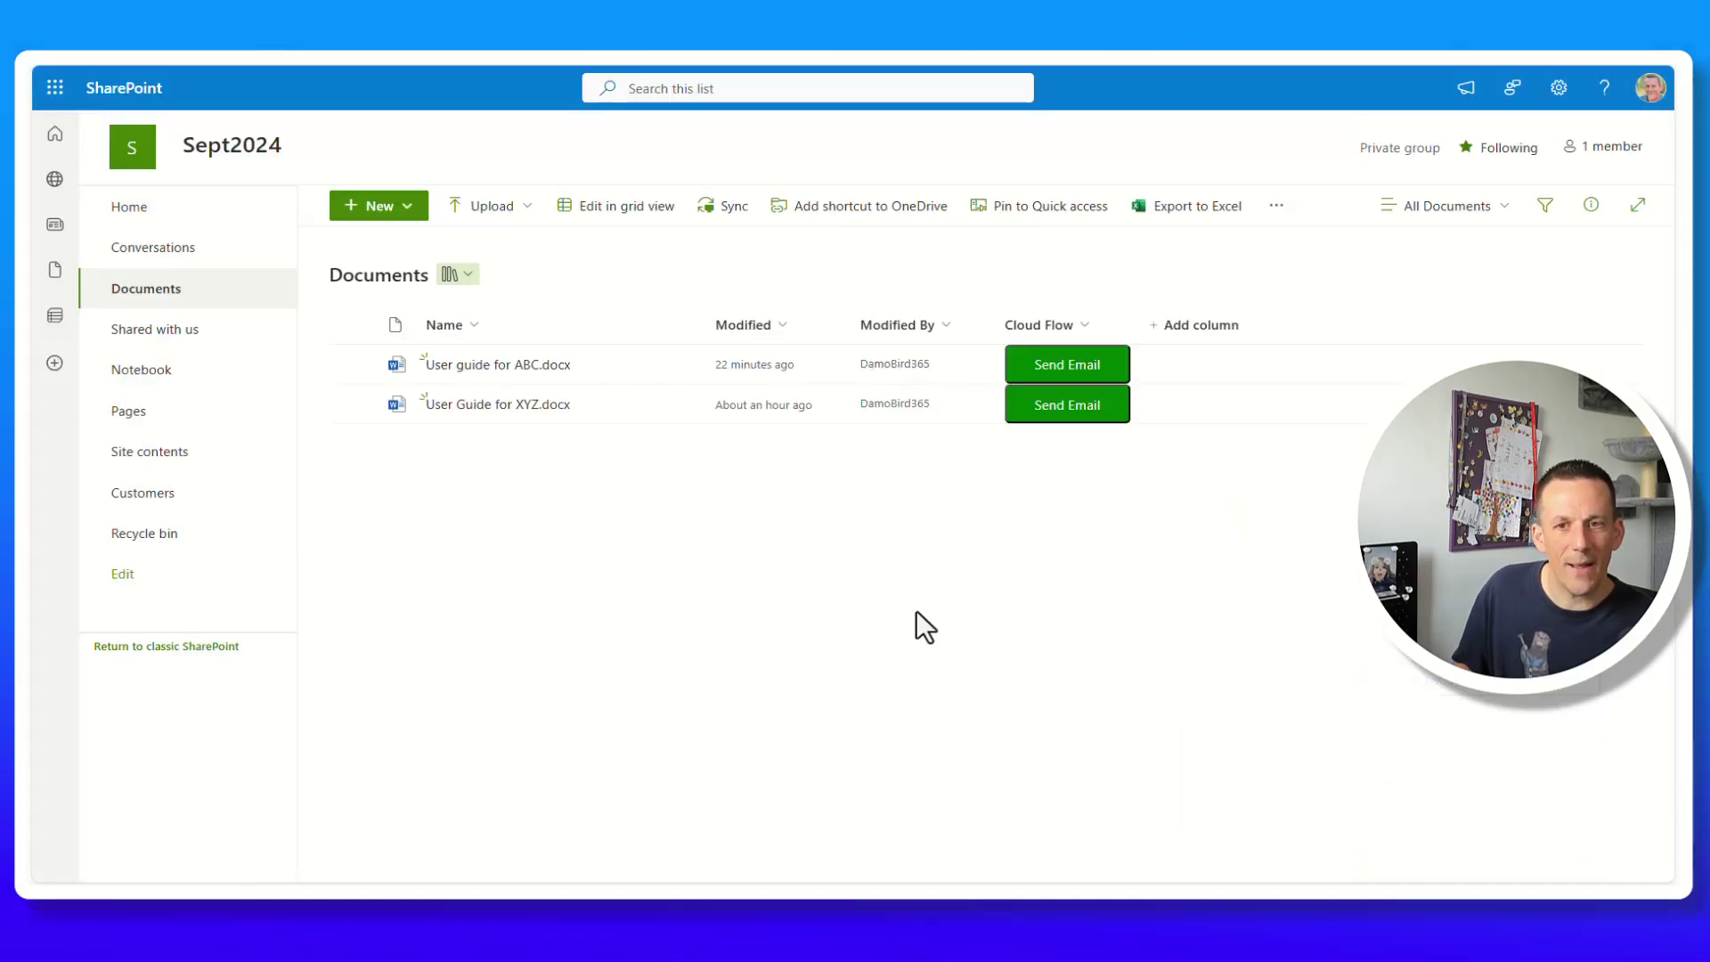
# Paste the copied flow id into the Cloud Flow column JSON, save, and review the 'Do it' and 'Send Email to Customer' texts.
pyautogui.click(1051, 324)
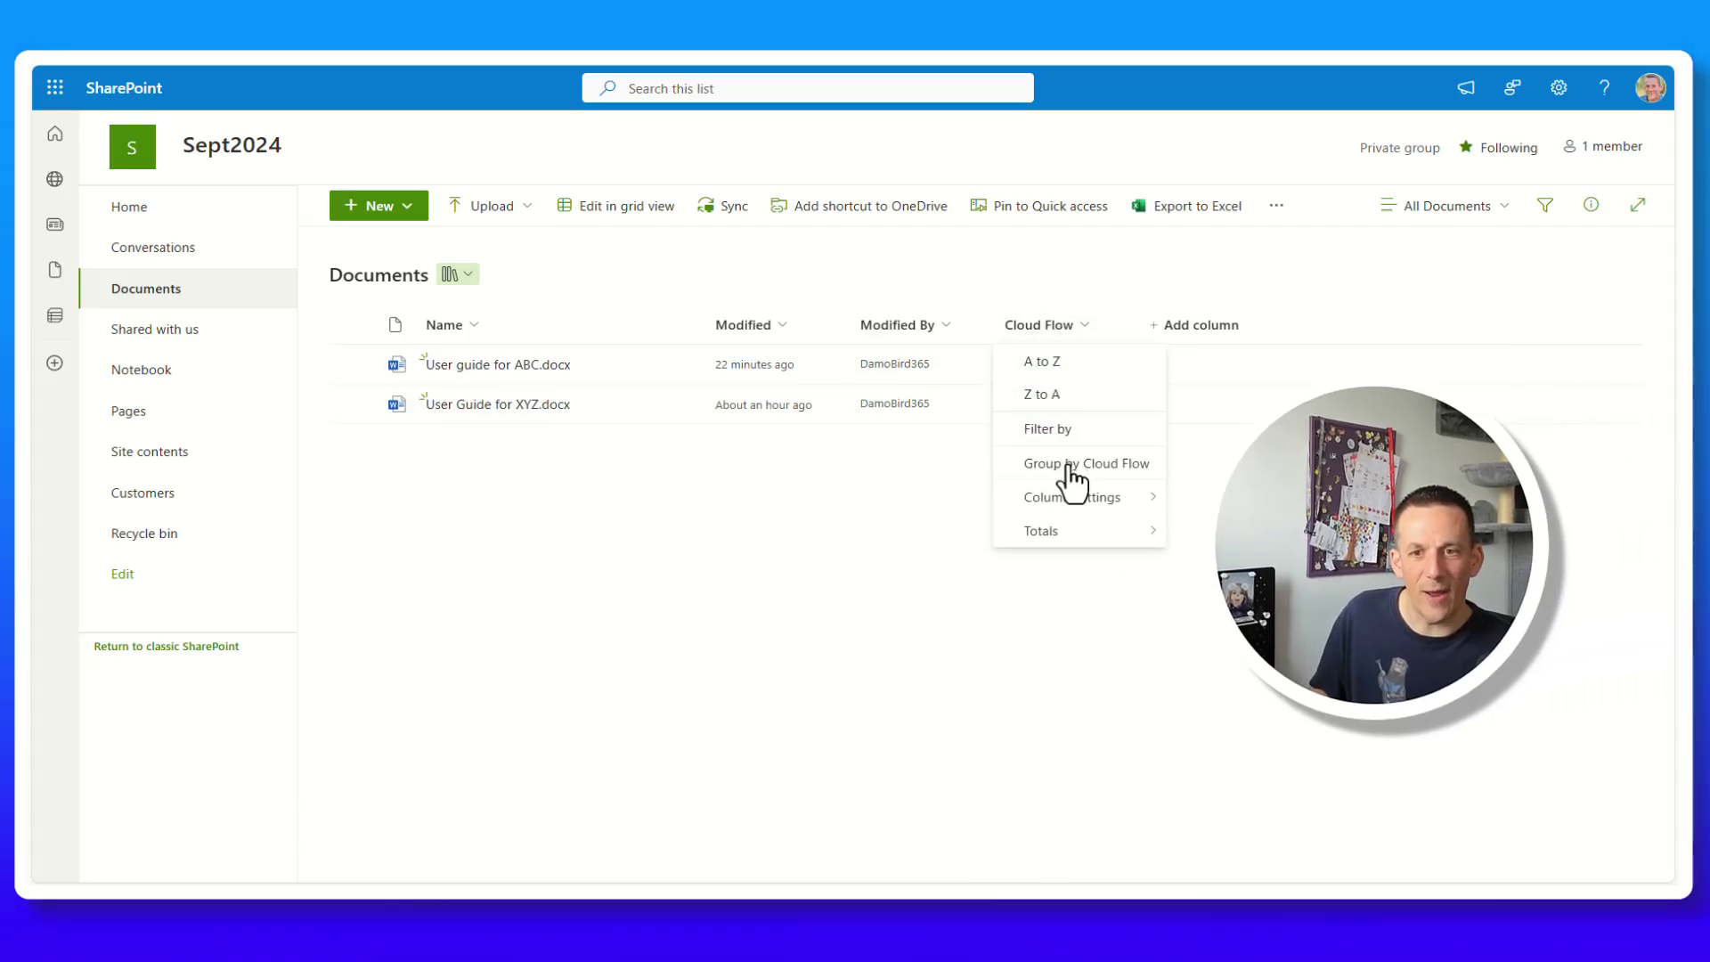
pyautogui.moveTo(1084, 501)
pyautogui.click(1216, 528)
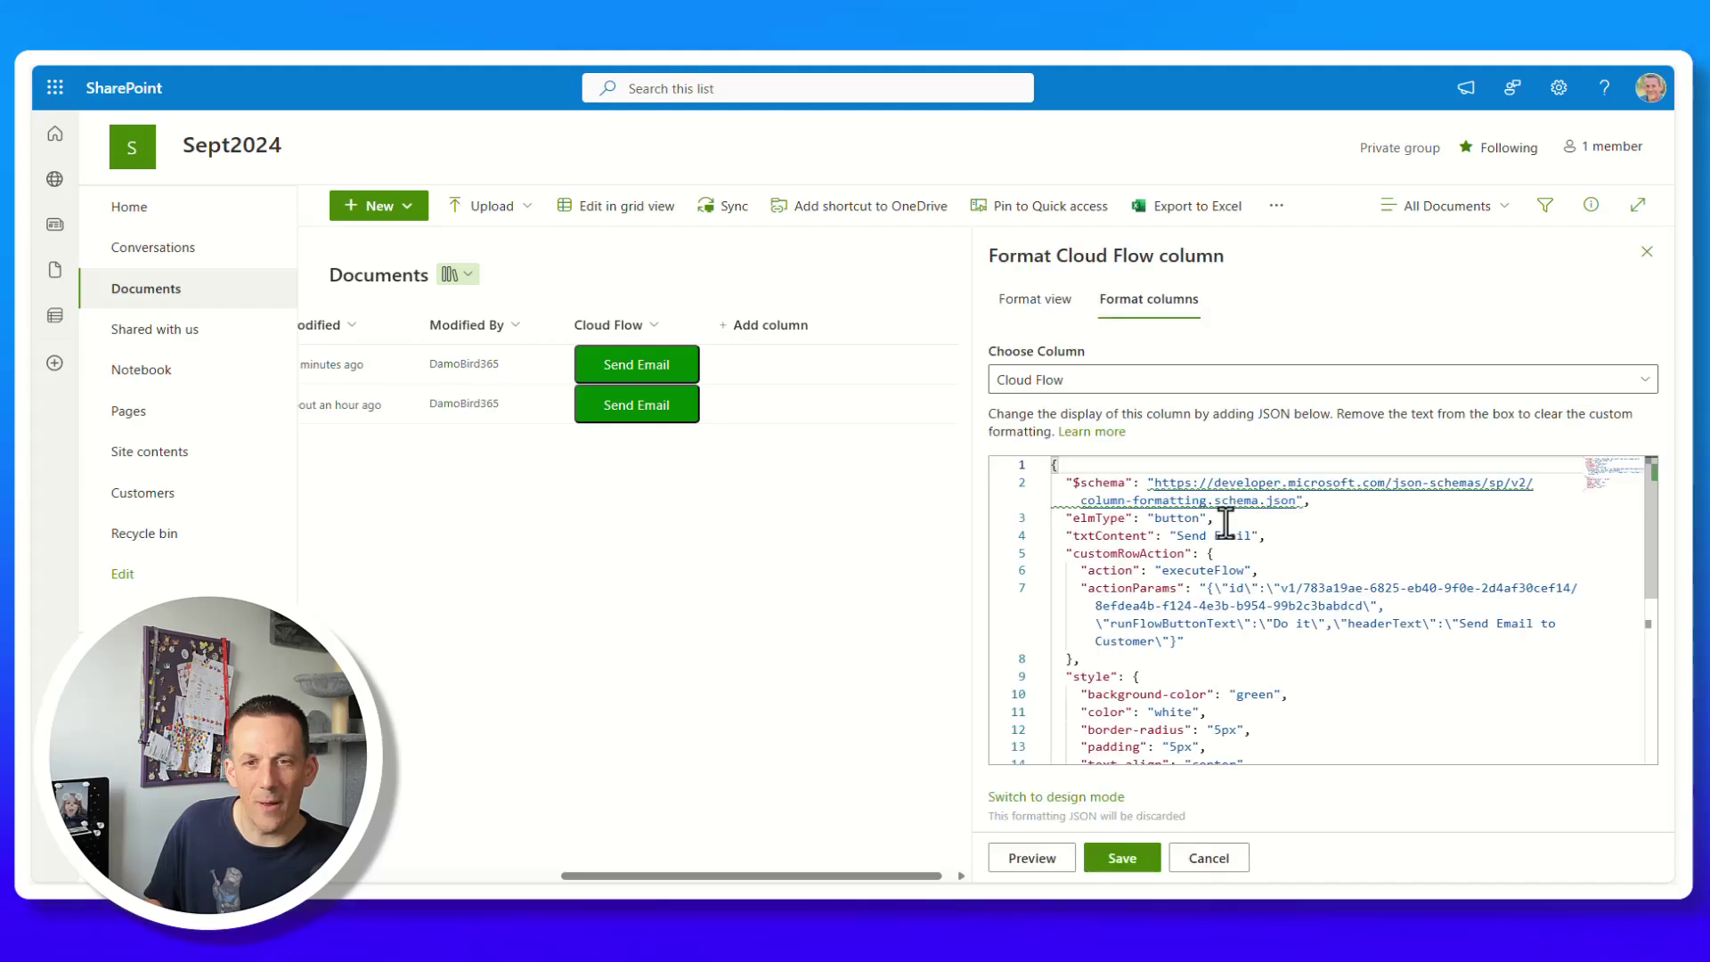
pyautogui.moveTo(1283, 588); pyautogui.dragTo(1358, 608)
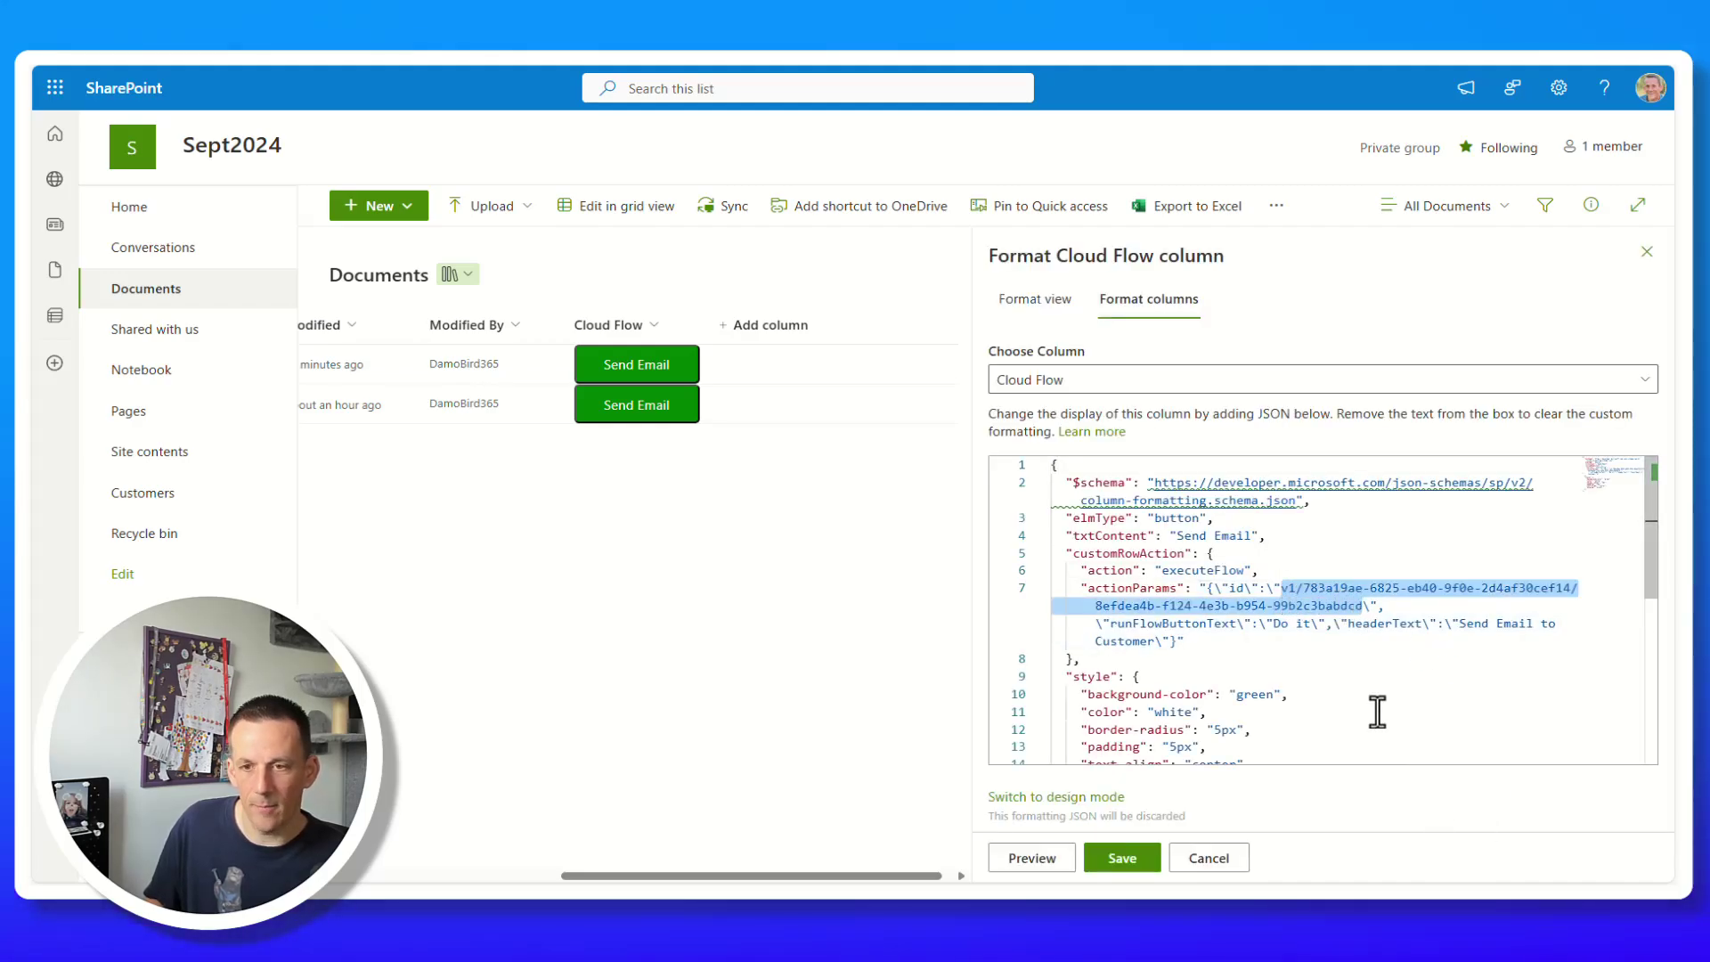
pyautogui.hotkey('ctrl', 'v')
pyautogui.click(1122, 857)
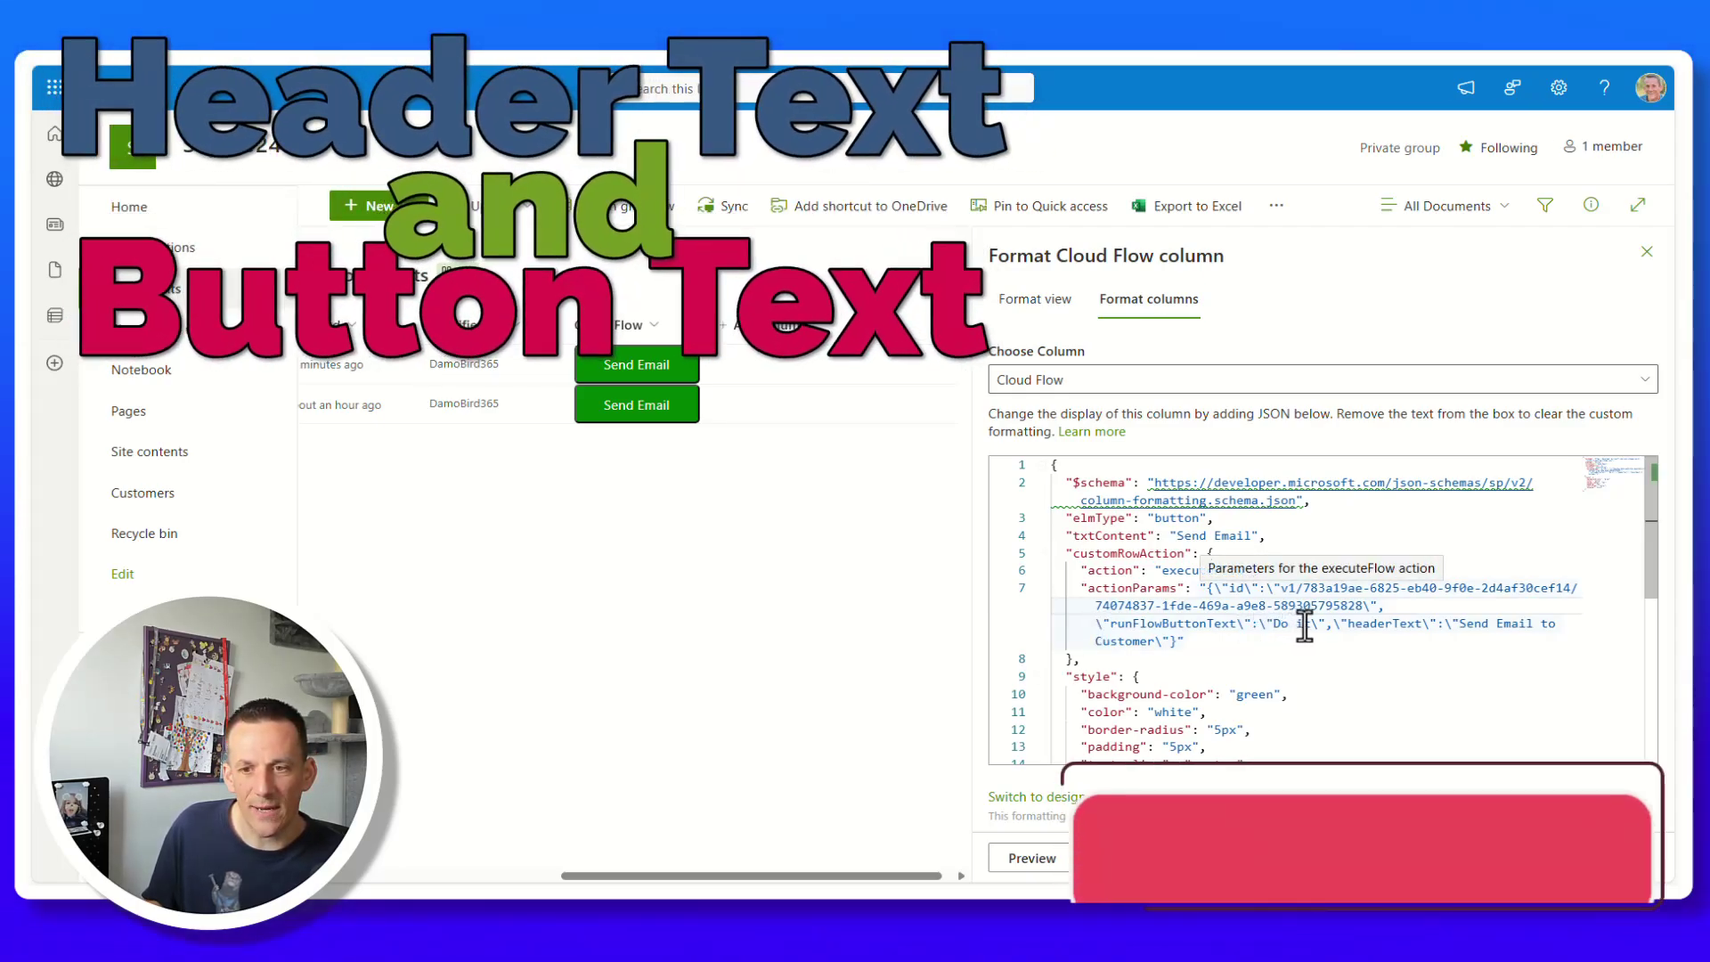
pyautogui.moveTo(1310, 625); pyautogui.dragTo(1272, 626)
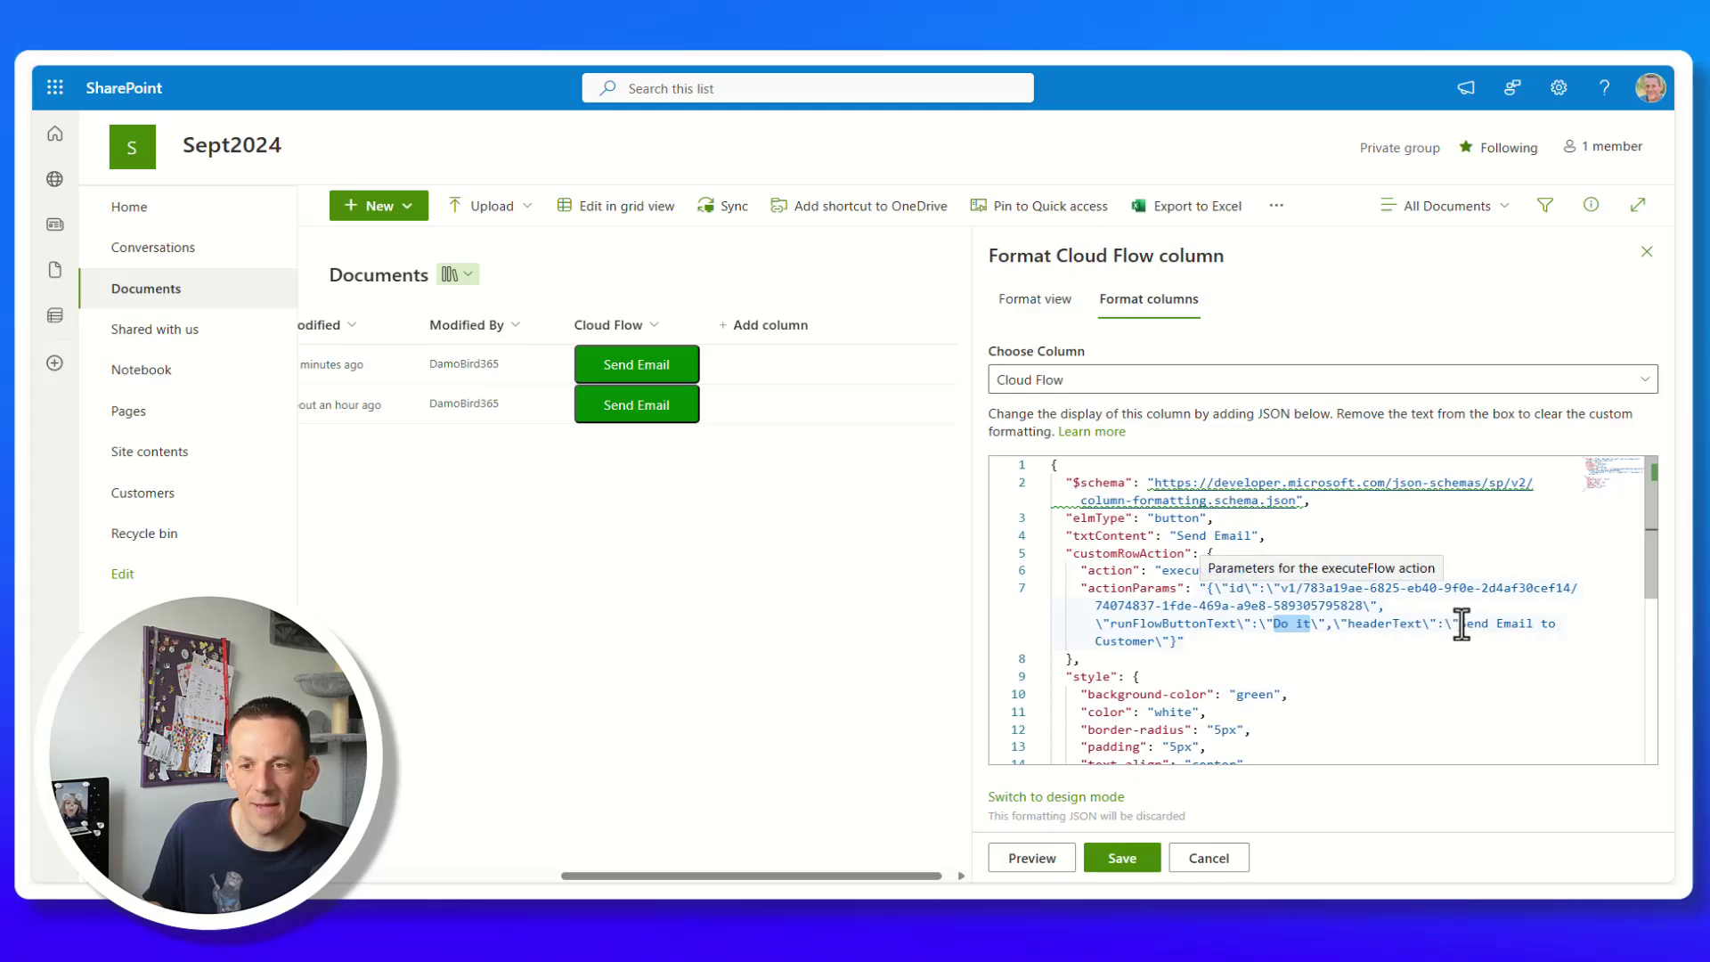
pyautogui.moveTo(1459, 623); pyautogui.dragTo(1176, 653)
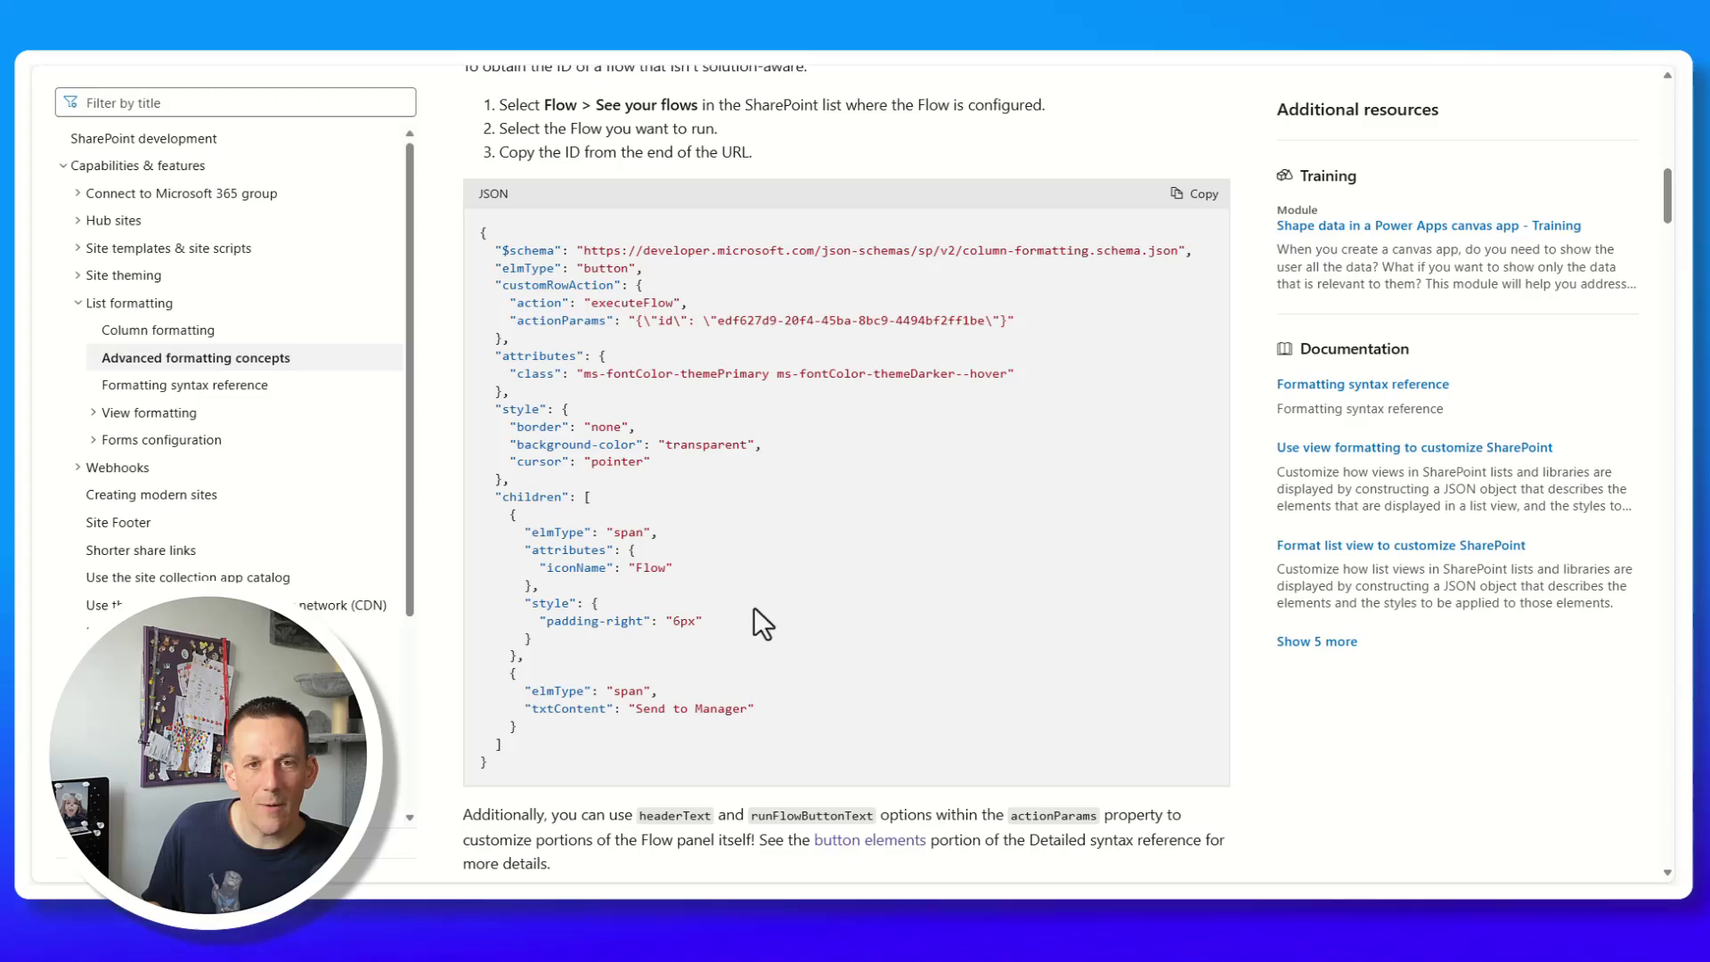
# Follow the button elements link and highlight the executeFlow actionParams example.
pyautogui.scroll(-1, 745, 593)
pyautogui.scroll(-1, 745, 591)
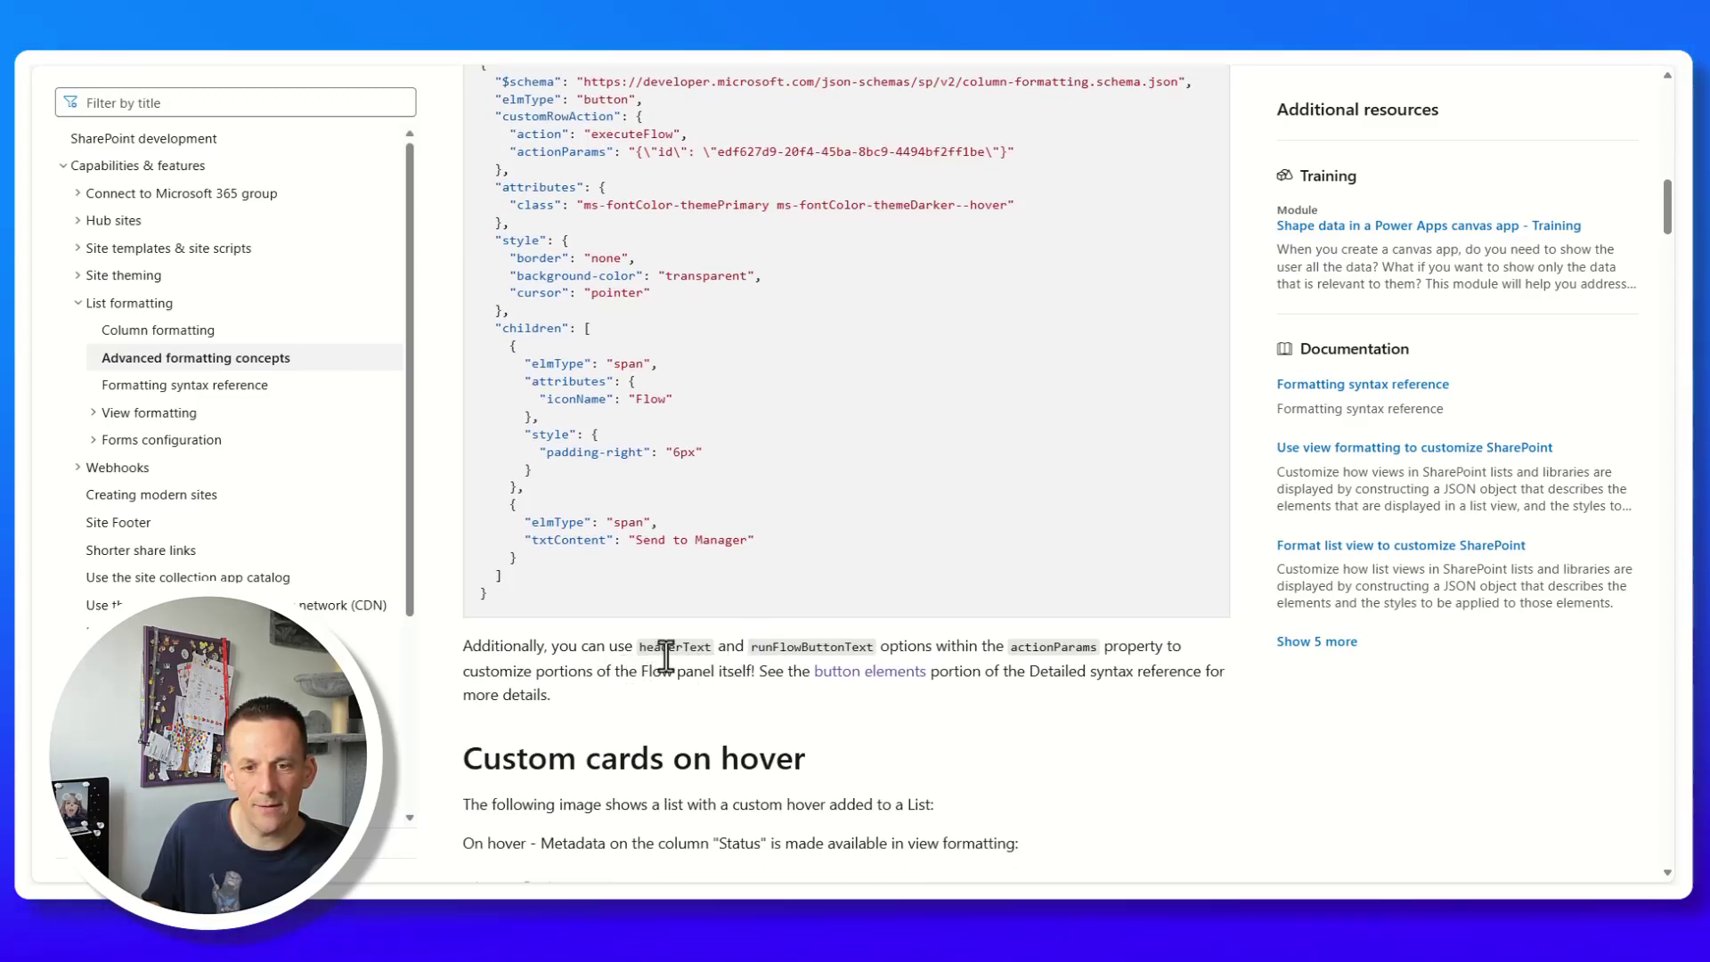
pyautogui.click(857, 684)
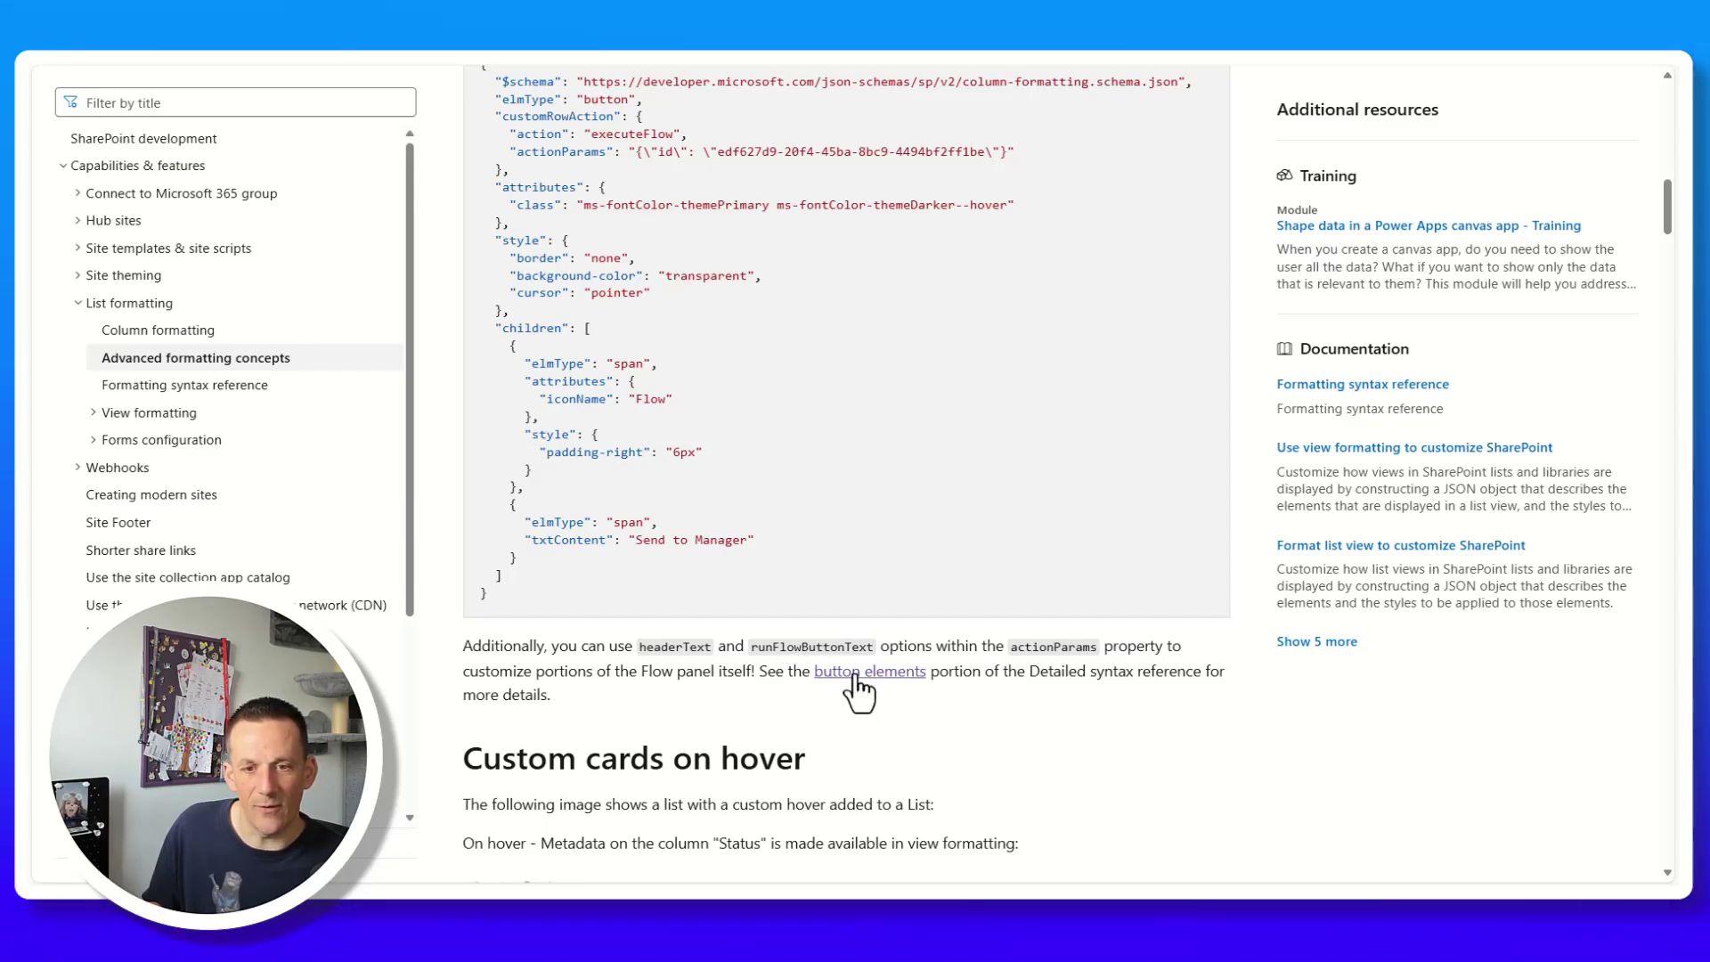
pyautogui.scroll(-5, 838, 667)
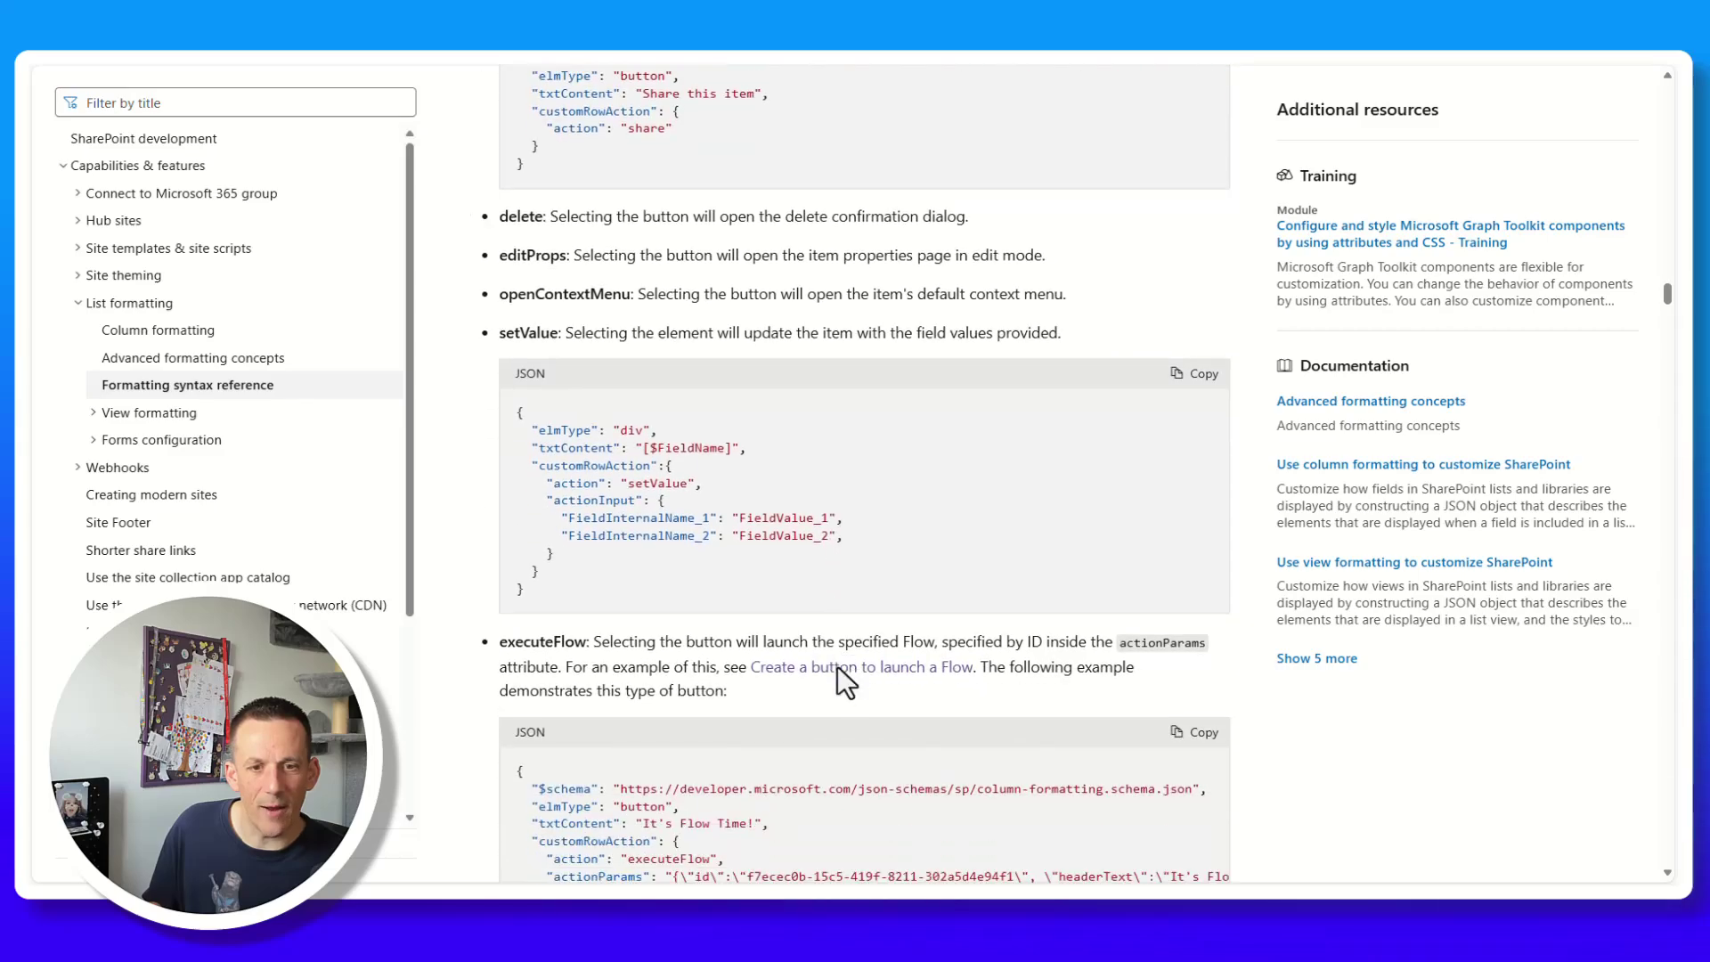
pyautogui.scroll(-2, 837, 666)
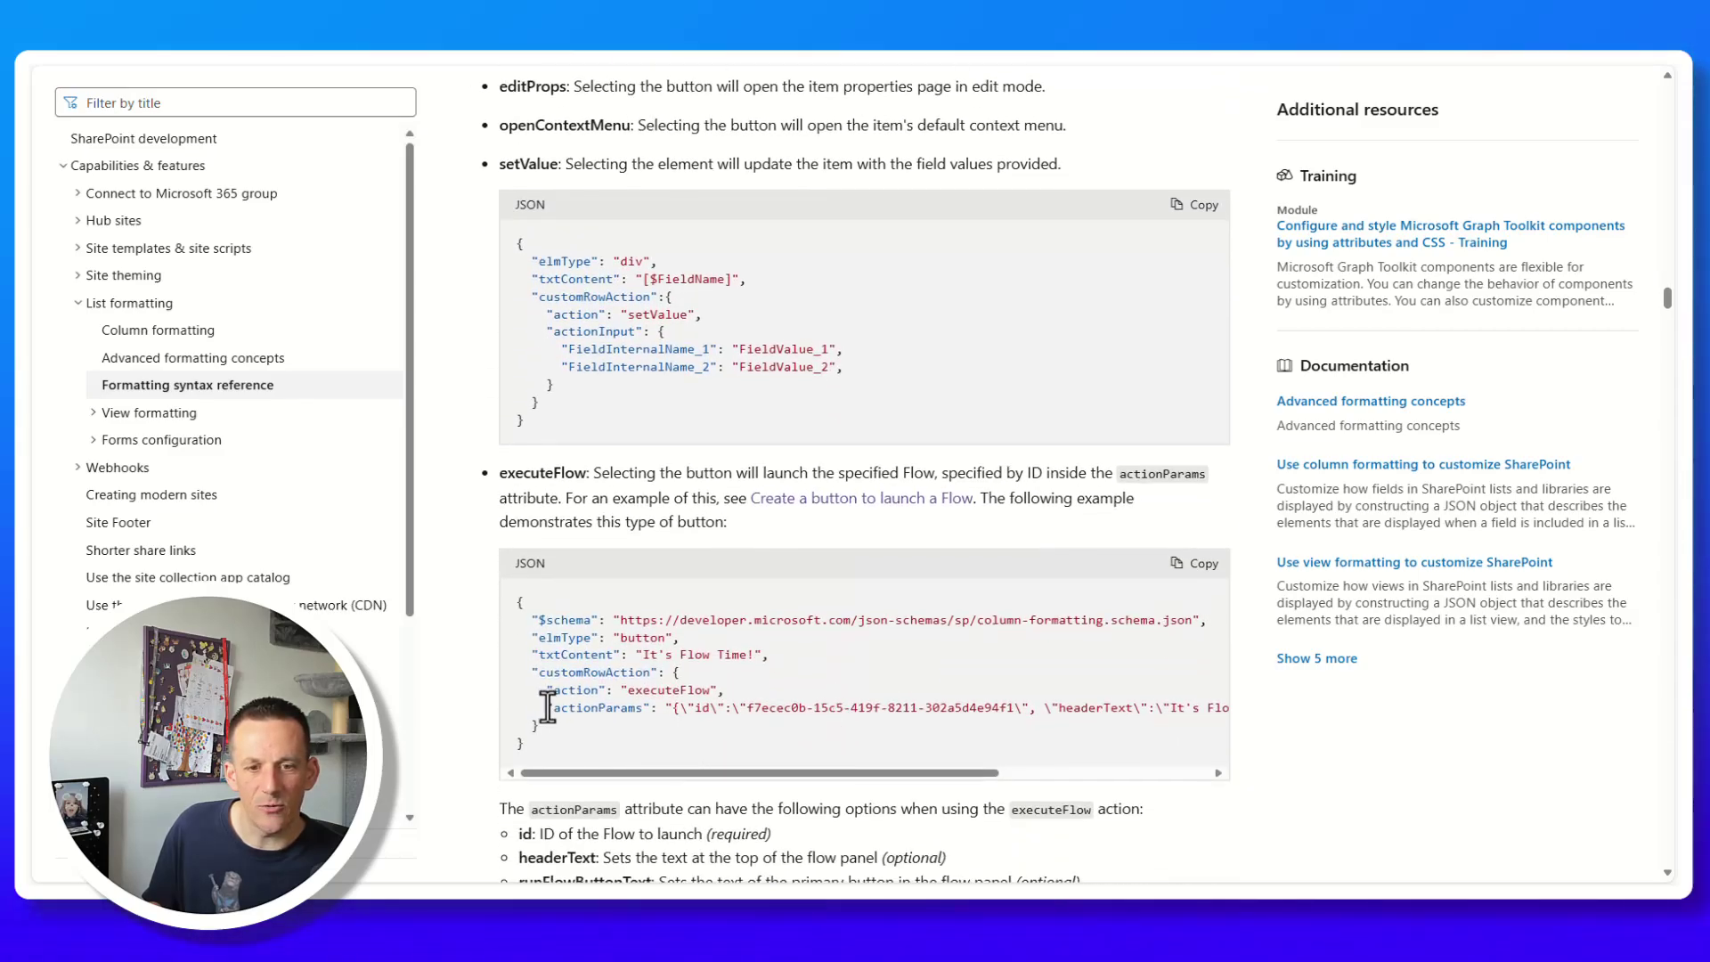
pyautogui.moveTo(547, 707); pyautogui.dragTo(1221, 707)
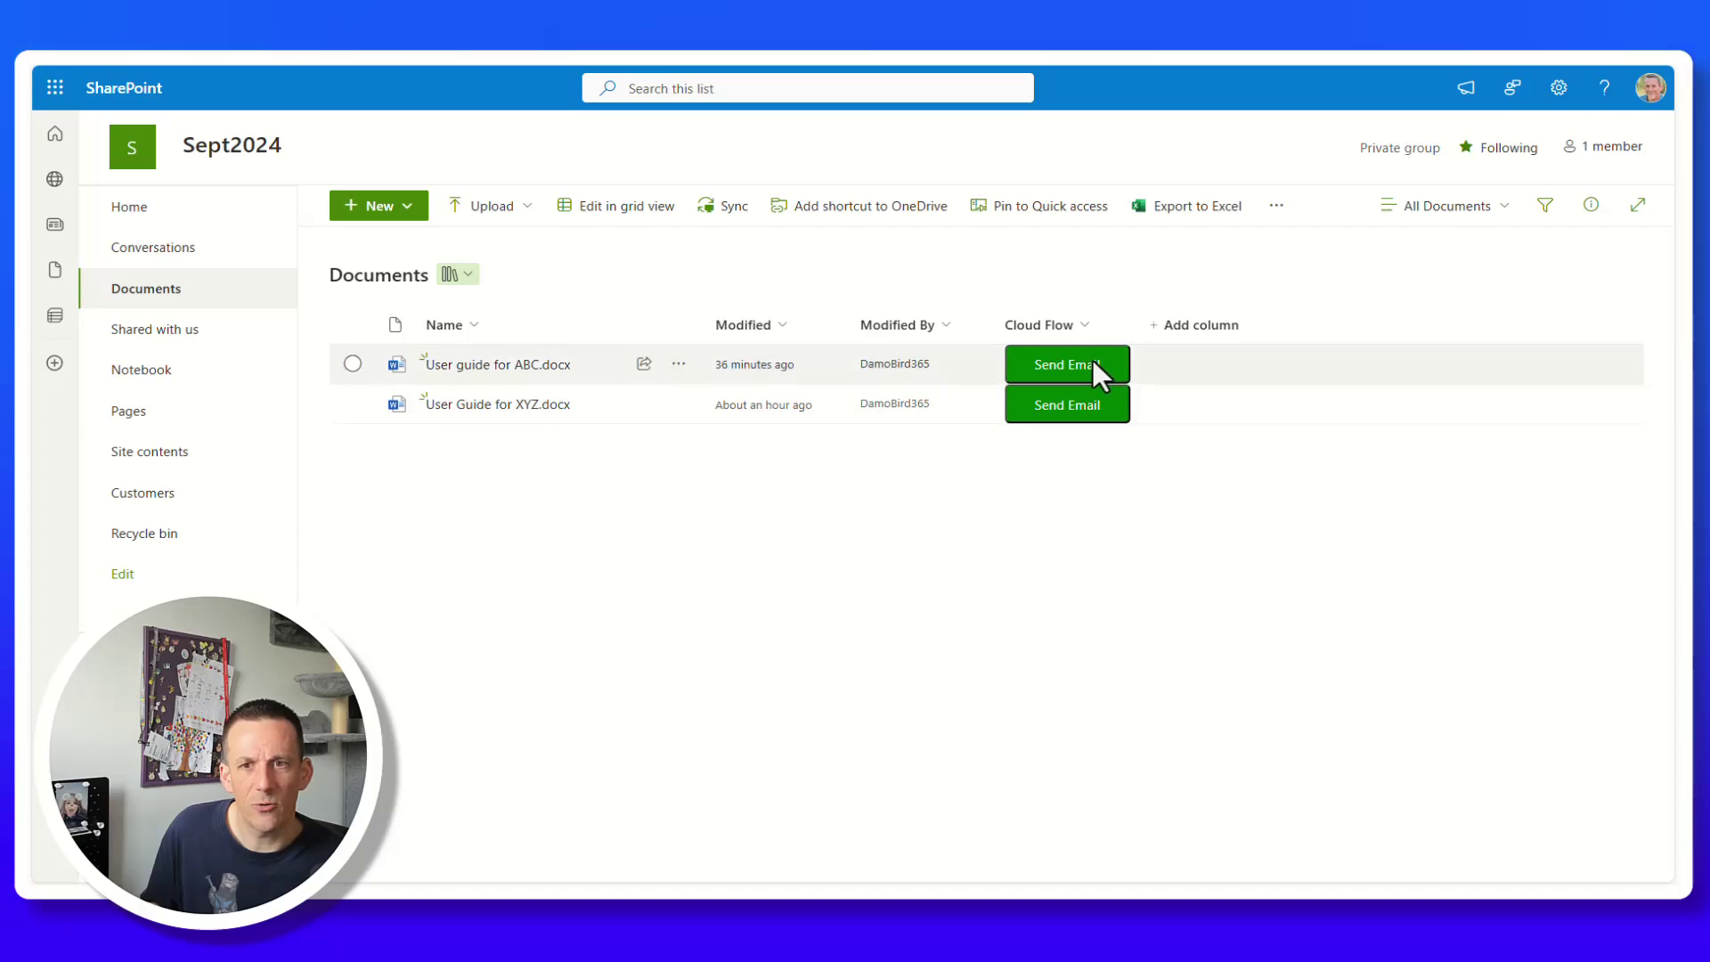
# Run Send Email on User guide for ABC.docx, entering the customer's email address and choosing Do it.
pyautogui.click(1078, 358)
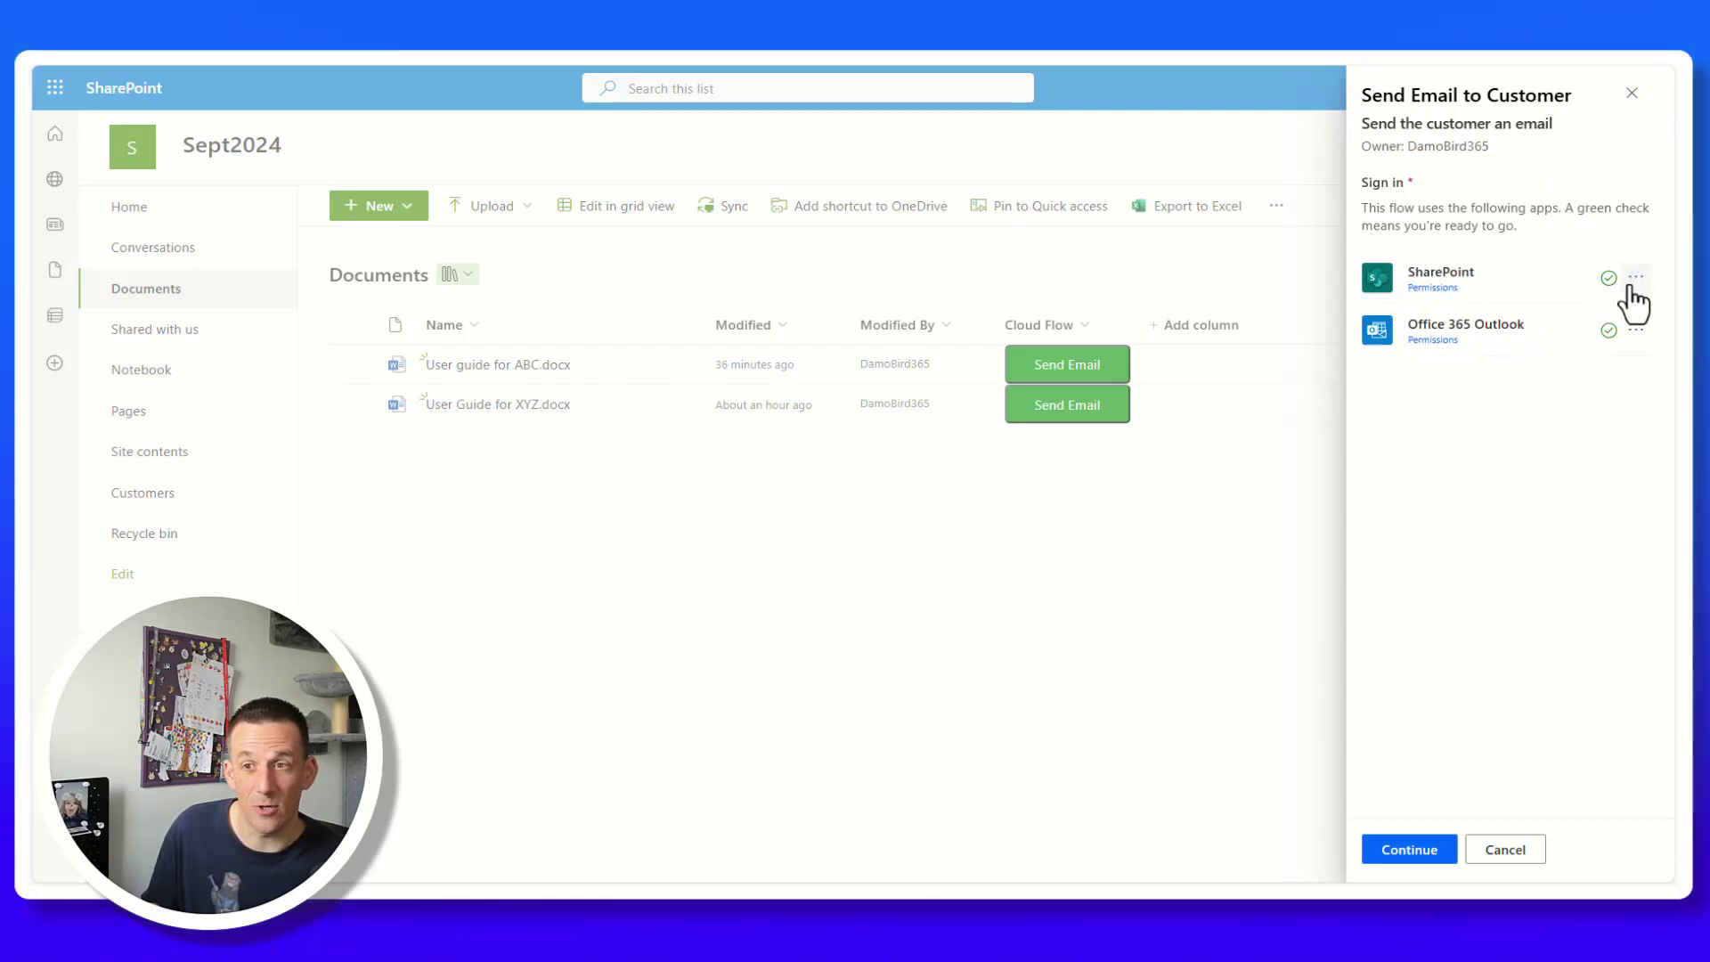
pyautogui.click(1412, 853)
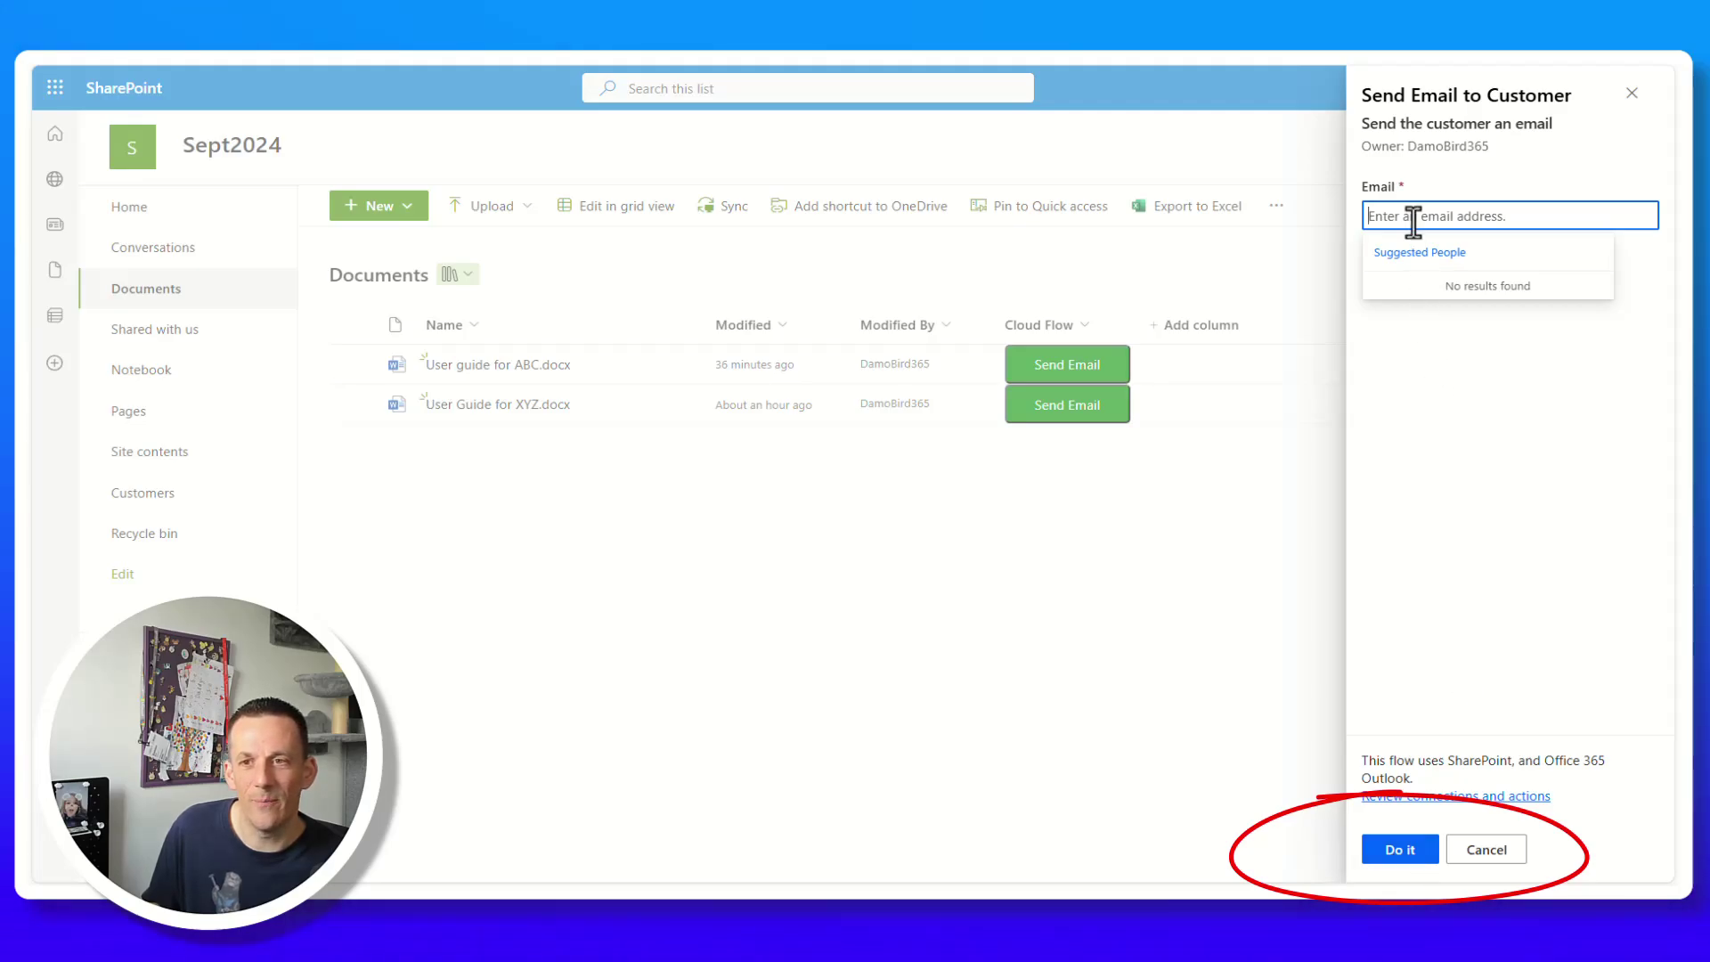
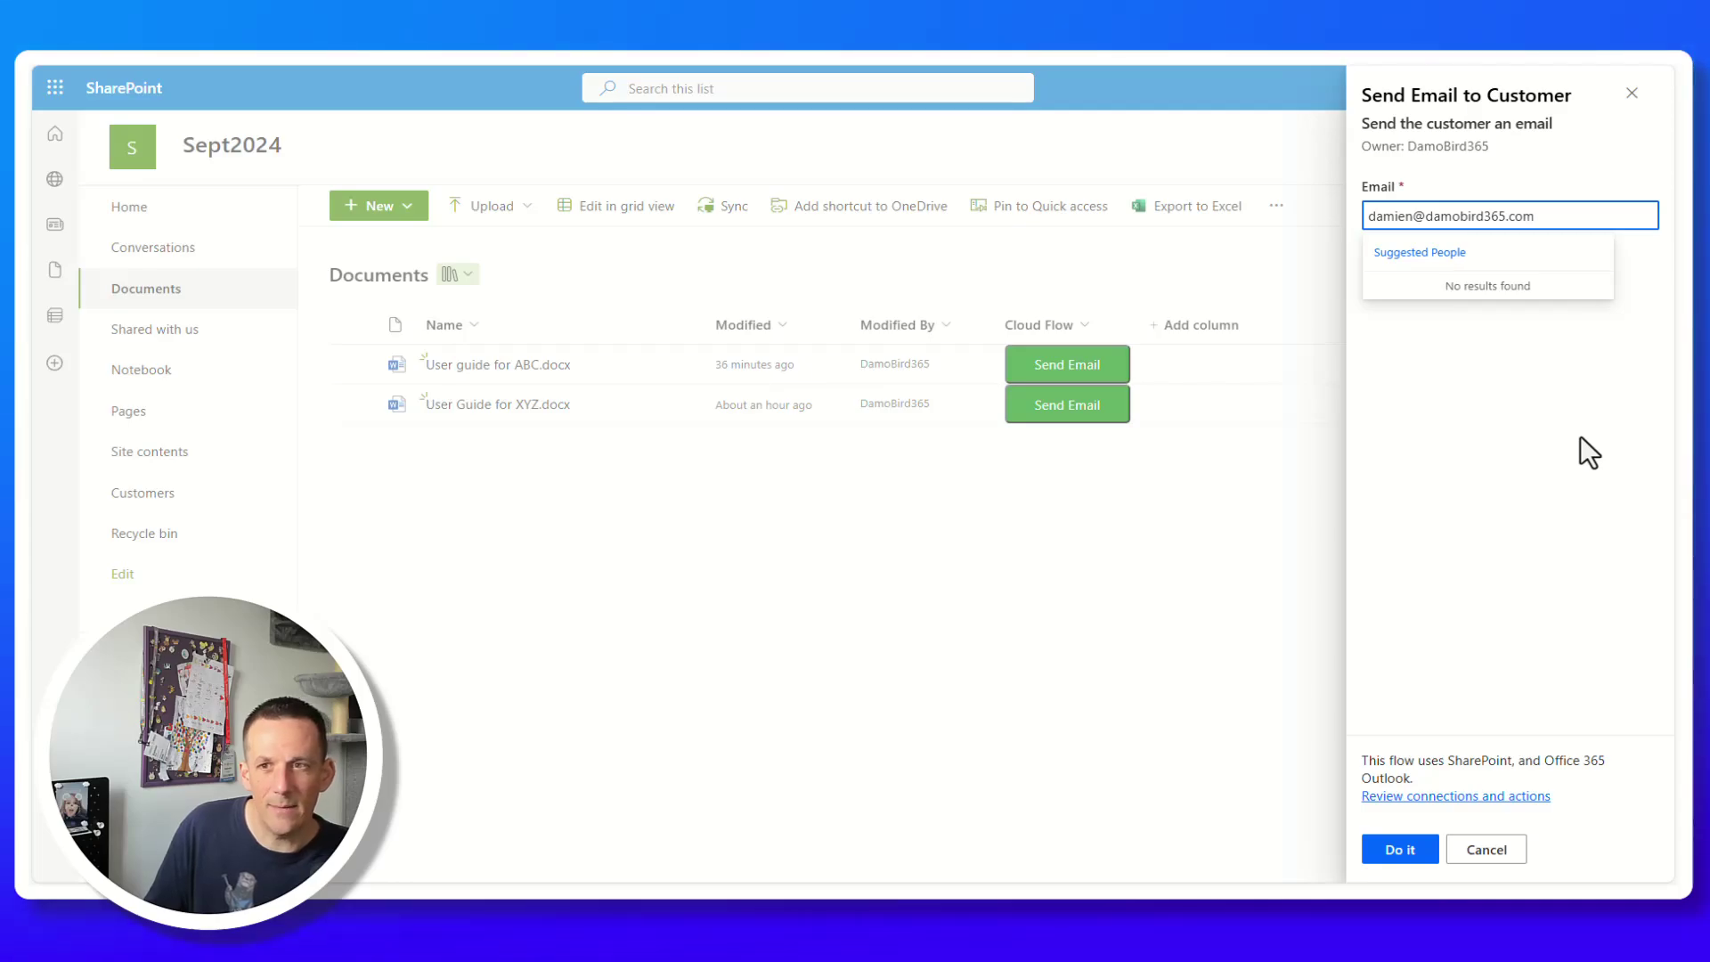
pyautogui.press('Return')
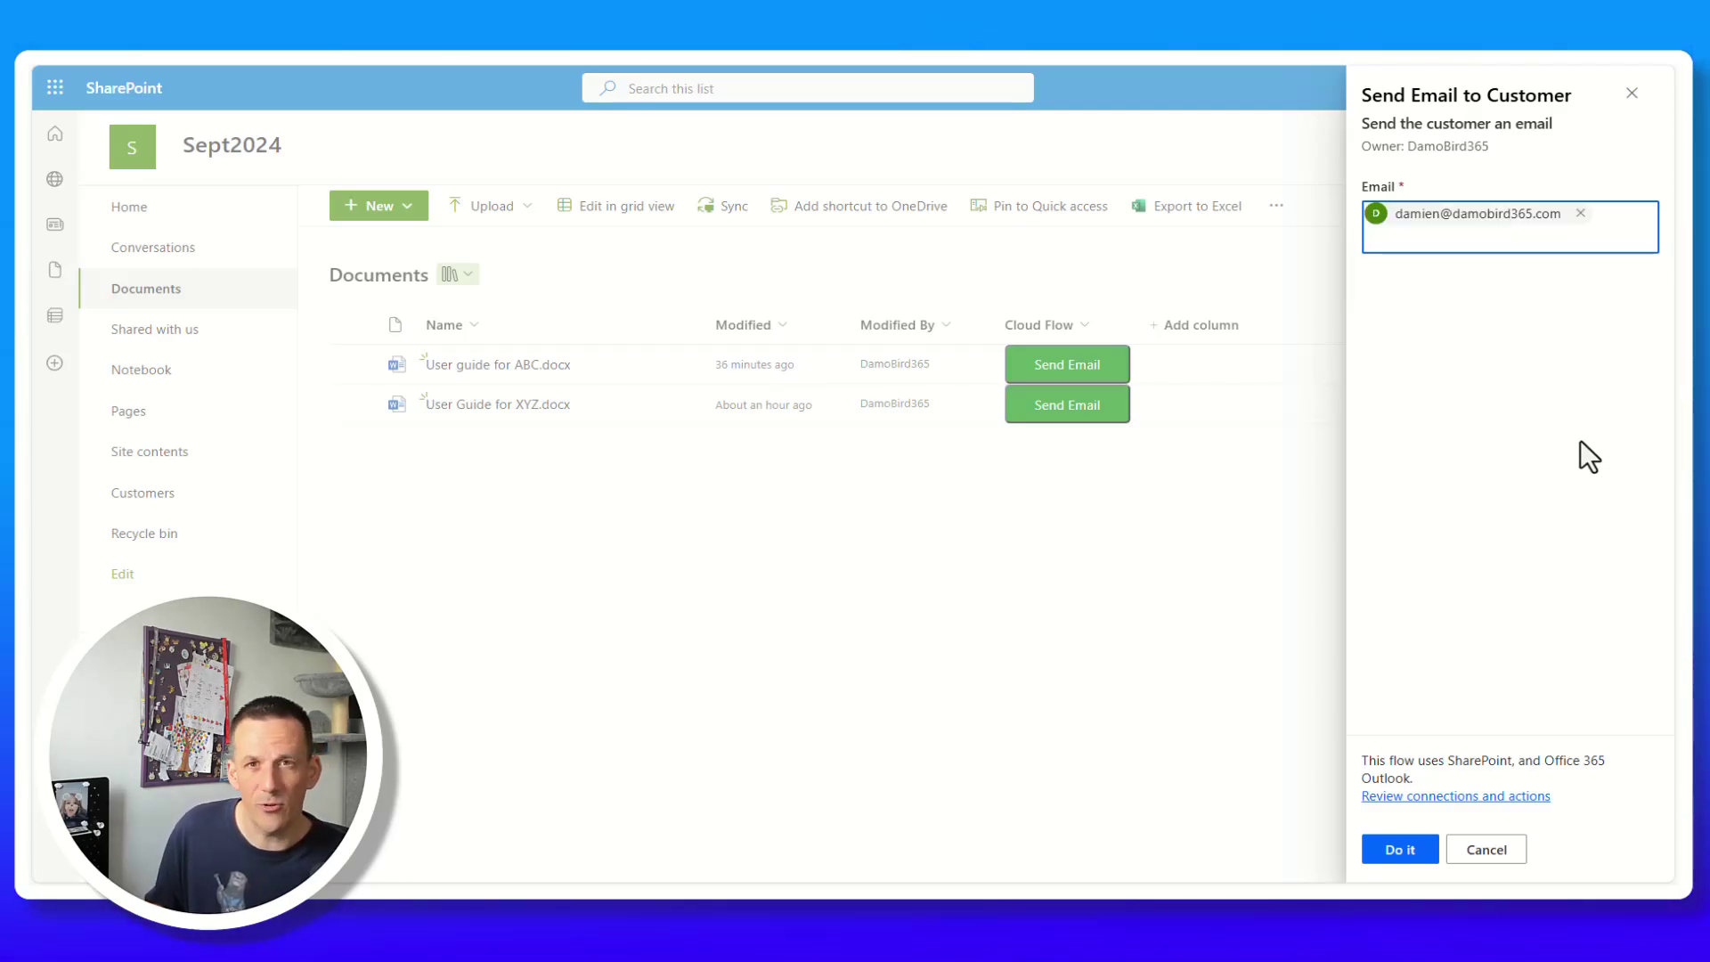
pyautogui.click(1398, 853)
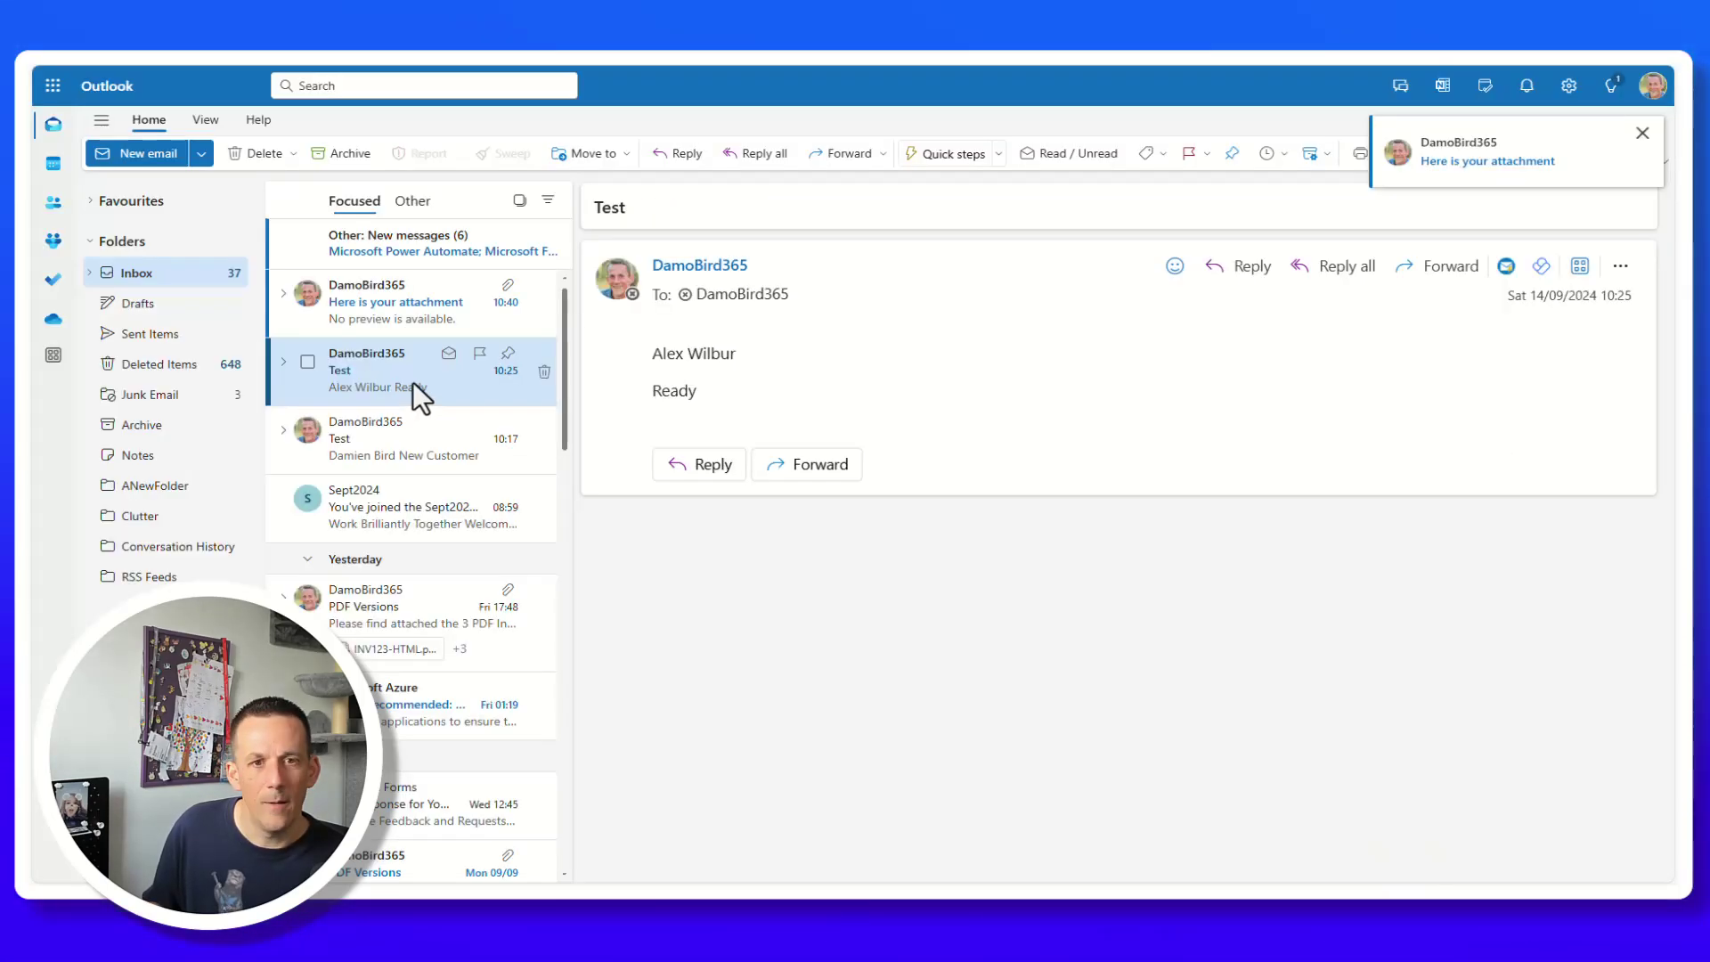
# Open the 'Here is your attachment' email, check the Cc recipient, and preview the attached Word document.
pyautogui.click(376, 303)
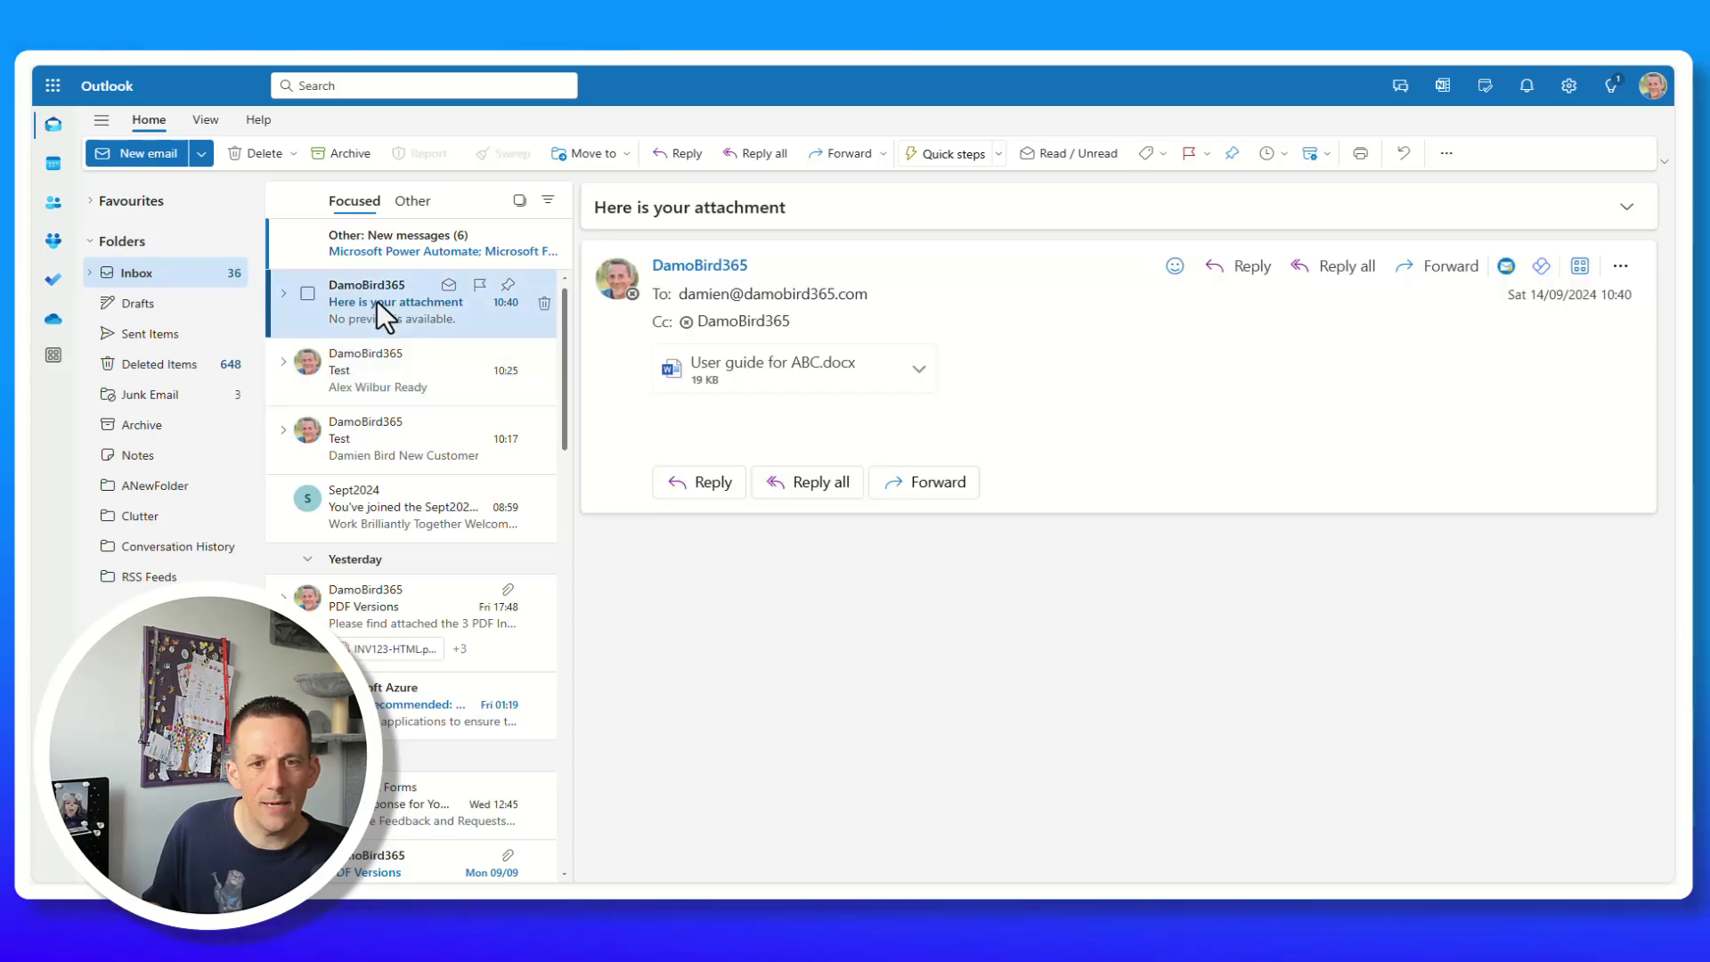
pyautogui.click(759, 337)
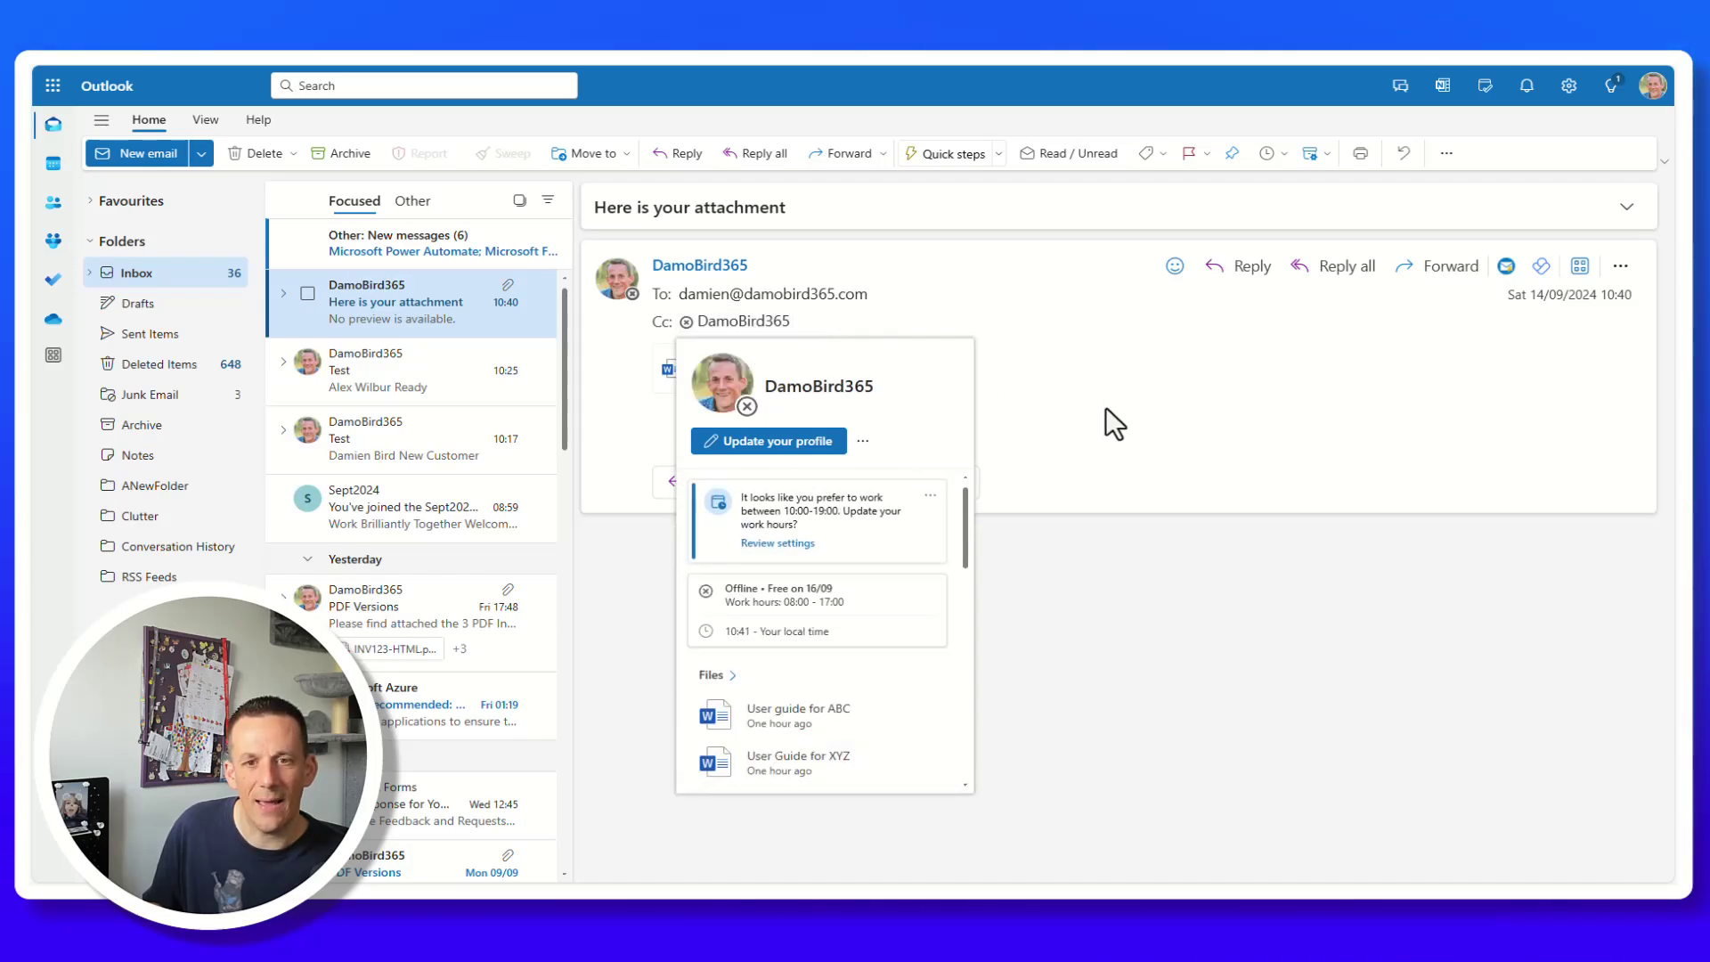
pyautogui.click(720, 381)
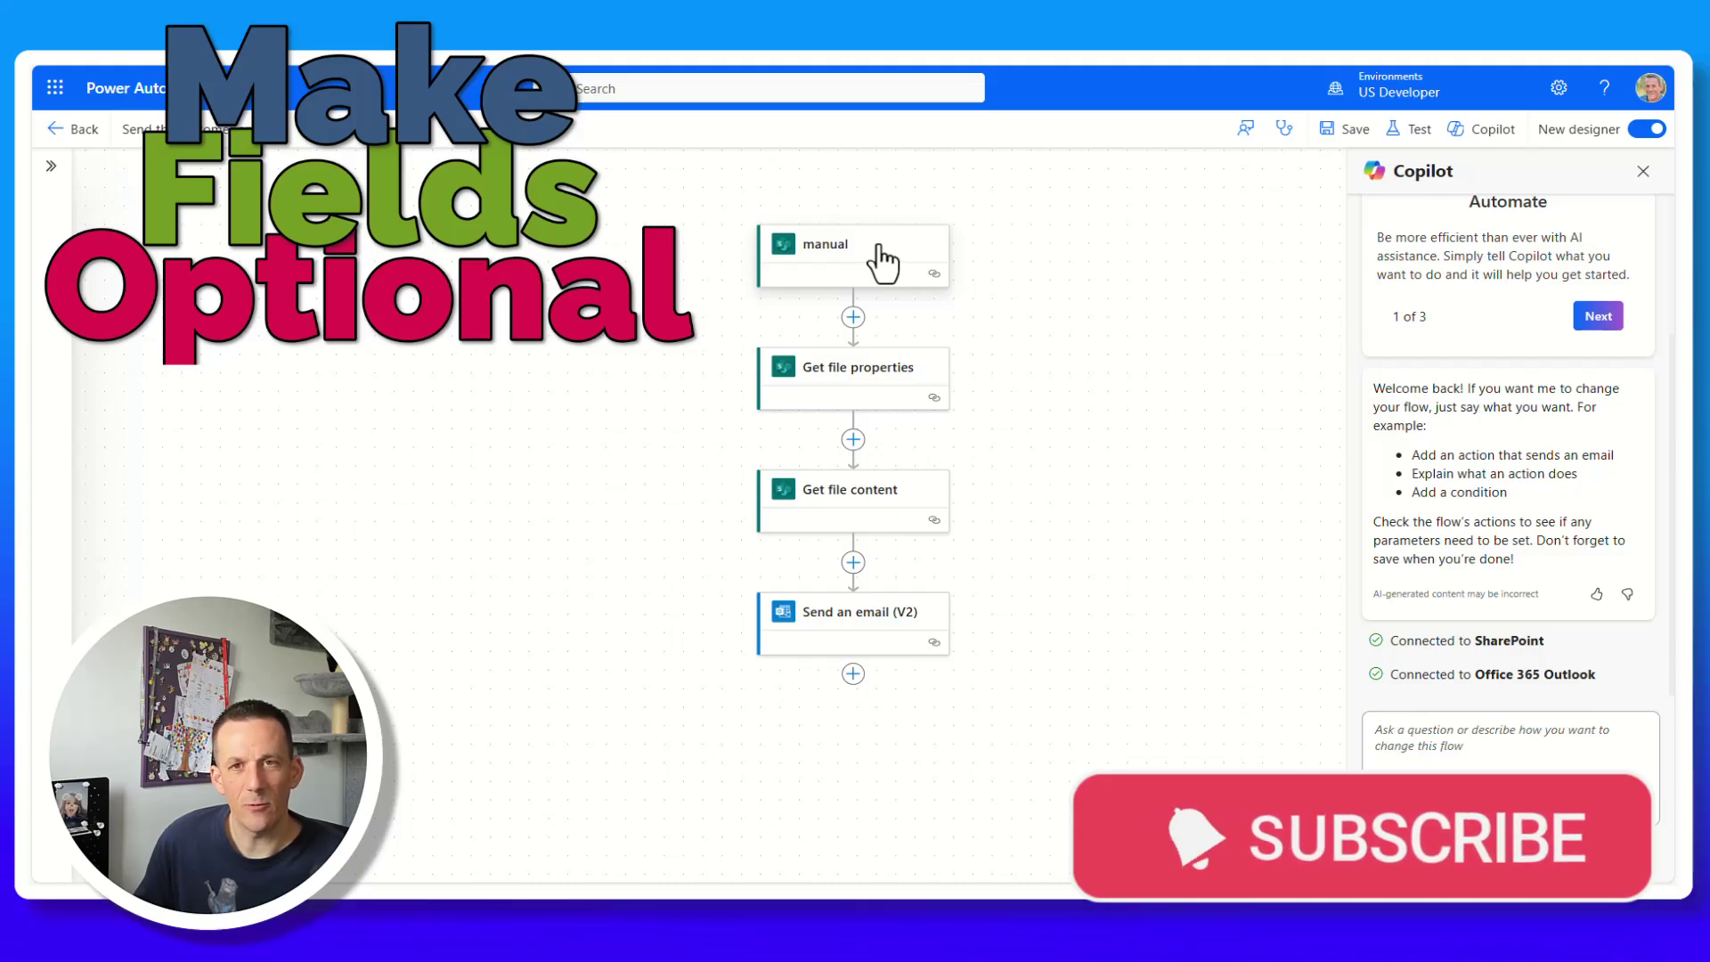
# Inspect the manual trigger's inputs and switch back to the classic flow designer.
pyautogui.click(882, 259)
pyautogui.moveTo(463, 411)
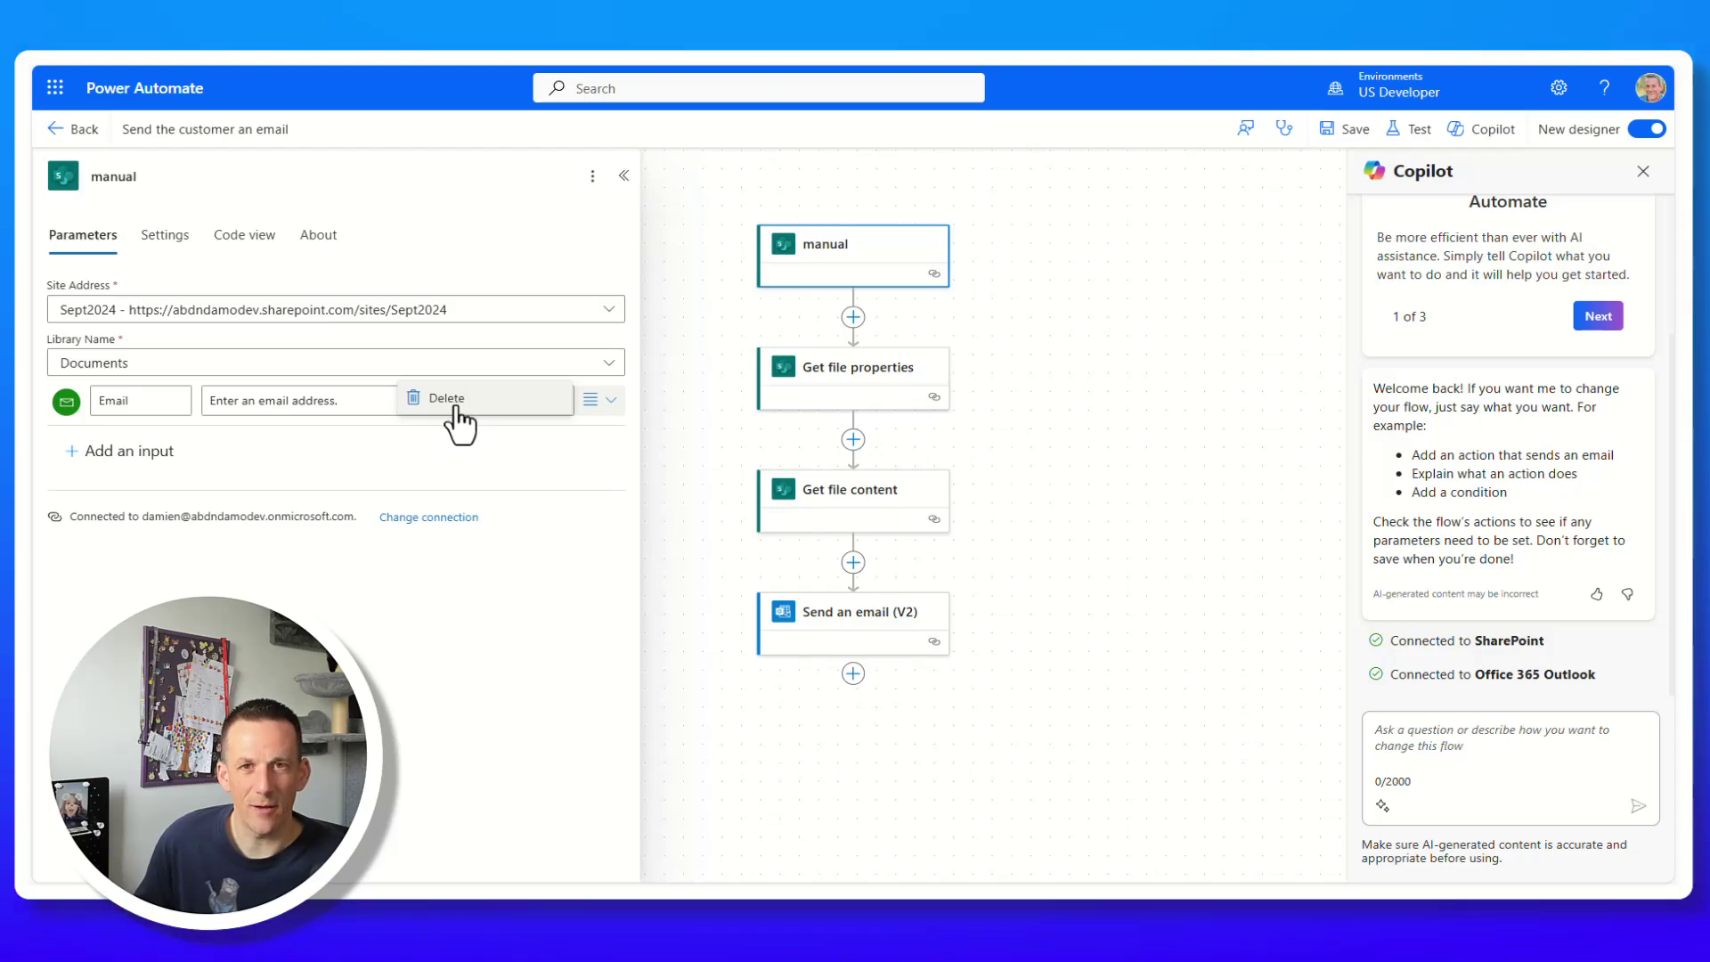
pyautogui.click(102, 454)
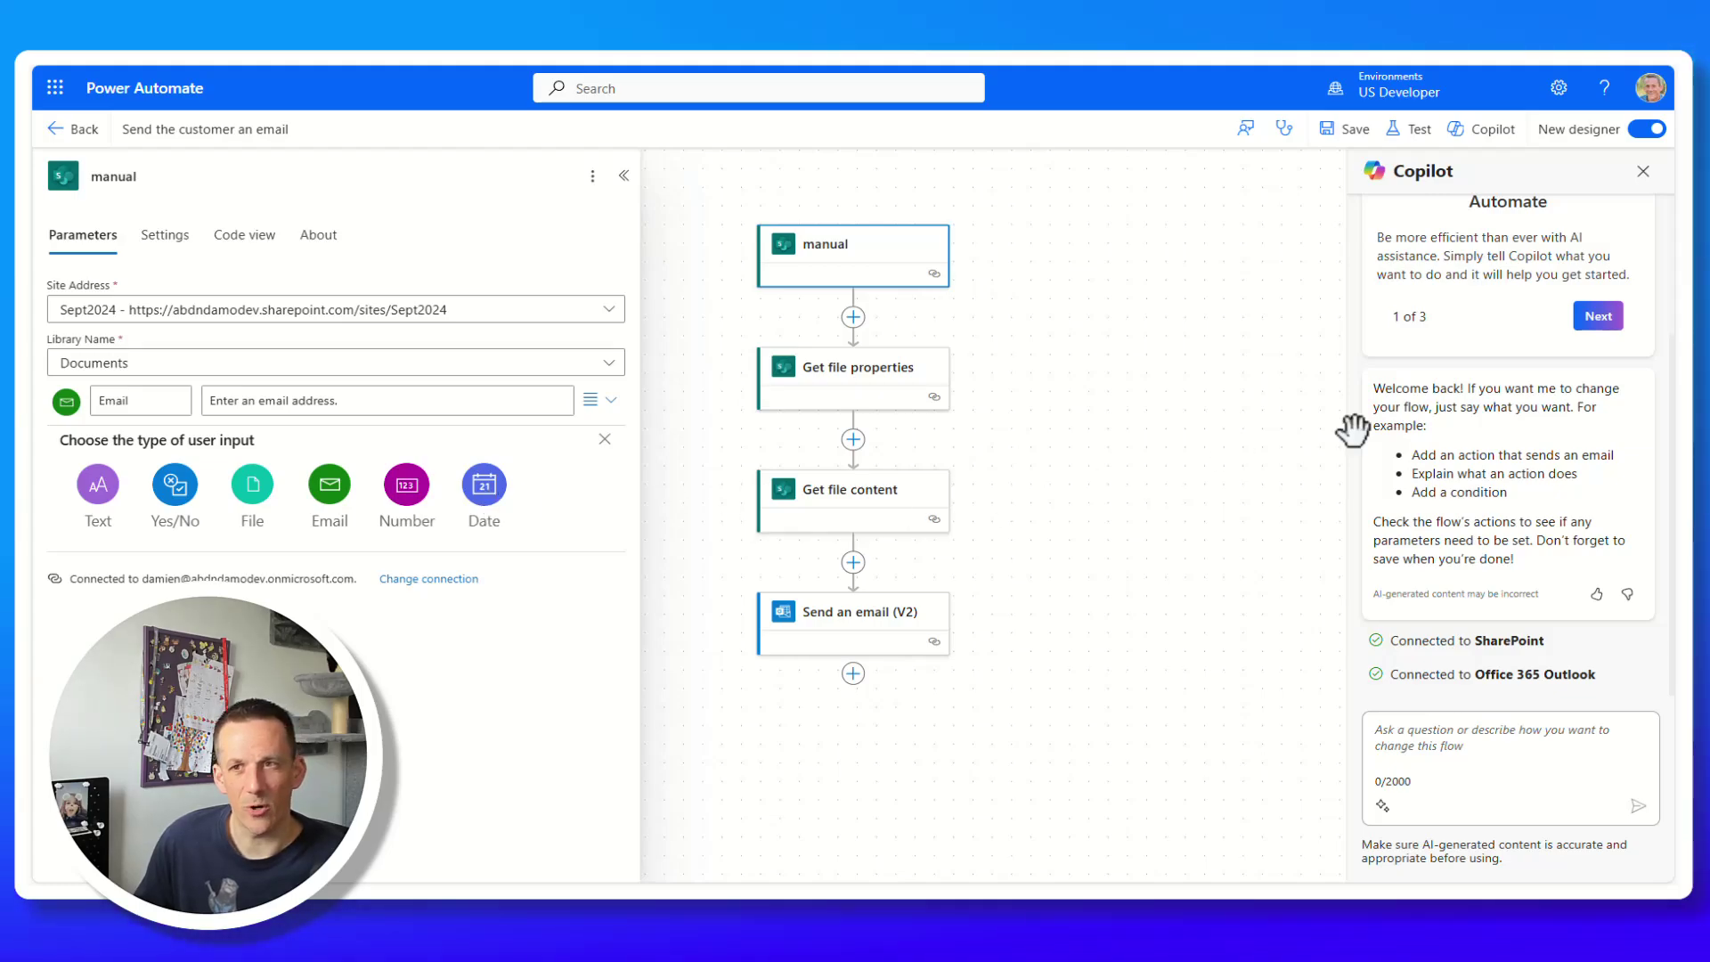
pyautogui.click(1648, 128)
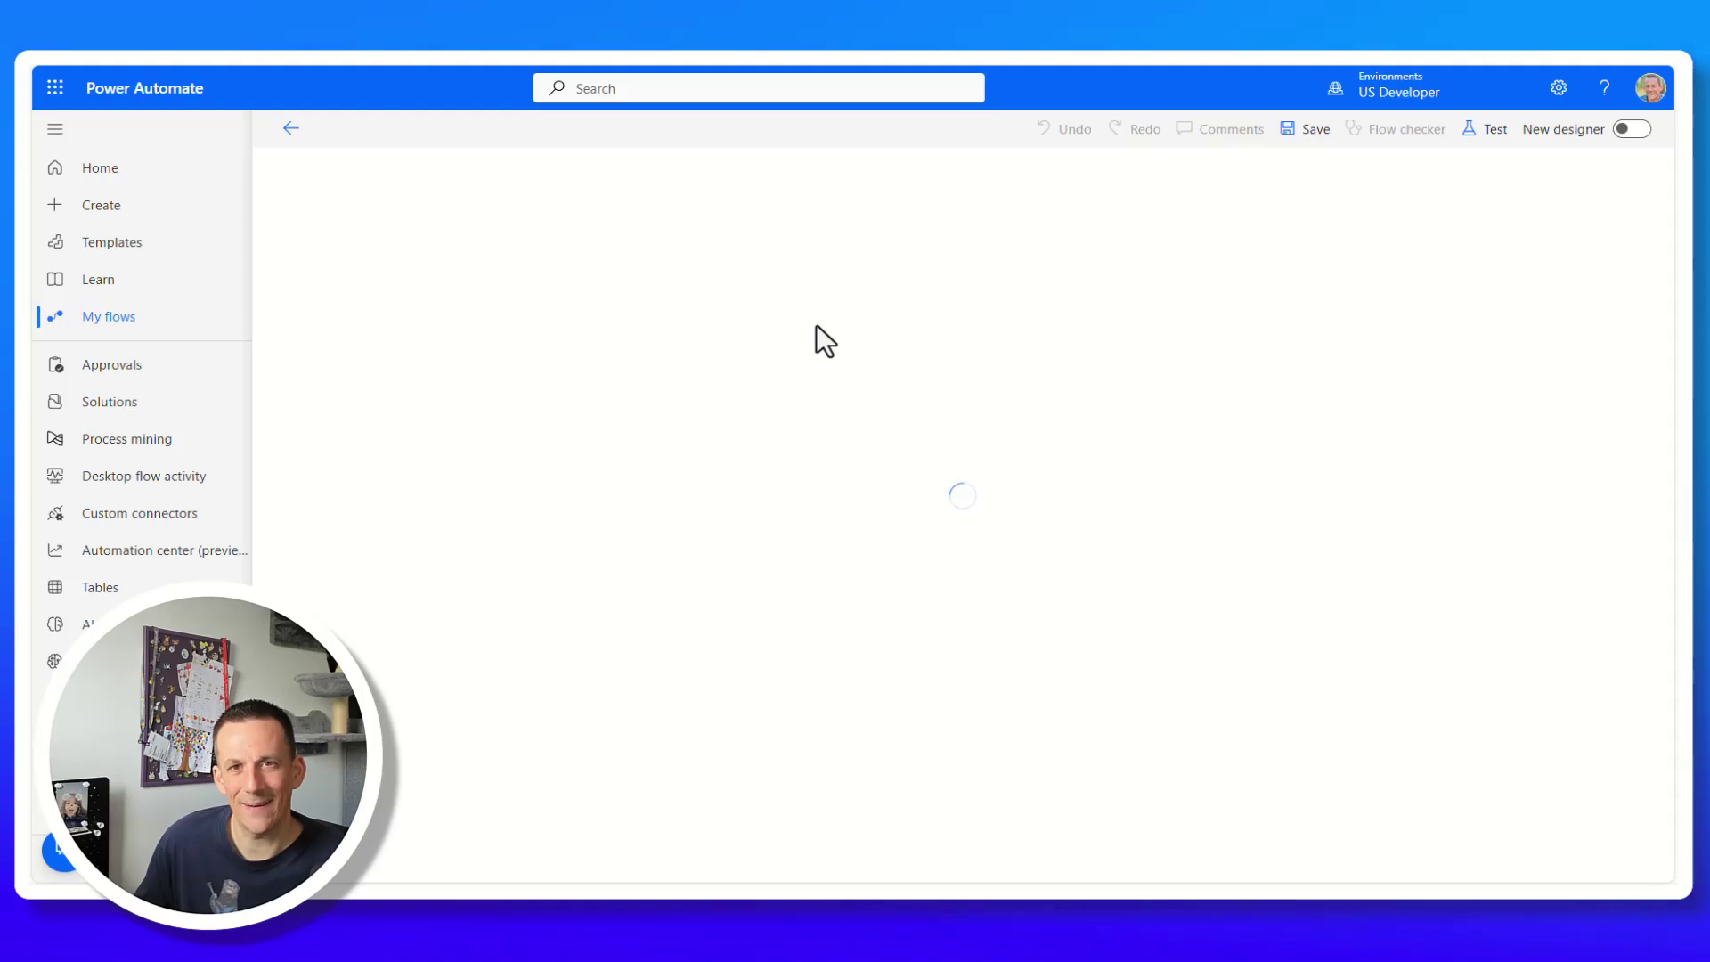
# Set the For a selected file trigger's Email input to optional.
pyautogui.click(842, 191)
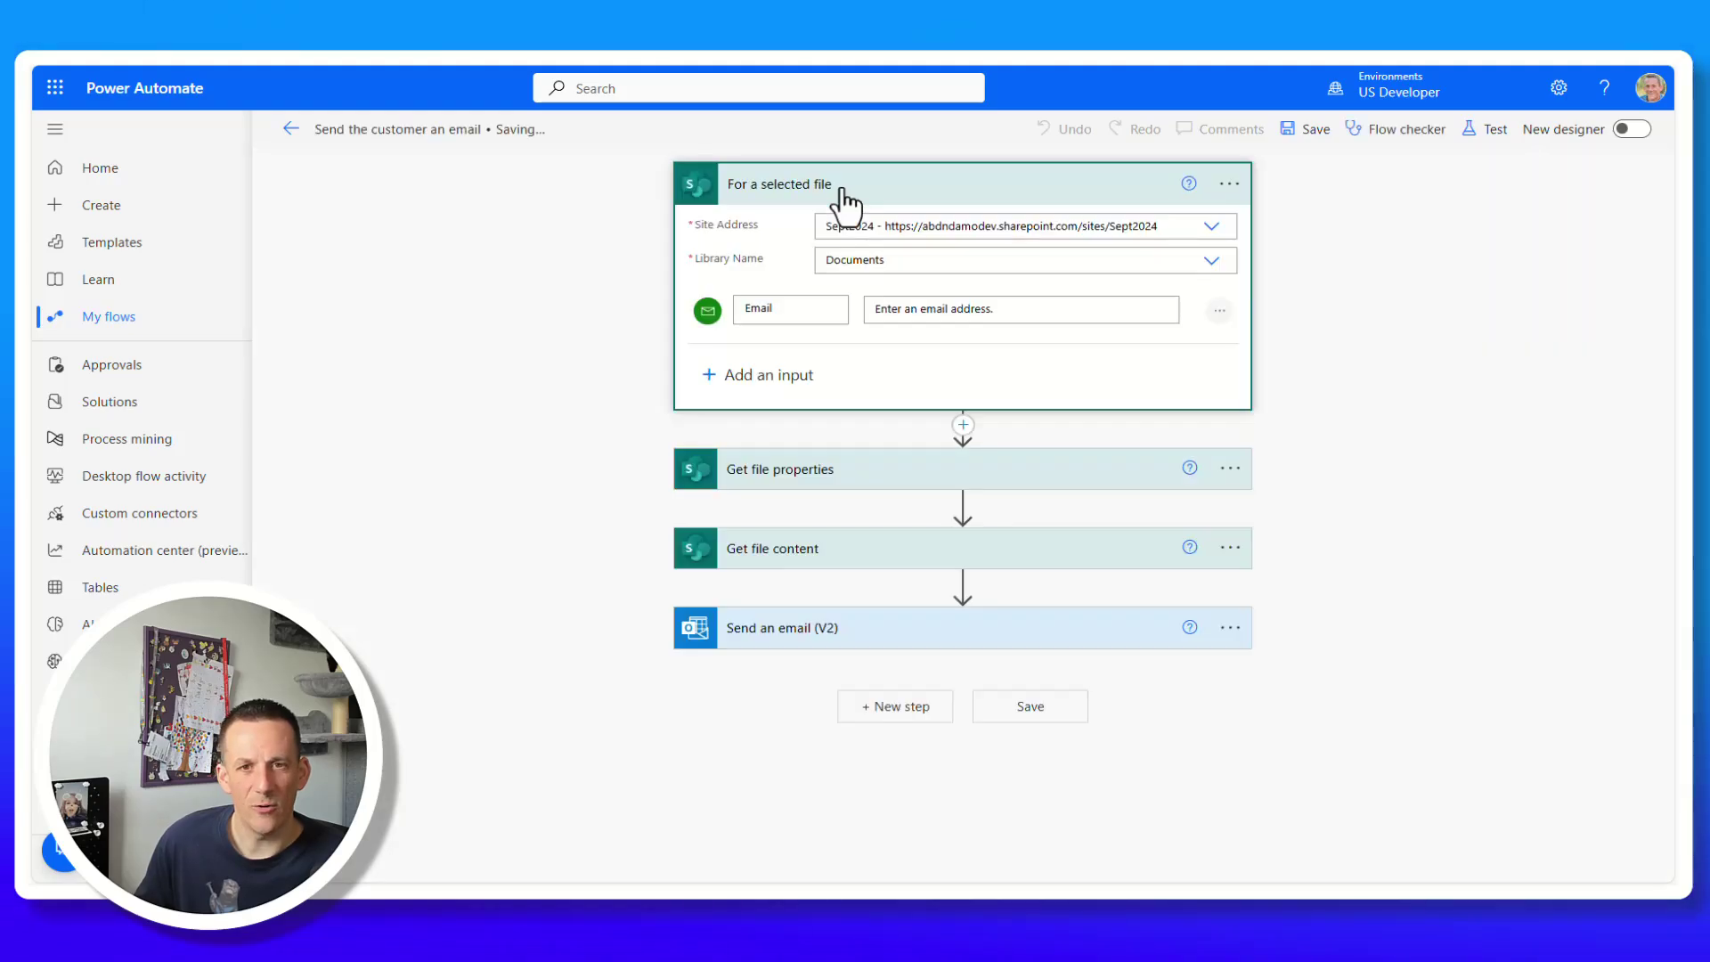
pyautogui.click(1219, 312)
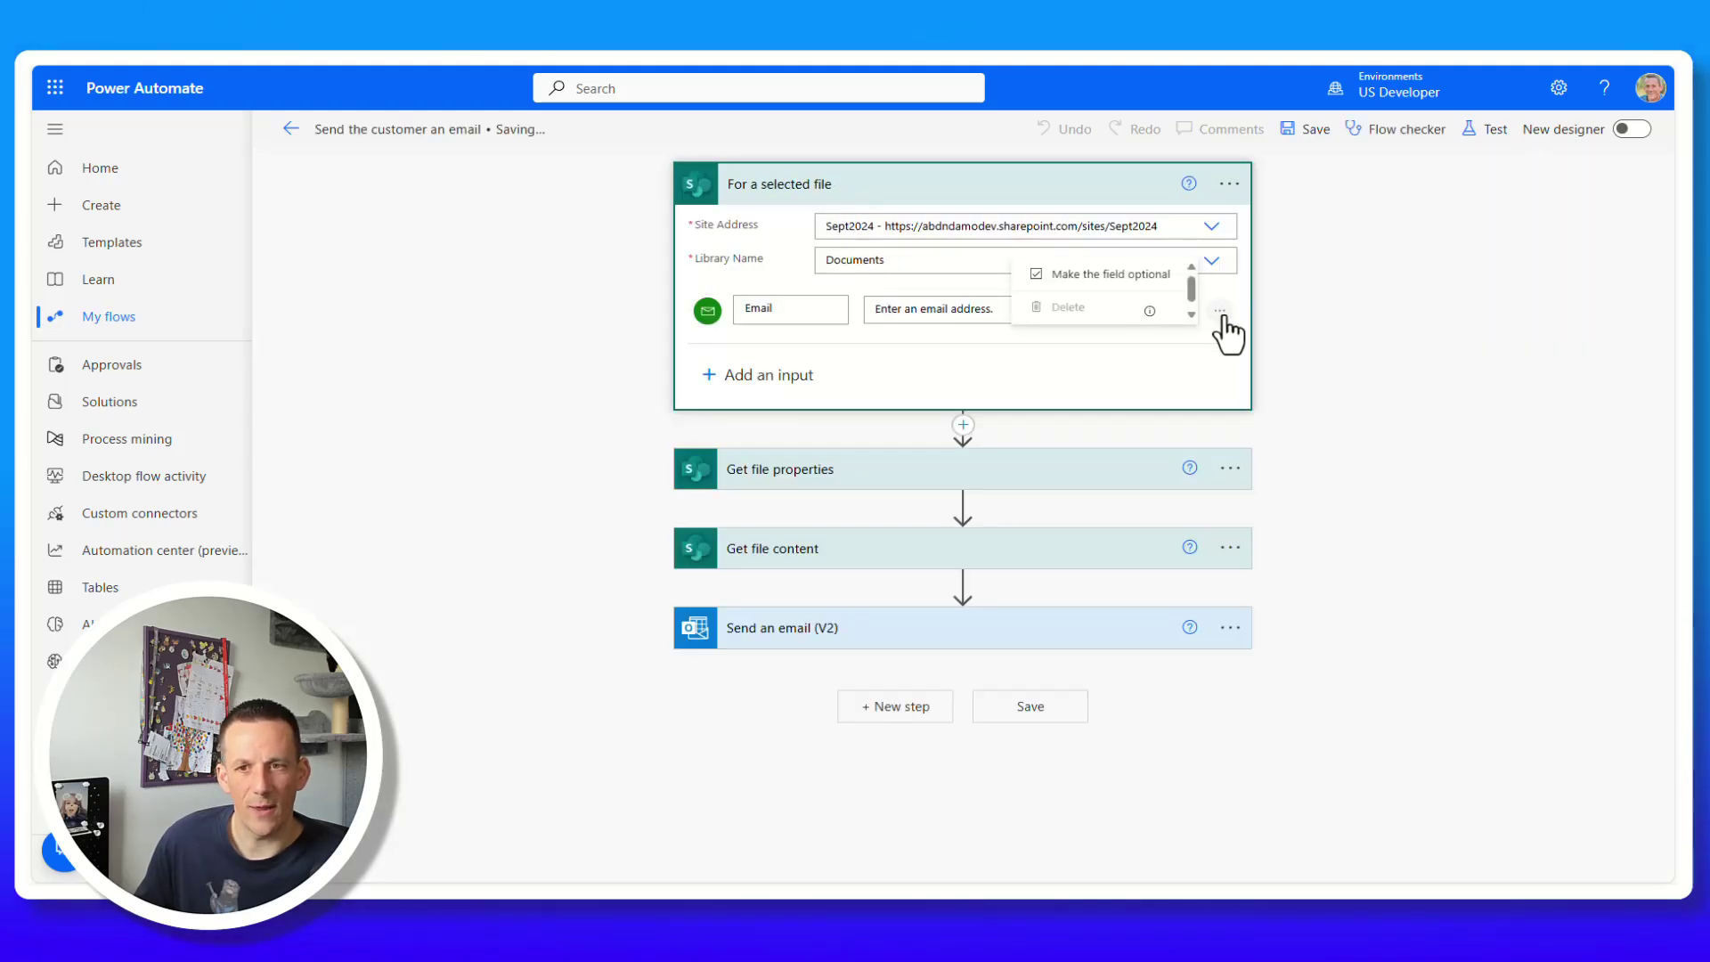
pyautogui.click(1102, 283)
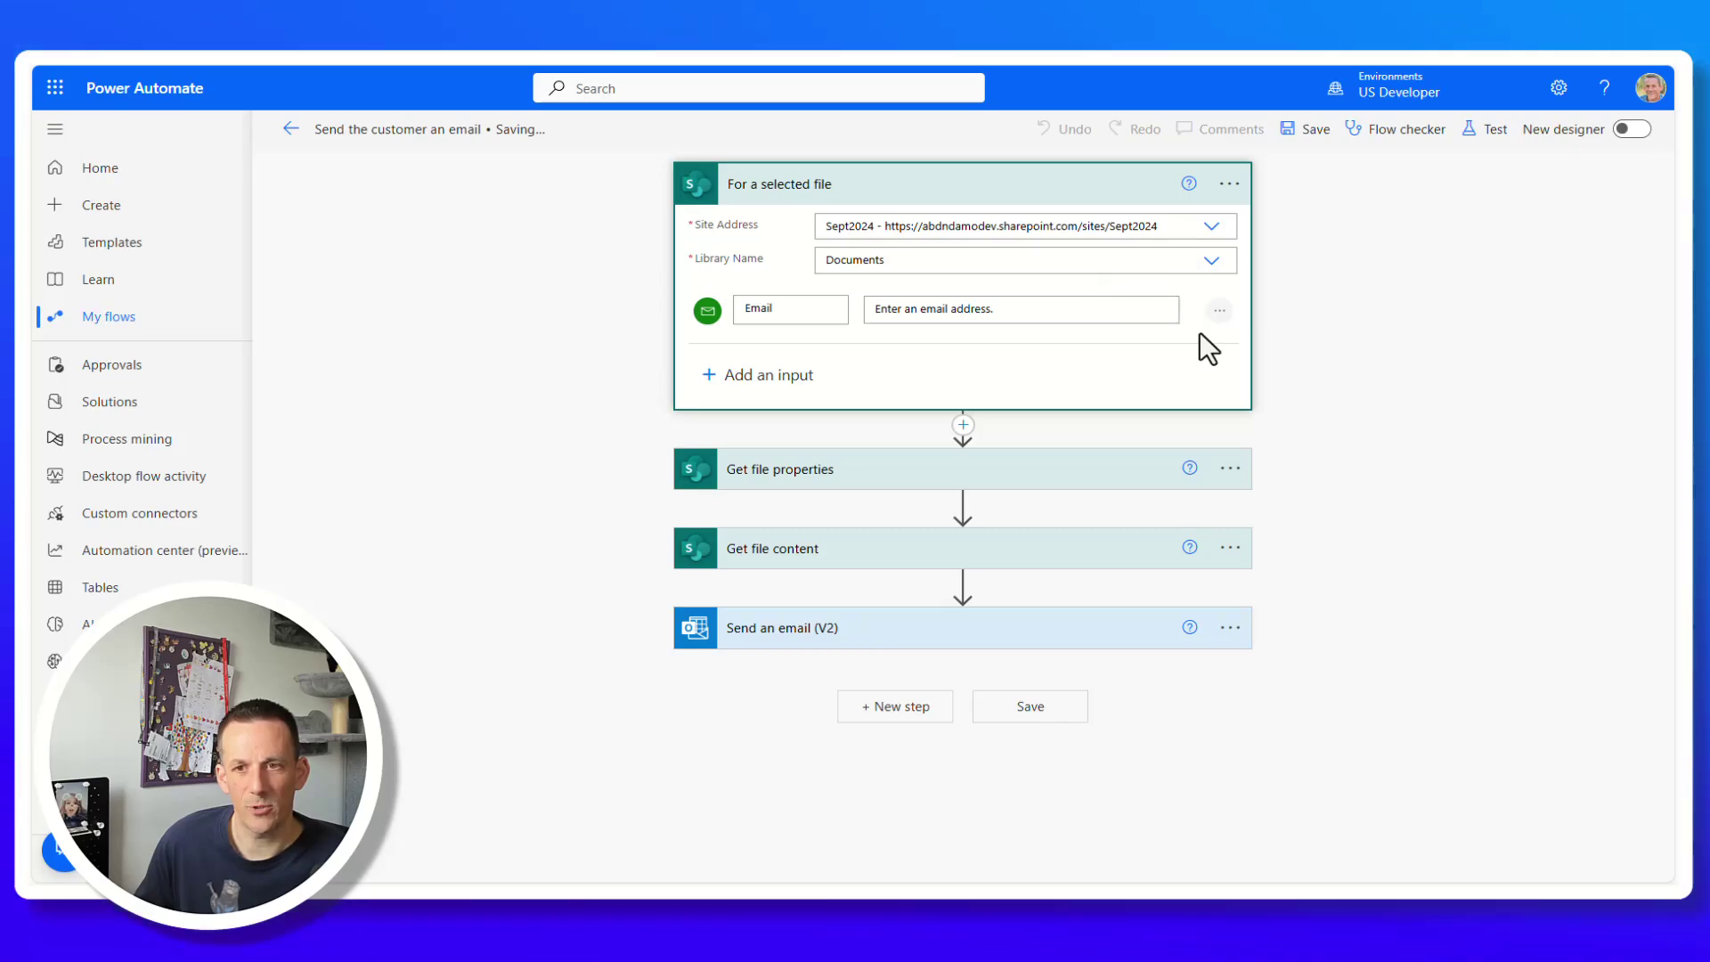
pyautogui.click(1219, 312)
pyautogui.click(1129, 278)
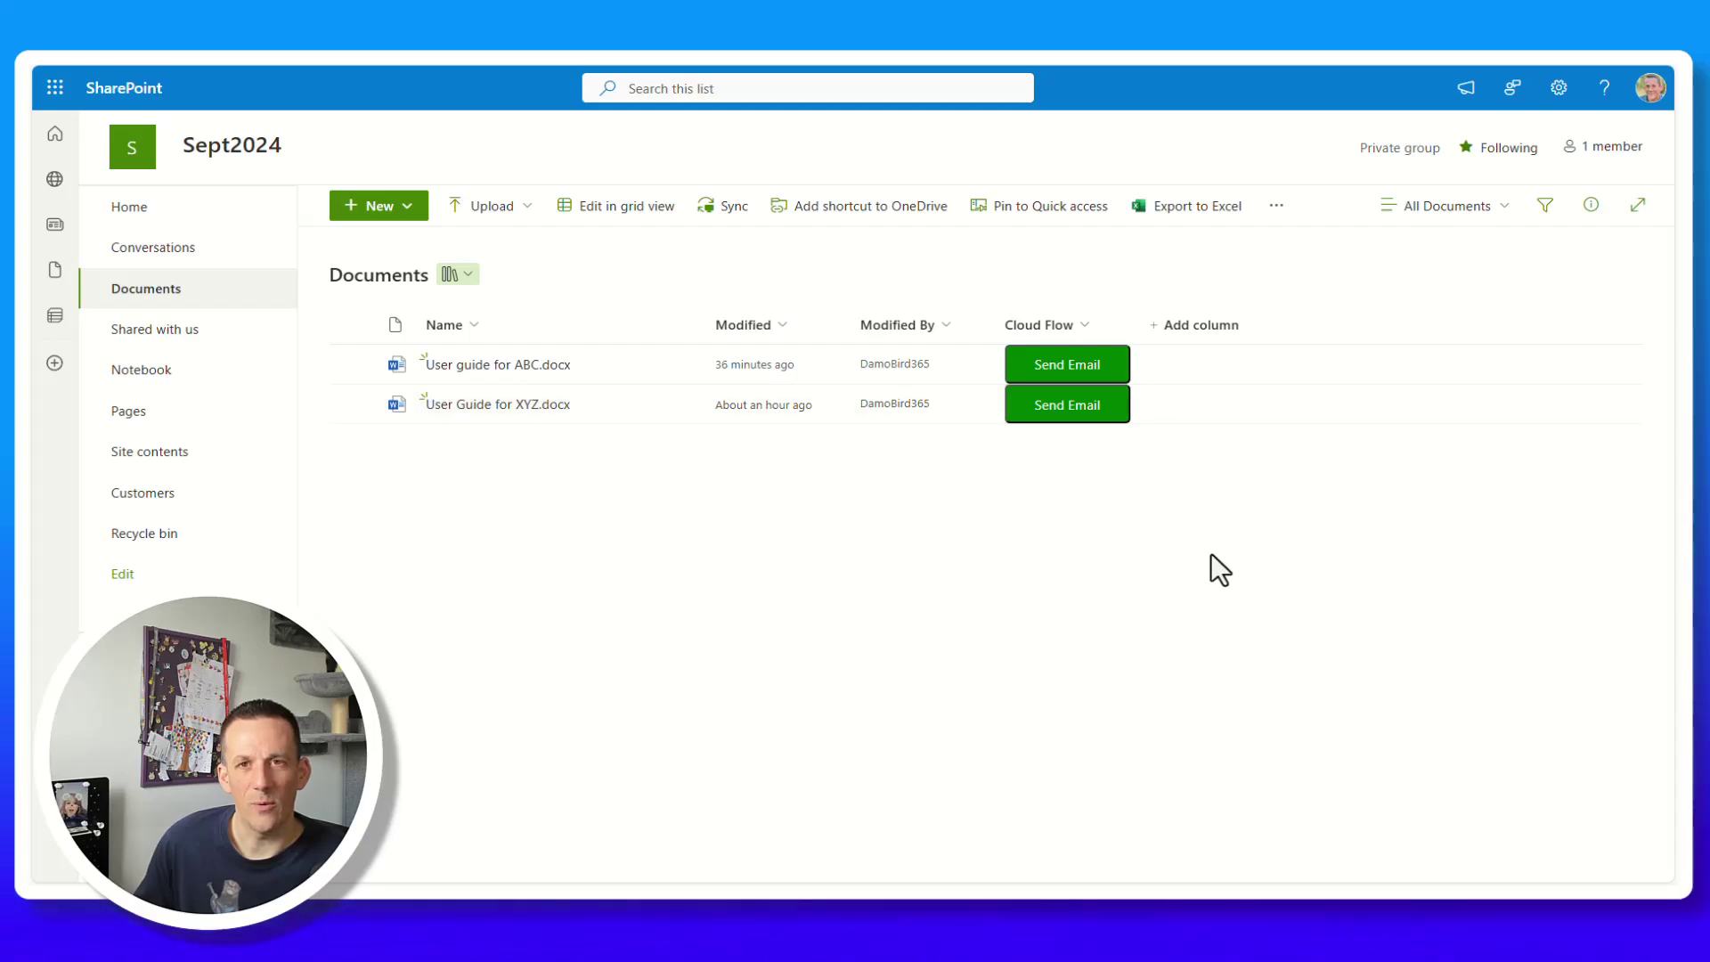
# Start Send Email on User guide for ABC.docx and submit with the Email field blank.
pyautogui.click(1068, 363)
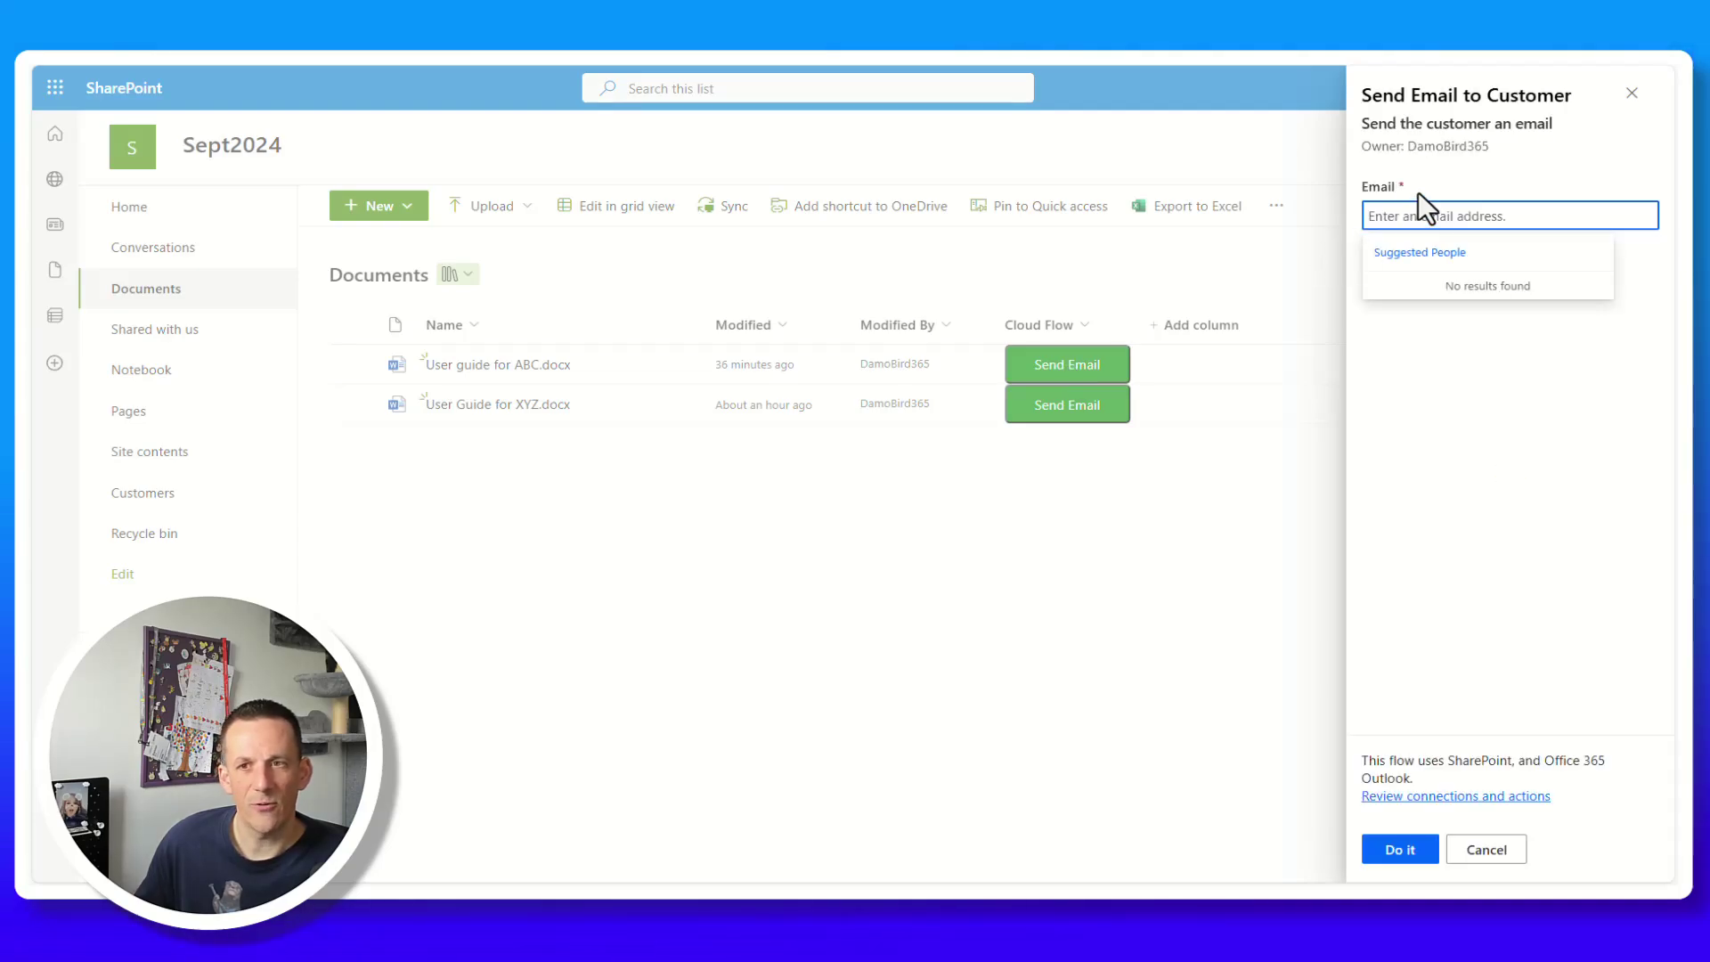
pyautogui.click(1400, 851)
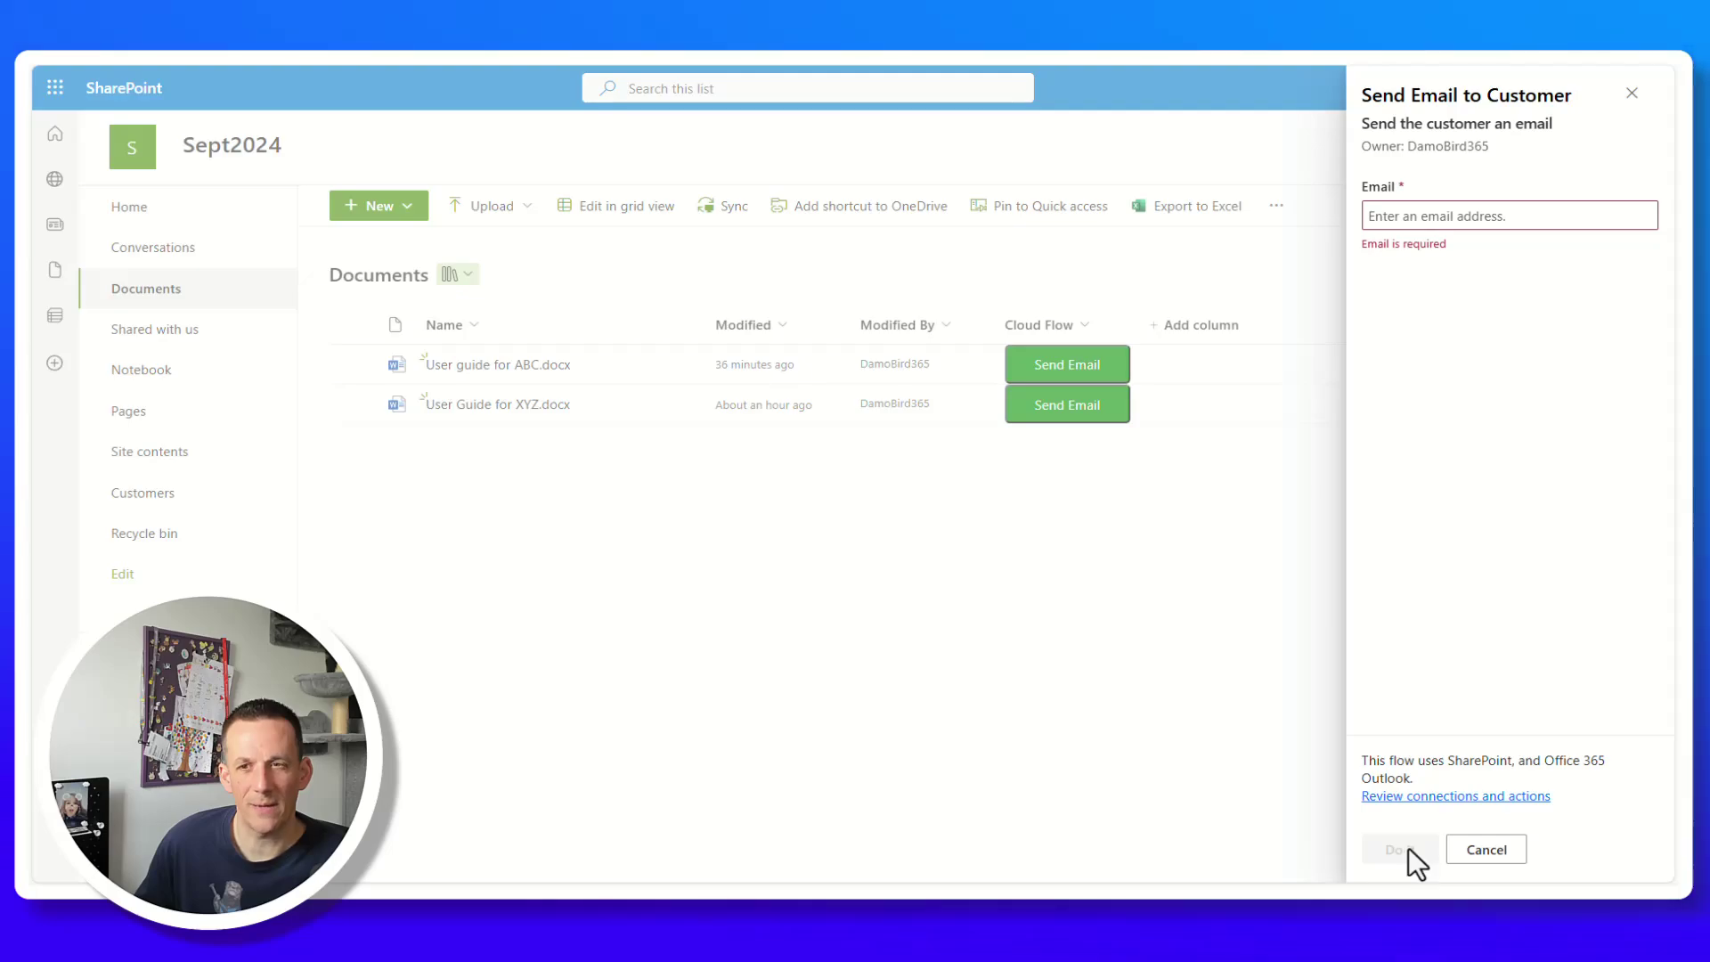